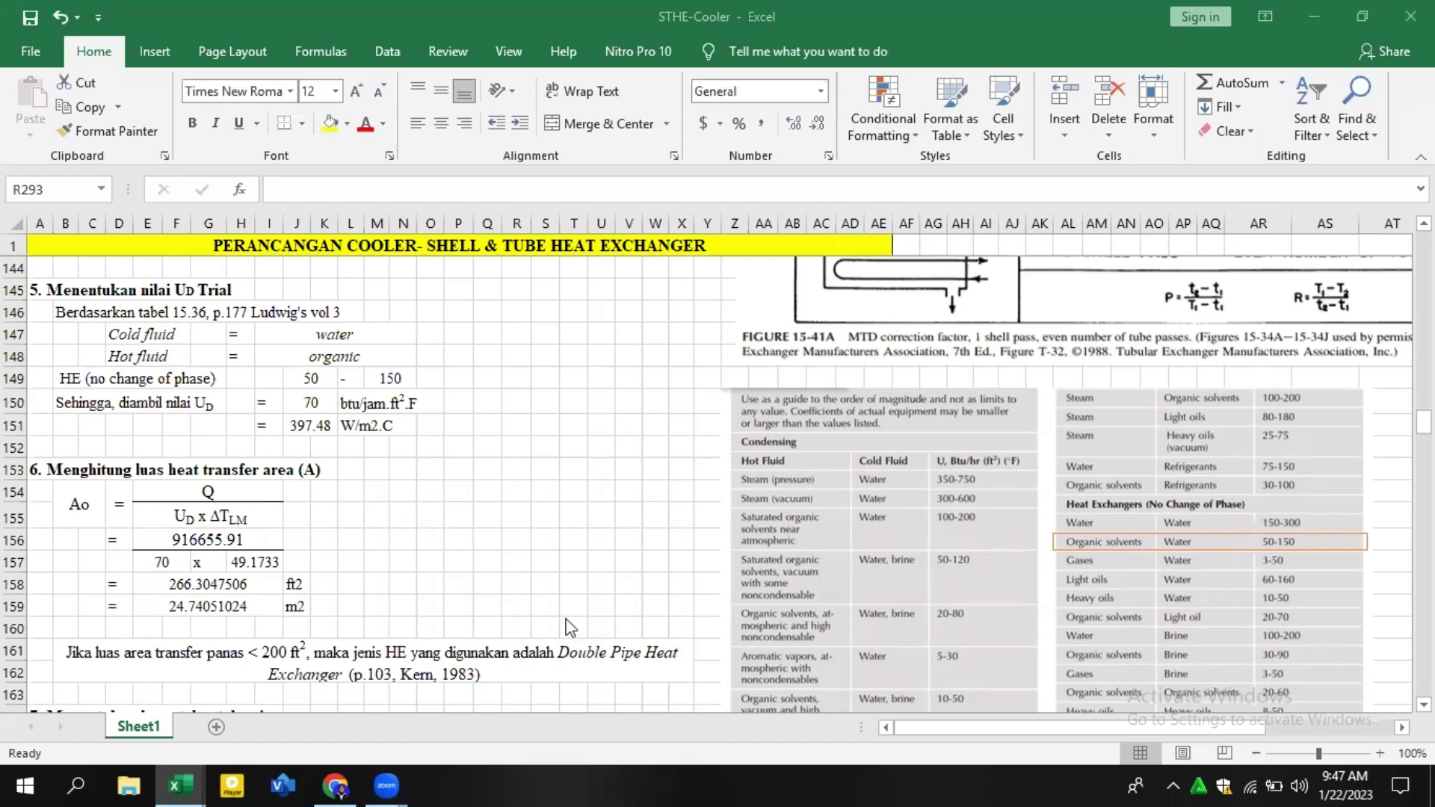
Examine the hot-fluid density table (Fluida Panas), its P, n, R and Tc columns, the C2H4 density formula and the total.
{"action": "scroll", "coordinate": [540, 584], "scroll_direction": "up", "scroll_amount": 4}
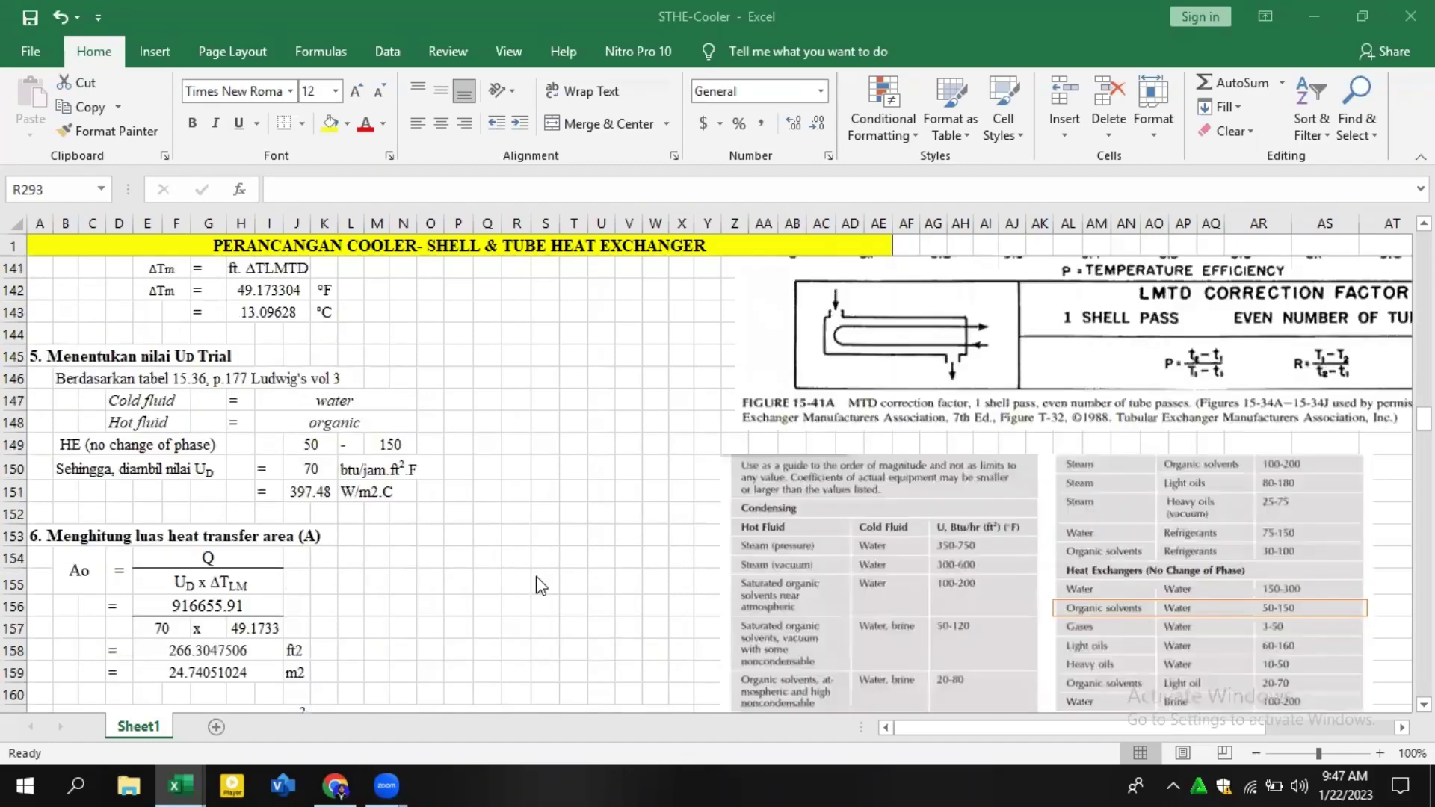
{"action": "scroll", "coordinate": [485, 550], "scroll_direction": "up", "scroll_amount": 8}
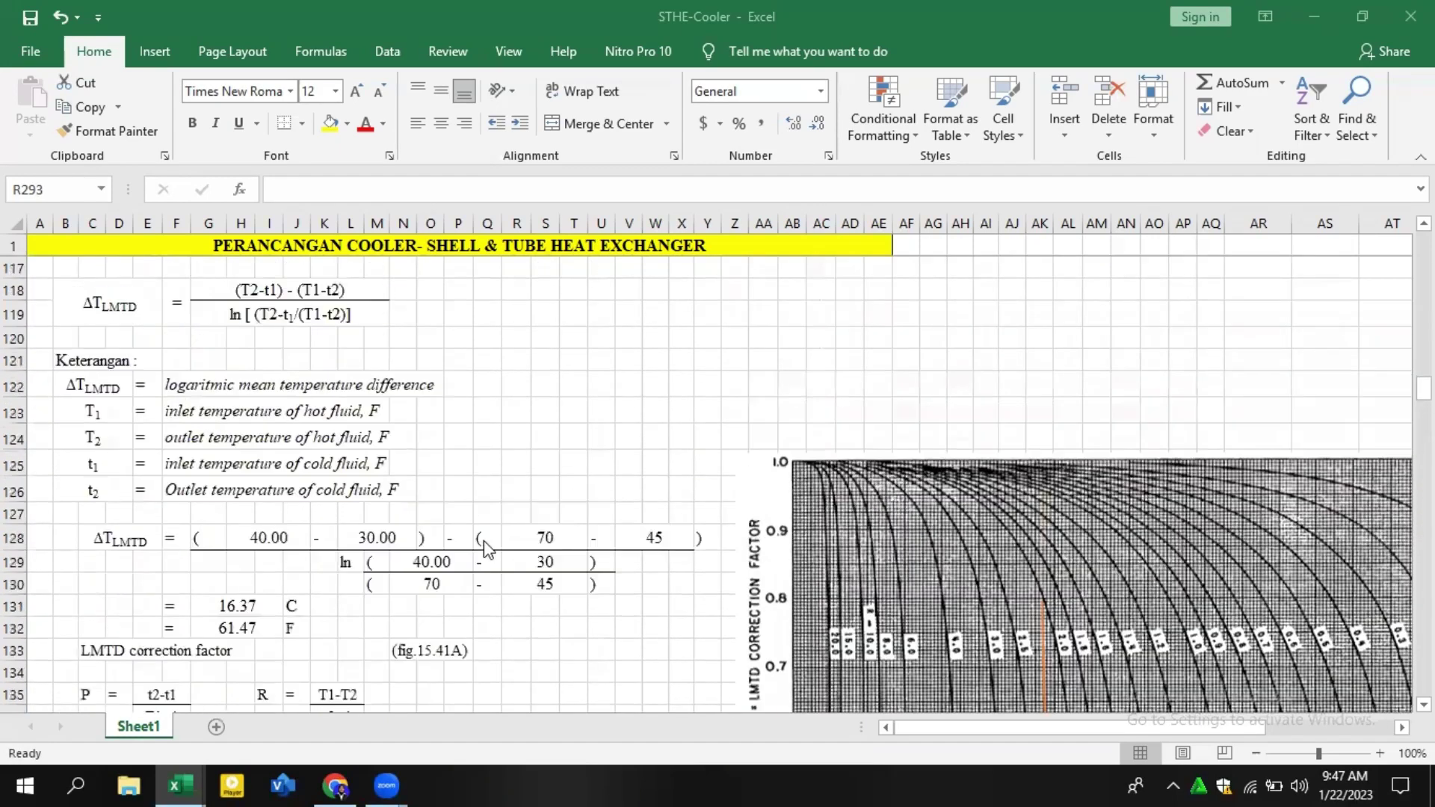
{"action": "scroll", "coordinate": [452, 504], "scroll_direction": "up", "scroll_amount": 5}
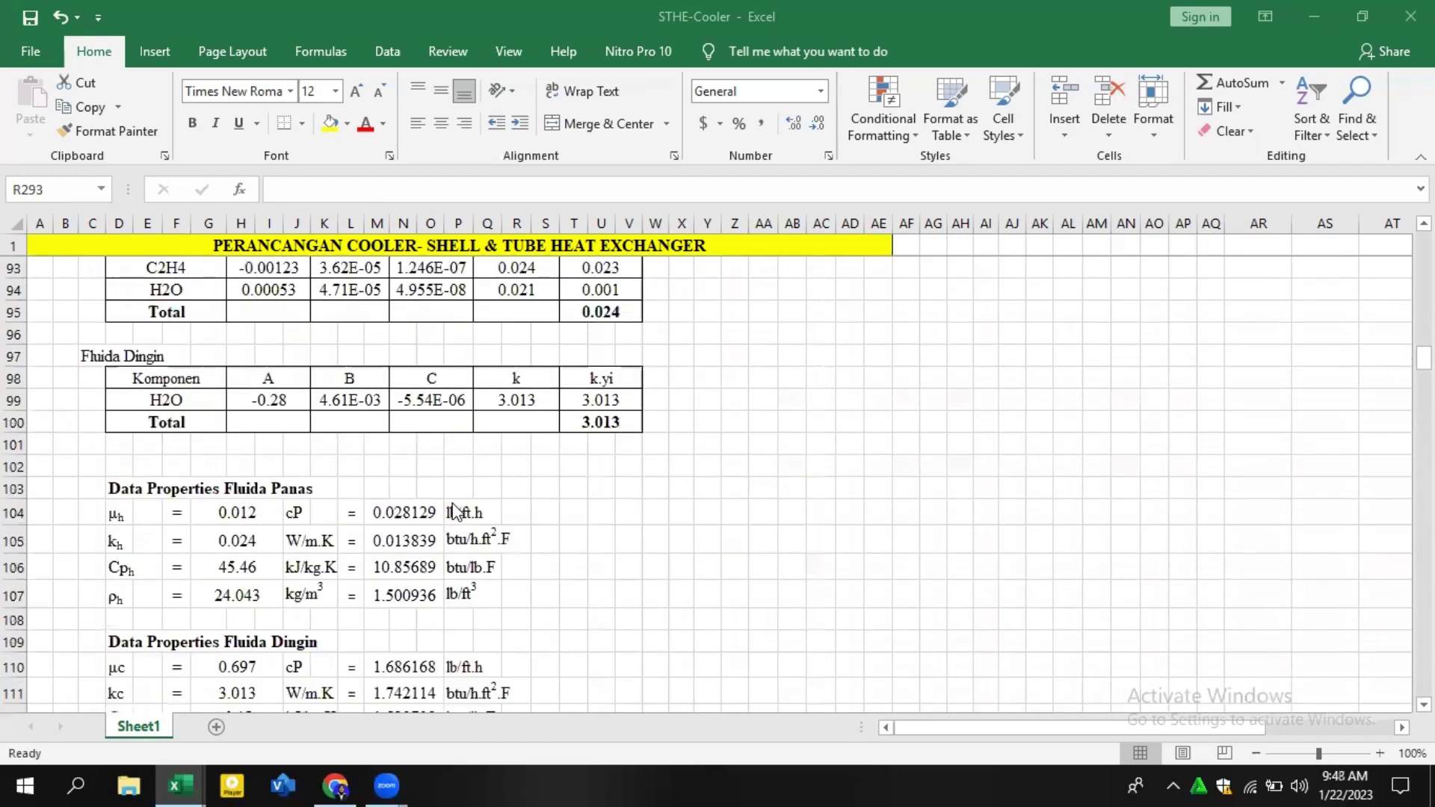
{"action": "scroll", "coordinate": [453, 511], "scroll_direction": "up", "scroll_amount": 5}
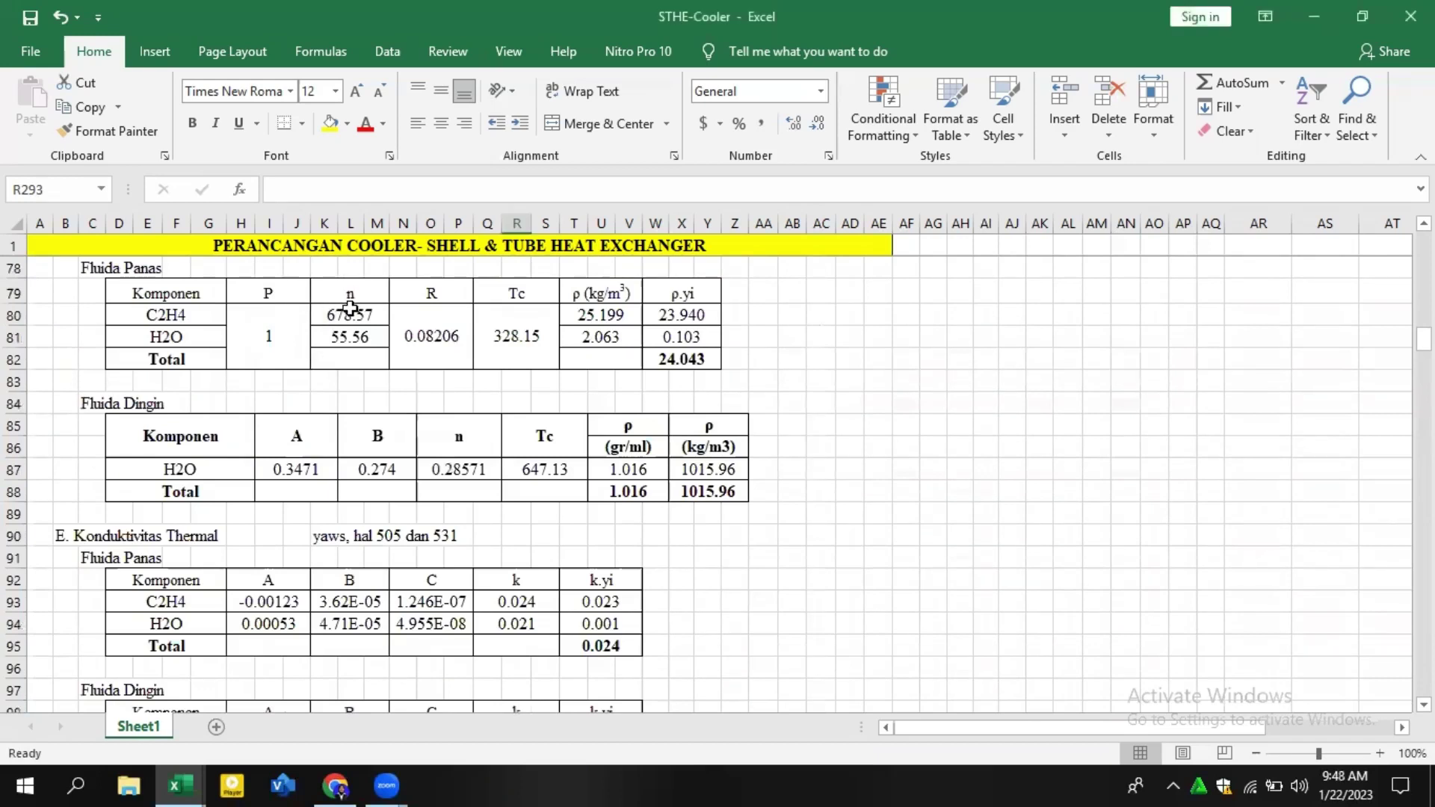
{"action": "left_click", "coordinate": [352, 312]}
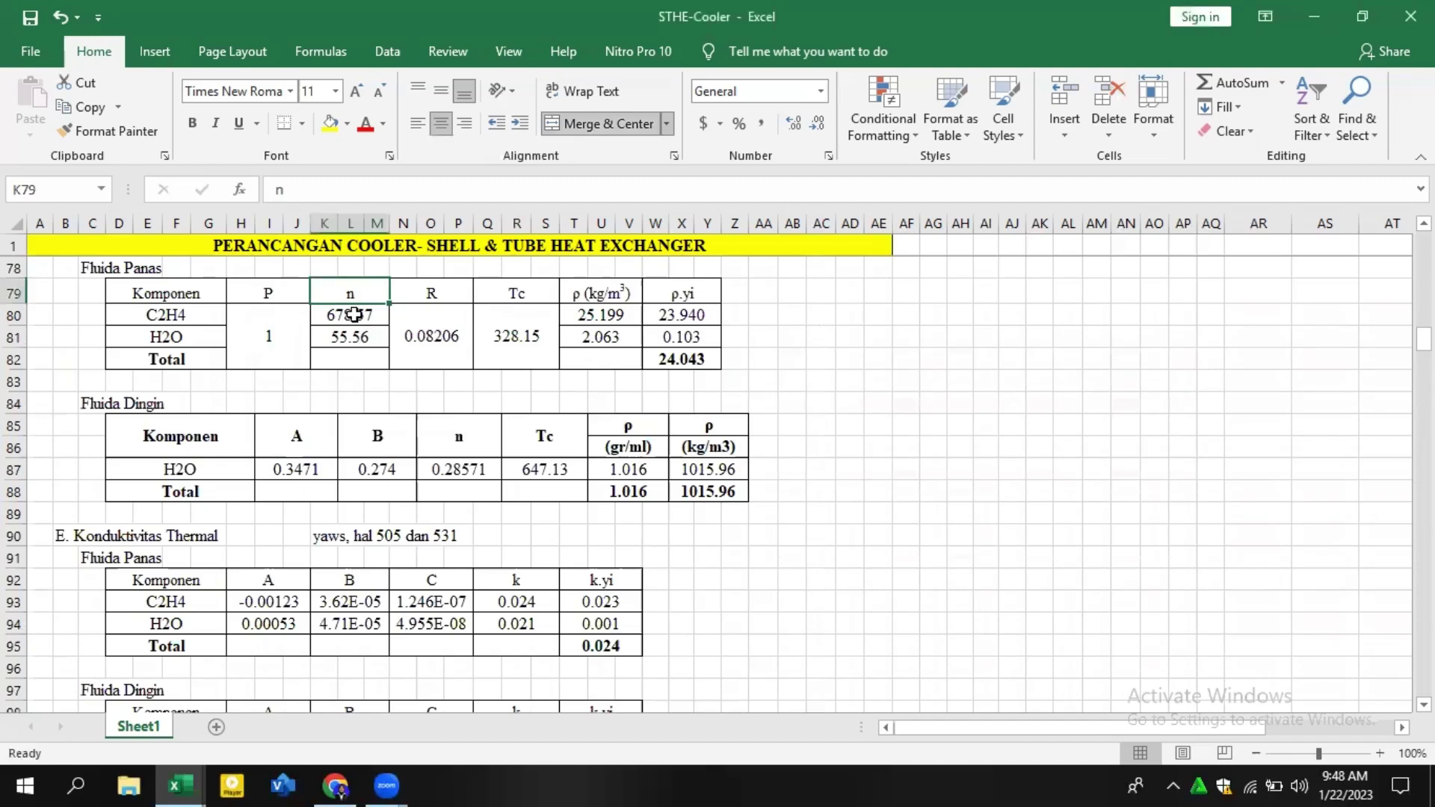
{"action": "key", "text": "Down"}
{"action": "key", "text": "Up"}
{"action": "key", "text": "Up"}
{"action": "key", "text": "Left"}
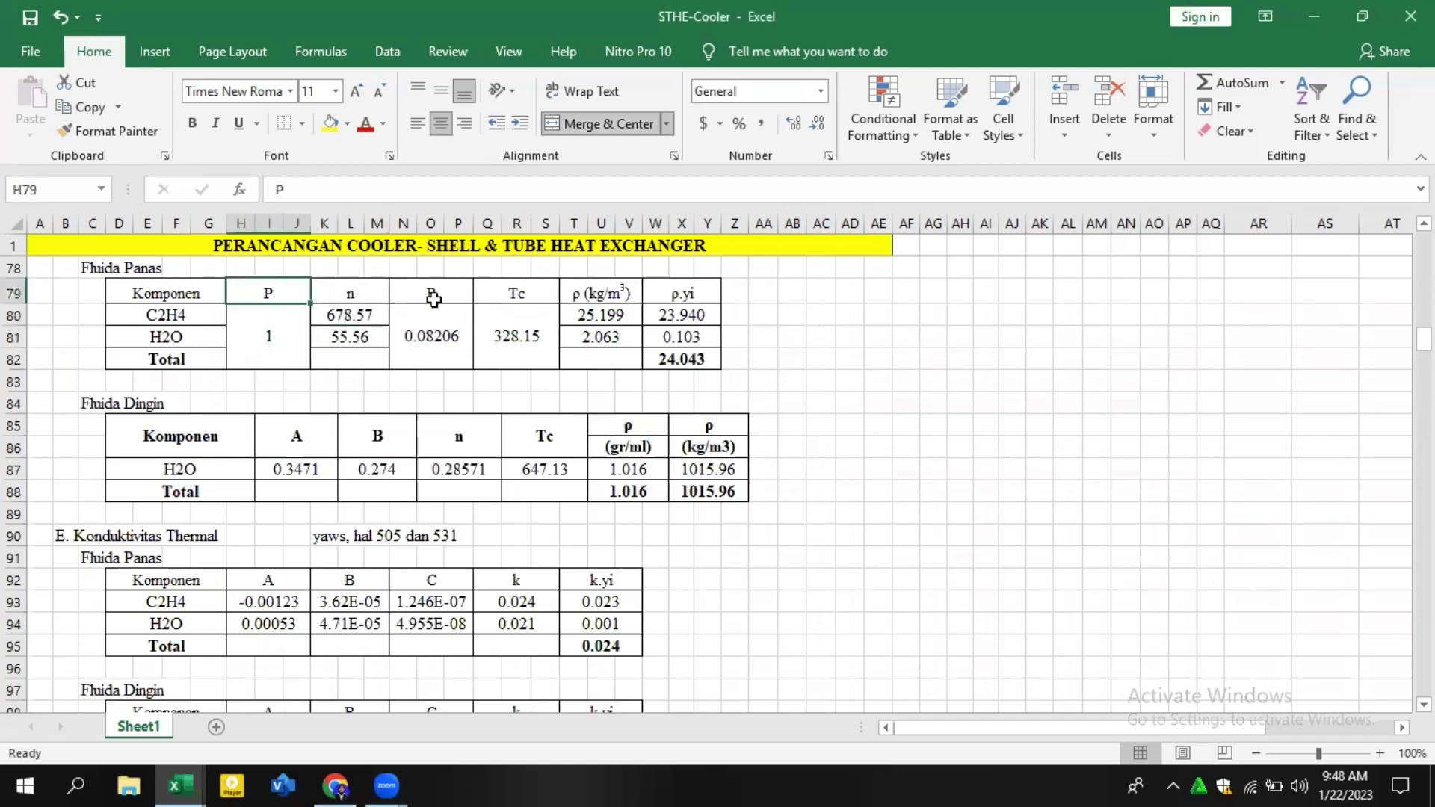
{"action": "key", "text": "Right"}
{"action": "key", "text": "Right"}
{"action": "key", "text": "Right"}
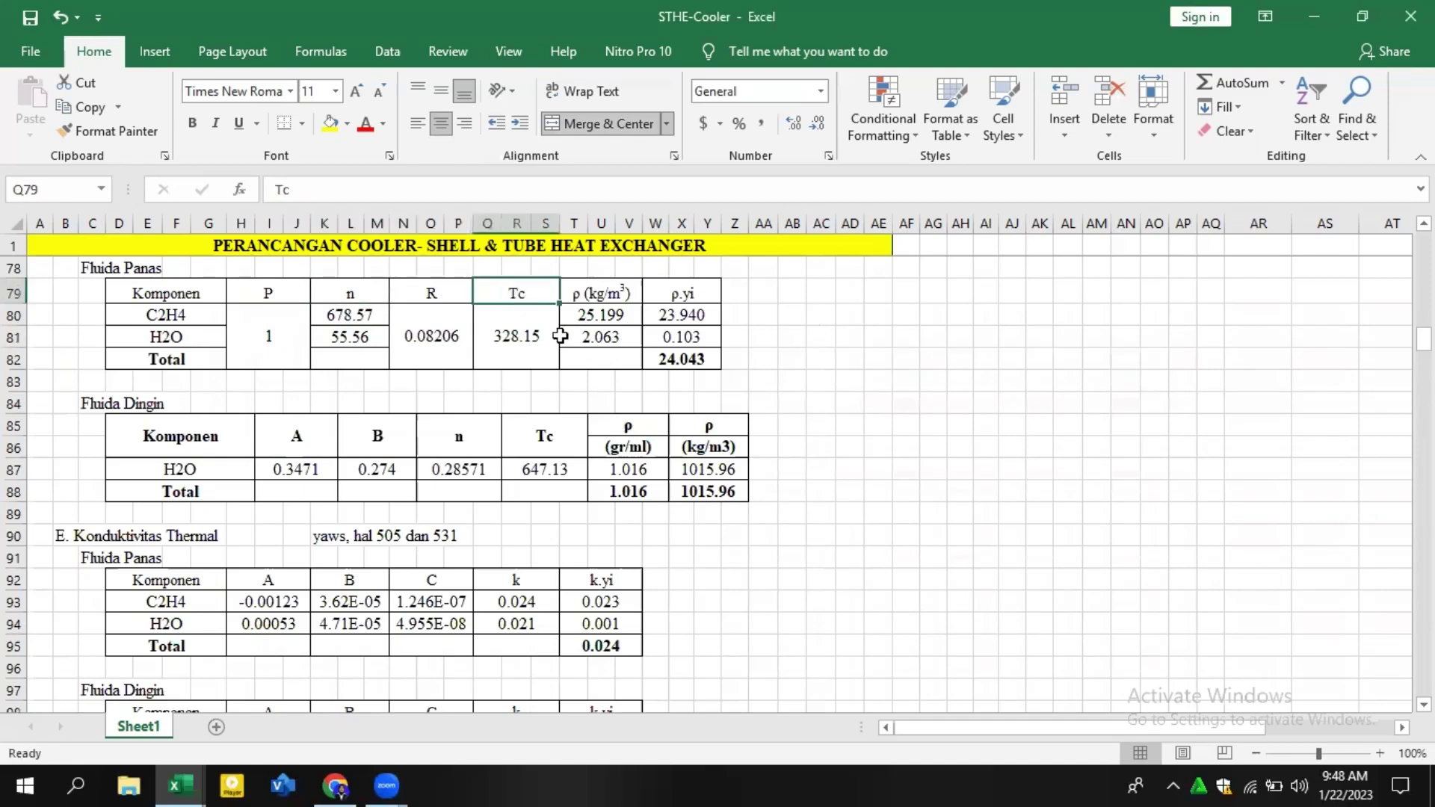
{"action": "left_click", "coordinate": [583, 315]}
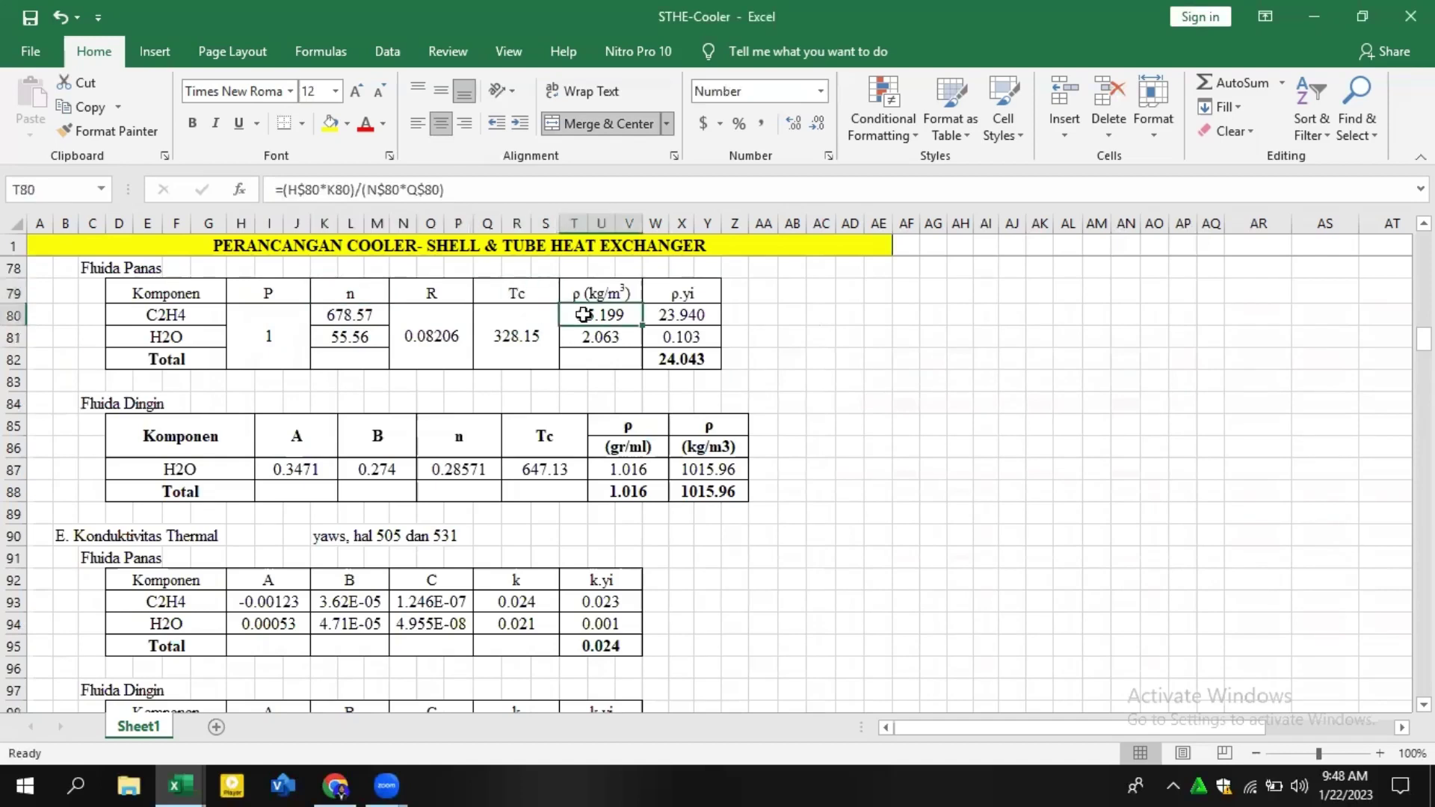
{"action": "left_click", "coordinate": [683, 357]}
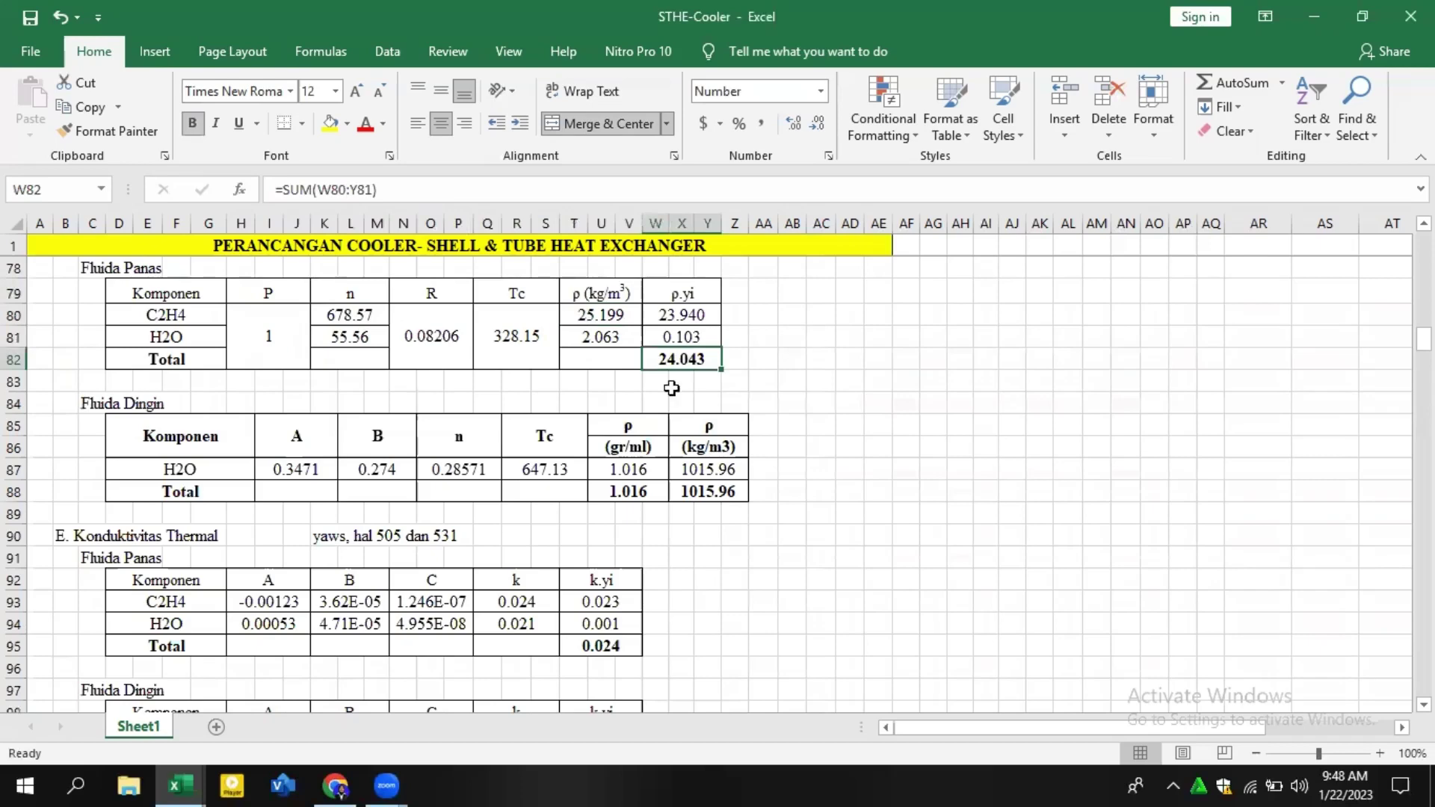
Go to section 7, Menentukan layout dan tube size, and review the shell and tube fluid layout.
{"action": "scroll", "coordinate": [671, 388], "scroll_direction": "down", "scroll_amount": 5}
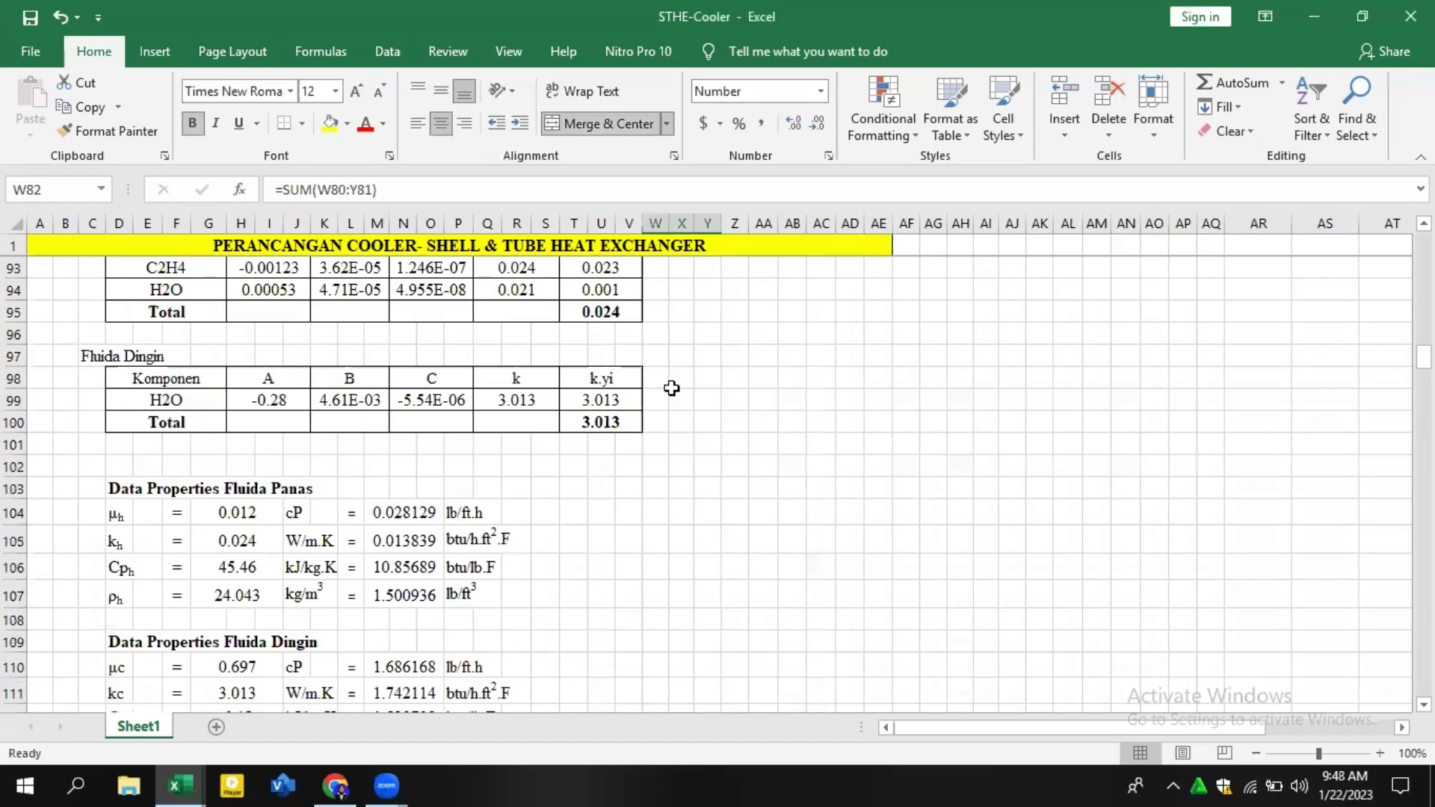
{"action": "scroll", "coordinate": [671, 388], "scroll_direction": "down", "scroll_amount": 12}
{"action": "scroll", "coordinate": [671, 388], "scroll_direction": "down", "scroll_amount": 5}
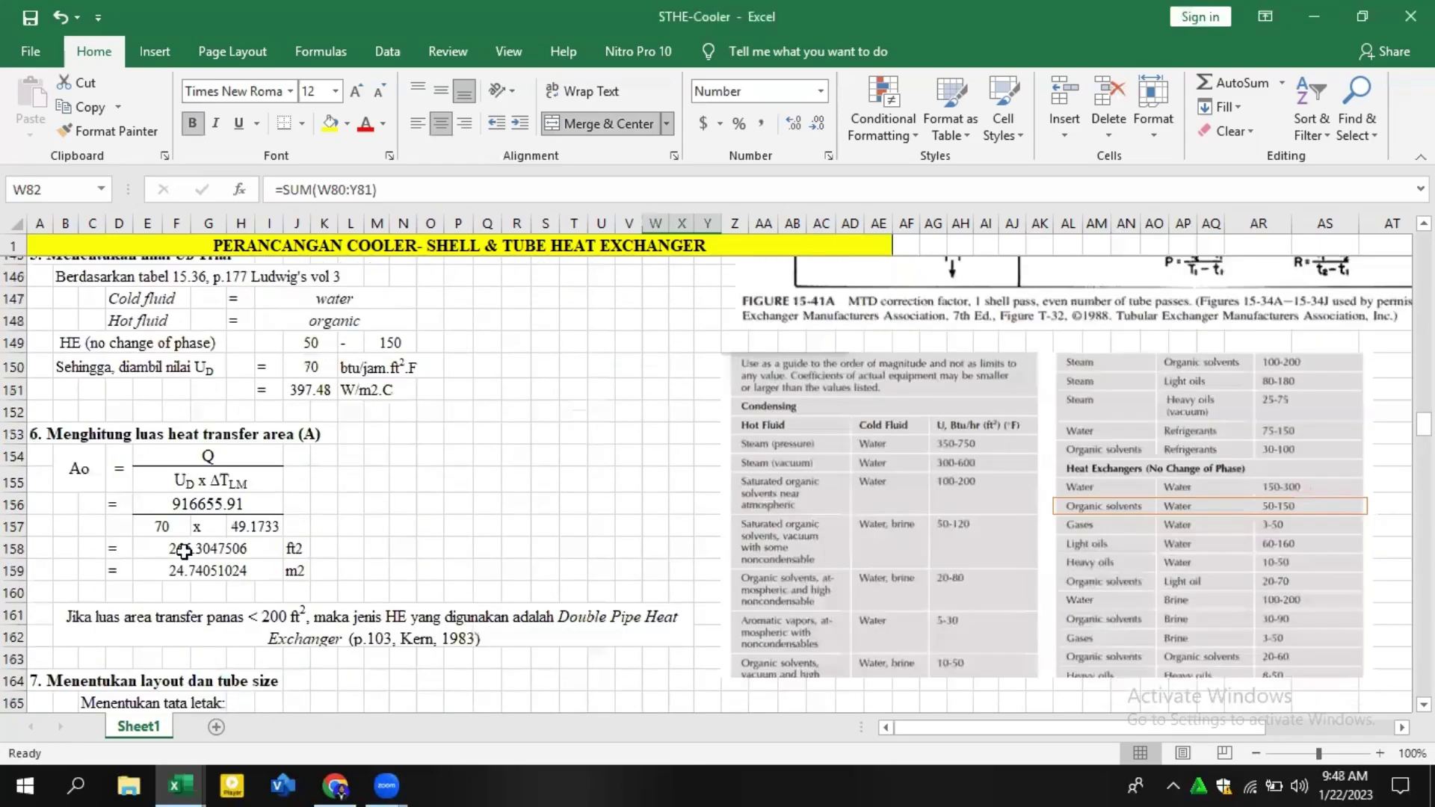
{"action": "scroll", "coordinate": [31, 580], "scroll_direction": "down", "scroll_amount": 1}
{"action": "left_click", "coordinate": [32, 580]}
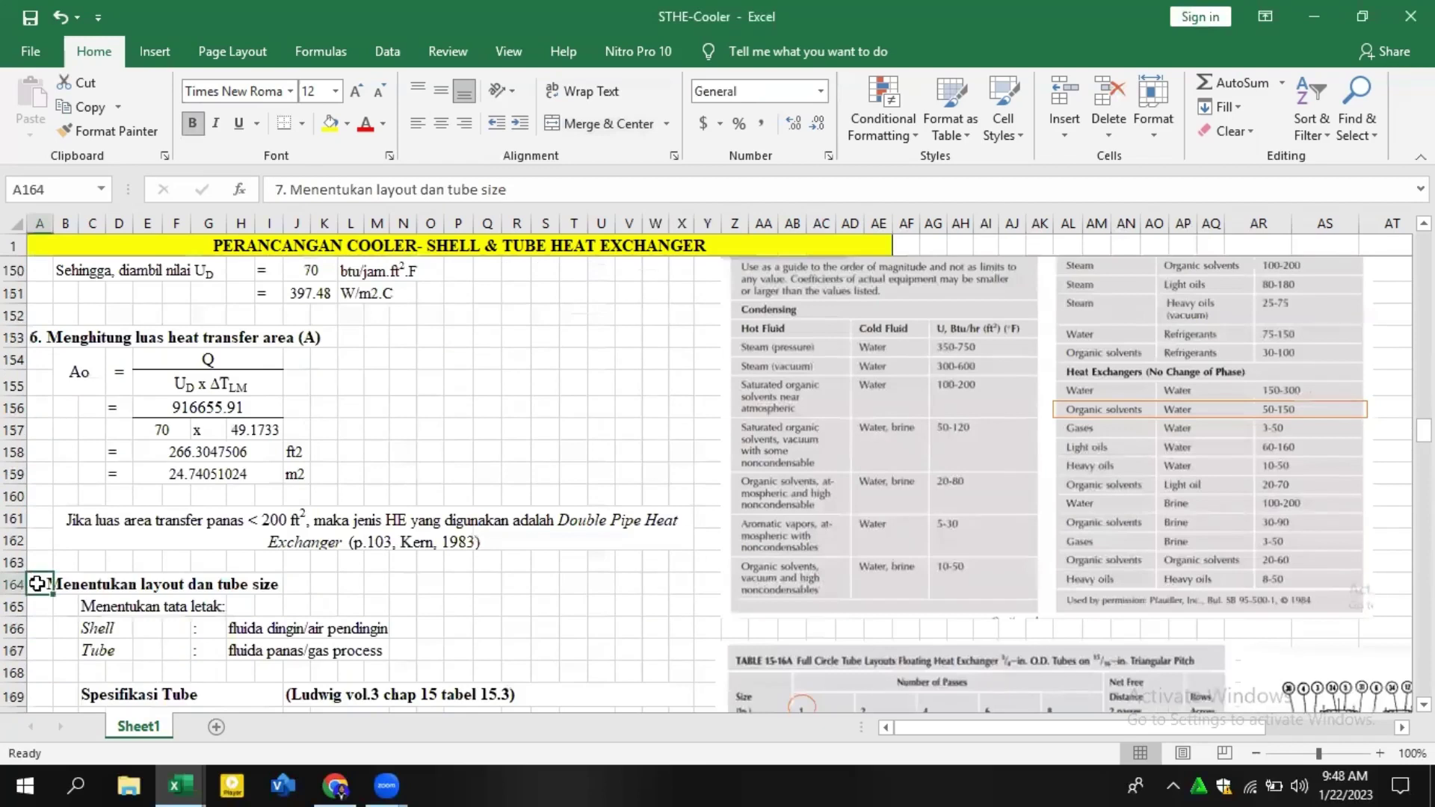
{"action": "left_click", "coordinate": [95, 606]}
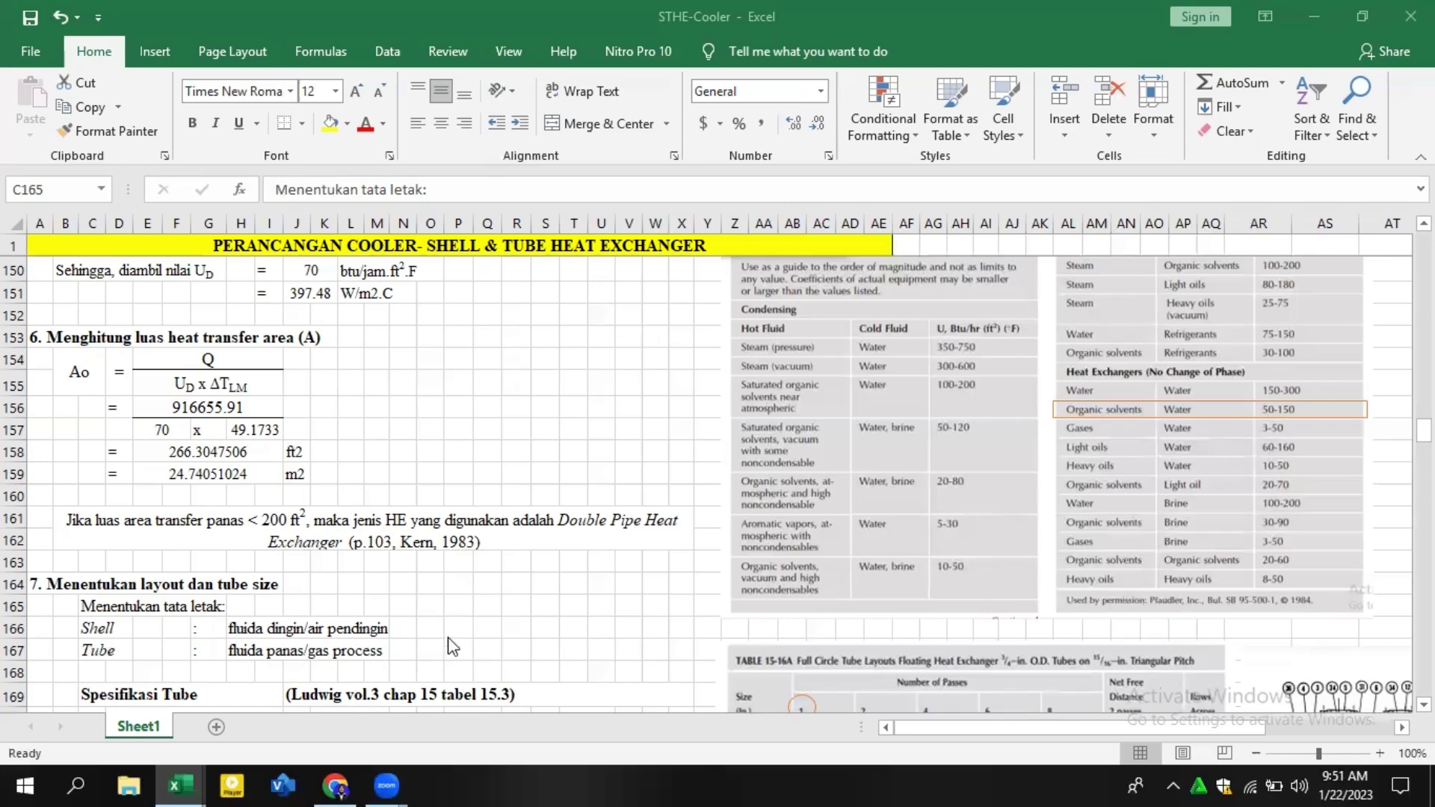
Review the tube specification's inside diameter, flow area per tube, tube length range and the tube length converted to inches.
{"action": "scroll", "coordinate": [459, 634], "scroll_direction": "down", "scroll_amount": 3}
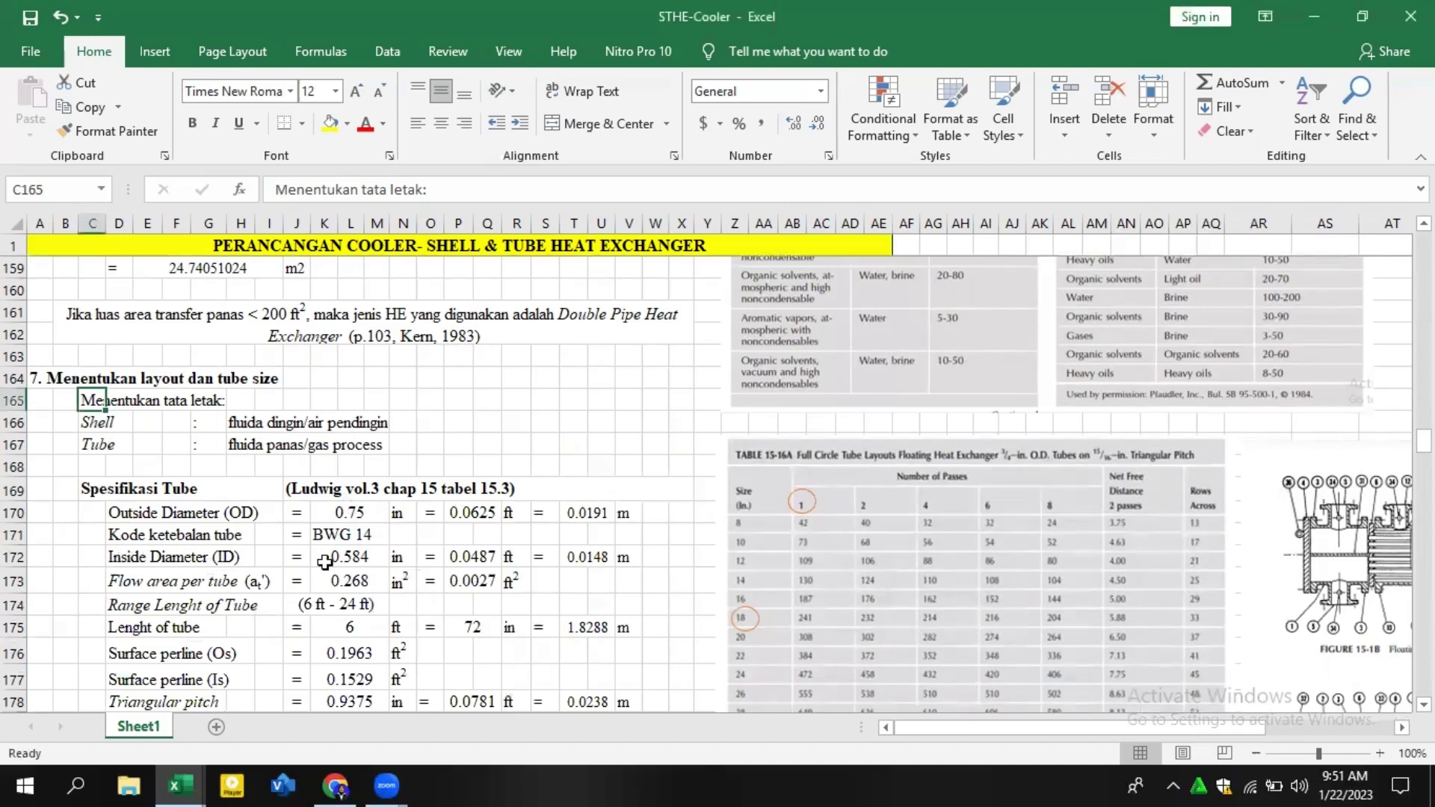
{"action": "left_click", "coordinate": [120, 558]}
{"action": "left_click", "coordinate": [331, 562]}
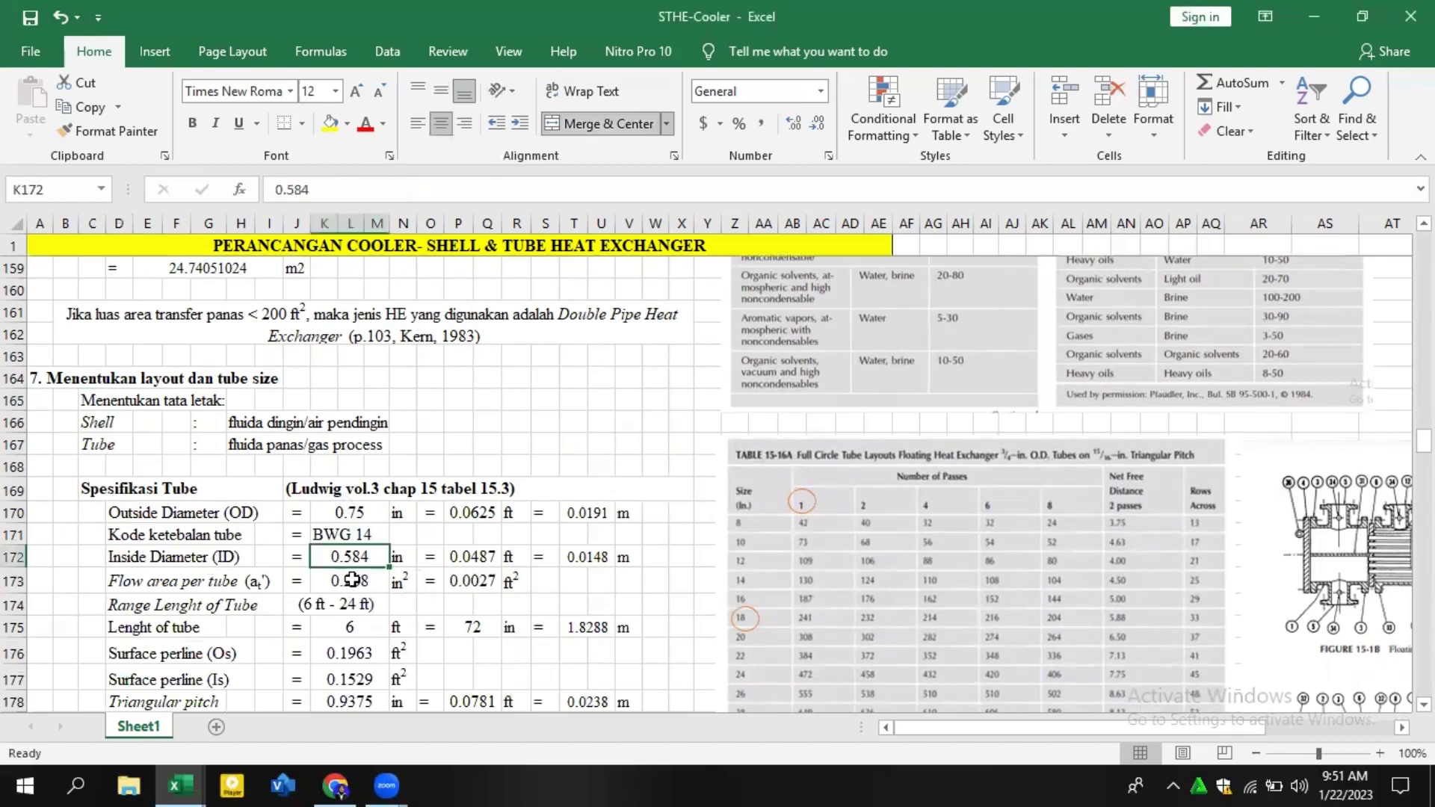
{"action": "scroll", "coordinate": [352, 577], "scroll_direction": "down", "scroll_amount": 2}
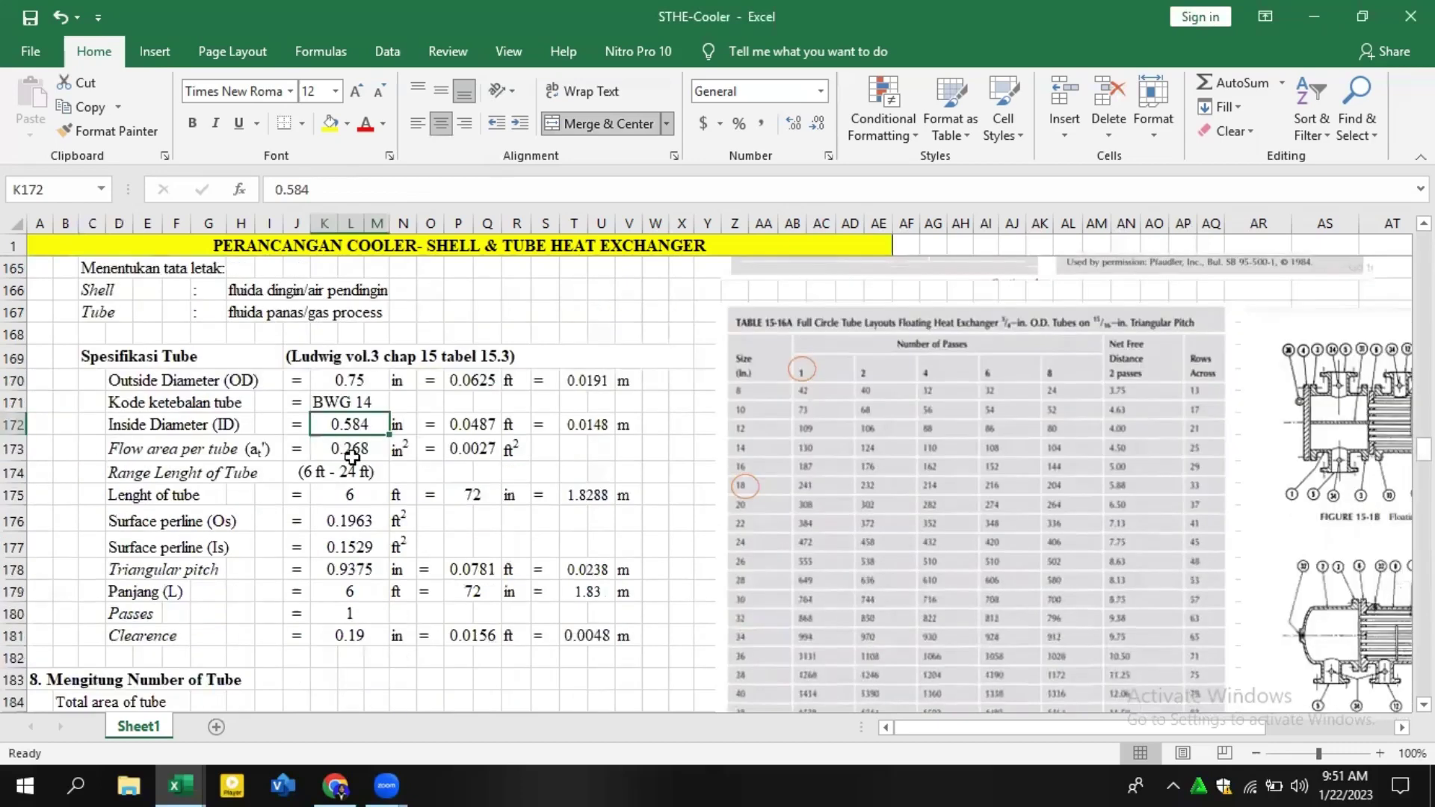
{"action": "key", "text": "Down"}
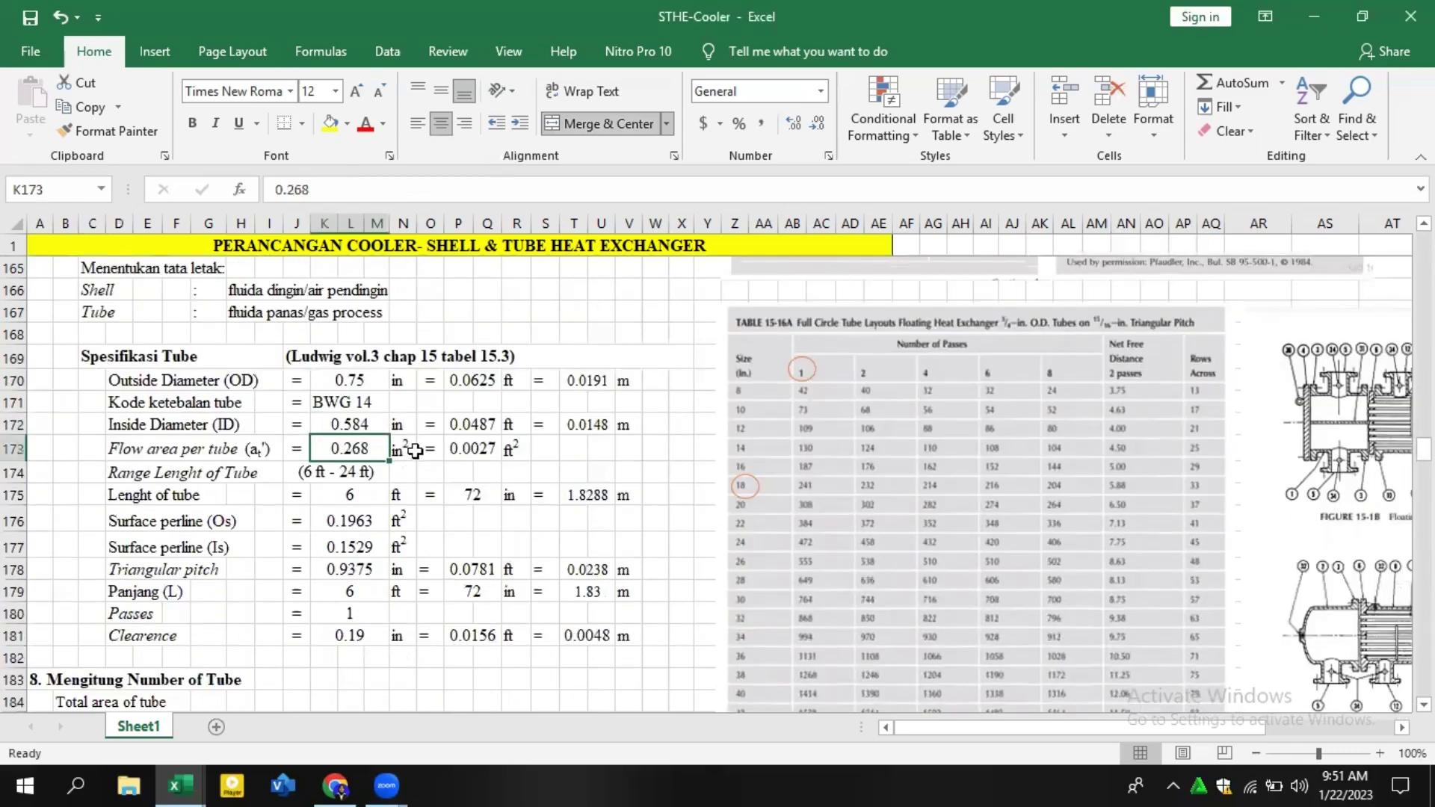
{"action": "left_click", "coordinate": [118, 473]}
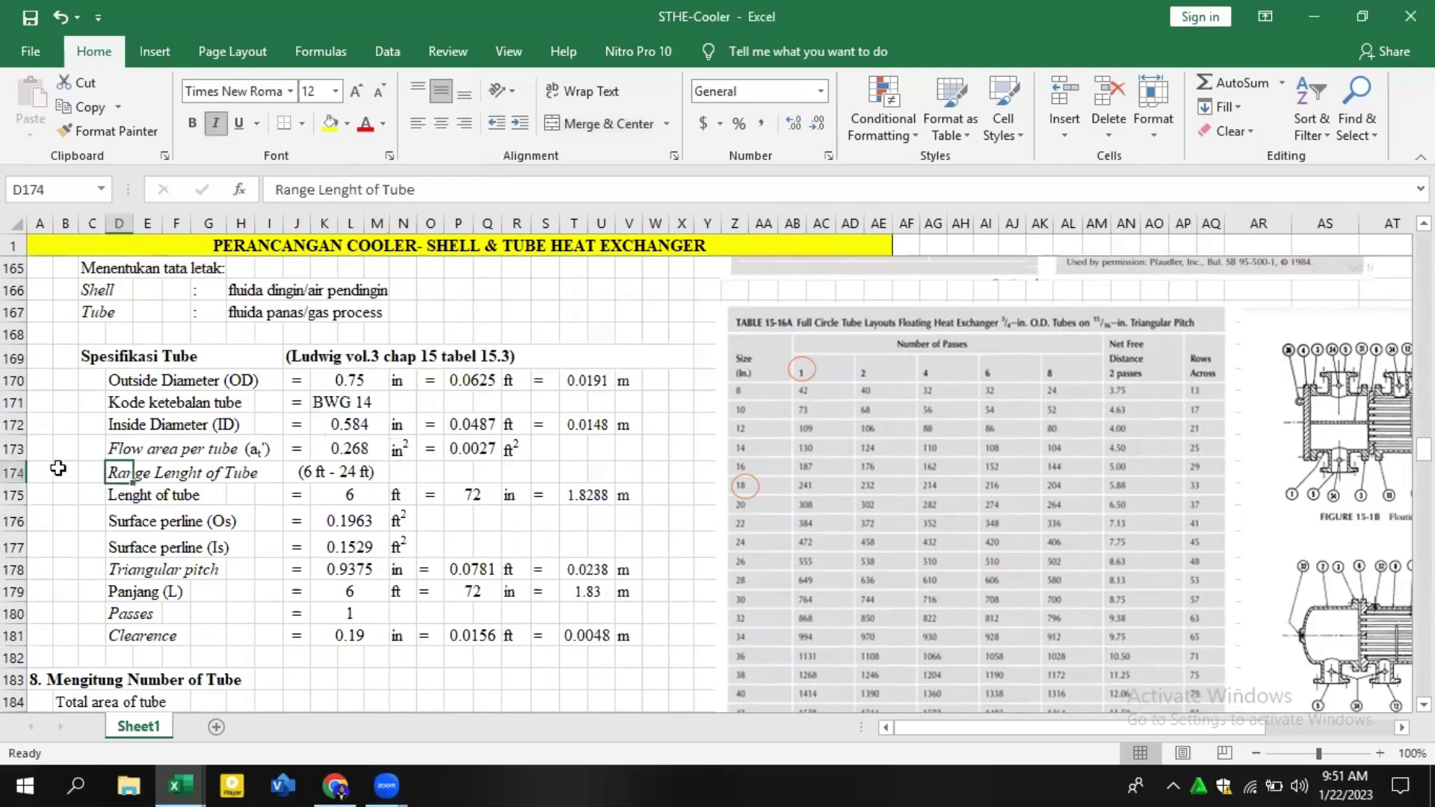
{"action": "left_click", "coordinate": [16, 471]}
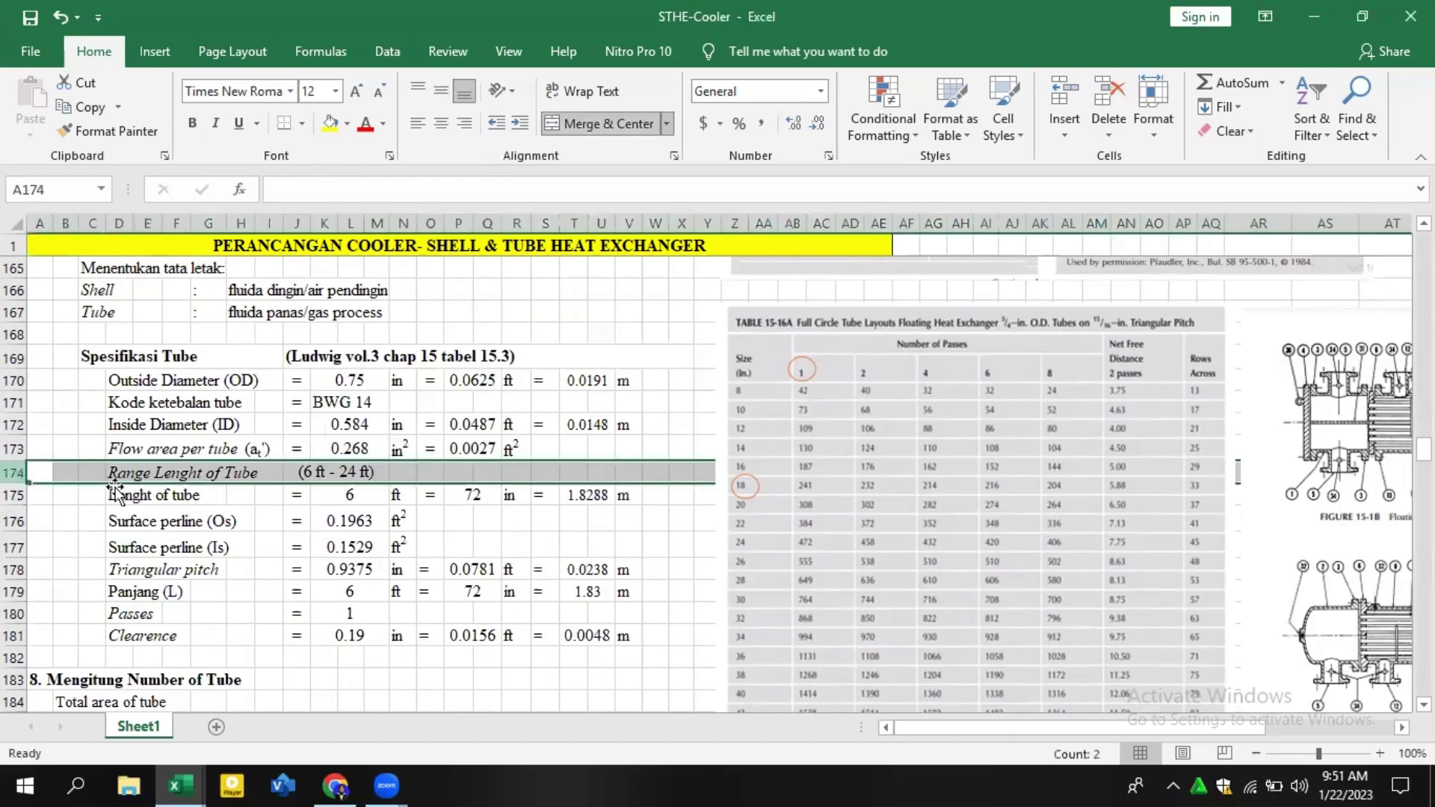
{"action": "left_click", "coordinate": [350, 499]}
{"action": "left_click", "coordinate": [482, 493]}
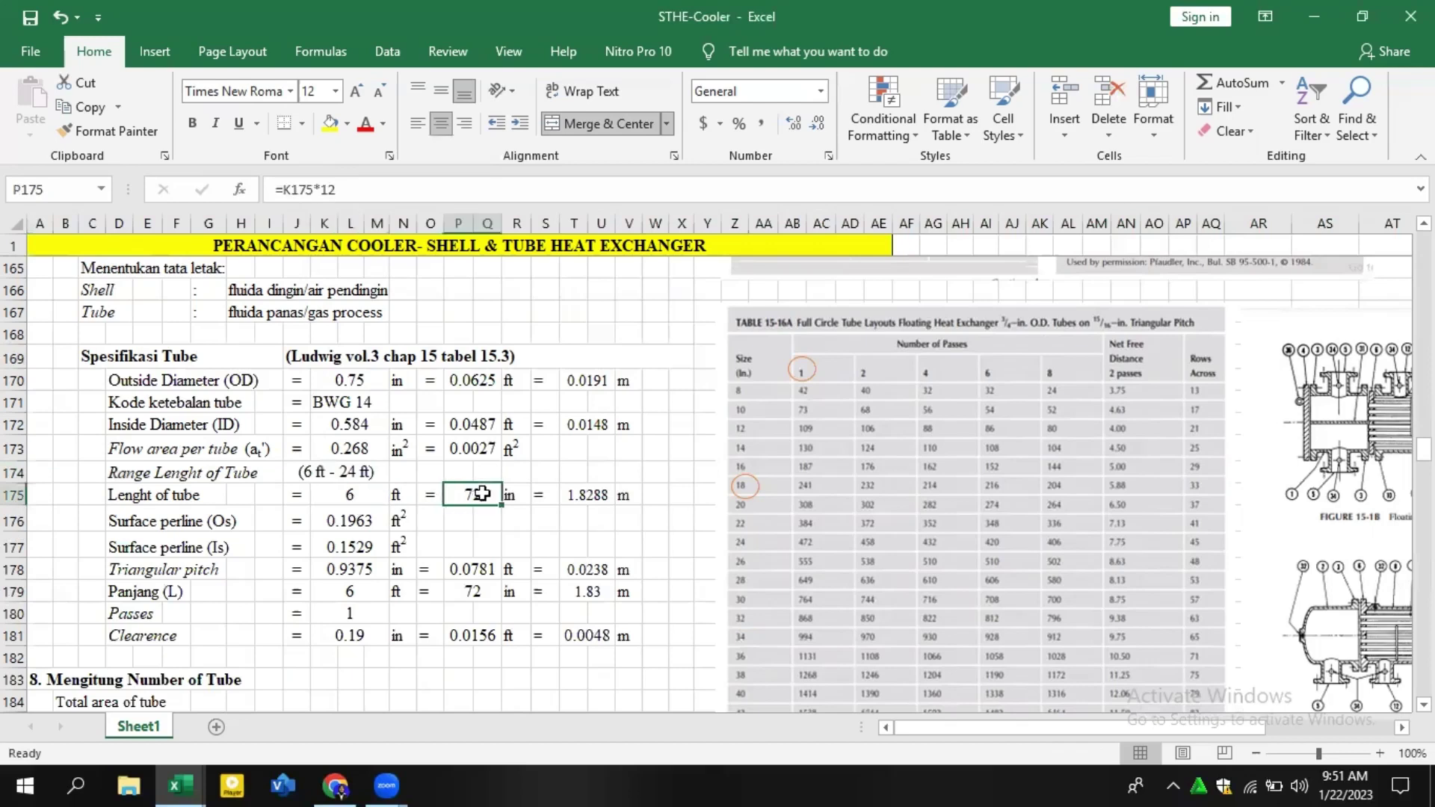
Review the outer and inner surface per line, triangular pitch and passes, and inspect the clearance formula.
{"action": "left_click", "coordinate": [124, 521]}
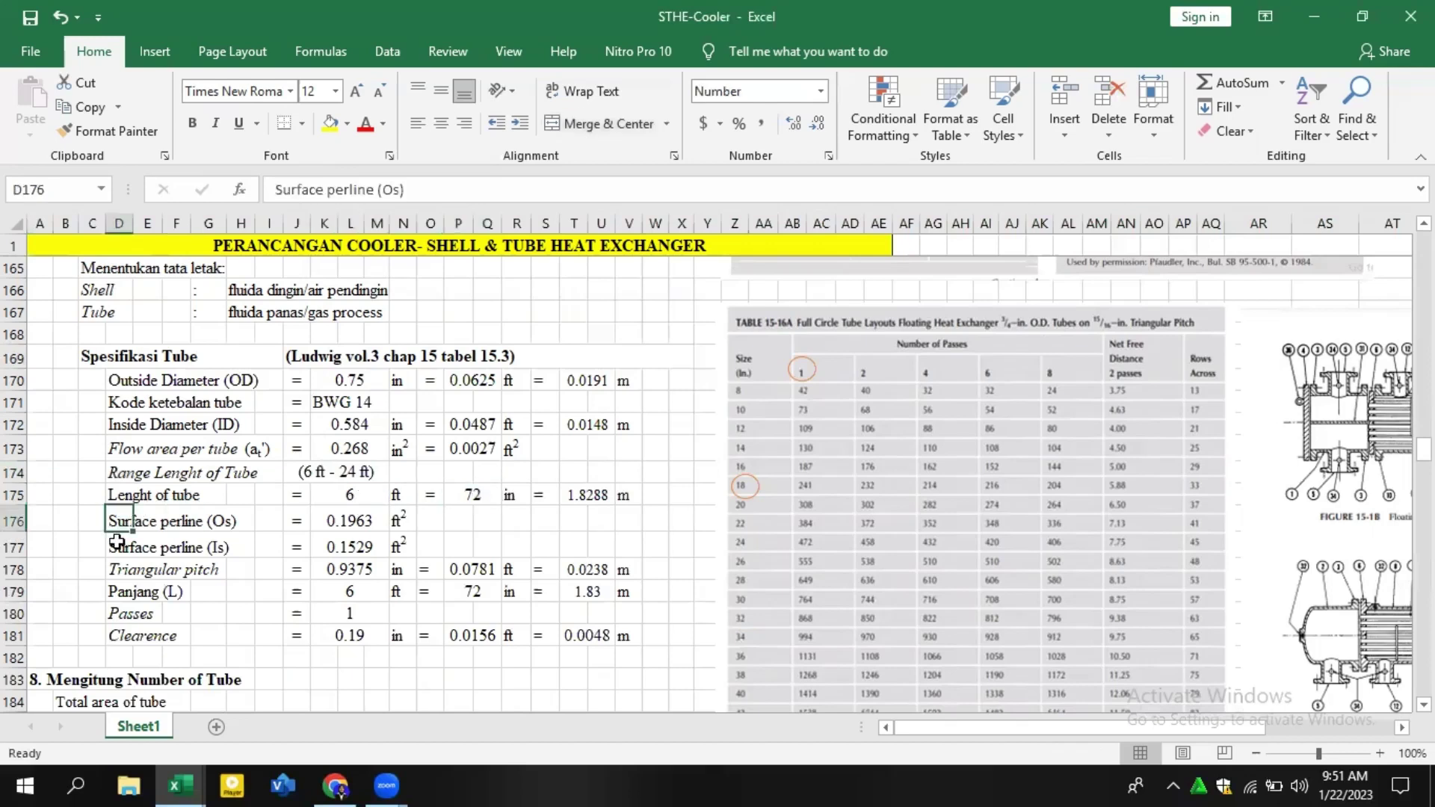
{"action": "left_click", "coordinate": [117, 541]}
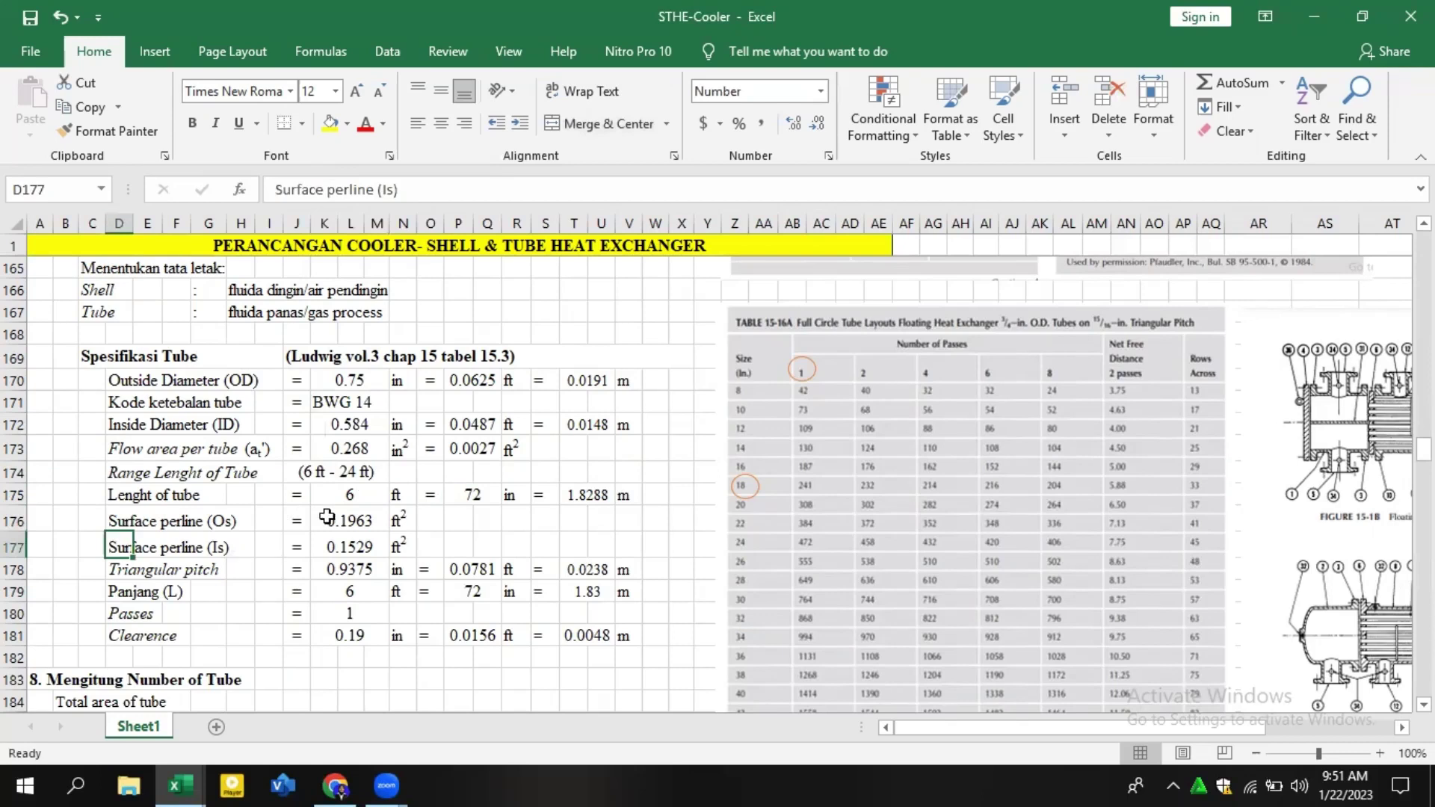
{"action": "left_click", "coordinate": [15, 570]}
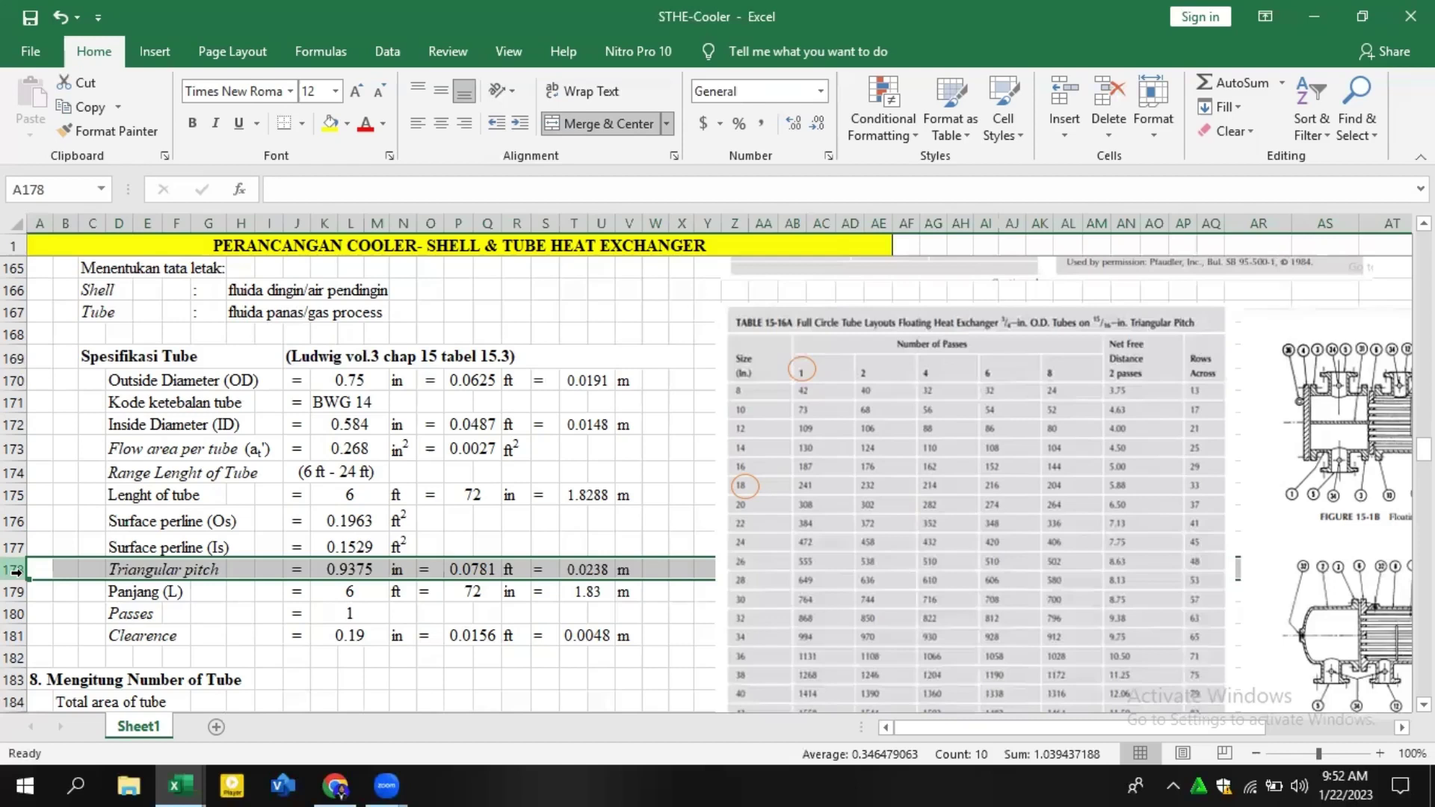
{"action": "left_click", "coordinate": [120, 619]}
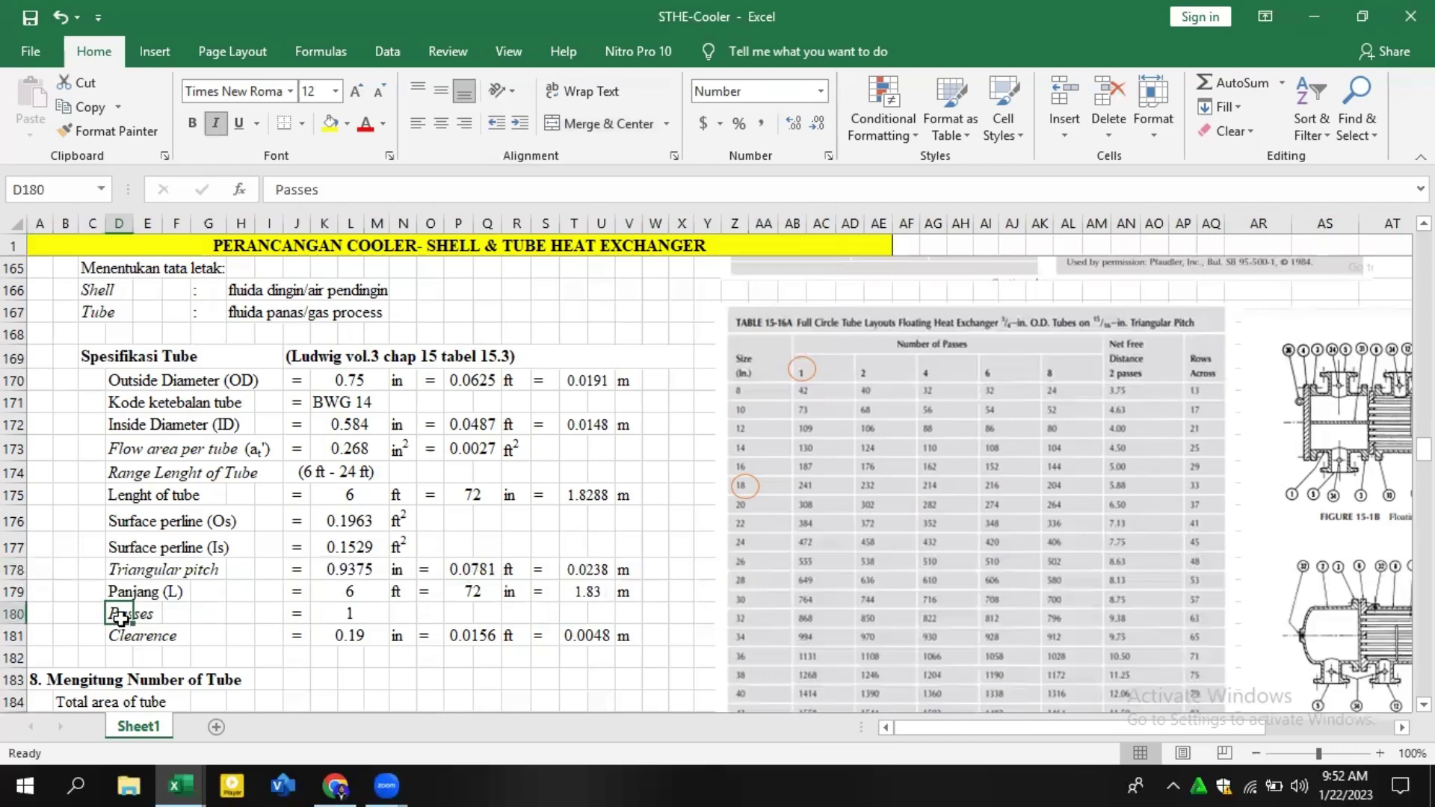
{"action": "left_click", "coordinate": [113, 641]}
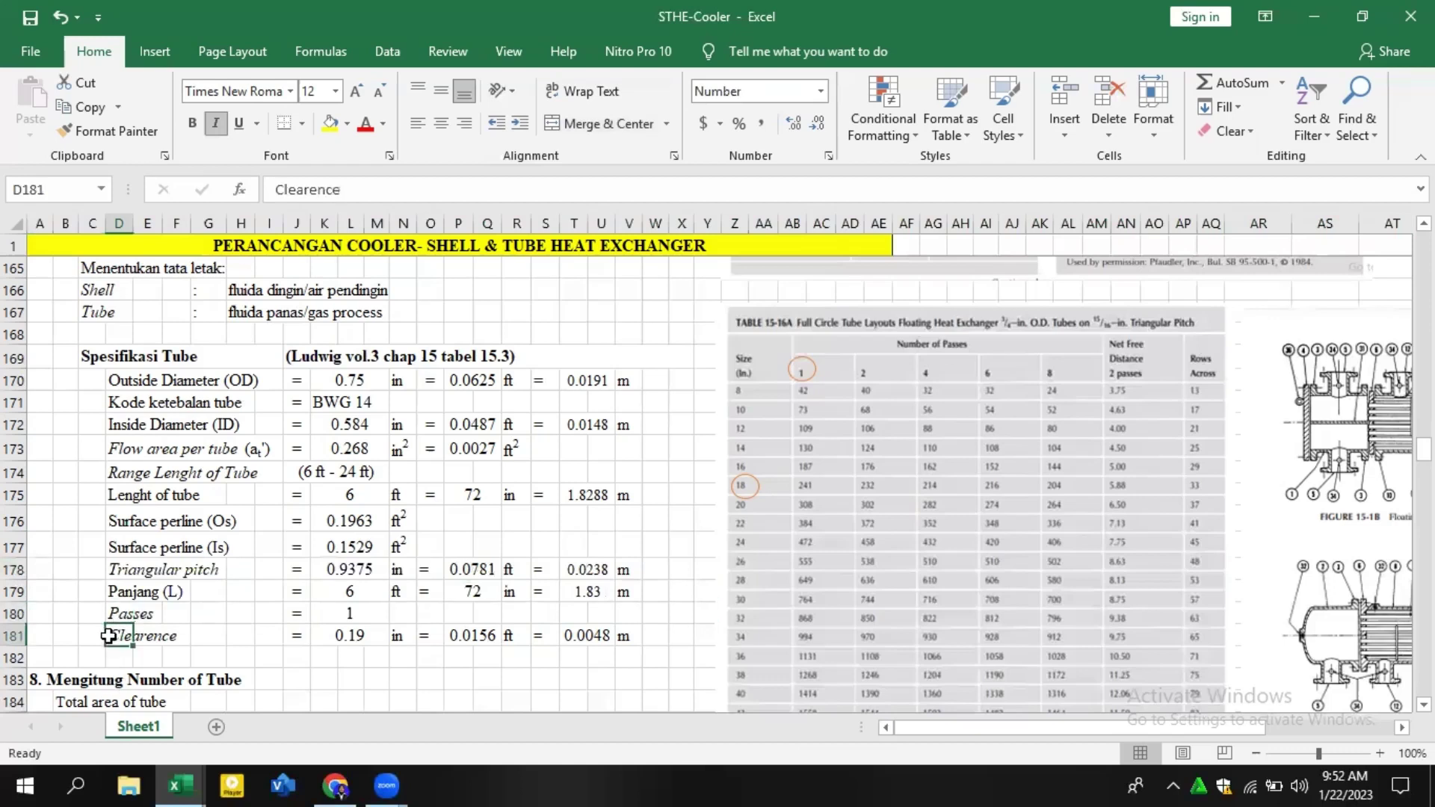
{"action": "left_click", "coordinate": [350, 634]}
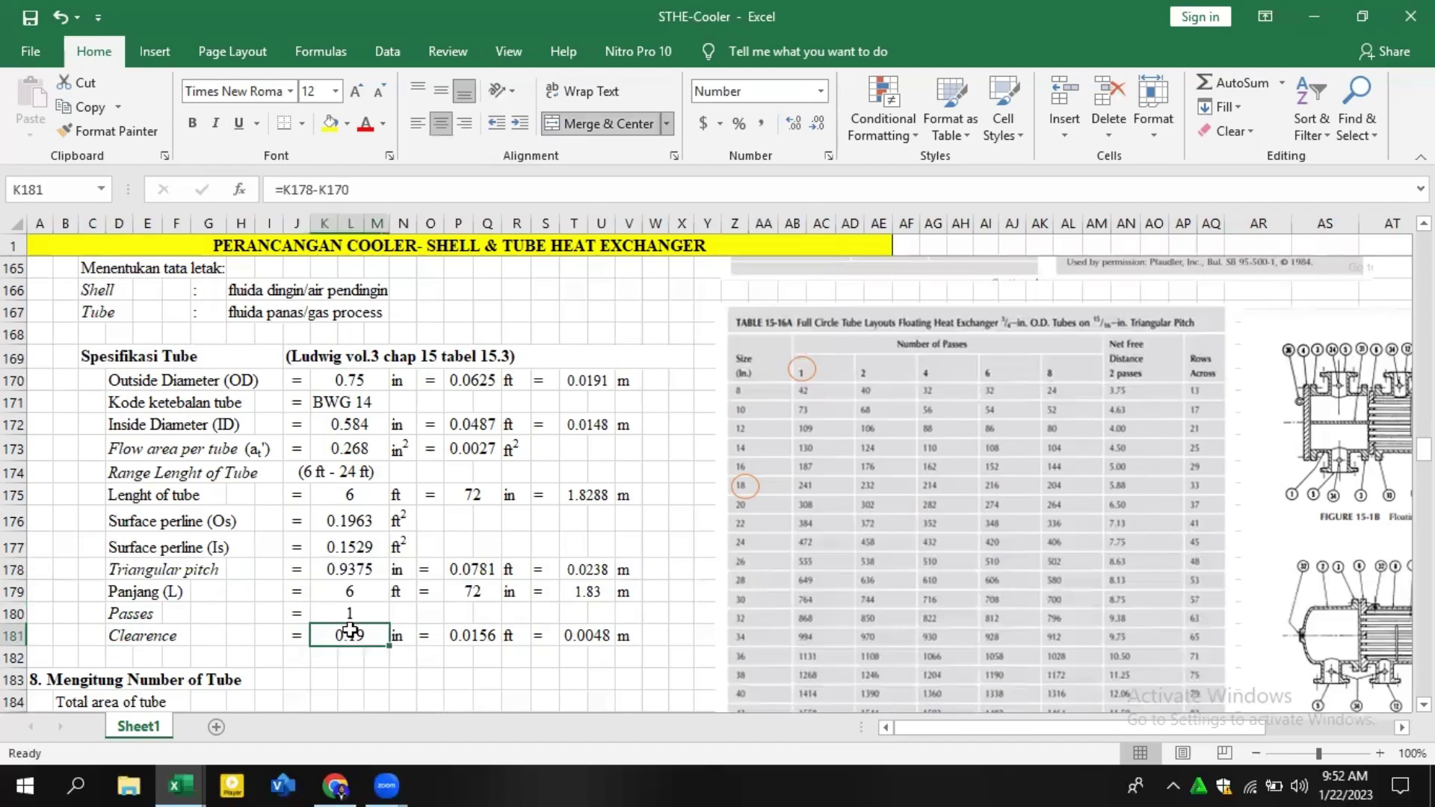
{"action": "left_click", "coordinate": [387, 183]}
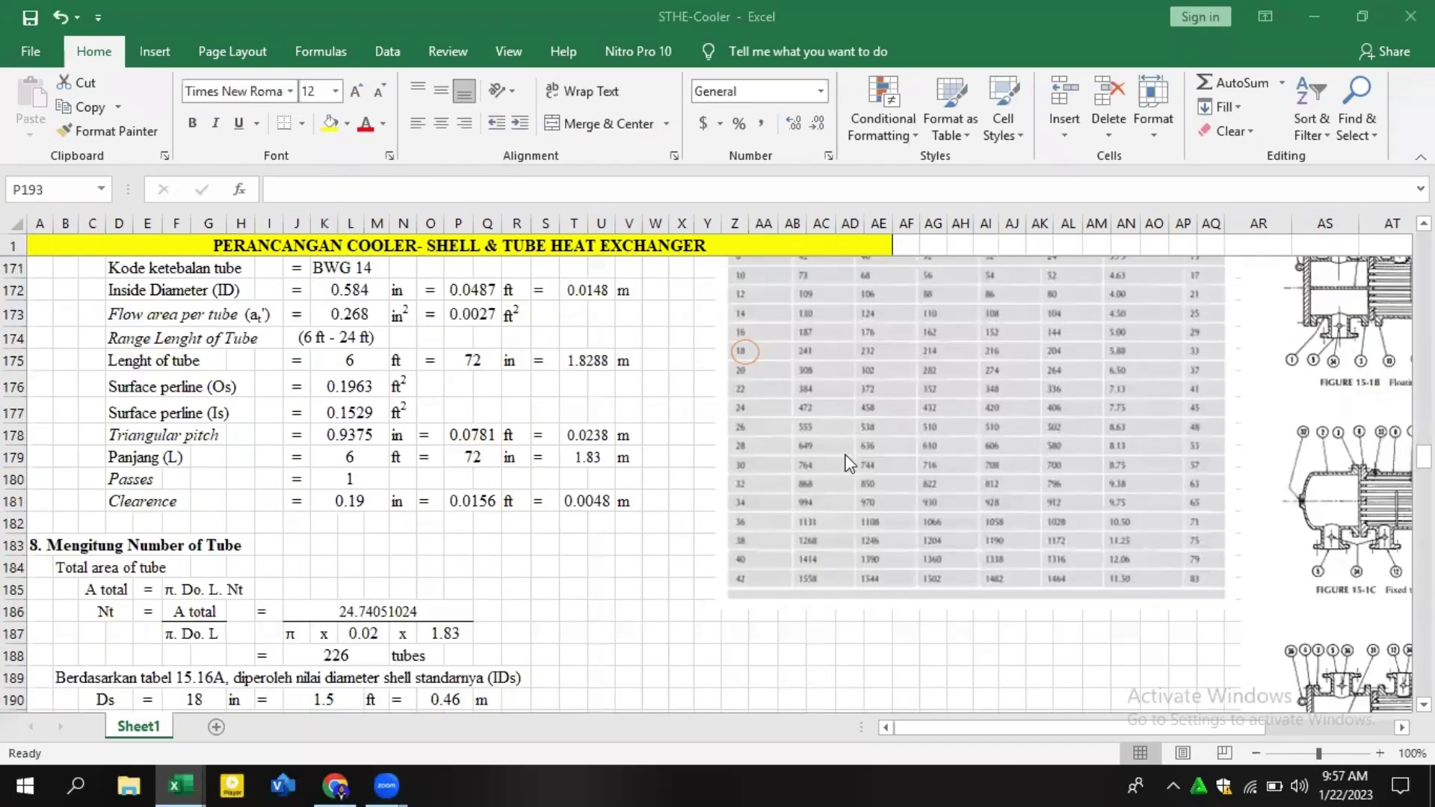
Examine section 8's total tube area equation and the formula calculating the number of tubes, Nt.
{"action": "left_click", "coordinate": [37, 545]}
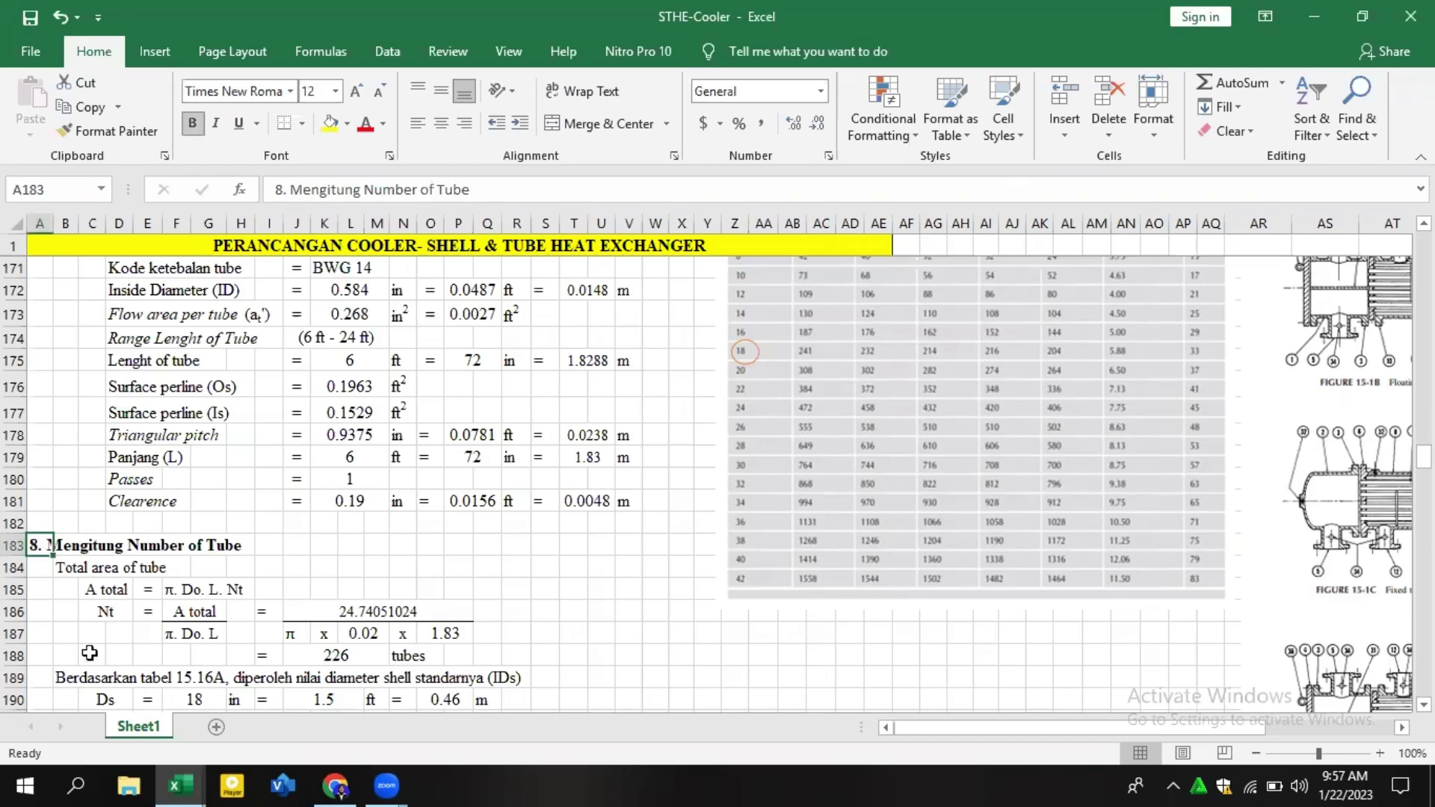
{"action": "left_click", "coordinate": [112, 588]}
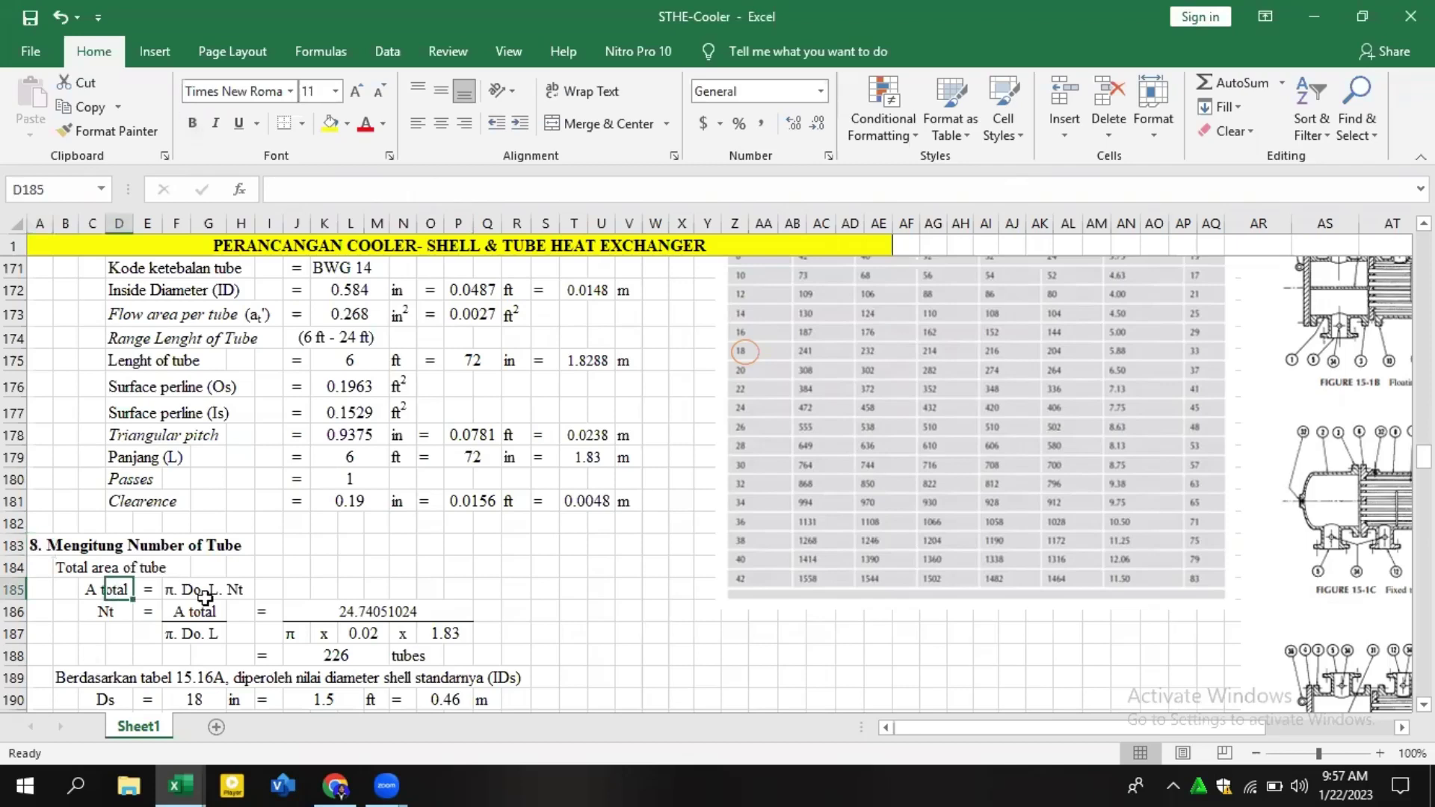
{"action": "left_click", "coordinate": [176, 589]}
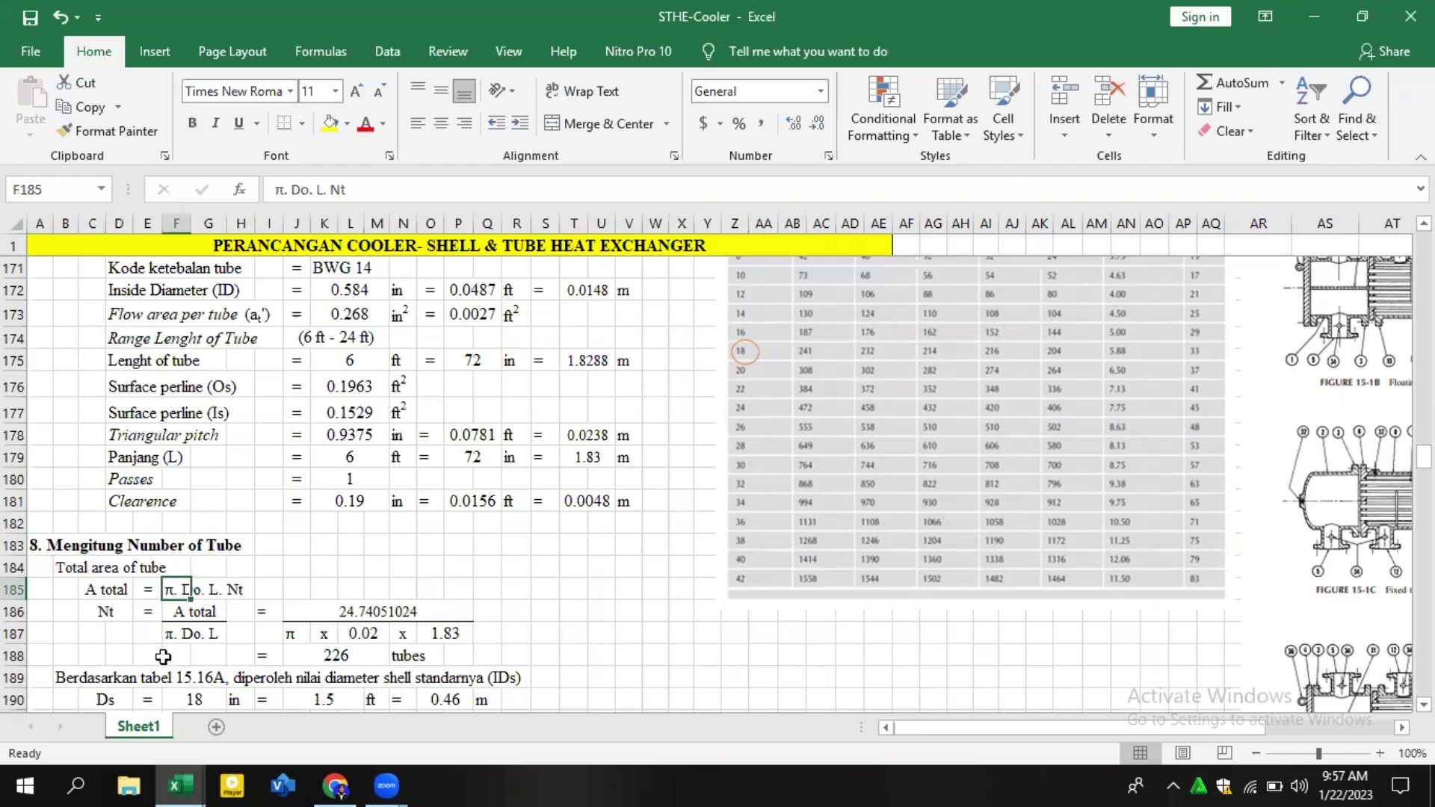
{"action": "left_click", "coordinate": [118, 614]}
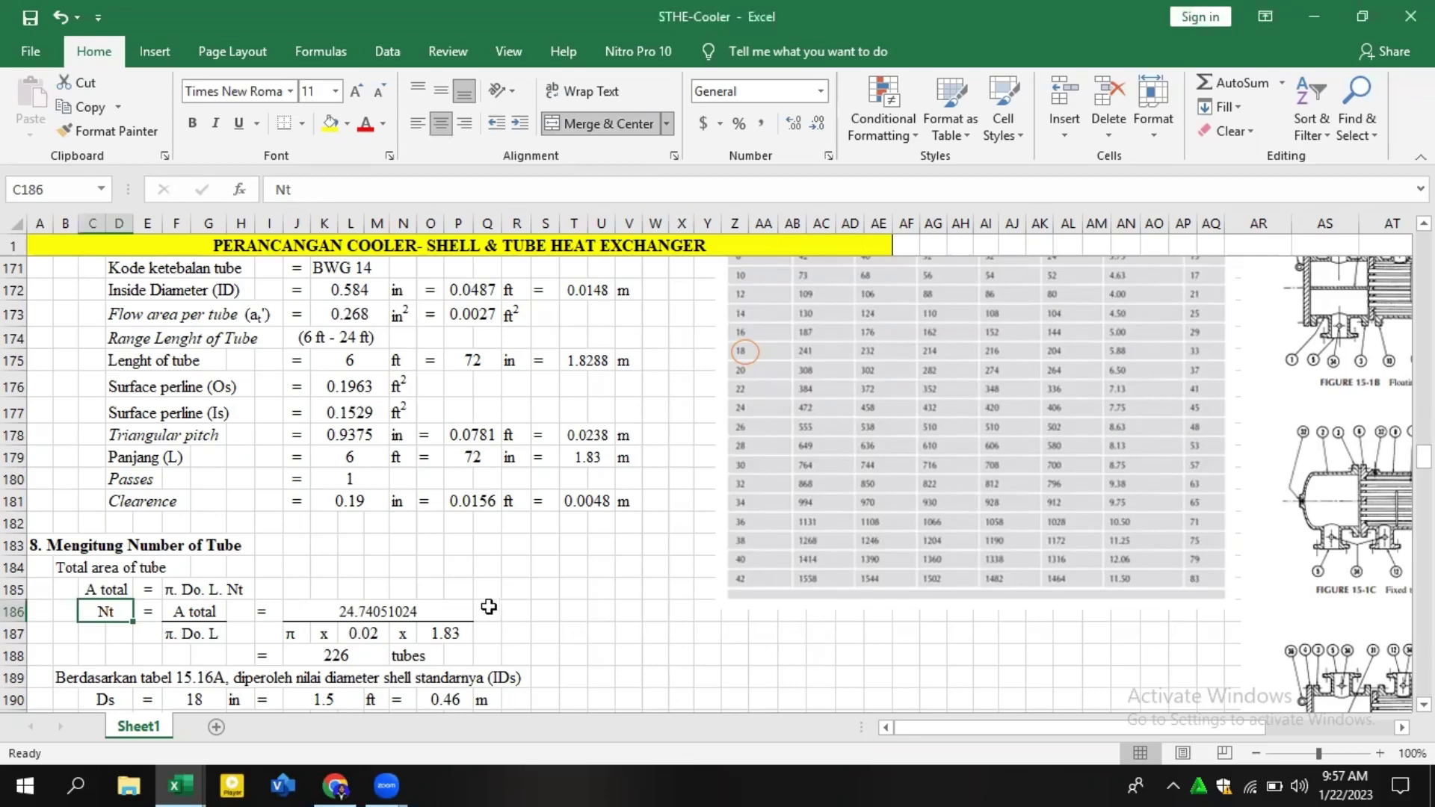
{"action": "left_click", "coordinate": [336, 656]}
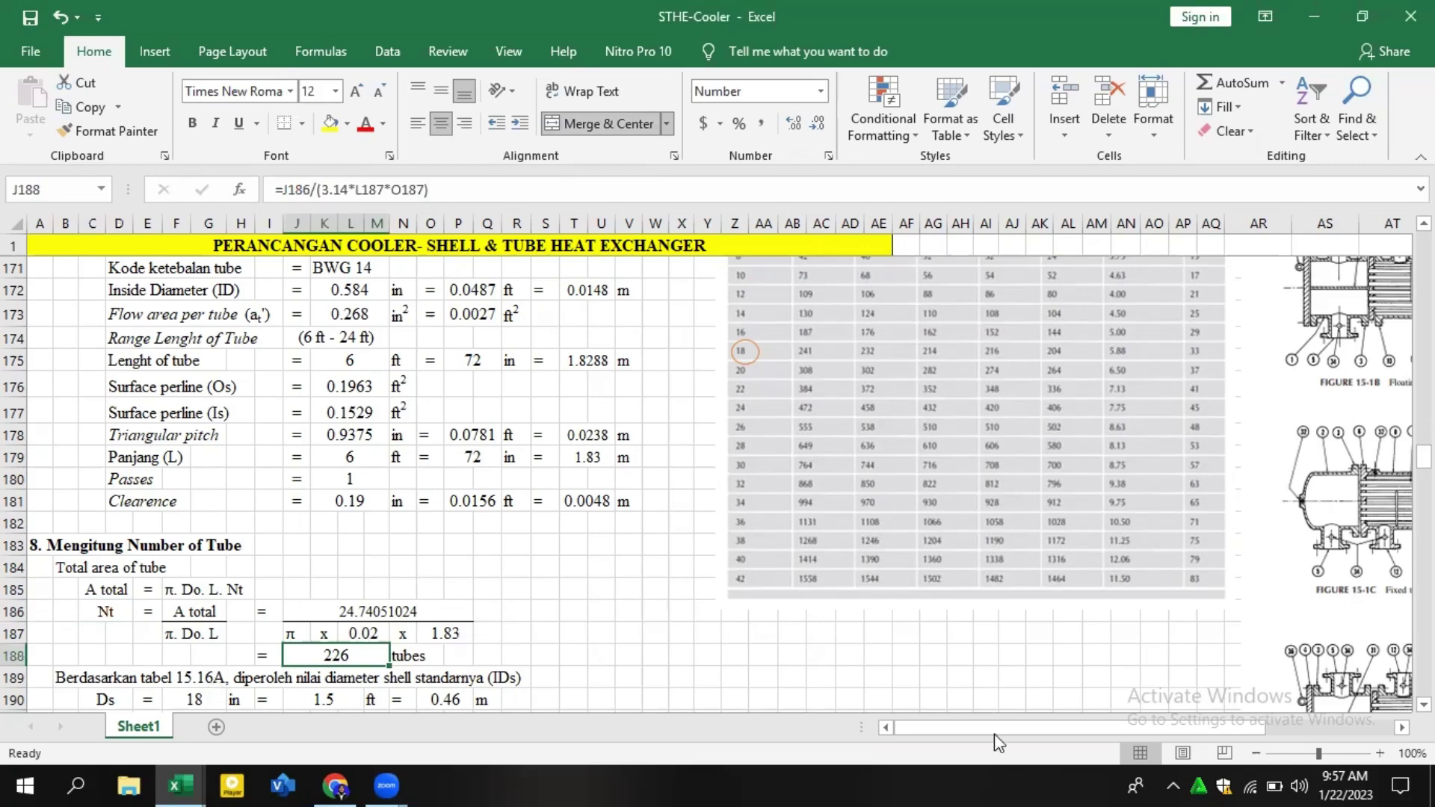
Check Table 15-16A against the number of passes, and view the standard shell diameter and tube count below the Nt calculation.
{"action": "scroll", "coordinate": [792, 613], "scroll_direction": "up", "scroll_amount": 1}
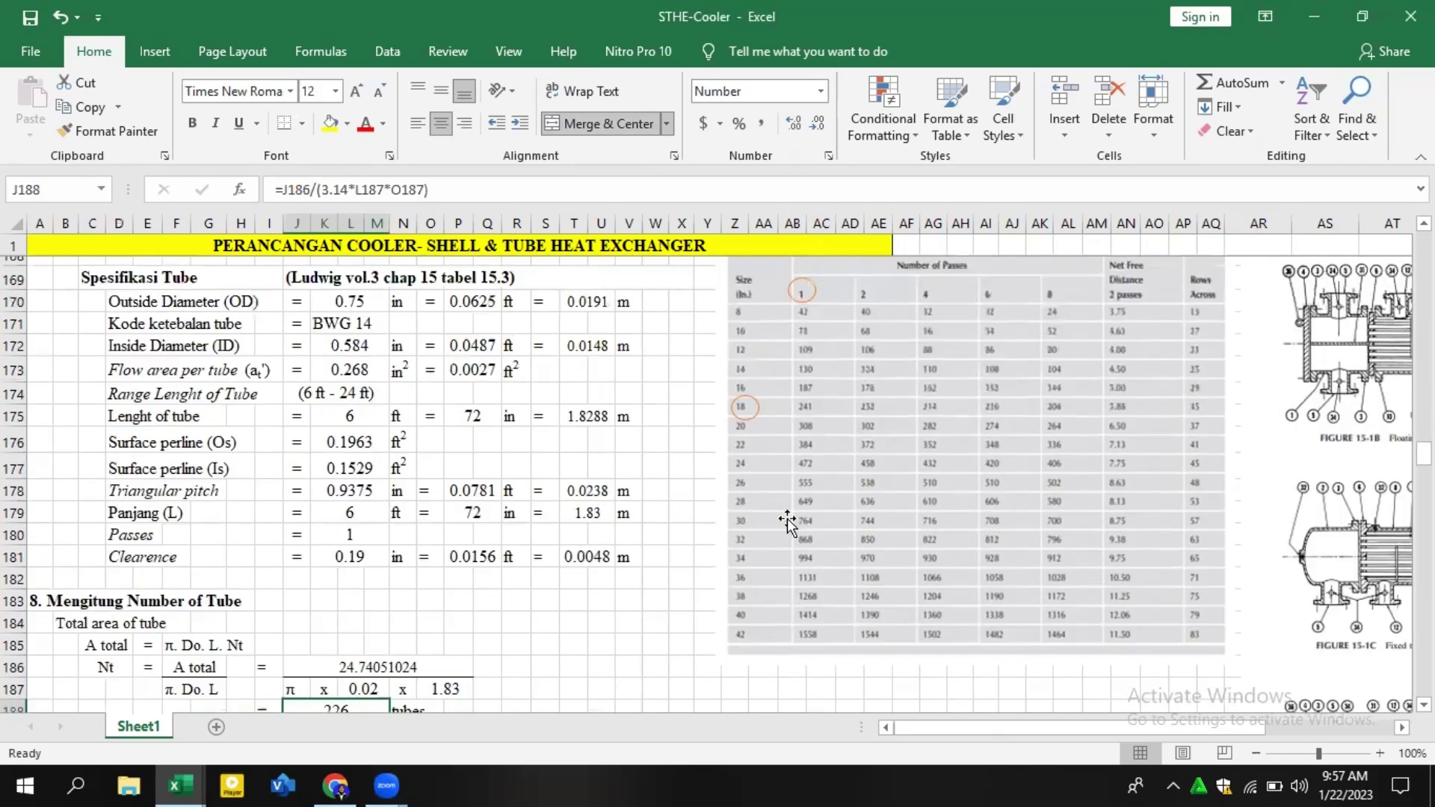
{"action": "scroll", "coordinate": [785, 514], "scroll_direction": "up", "scroll_amount": 1}
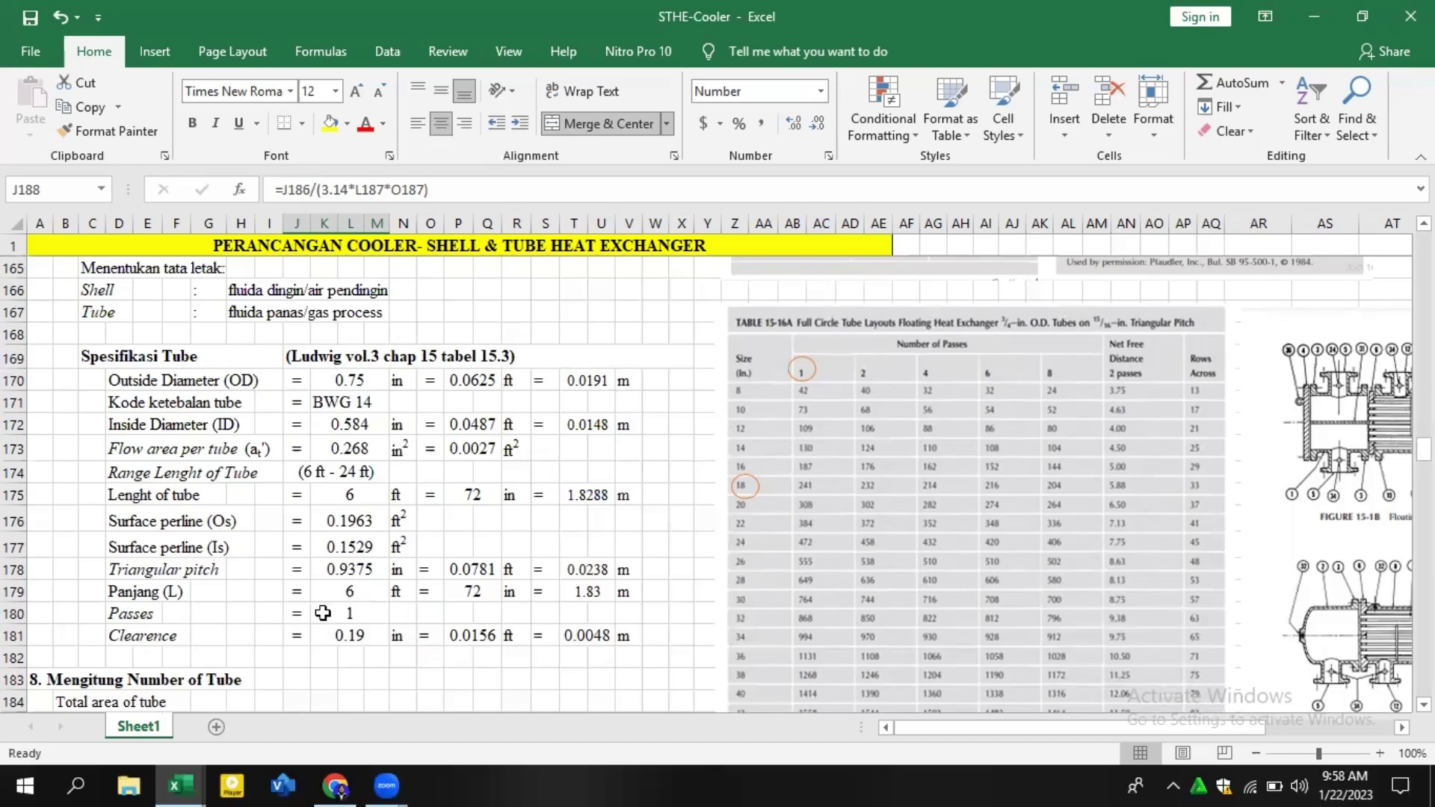
{"action": "scroll", "coordinate": [323, 613], "scroll_direction": "down", "scroll_amount": 1}
{"action": "scroll", "coordinate": [323, 613], "scroll_direction": "down", "scroll_amount": 4}
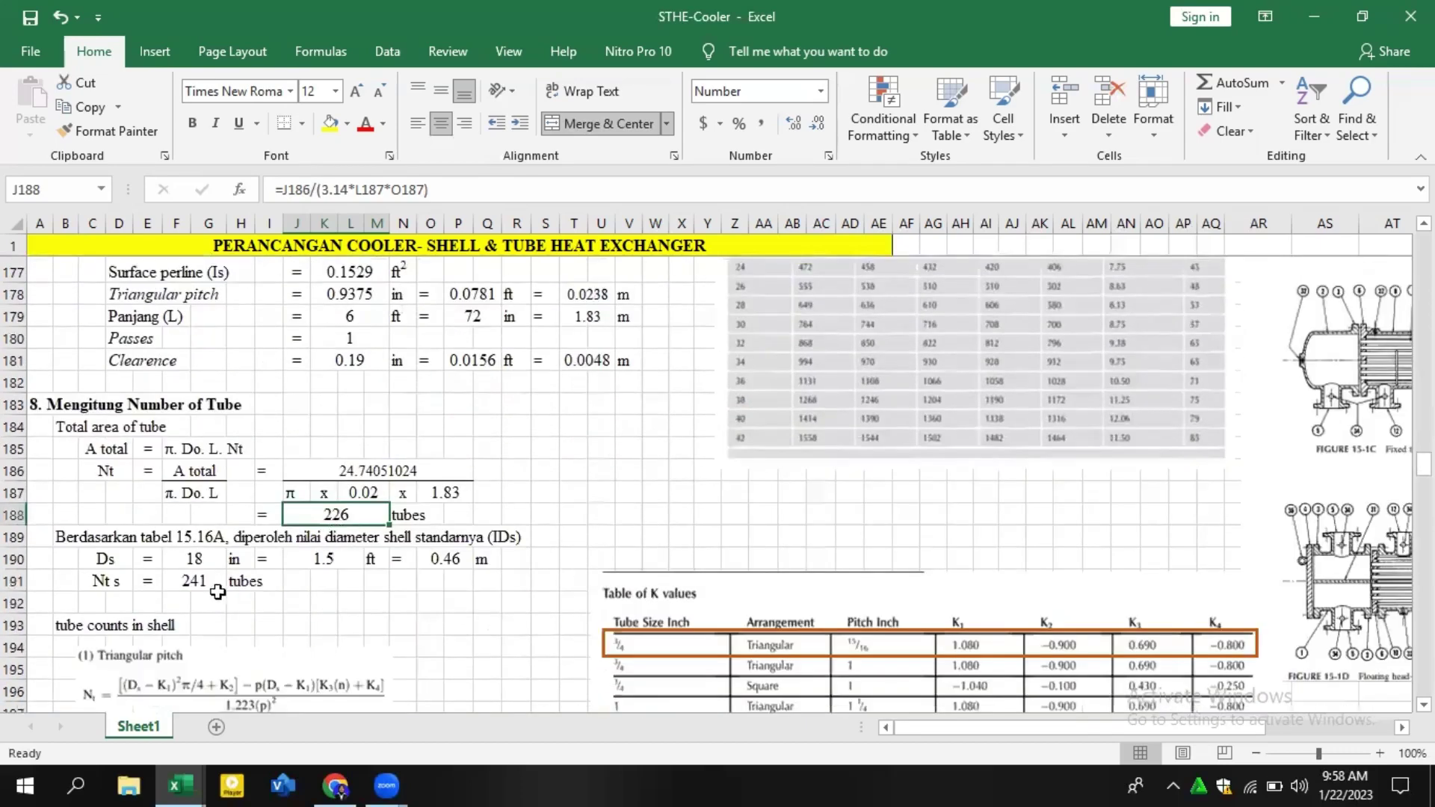
Check the standard shell diameter Ds and tube count Nt s taken from Table 15.16A.
{"action": "left_click", "coordinate": [209, 587]}
{"action": "left_click", "coordinate": [208, 559]}
{"action": "left_click", "coordinate": [208, 582]}
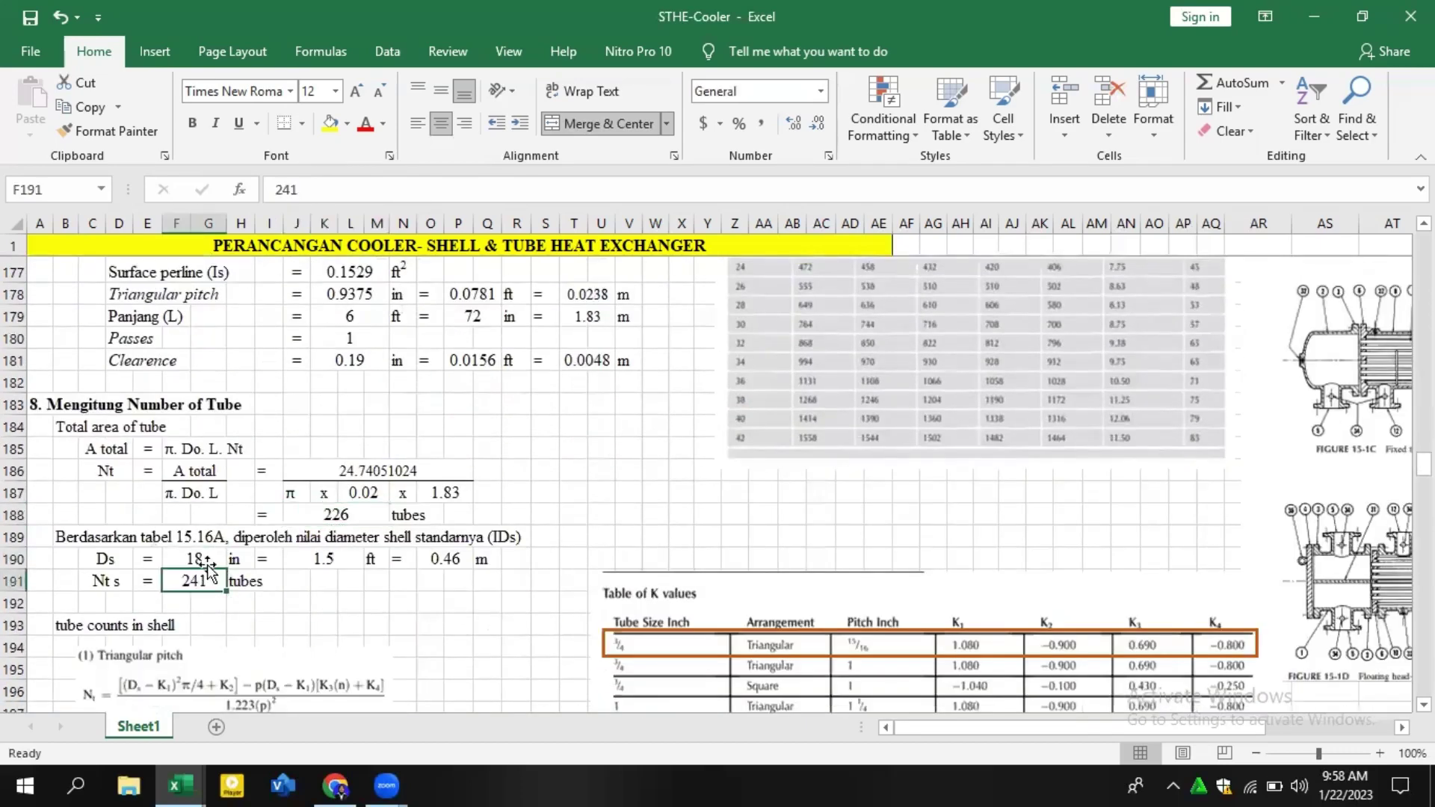
{"action": "left_click", "coordinate": [207, 560]}
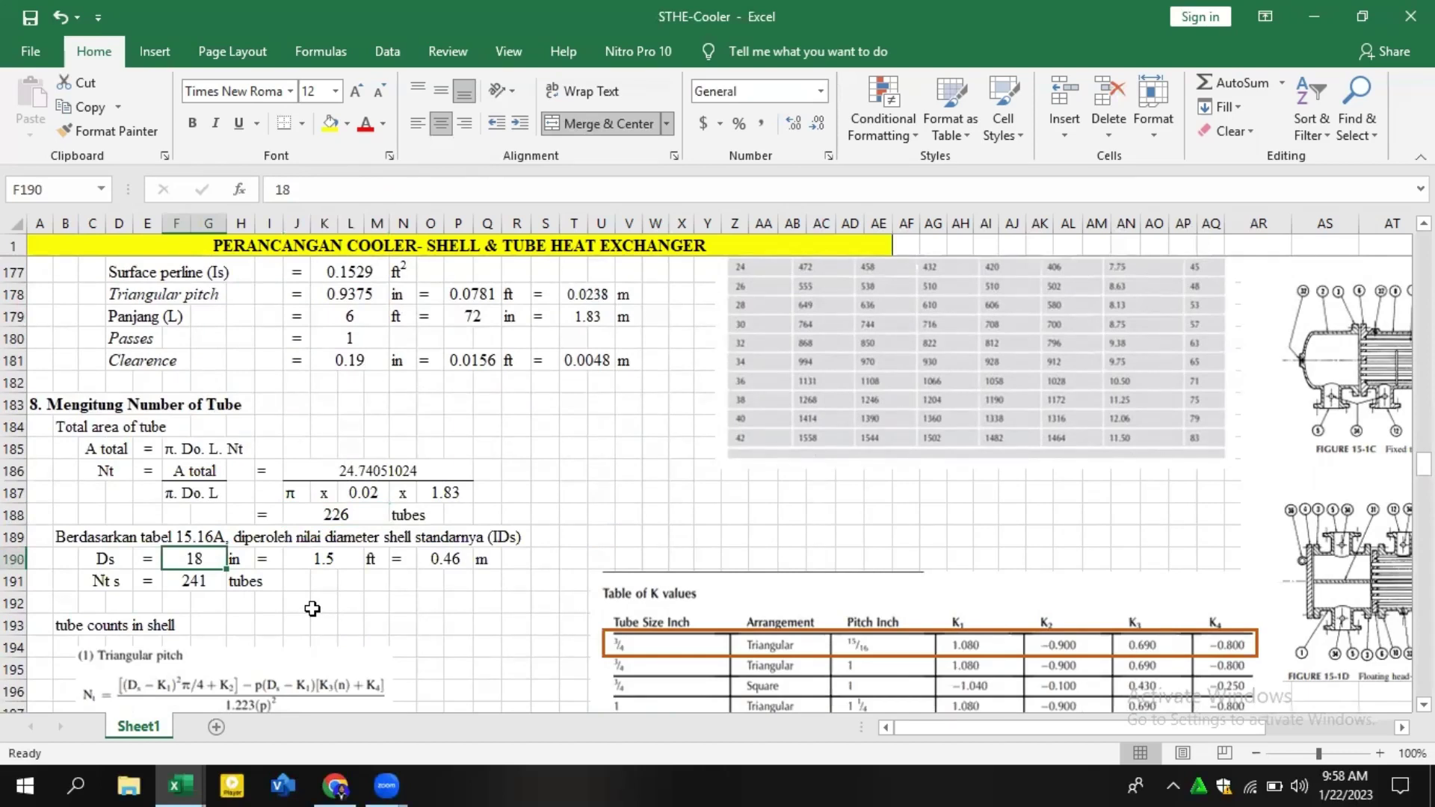
Review the triangular-pitch tube count equation (15-2) and compare constants k1 to k4 with the Table of K values.
{"action": "scroll", "coordinate": [204, 545], "scroll_direction": "down", "scroll_amount": 2}
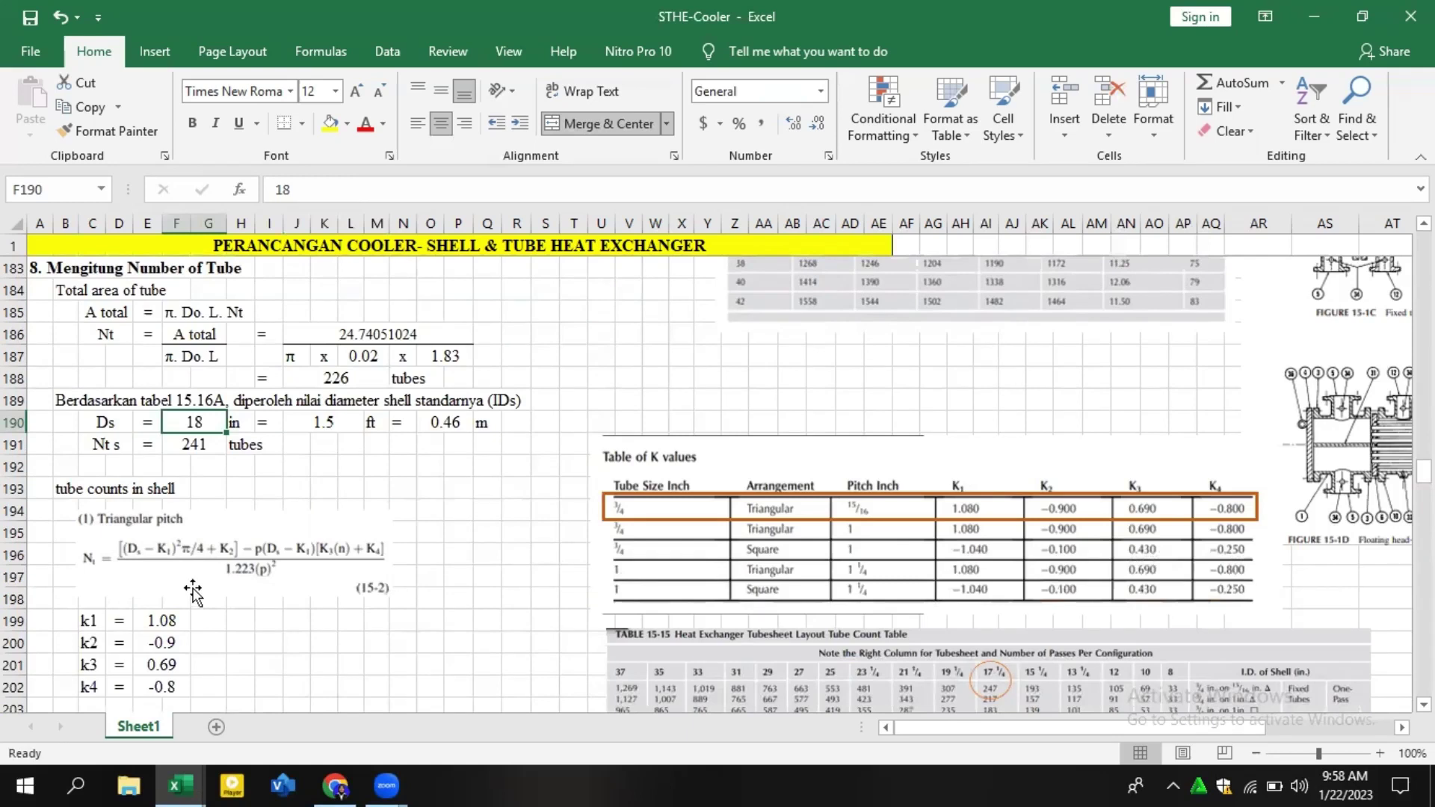
{"action": "left_click", "coordinate": [674, 398]}
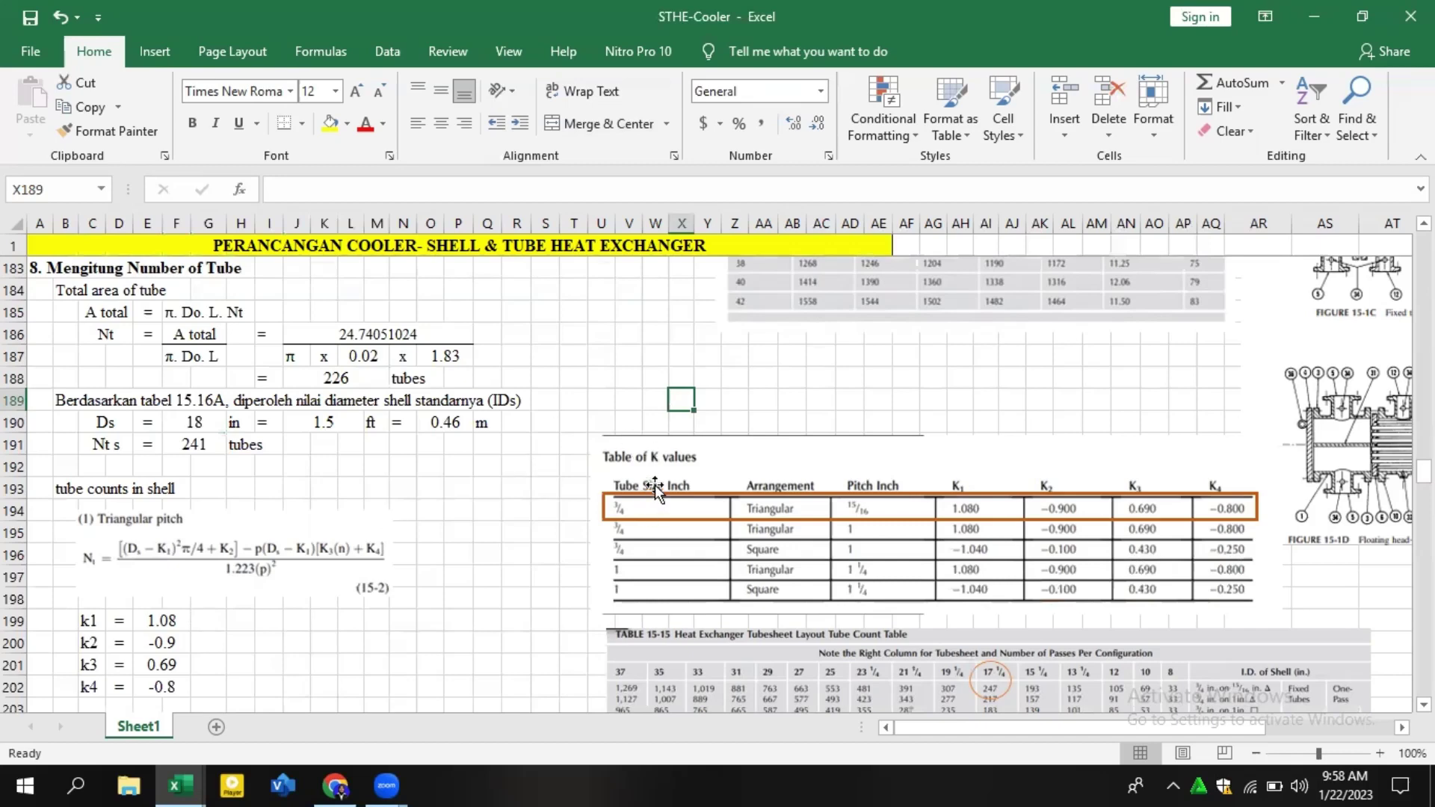
{"action": "scroll", "coordinate": [655, 484], "scroll_direction": "down", "scroll_amount": 1}
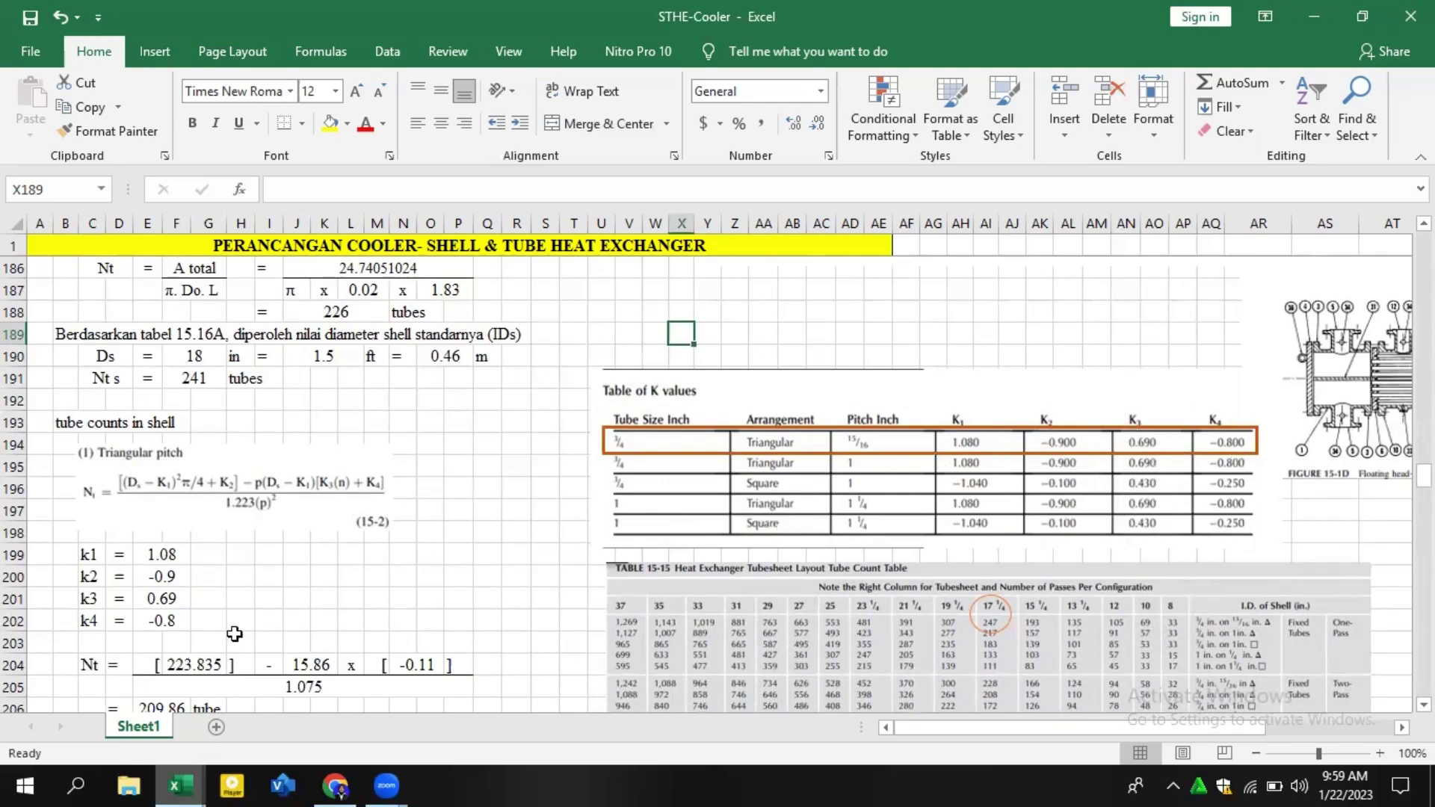
{"action": "scroll", "coordinate": [238, 523], "scroll_direction": "down", "scroll_amount": 1}
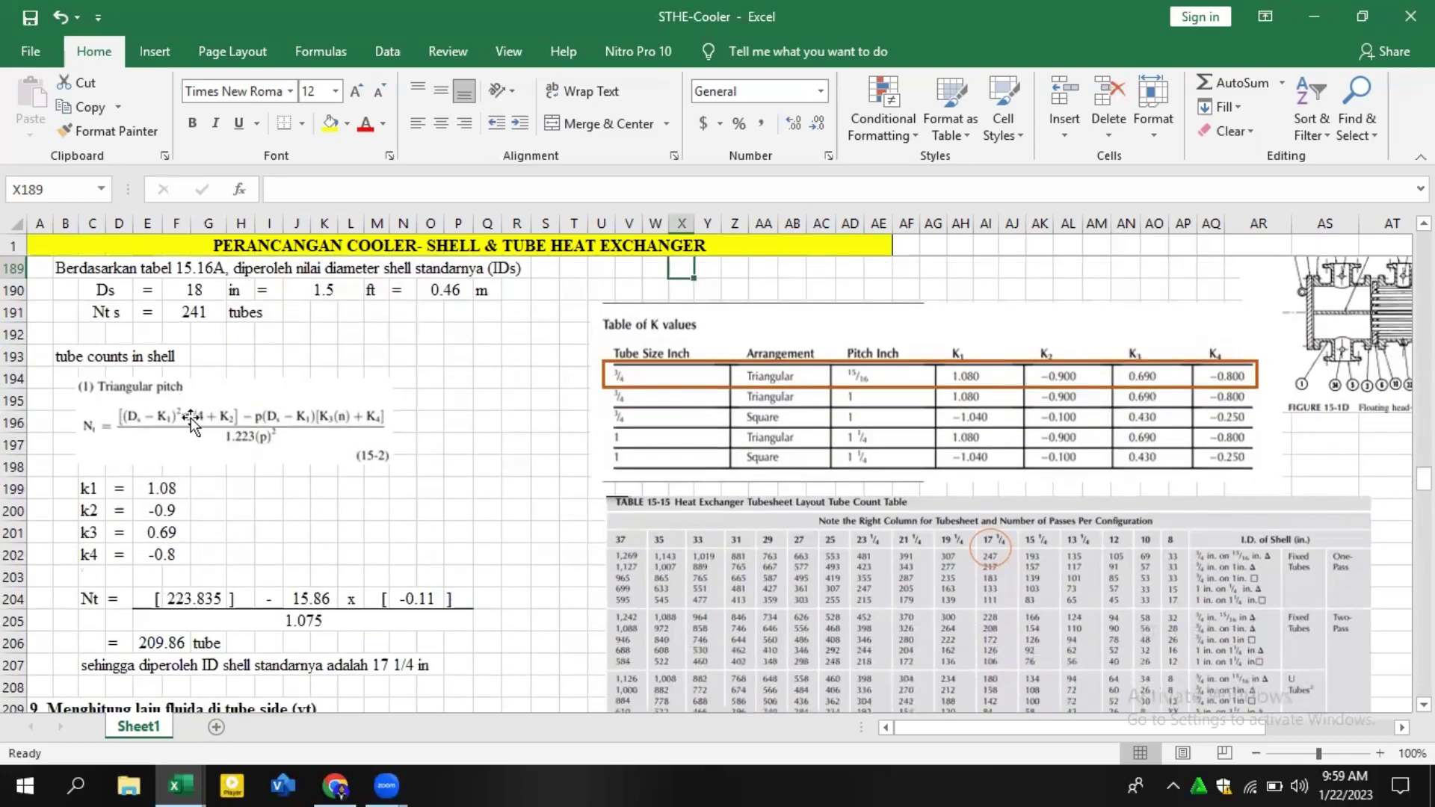
Inspect the formulas behind each numerator term and the final Nt in the triangular-pitch tube count calculation.
{"action": "left_click", "coordinate": [213, 595]}
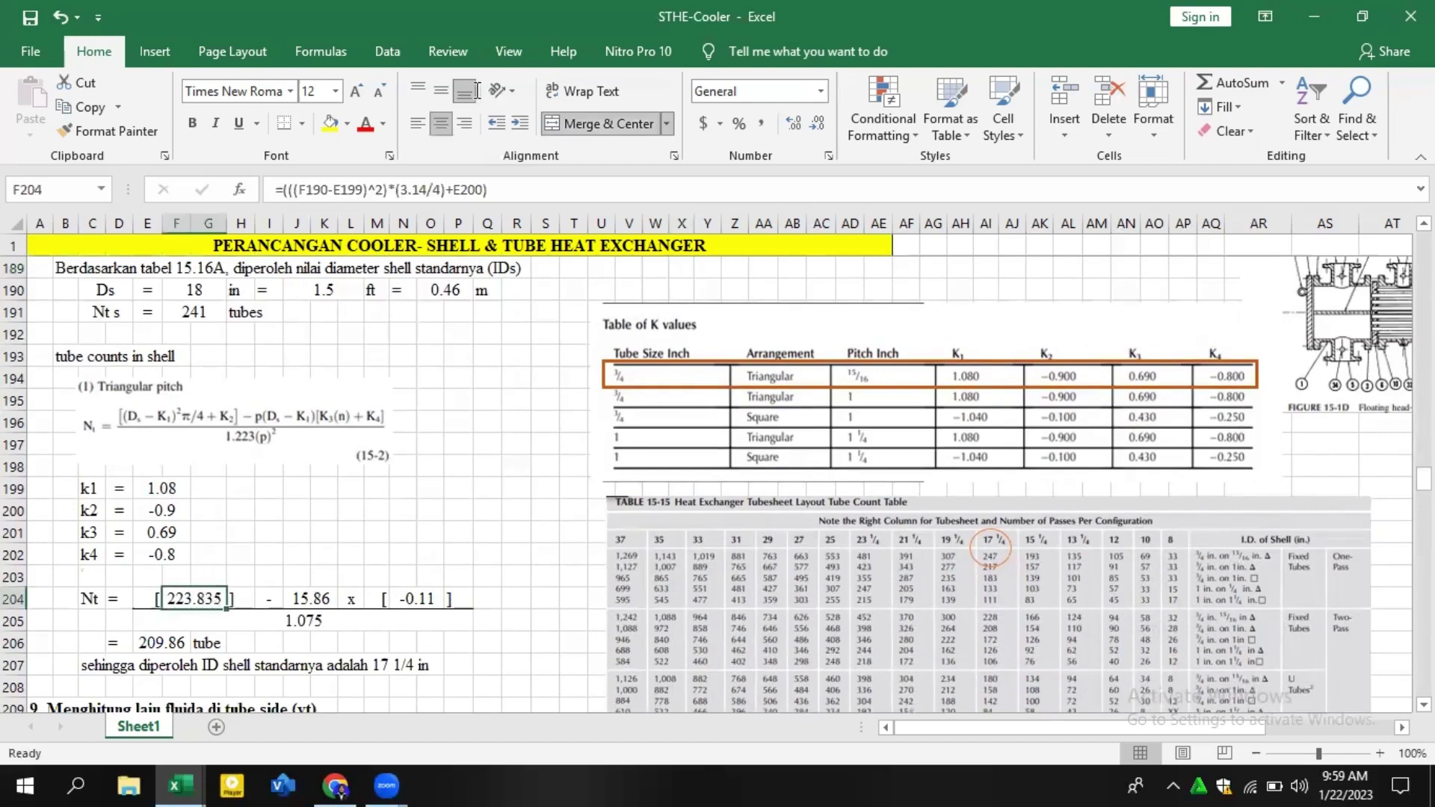
{"action": "key", "text": "F2"}
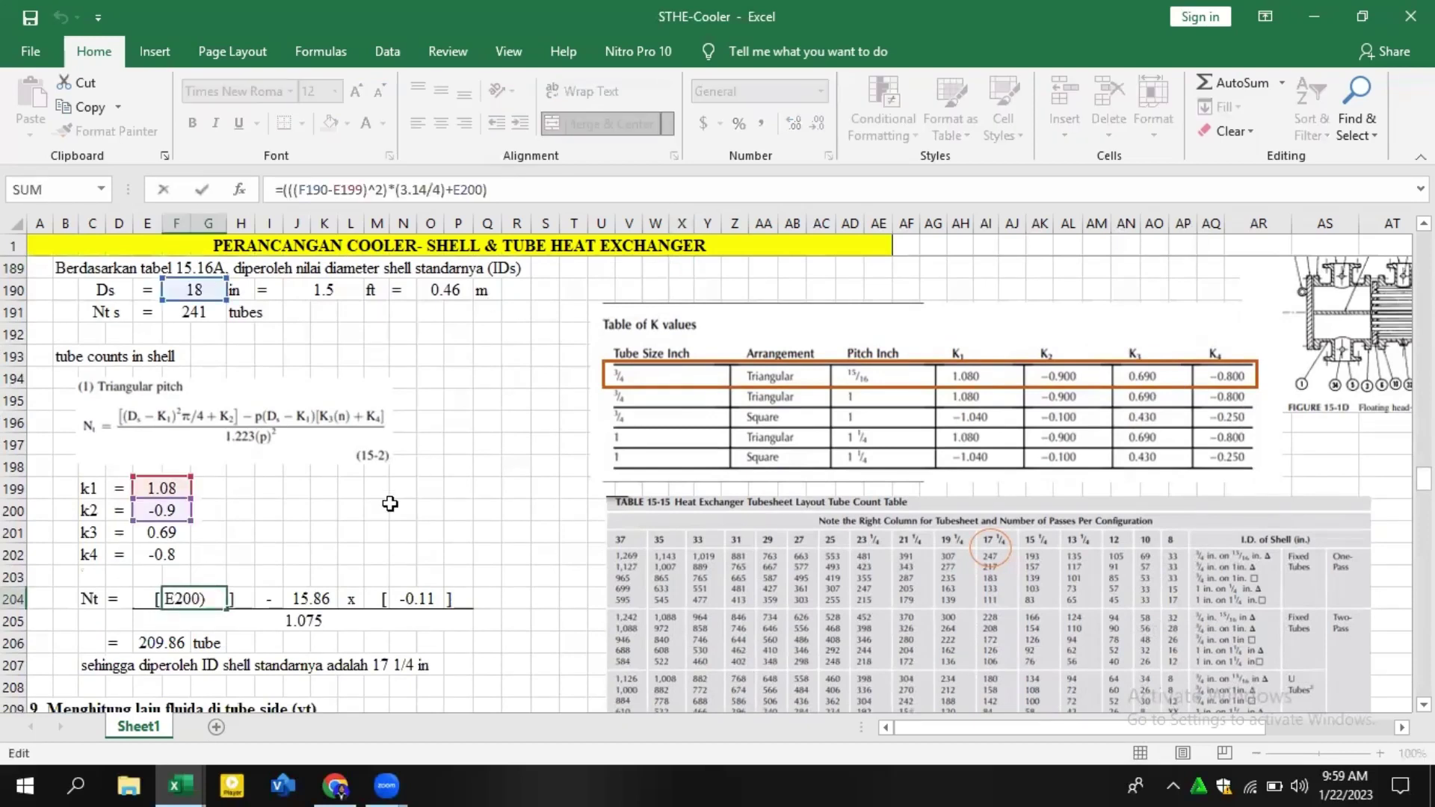
{"action": "left_click", "coordinate": [390, 504]}
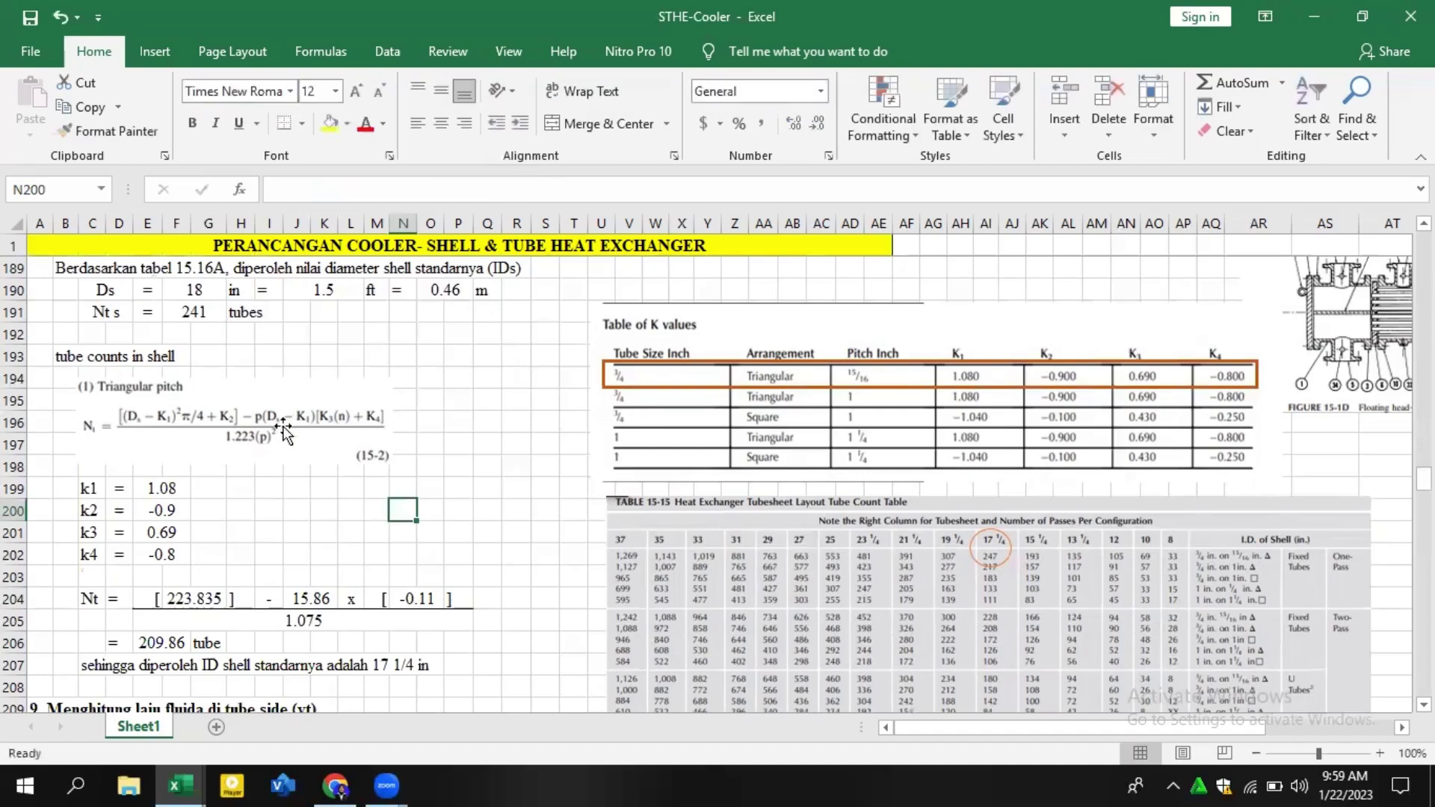
{"action": "left_click", "coordinate": [306, 598]}
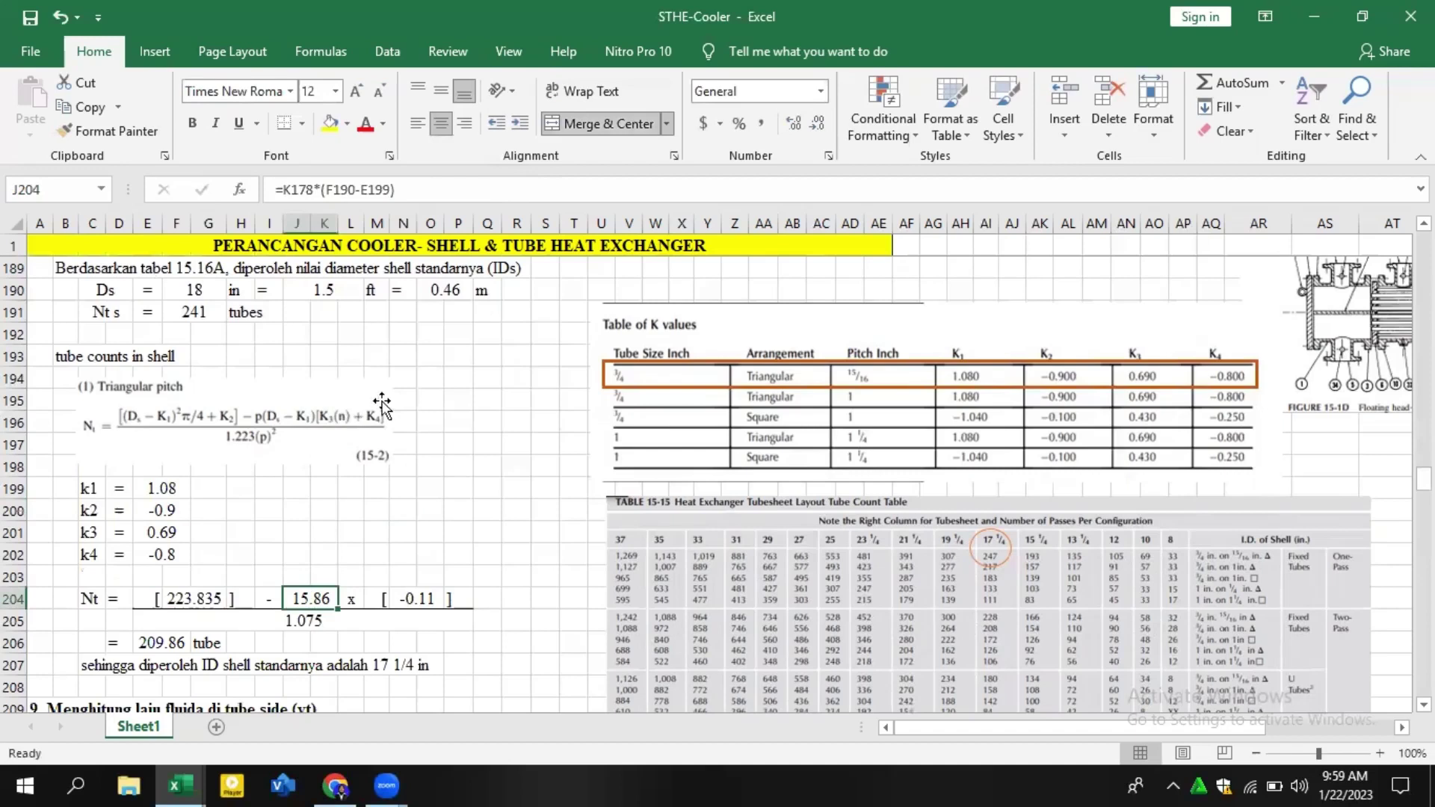
{"action": "left_click", "coordinate": [437, 598]}
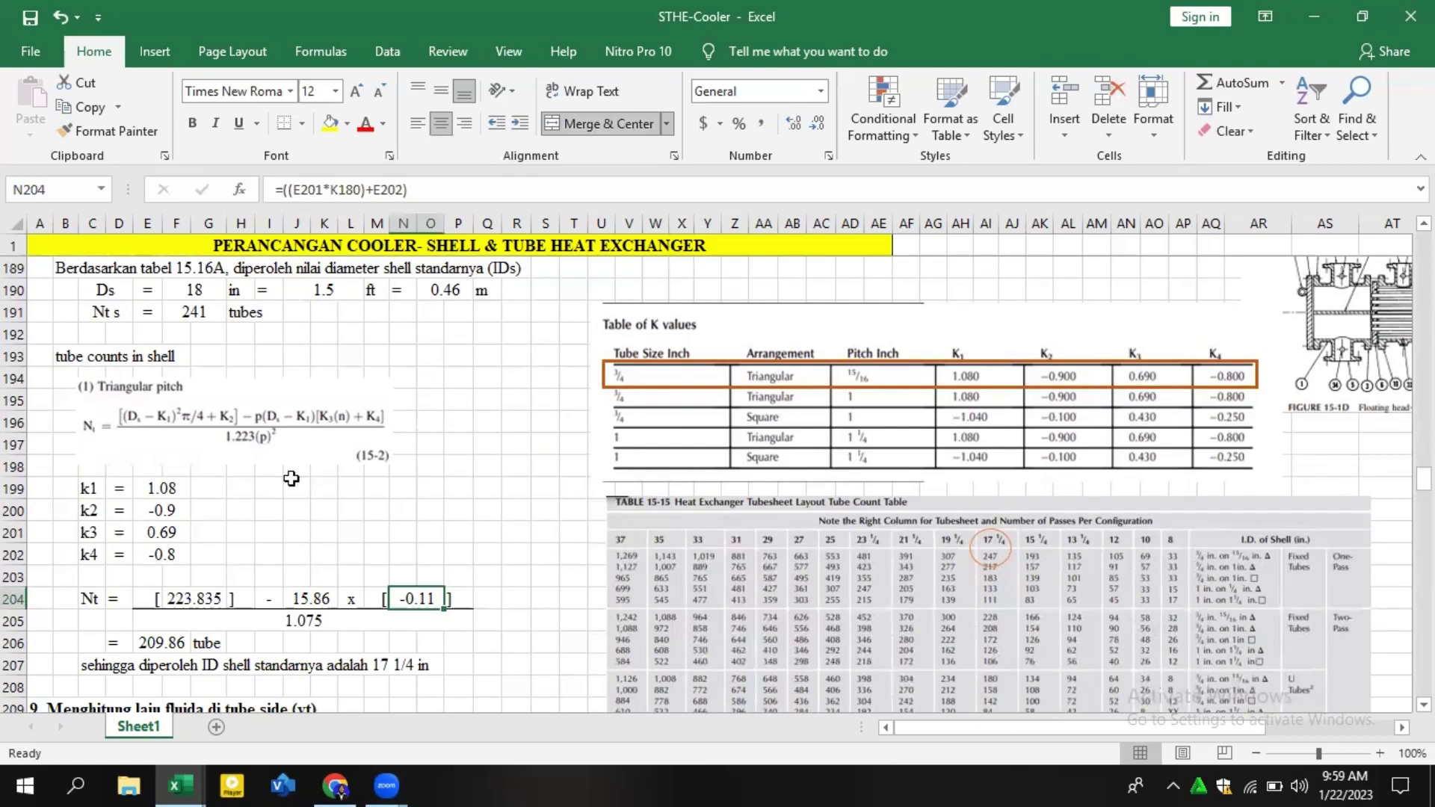
{"action": "left_click", "coordinate": [294, 447]}
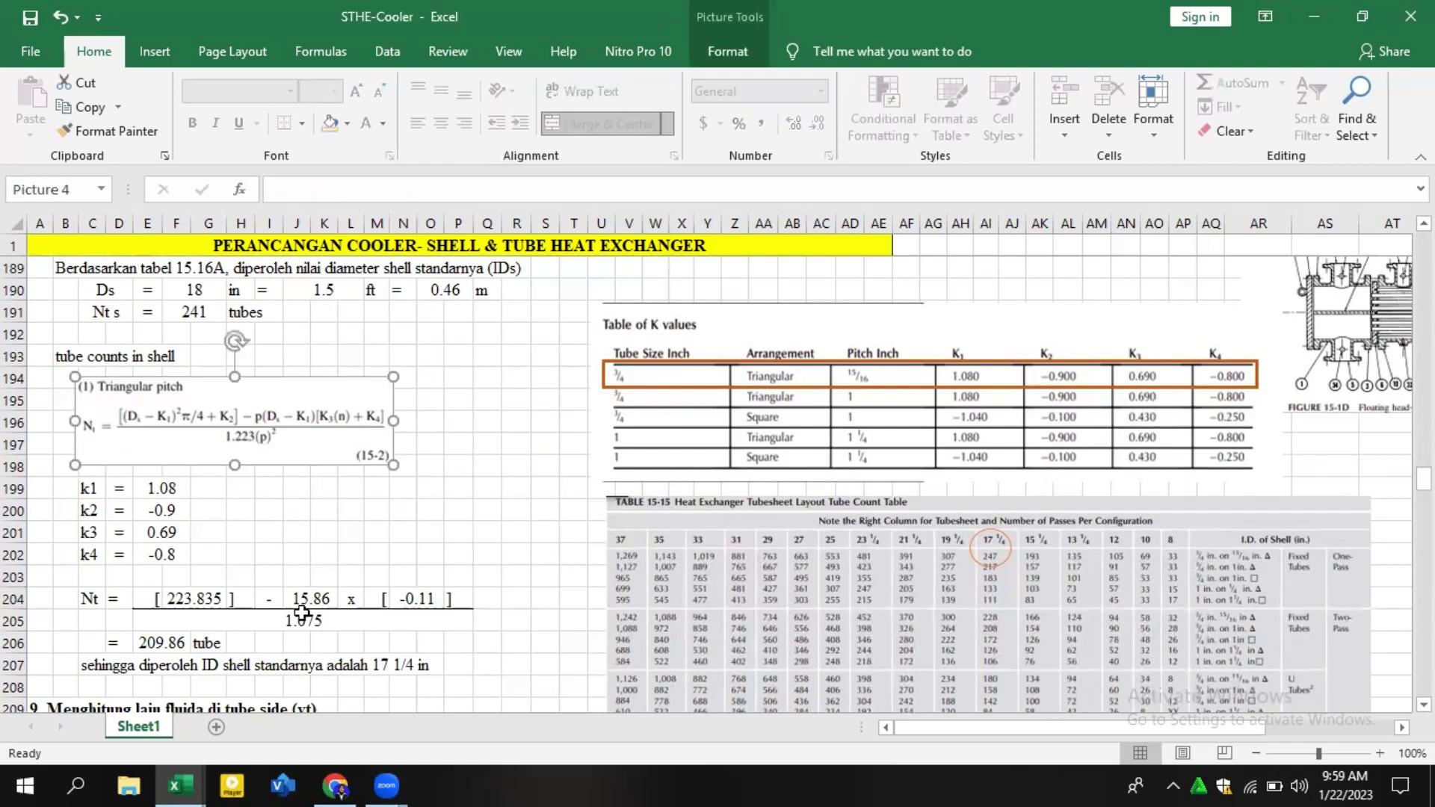
{"action": "left_click", "coordinate": [172, 644]}
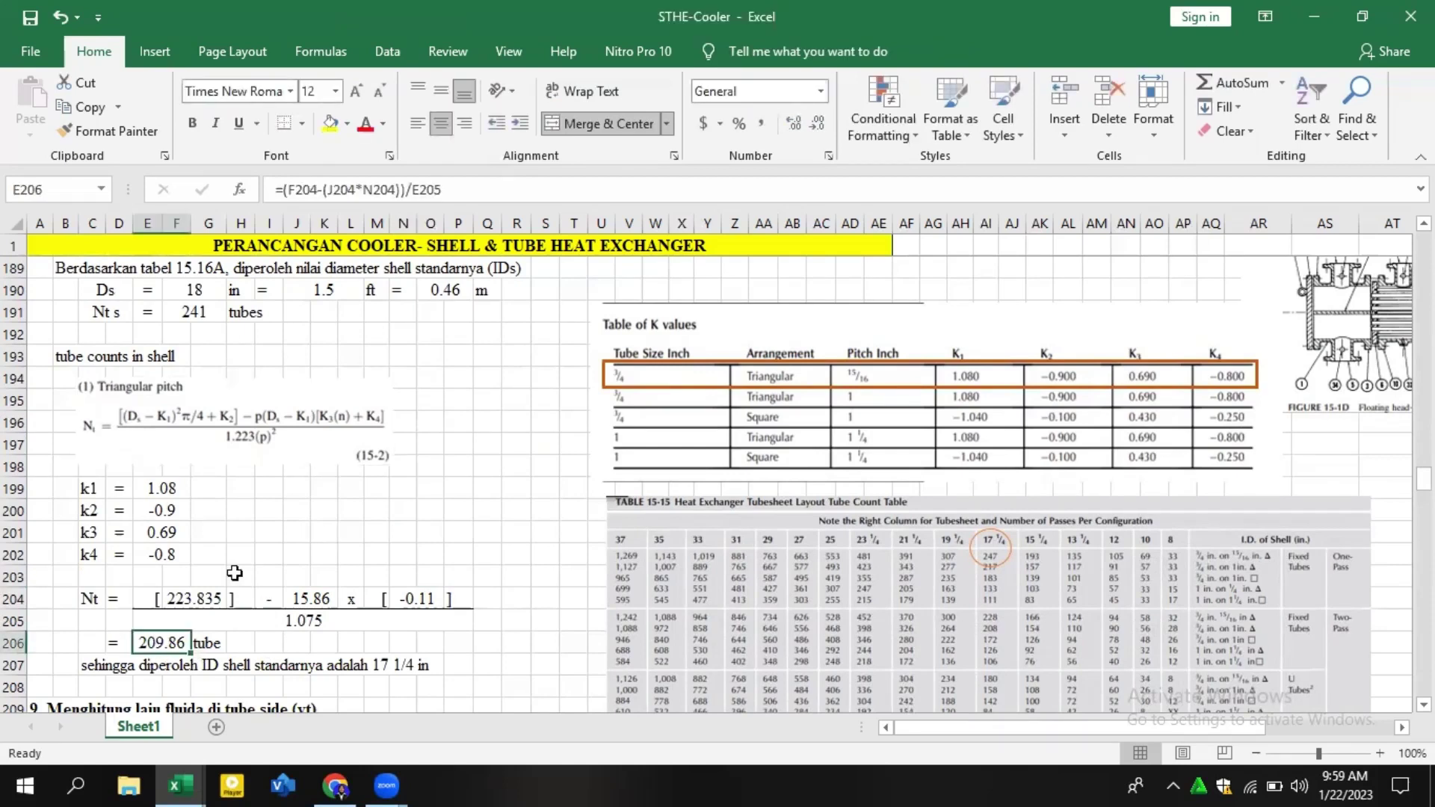
{"action": "left_click", "coordinate": [492, 483]}
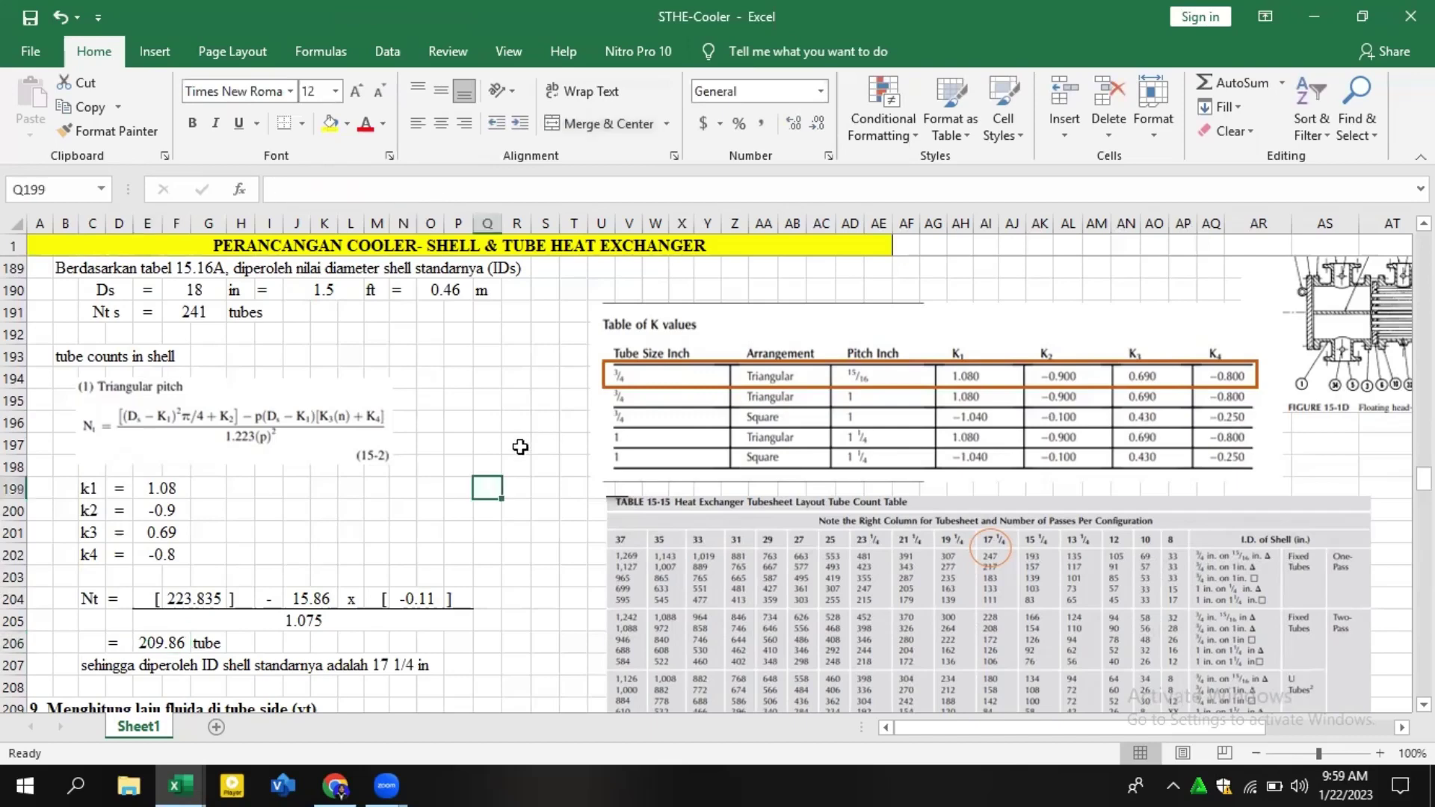
Compare the calculated Nt with Table 15-15 to check the standard shell inside diameter.
{"action": "scroll", "coordinate": [662, 453], "scroll_direction": "down", "scroll_amount": 1}
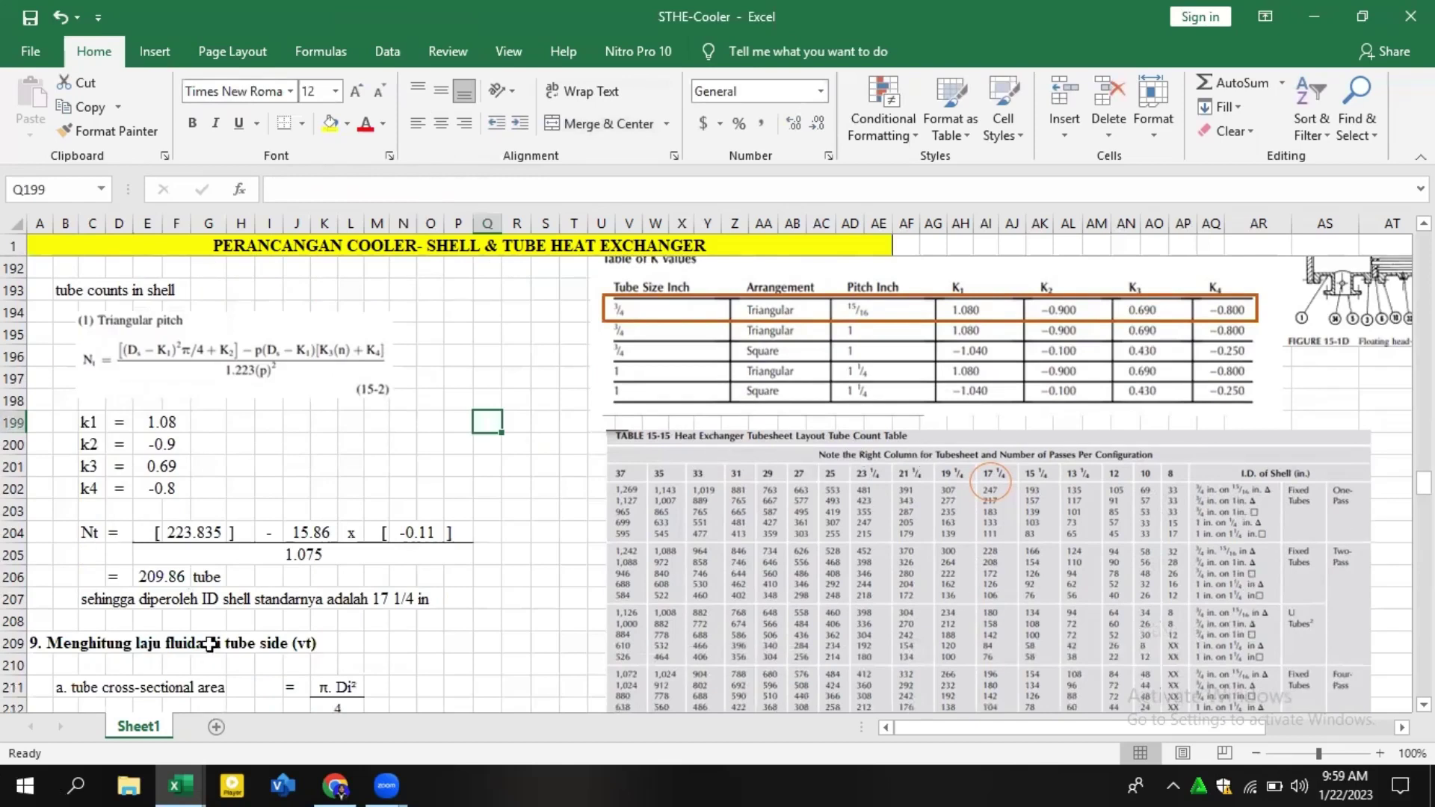
{"action": "left_click", "coordinate": [170, 581]}
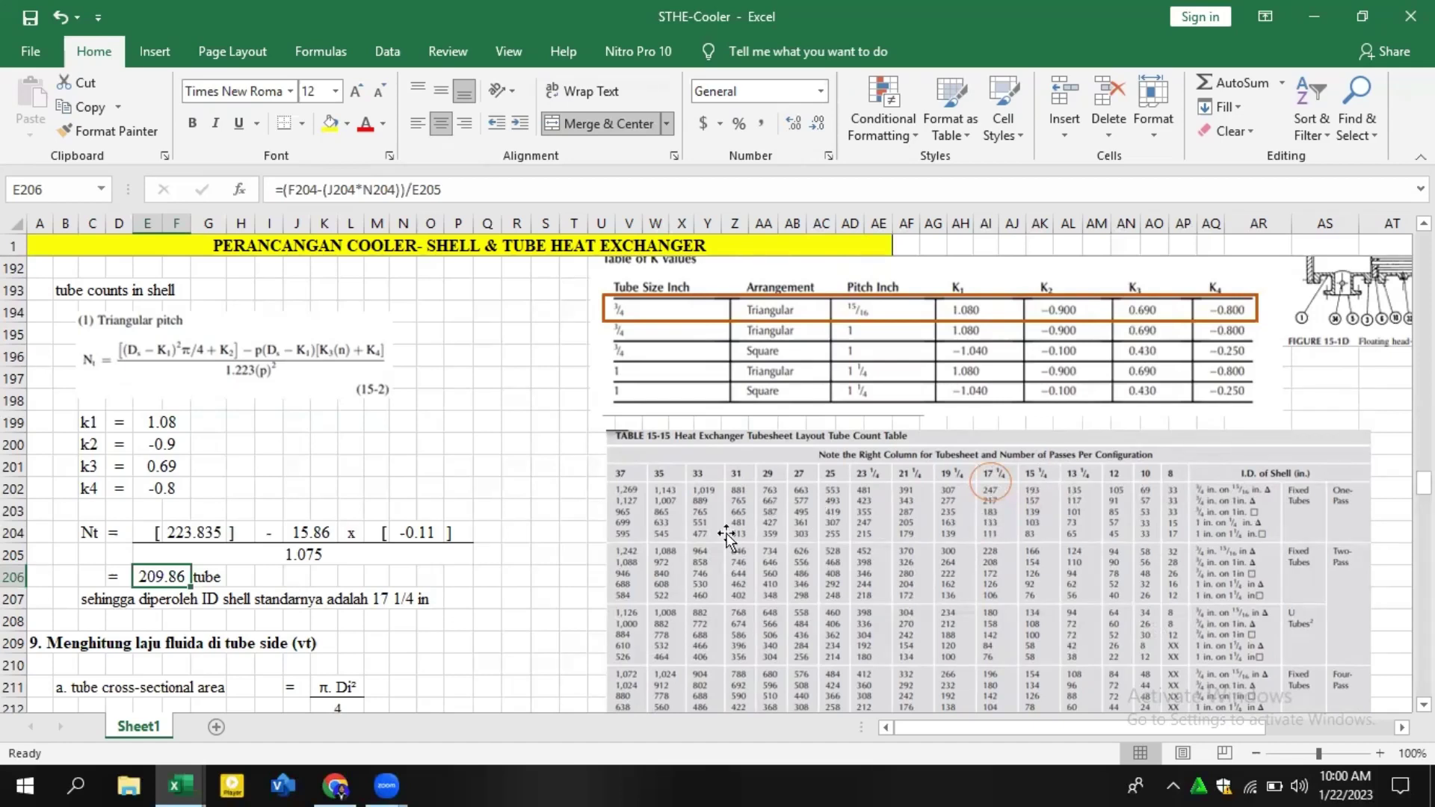
{"action": "left_click", "coordinate": [436, 640]}
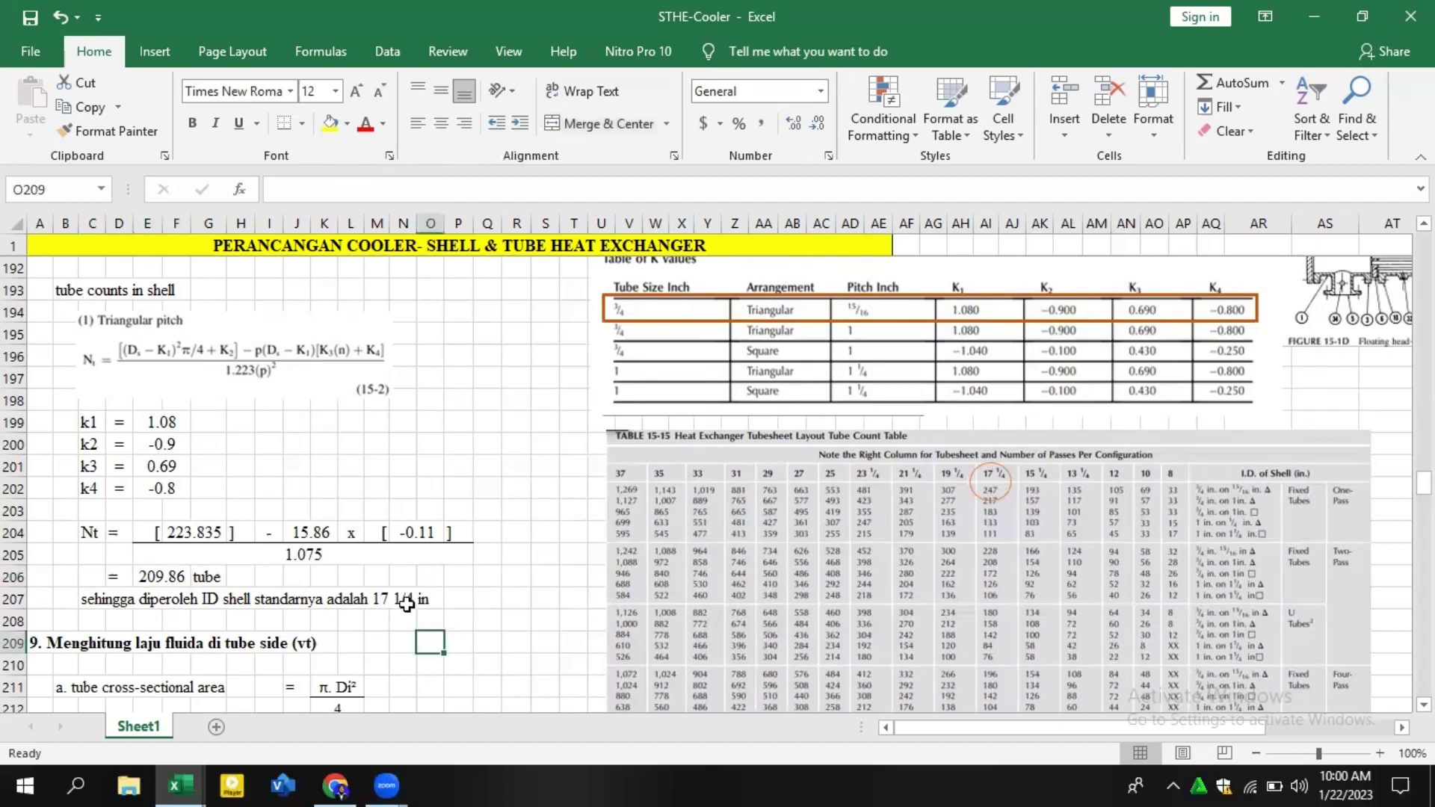
Compare the Table 15.16A shell diameter and tube count with the standard shell ID obtained from the tube count equation.
{"action": "scroll", "coordinate": [348, 516], "scroll_direction": "up", "scroll_amount": 3}
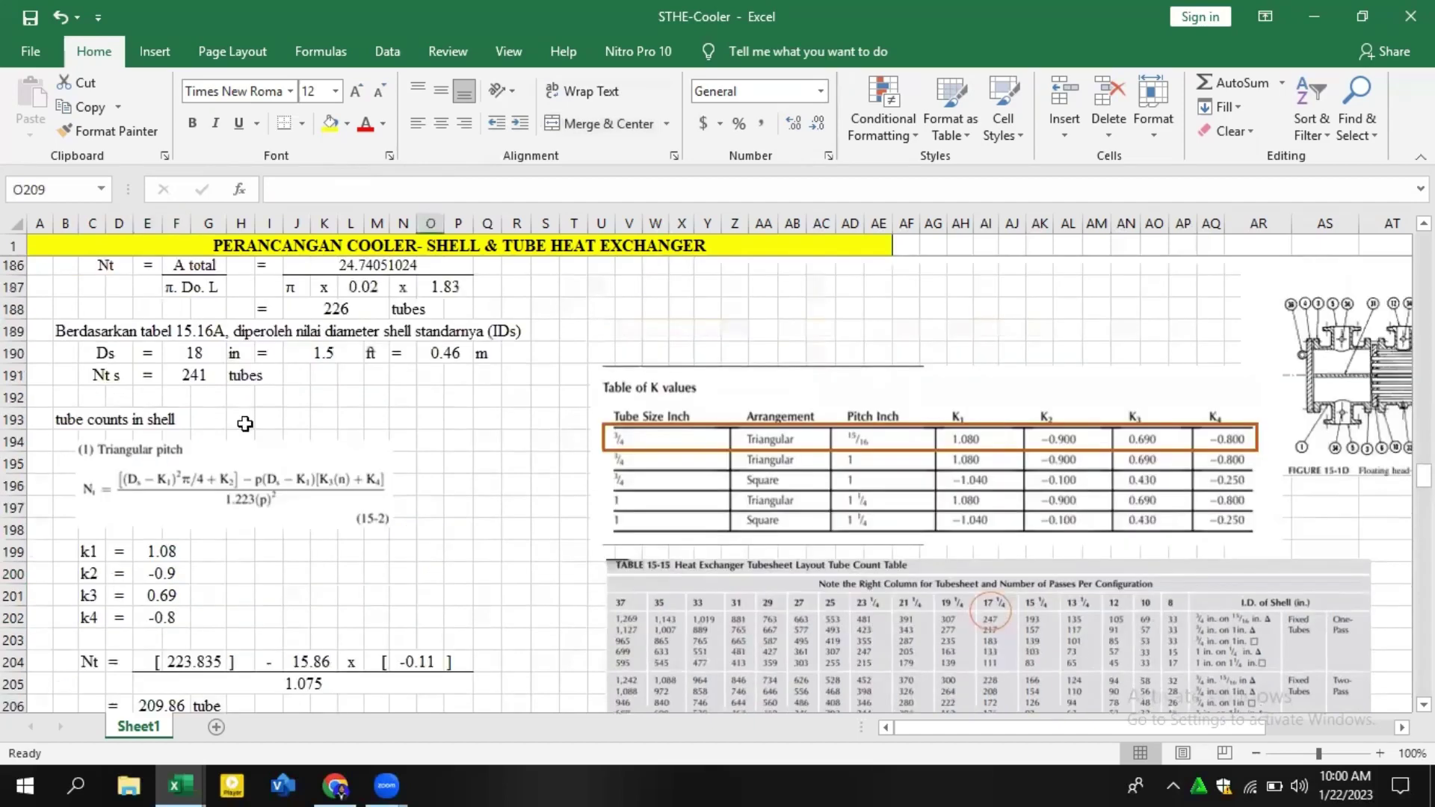
{"action": "left_click", "coordinate": [216, 424]}
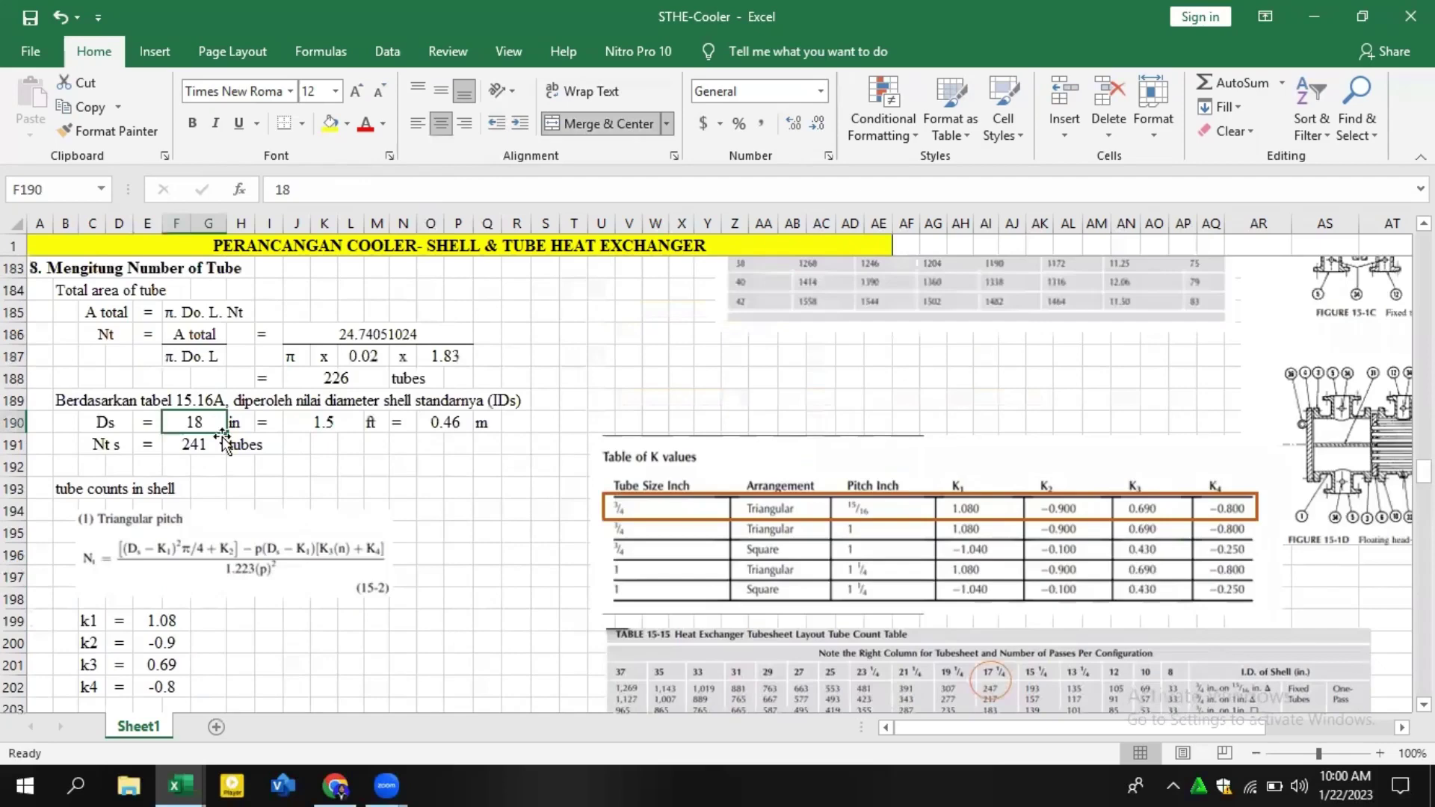
{"action": "scroll", "coordinate": [223, 441], "scroll_direction": "down", "scroll_amount": 1}
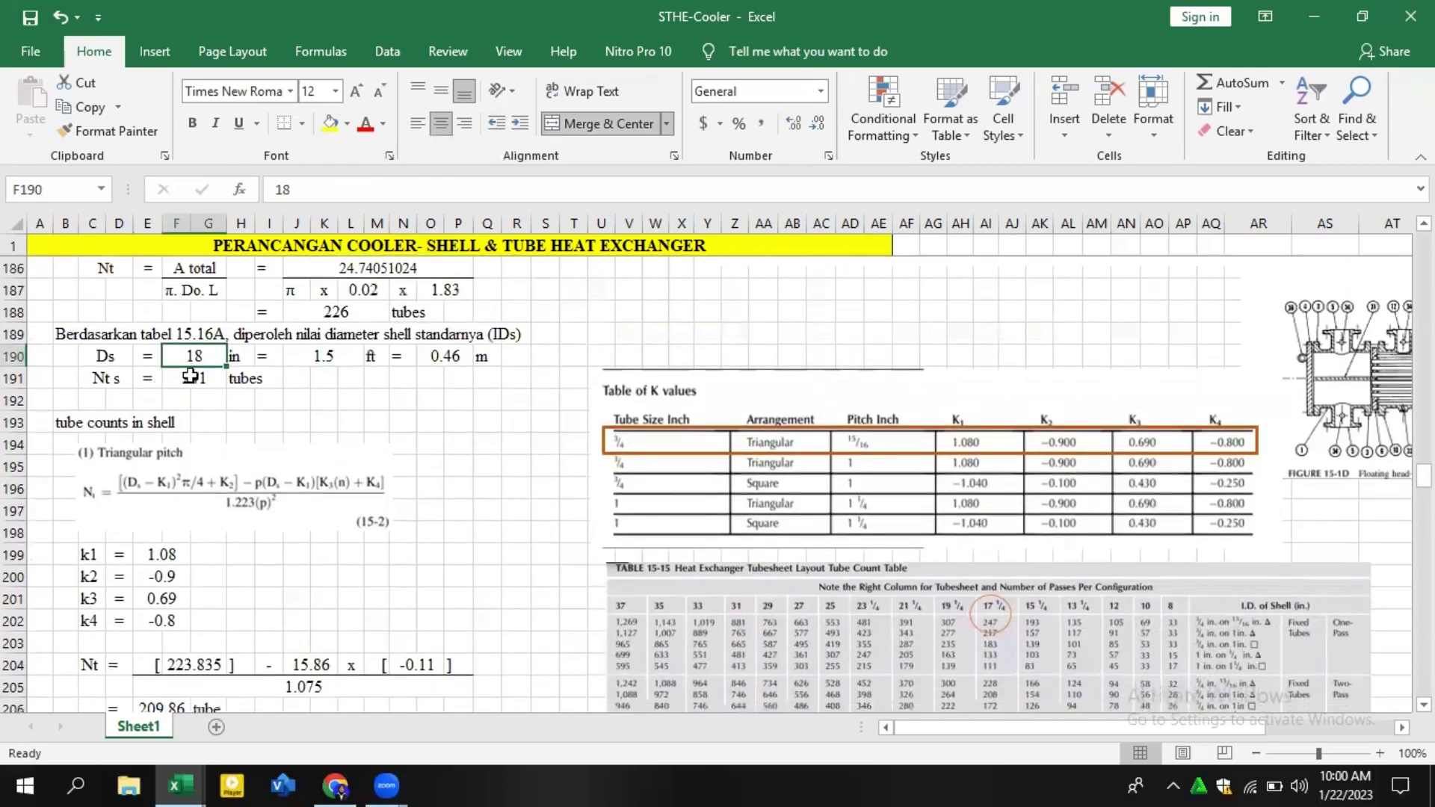
{"action": "left_click", "coordinate": [190, 376]}
{"action": "scroll", "coordinate": [191, 376], "scroll_direction": "down", "scroll_amount": 2}
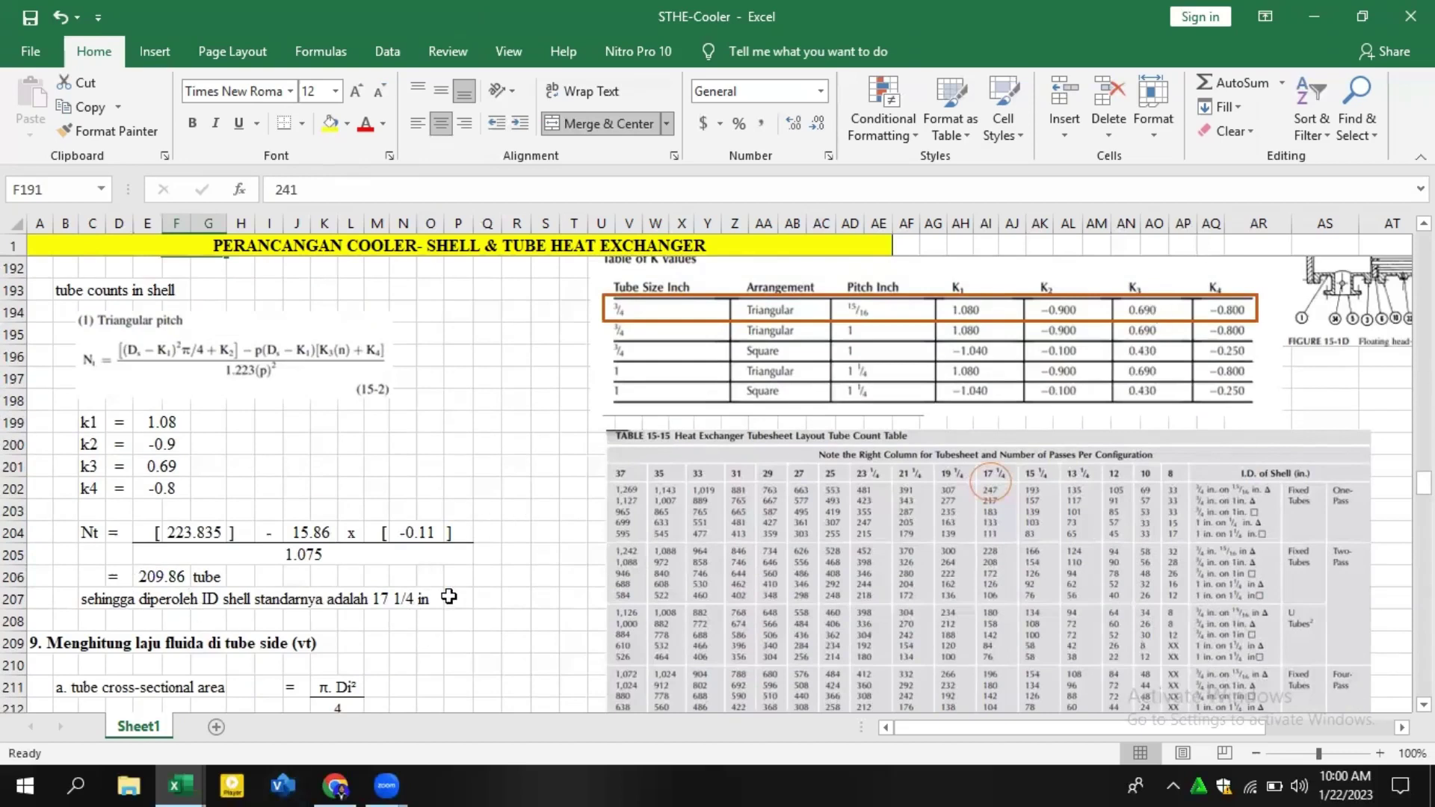
{"action": "left_click", "coordinate": [449, 598]}
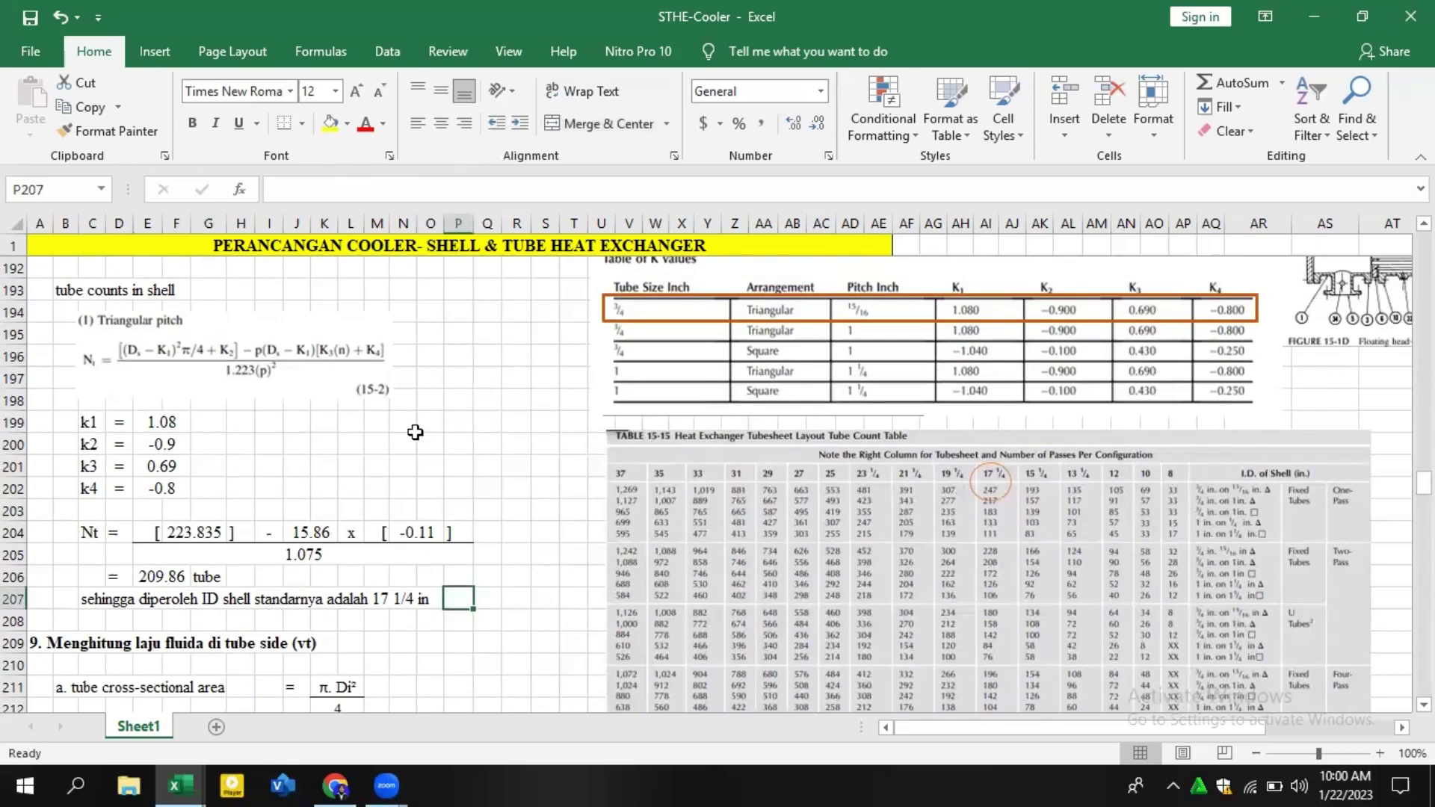
{"action": "scroll", "coordinate": [416, 428], "scroll_direction": "down", "scroll_amount": 1}
{"action": "scroll", "coordinate": [415, 427], "scroll_direction": "up", "scroll_amount": 5}
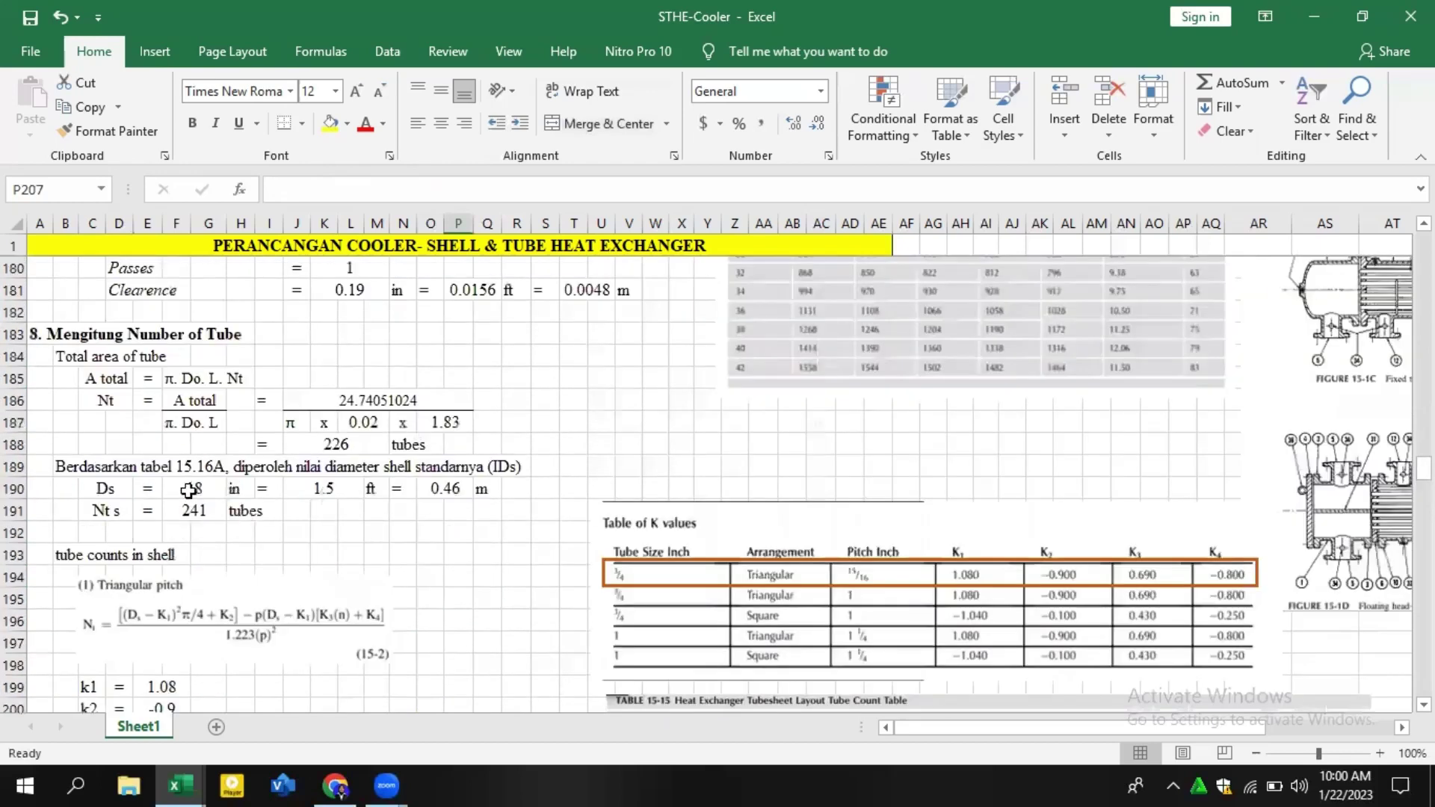
{"action": "left_click_drag", "start_coordinate": [187, 488], "coordinate": [196, 510]}
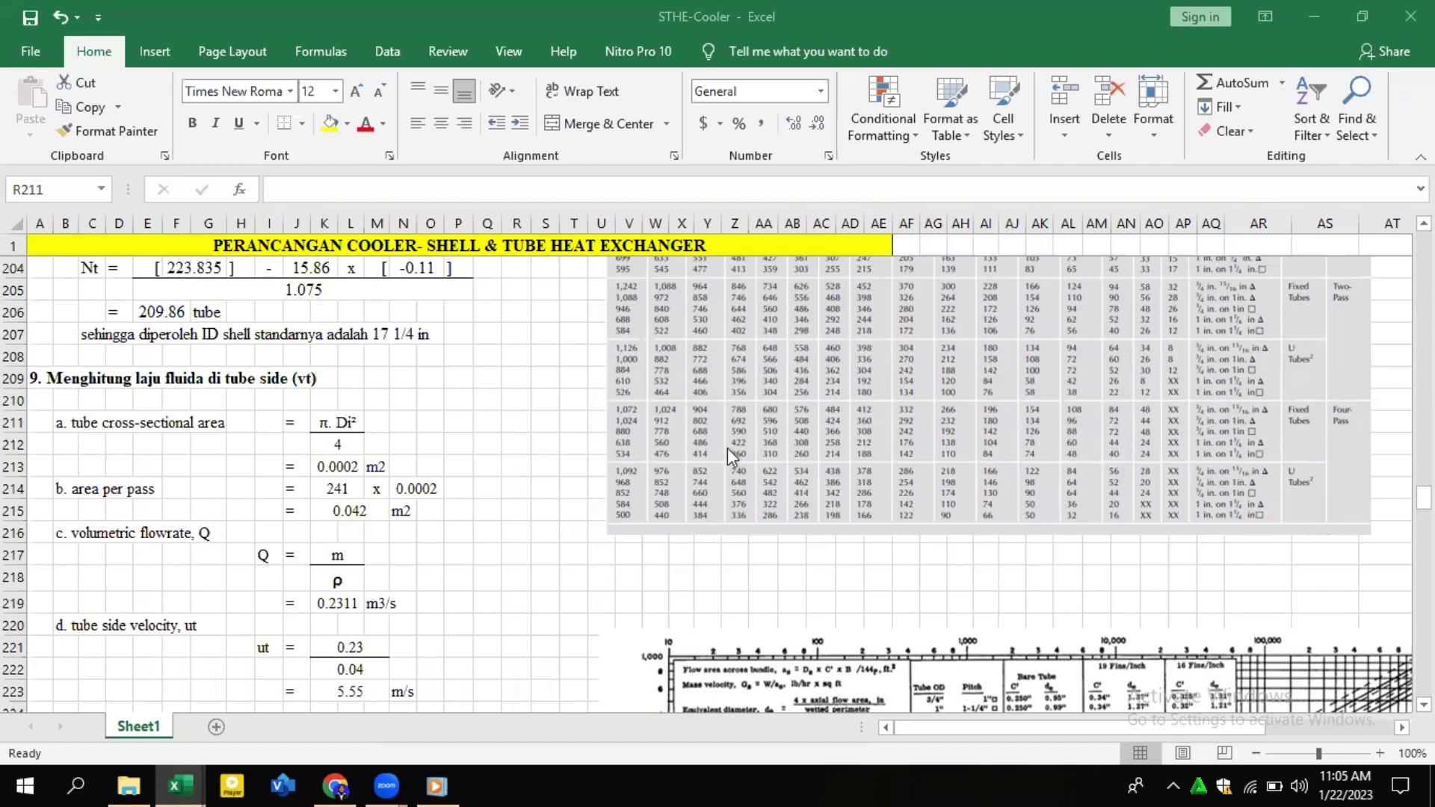
Examine section 9's formulas for the tube cross-sectional area and the area per pass.
{"action": "left_click", "coordinate": [348, 466]}
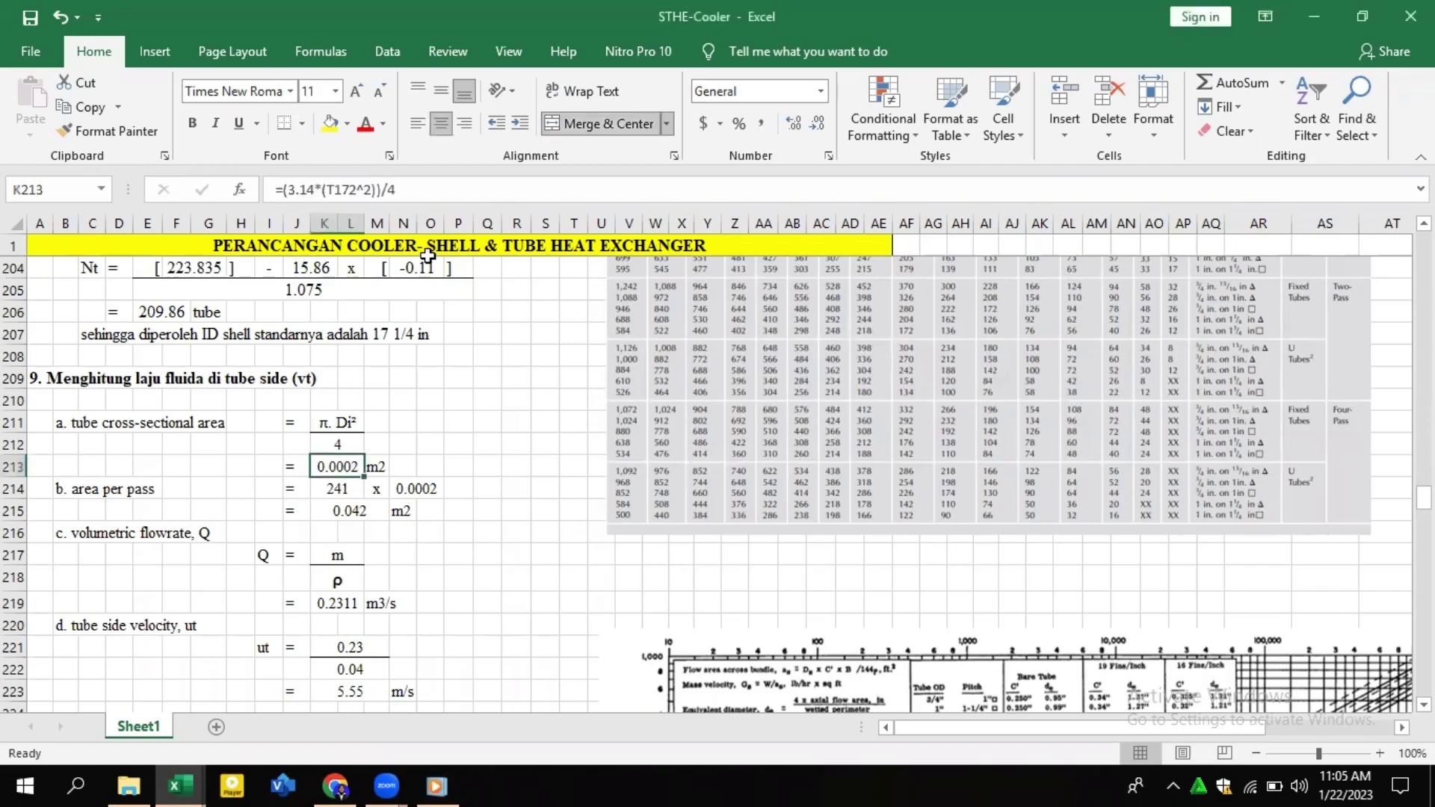
{"action": "left_click", "coordinate": [56, 492]}
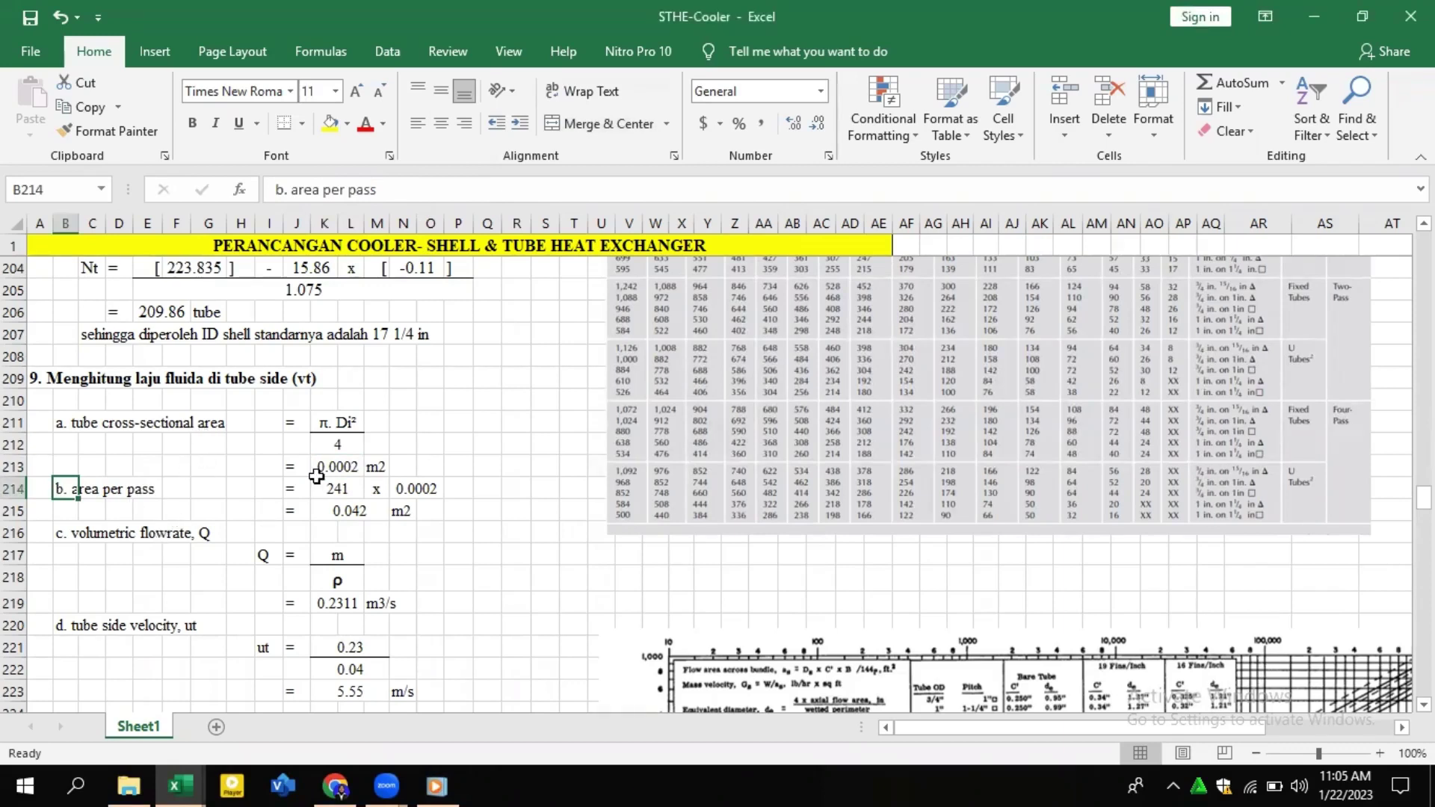
{"action": "left_click", "coordinate": [343, 491]}
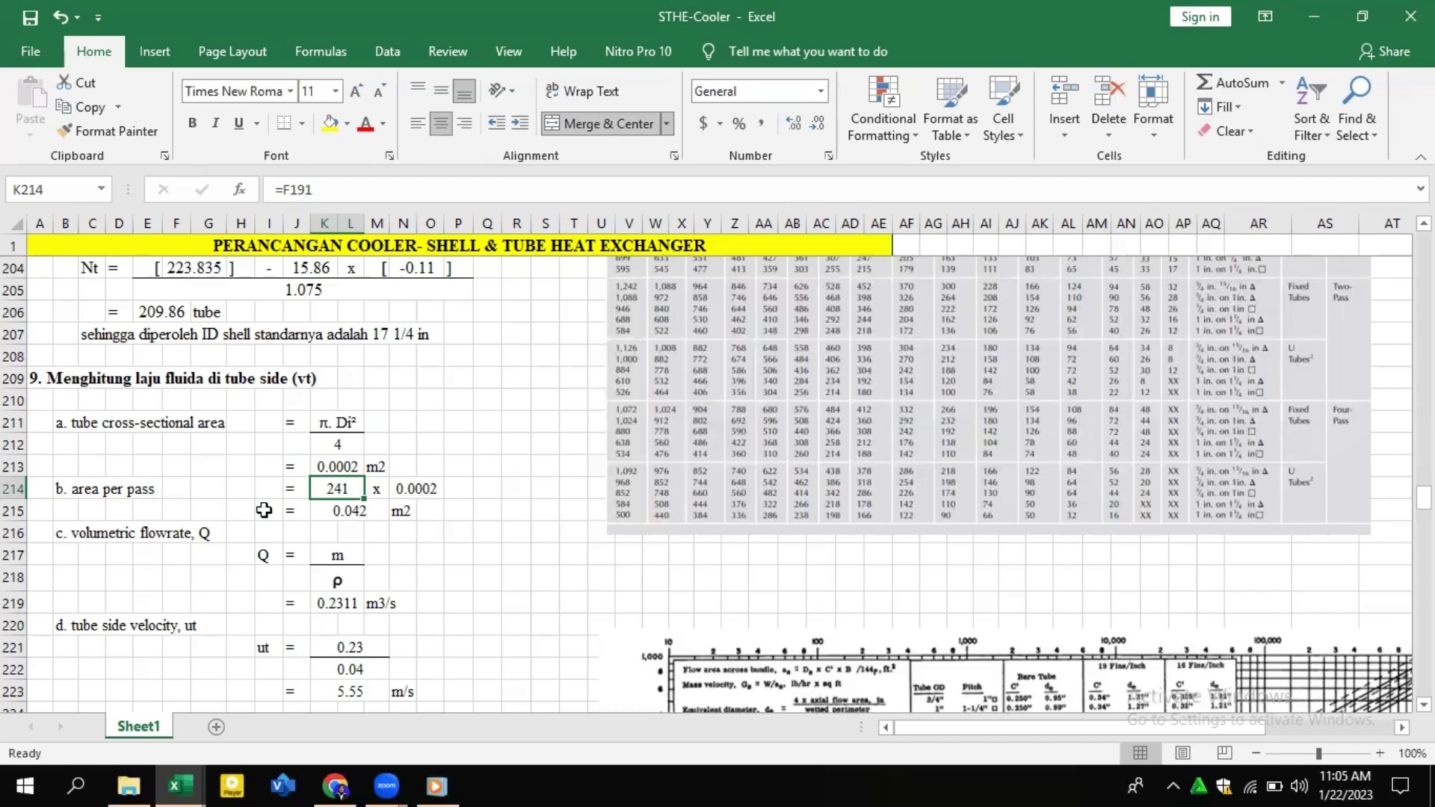
{"action": "left_click", "coordinate": [355, 468]}
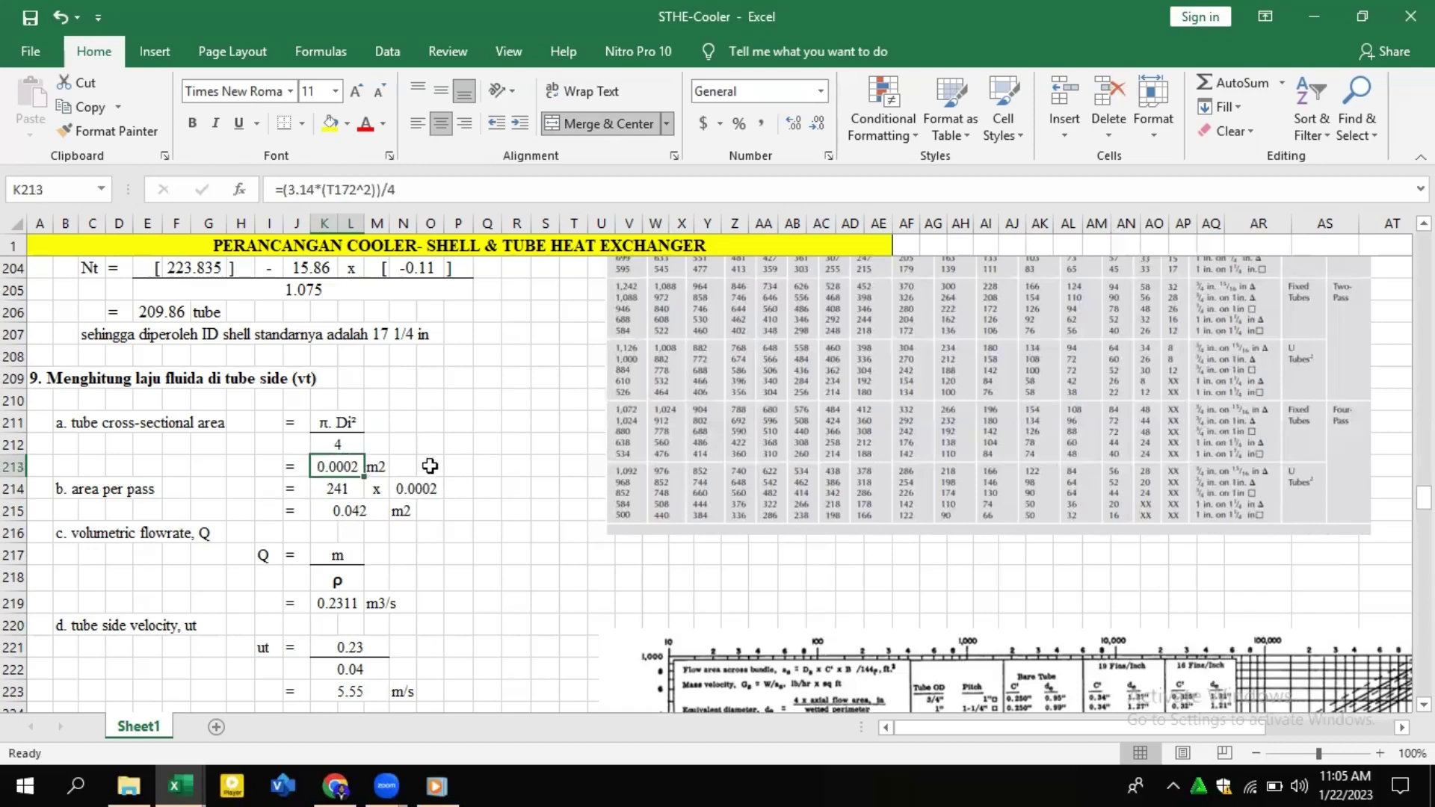
{"action": "left_click", "coordinate": [415, 486]}
{"action": "left_click", "coordinate": [364, 513]}
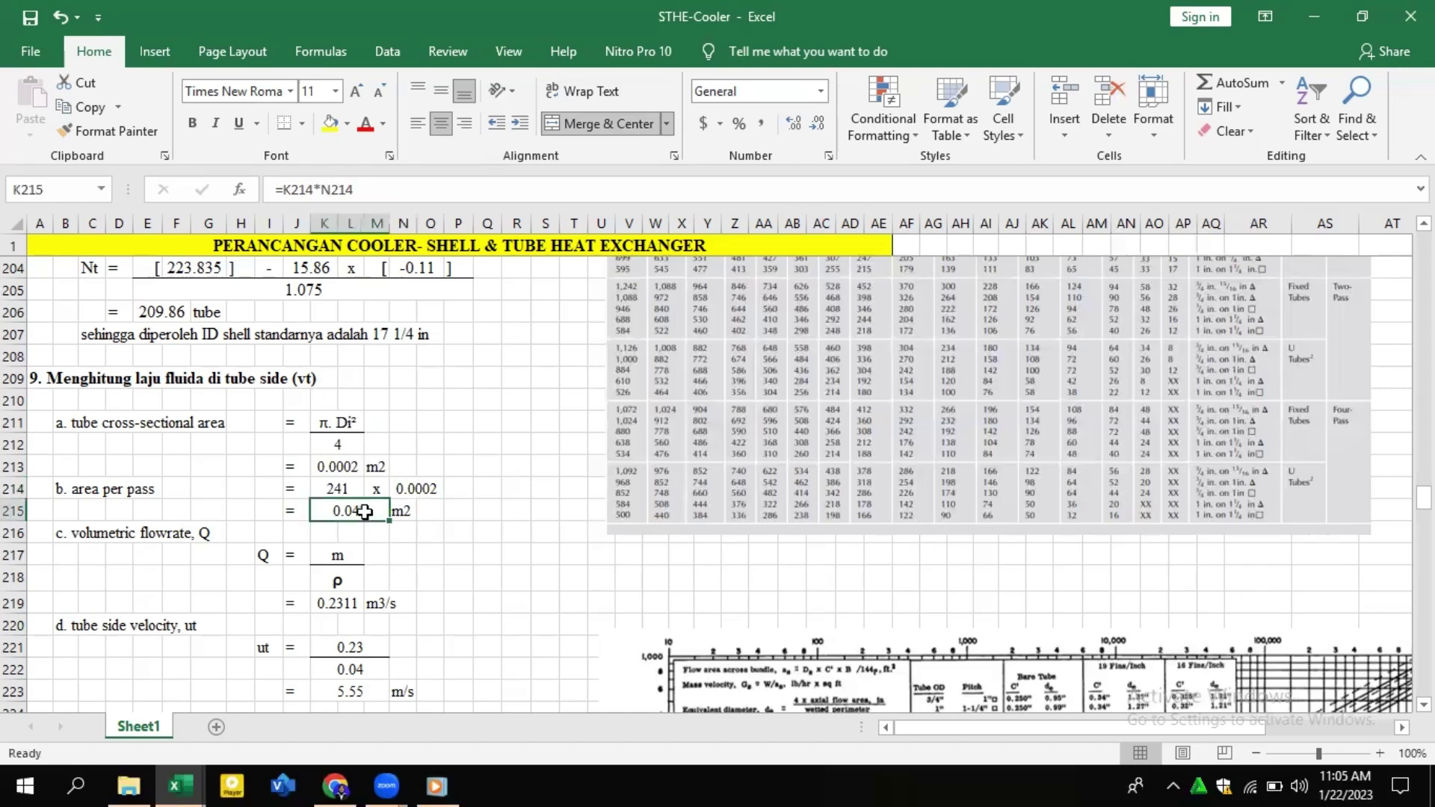
{"action": "left_click", "coordinate": [401, 516]}
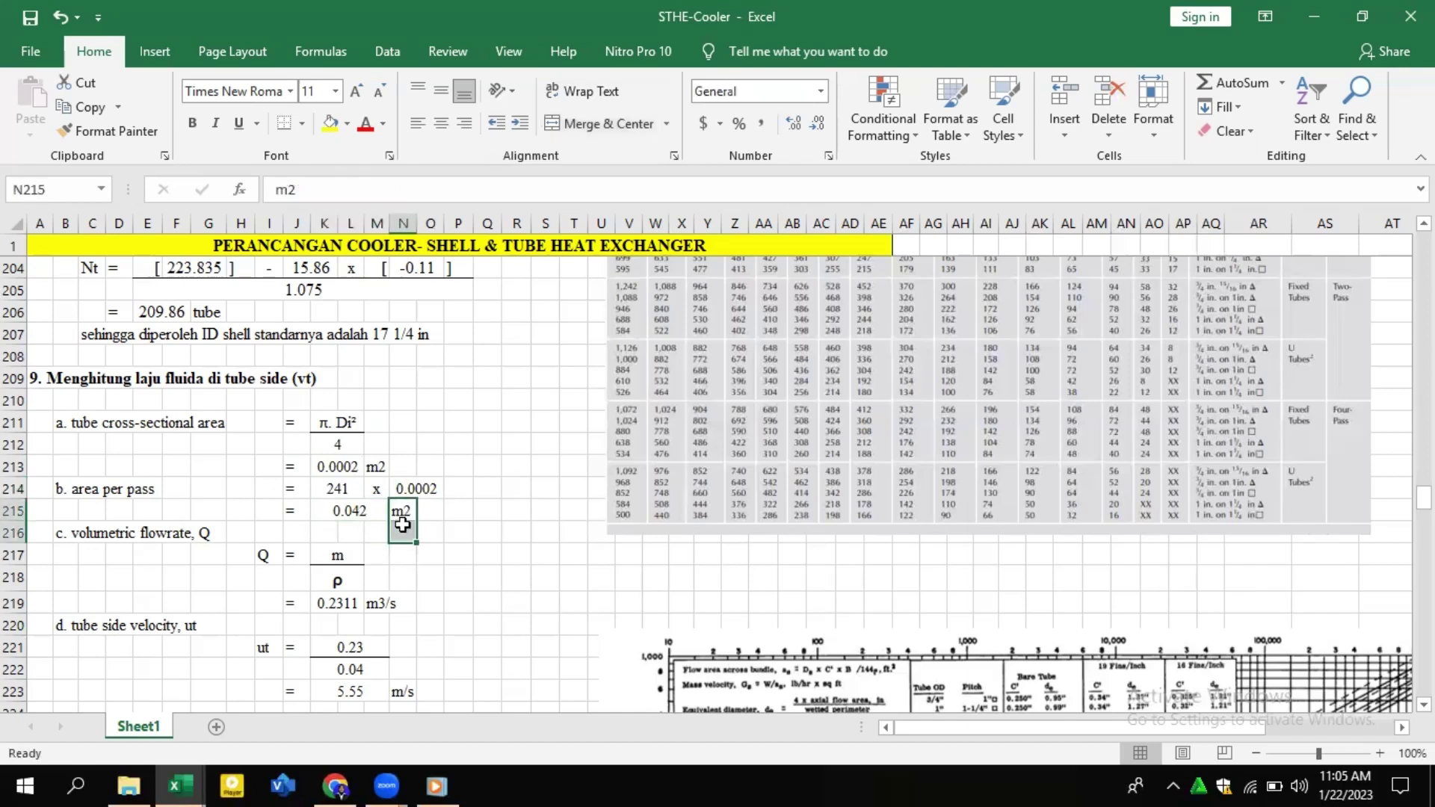
Examine the volumetric flowrate Q equation, its mass flow and density terms, and the formula calculating Q.
{"action": "left_click", "coordinate": [420, 556]}
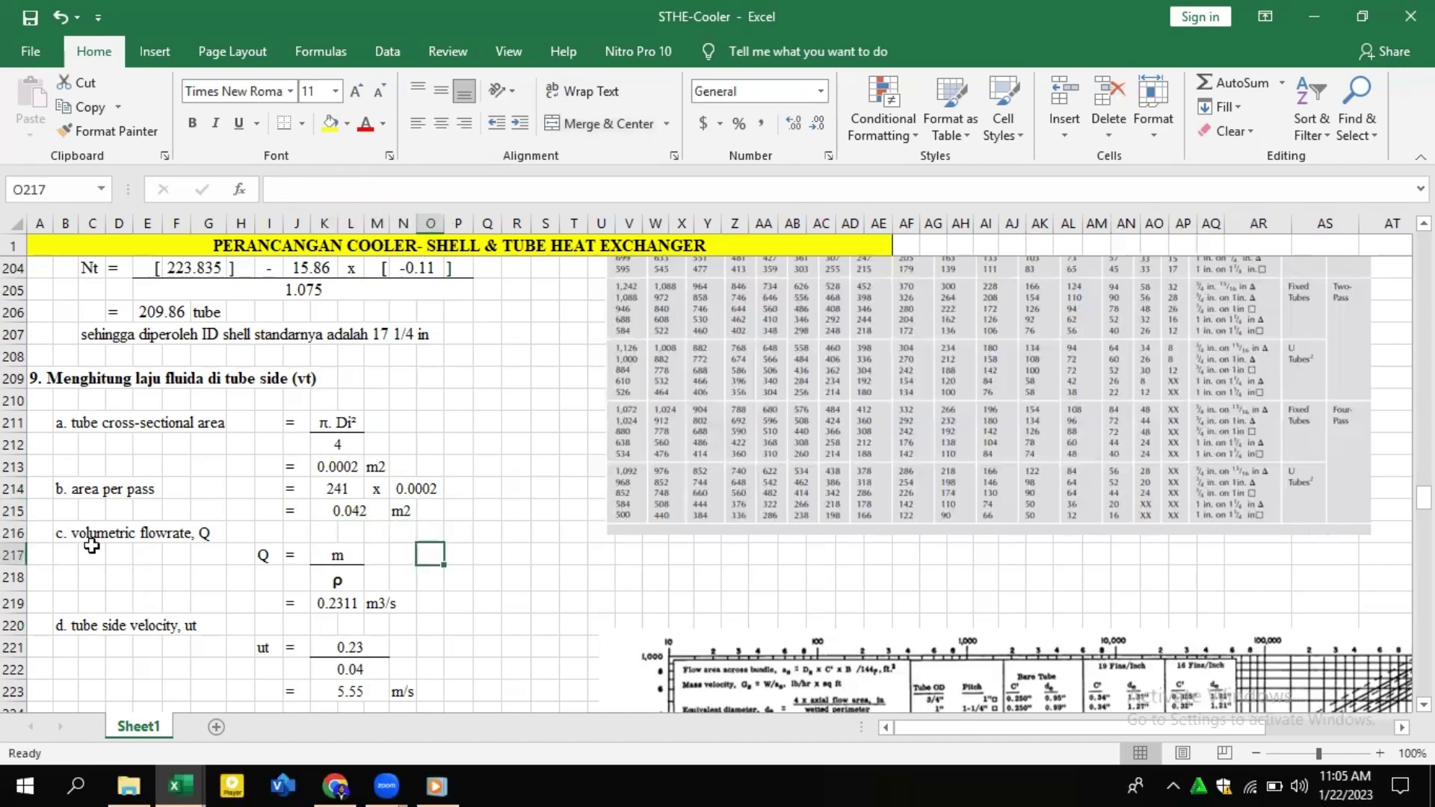
{"action": "left_click", "coordinate": [54, 537]}
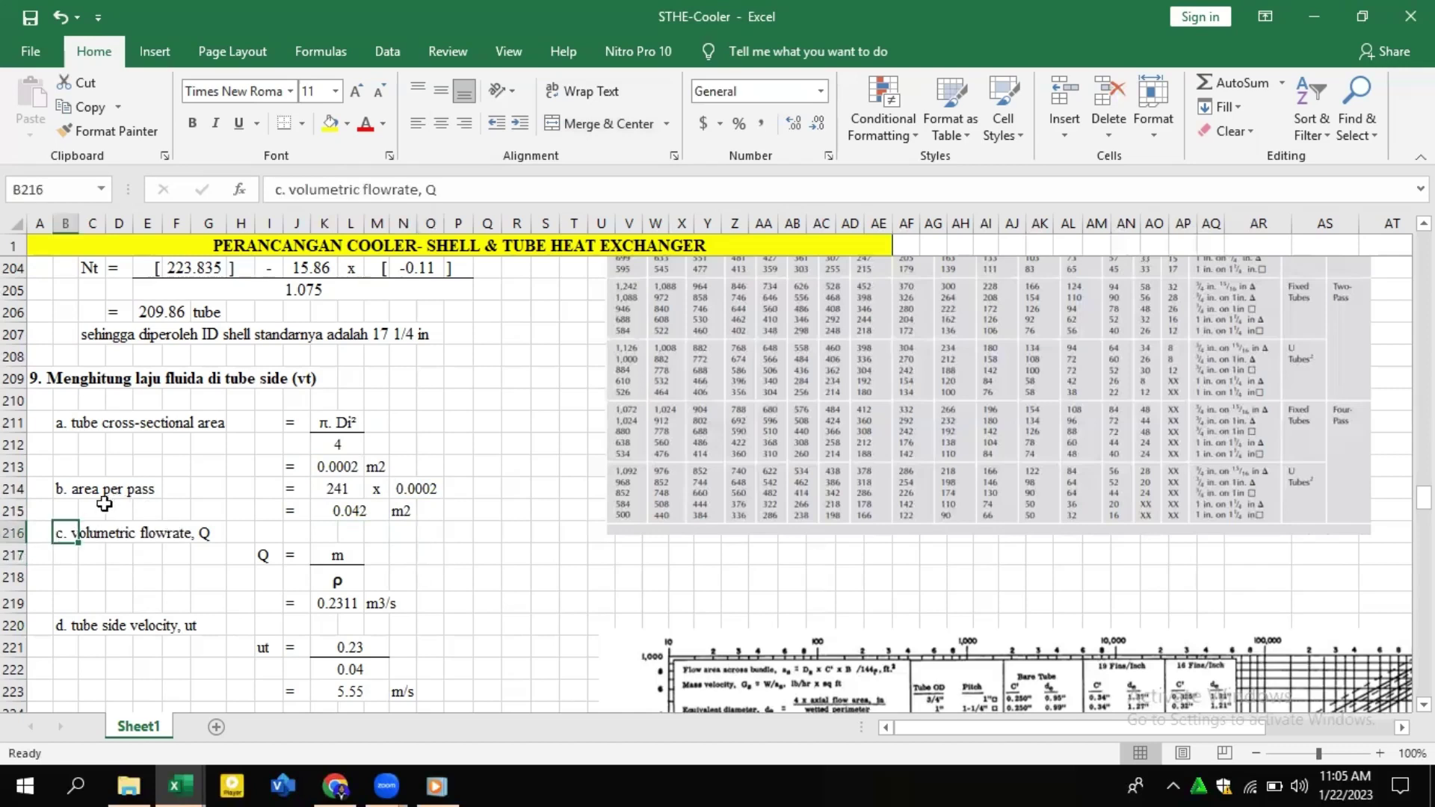
{"action": "left_click", "coordinate": [333, 550]}
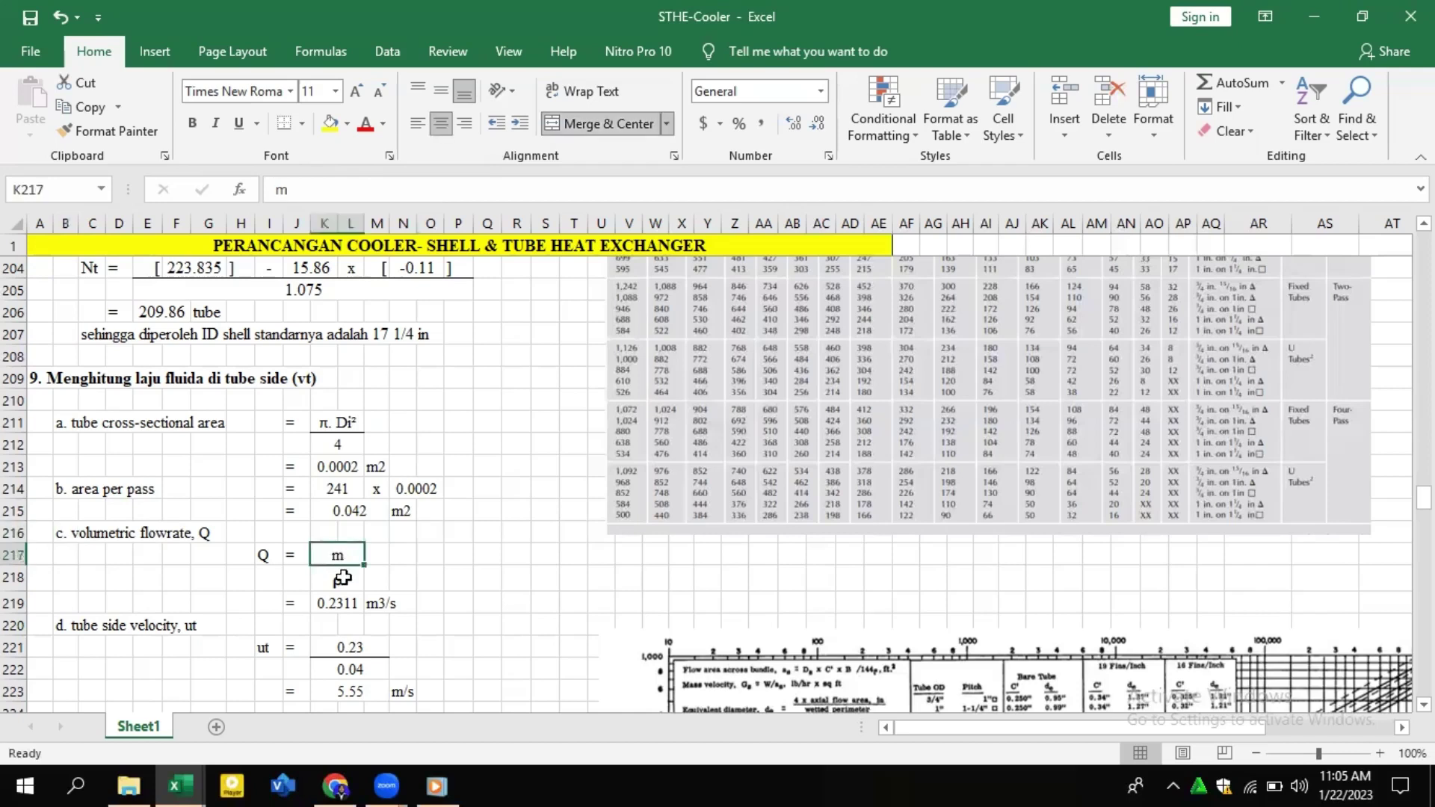
{"action": "left_click", "coordinate": [343, 578]}
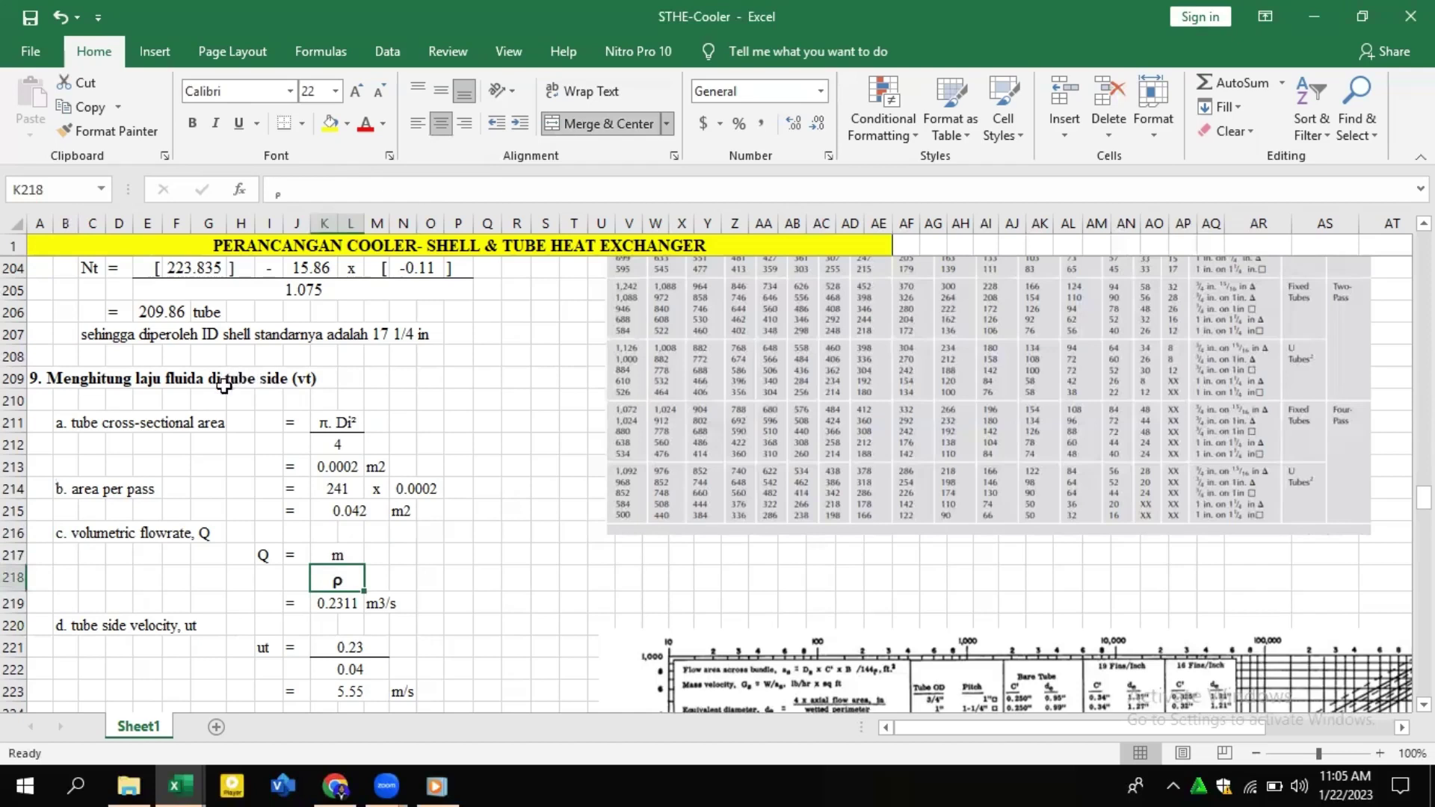
{"action": "left_click", "coordinate": [340, 610]}
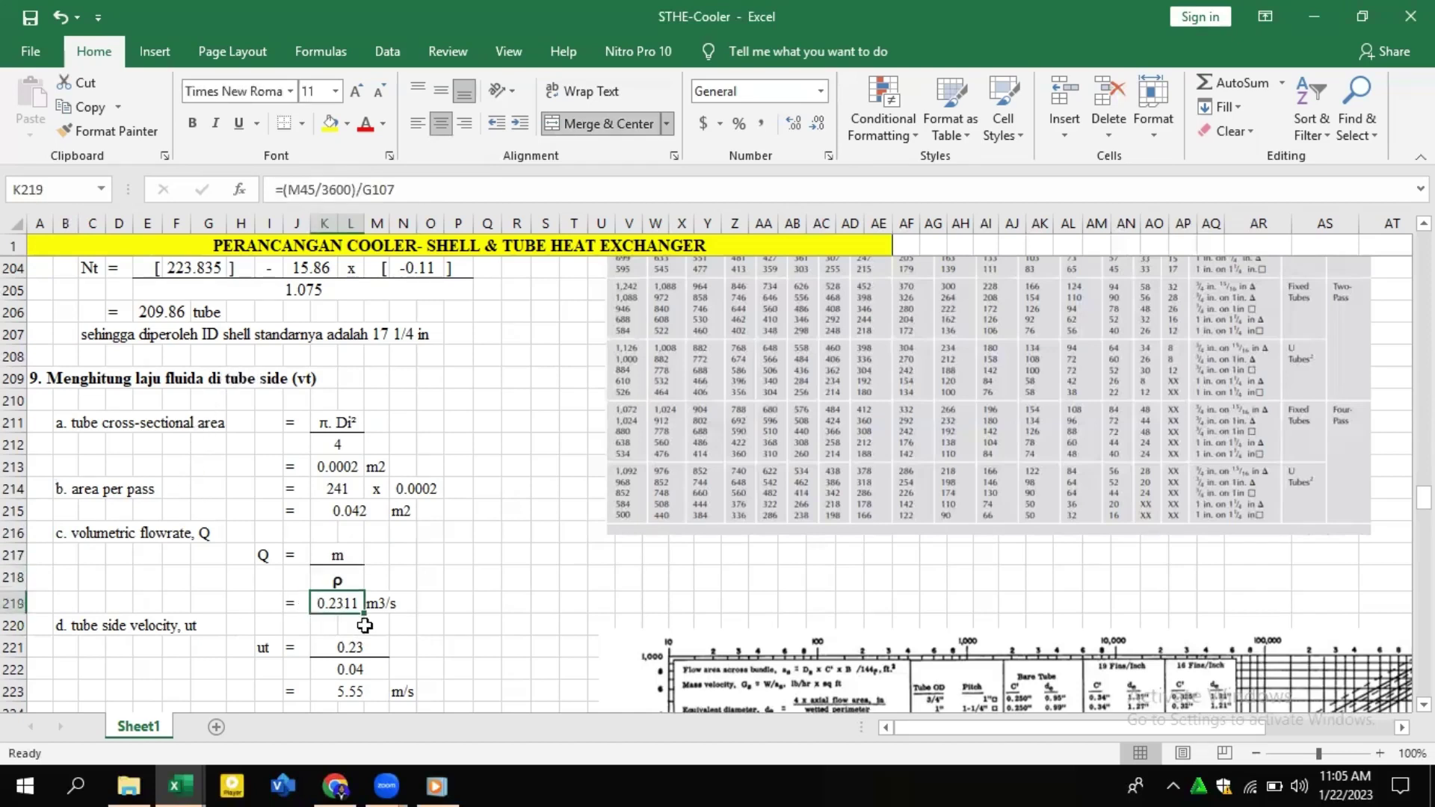
Examine the tube side velocity ut calculation, including its volumetric flowrate numerator, area-per-pass denominator and result formula.
{"action": "scroll", "coordinate": [381, 577], "scroll_direction": "down", "scroll_amount": 1}
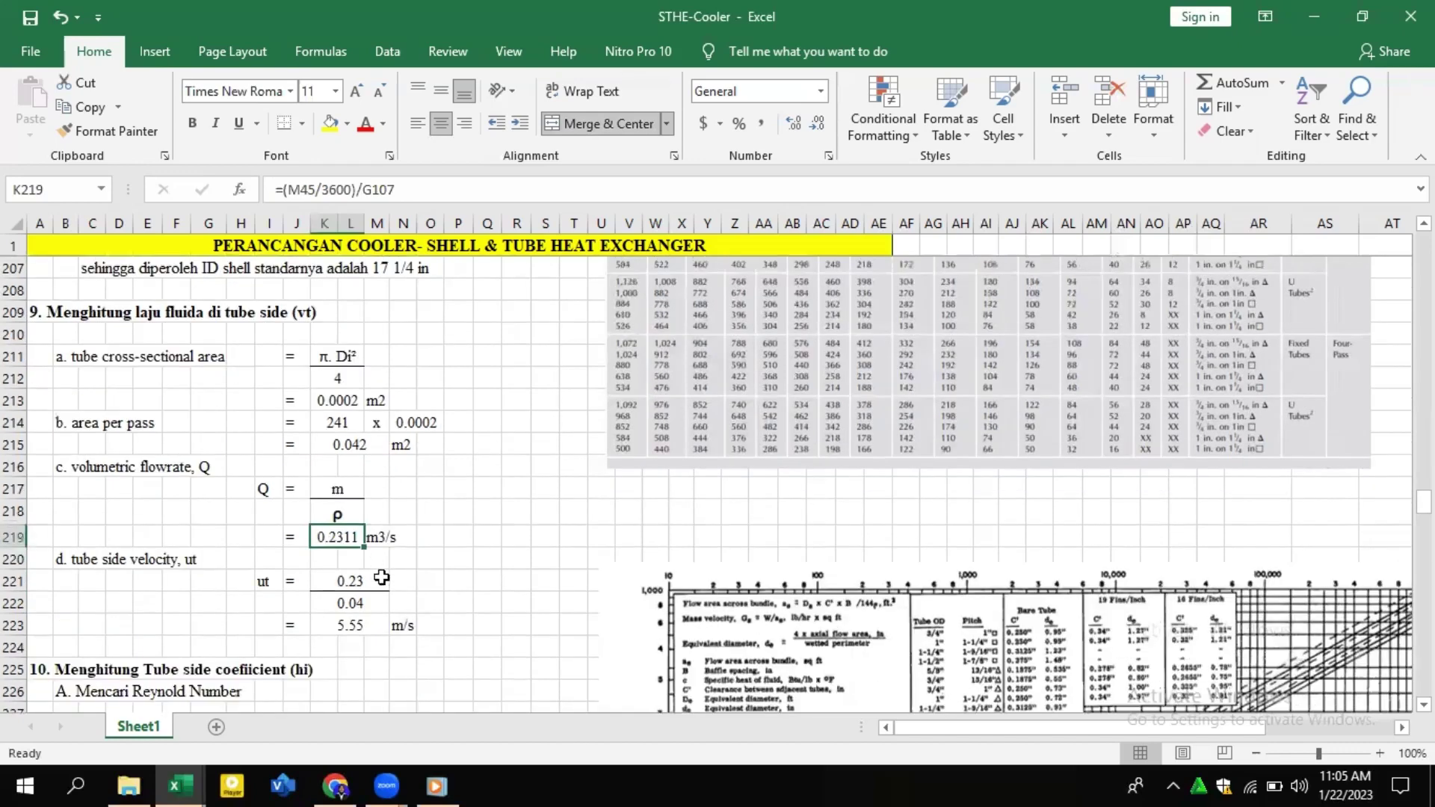
{"action": "left_click", "coordinate": [64, 560]}
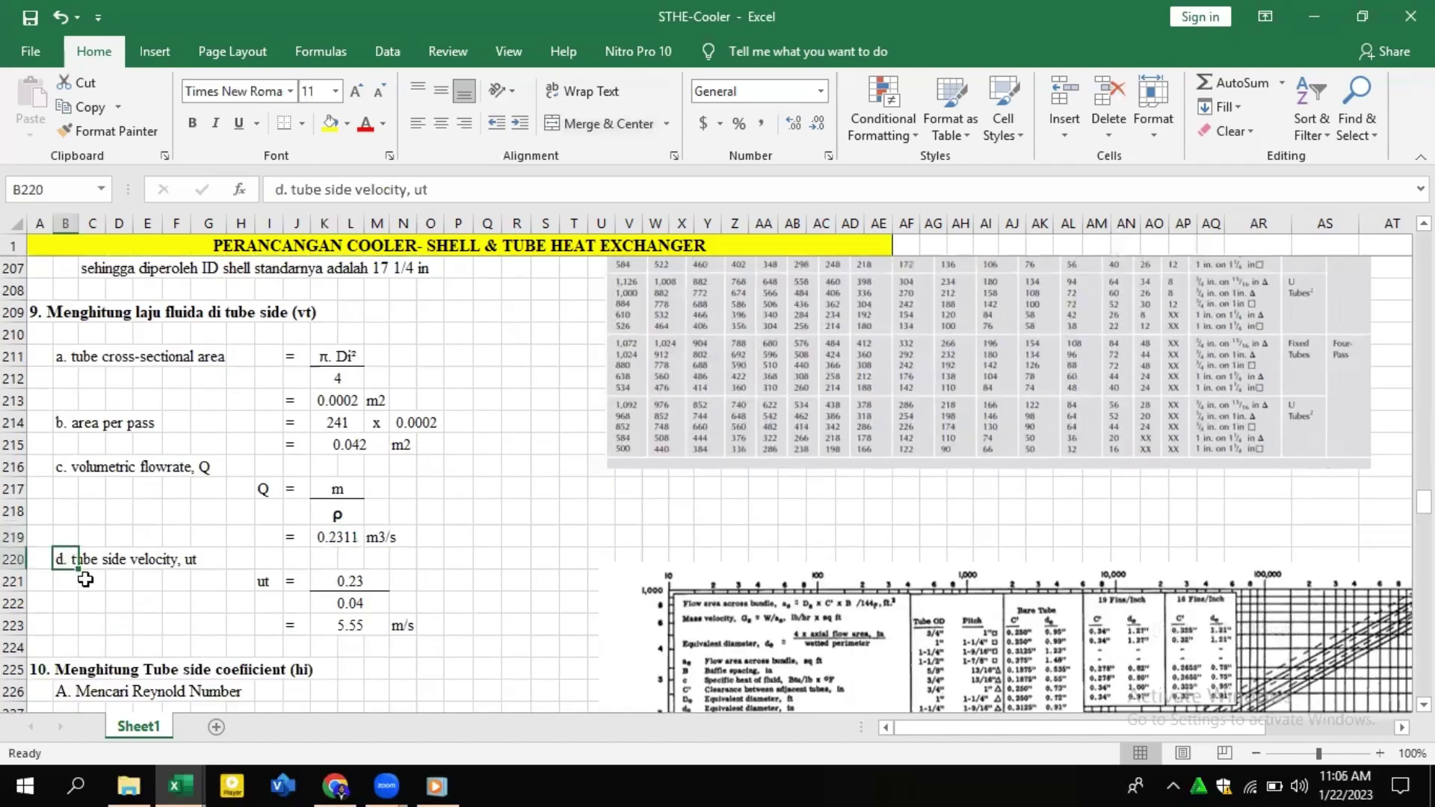
{"action": "left_click", "coordinate": [87, 580]}
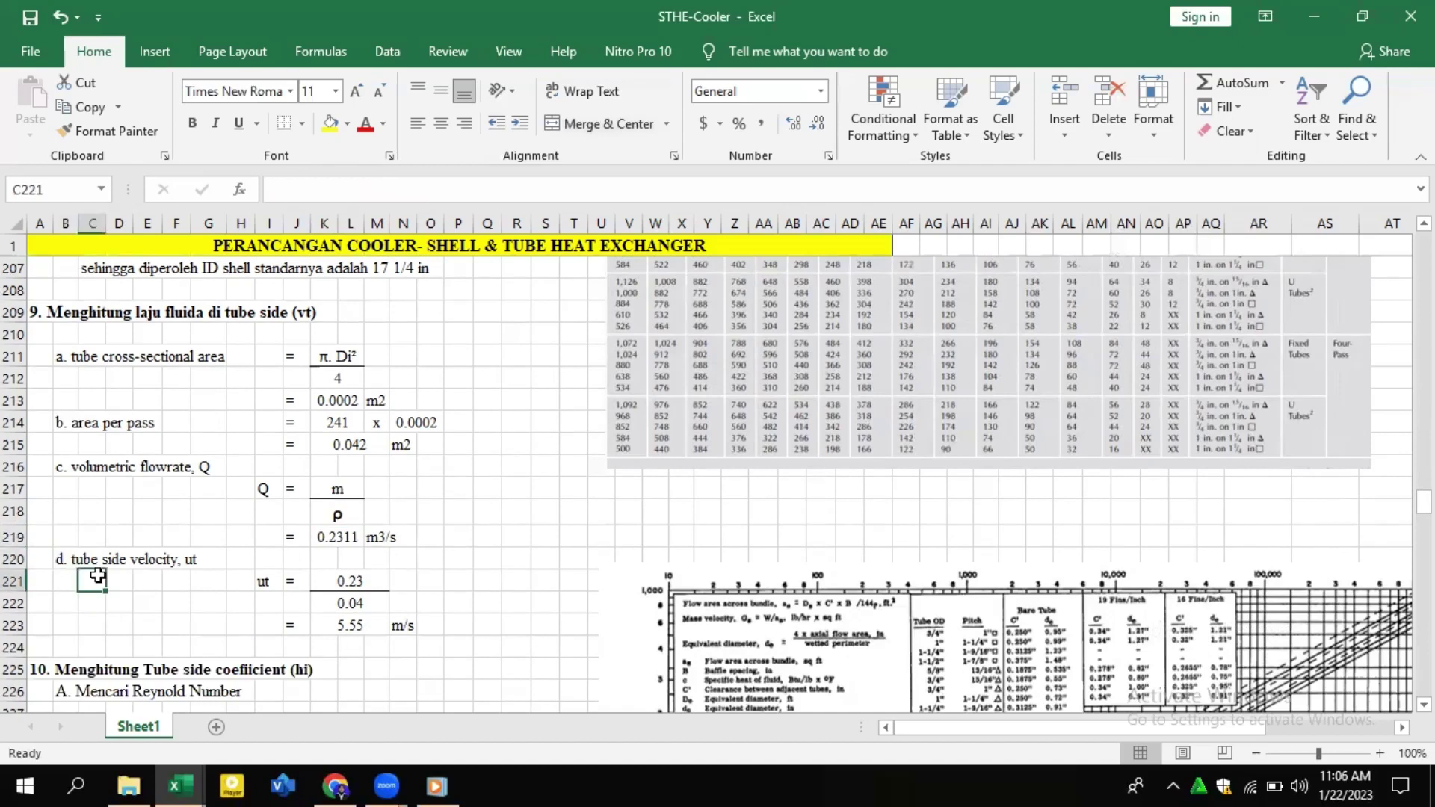
{"action": "left_click", "coordinate": [344, 574]}
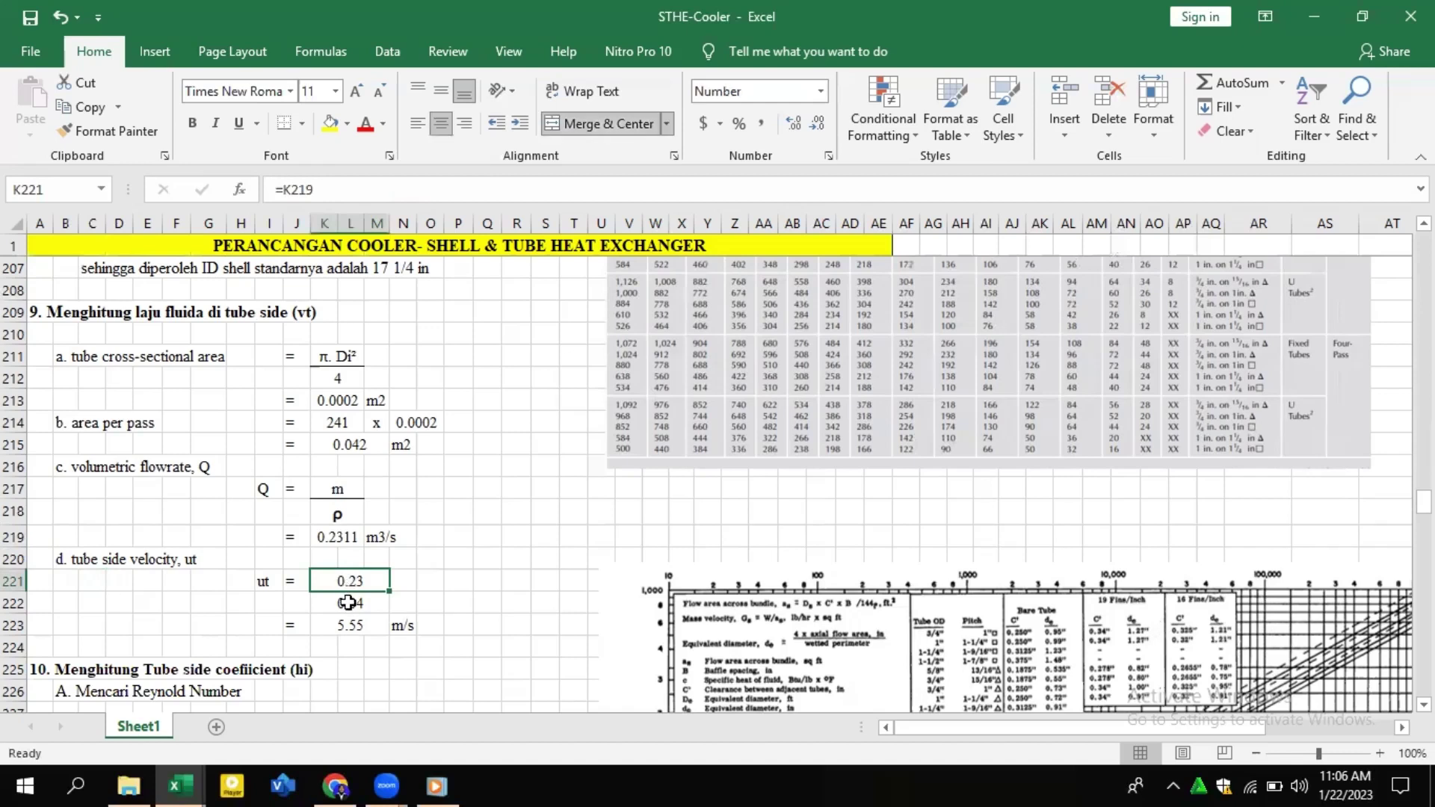
{"action": "left_click", "coordinate": [348, 603]}
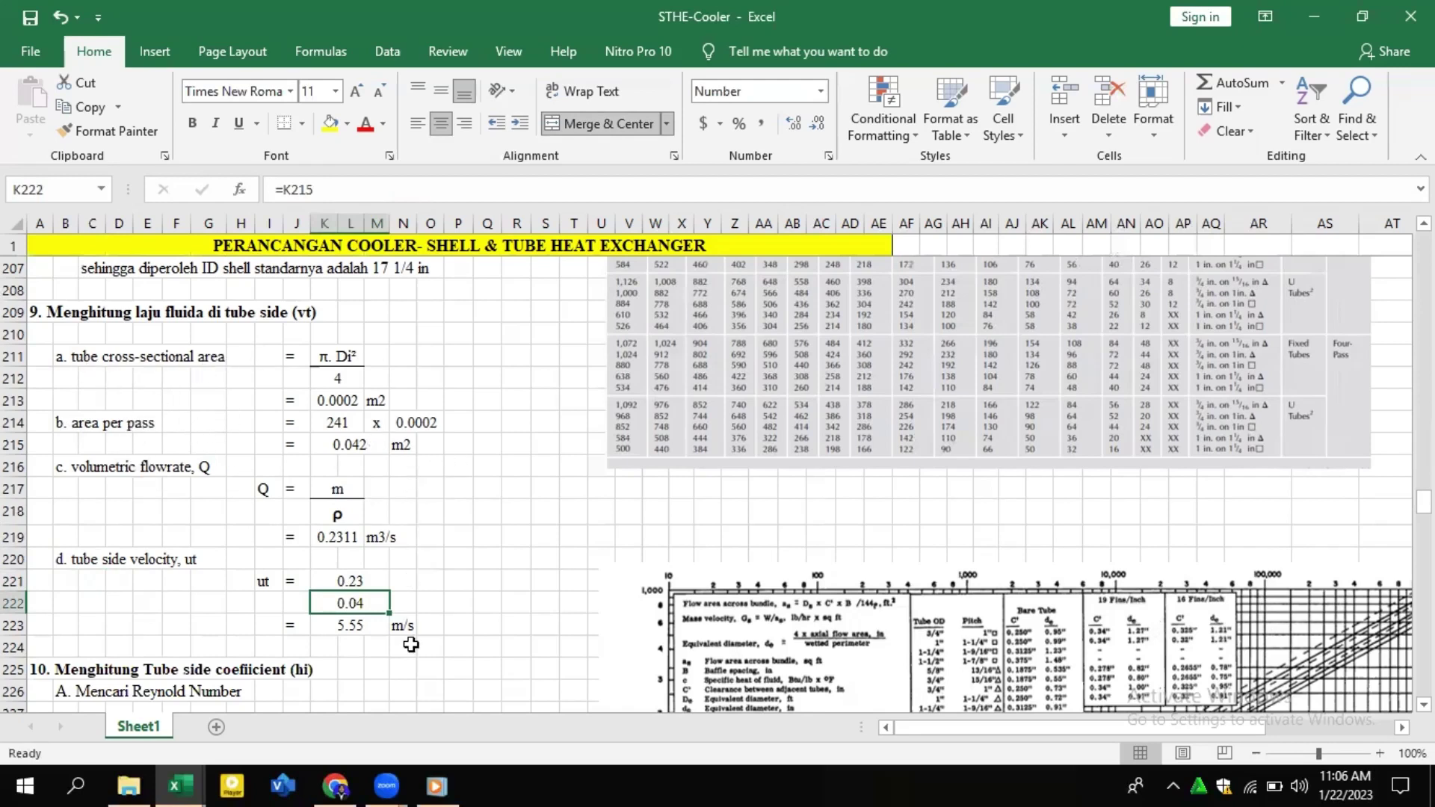
{"action": "left_click", "coordinate": [373, 626]}
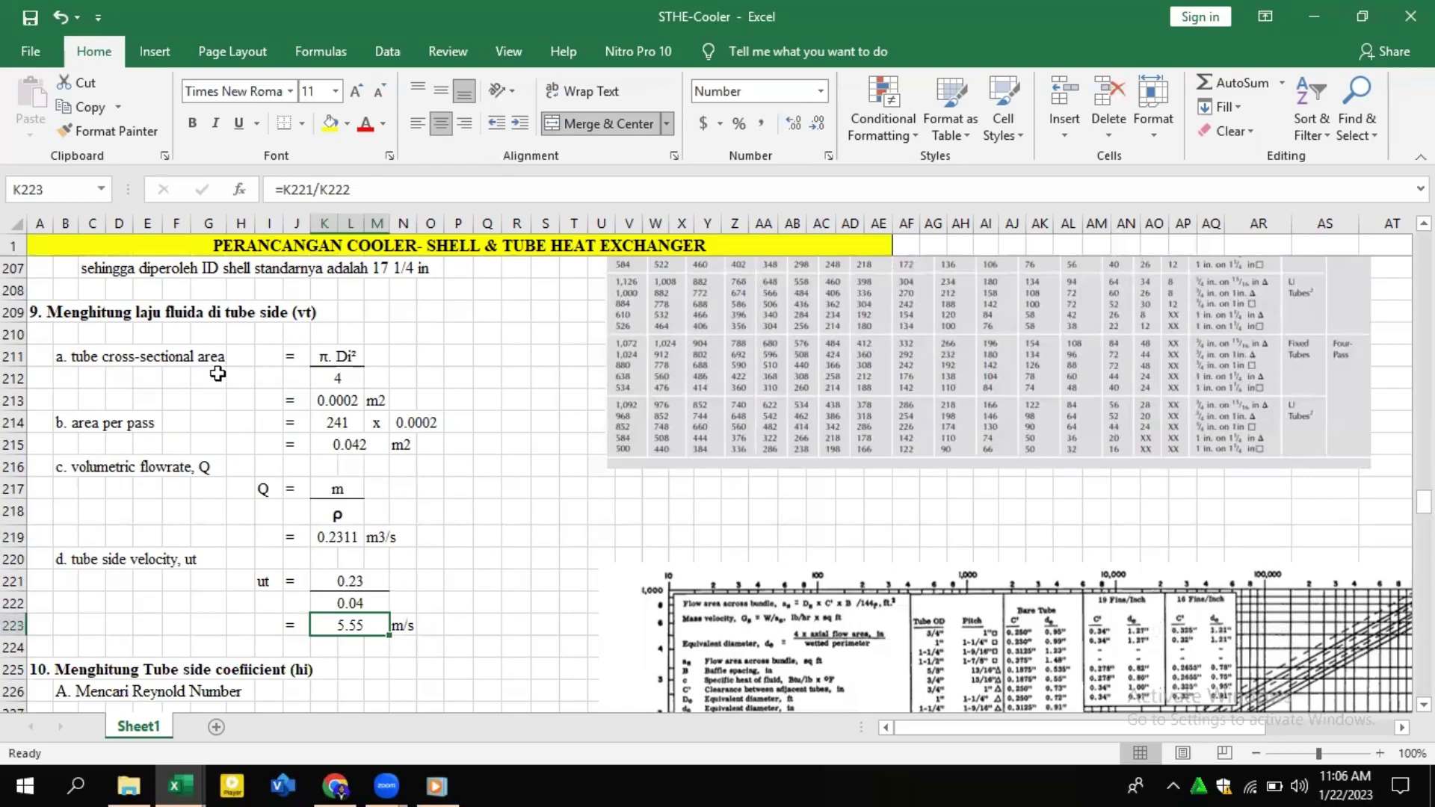
Examine section 10's Reynolds number equation and the cells its formula references for the tube side coefficient.
{"action": "scroll", "coordinate": [299, 389], "scroll_direction": "down", "scroll_amount": 3}
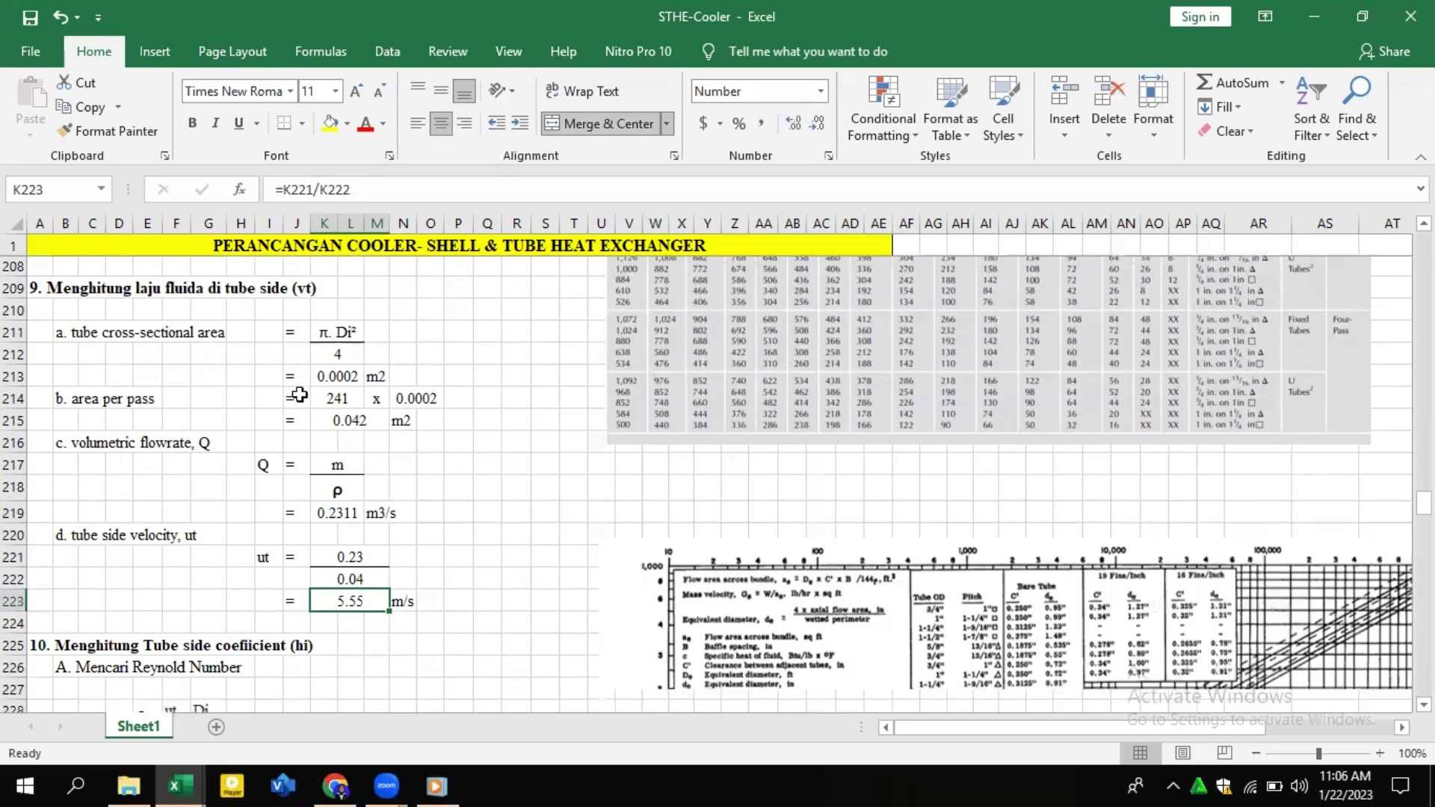
{"action": "left_click", "coordinate": [39, 469]}
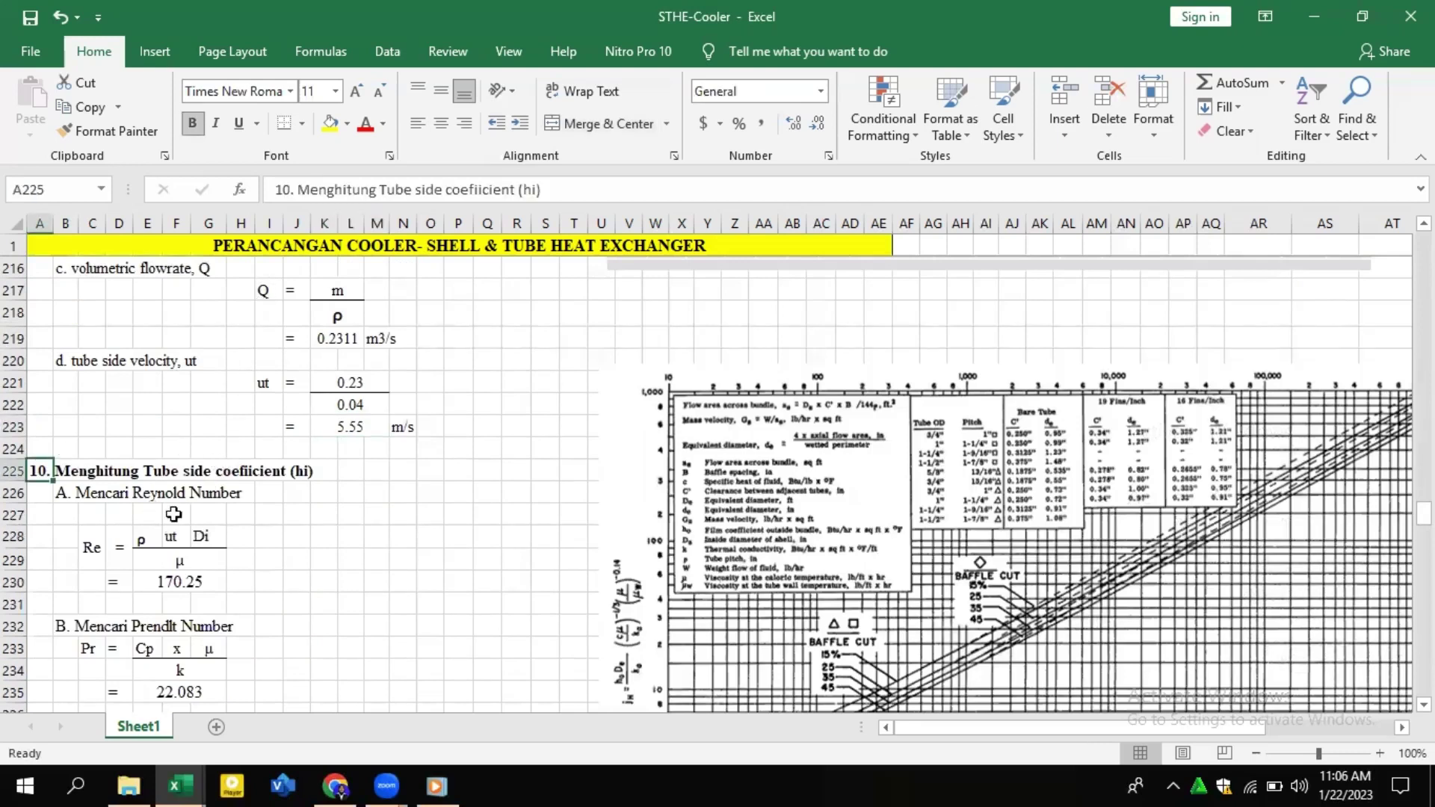
{"action": "scroll", "coordinate": [110, 497], "scroll_direction": "down", "scroll_amount": 1}
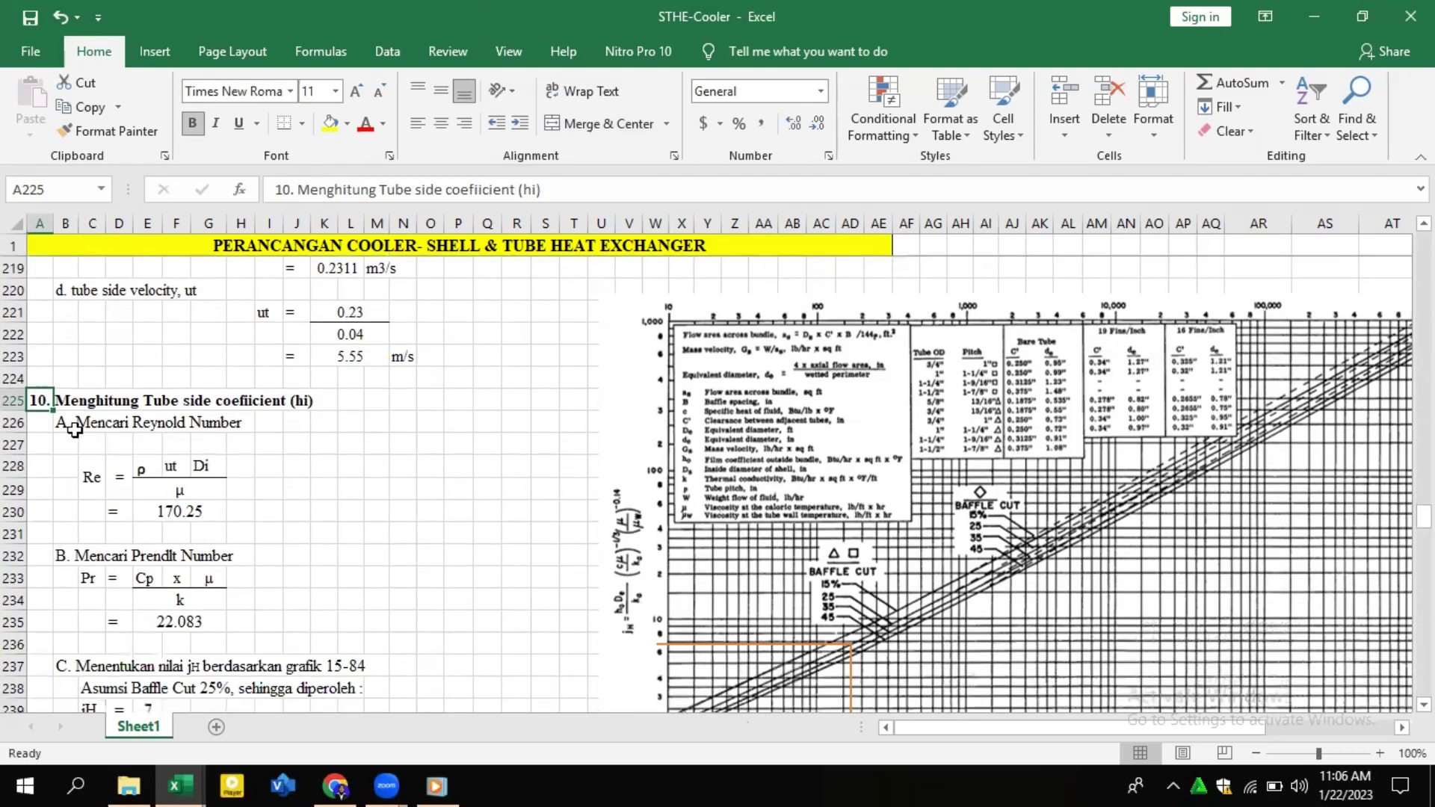
{"action": "left_click", "coordinate": [65, 422]}
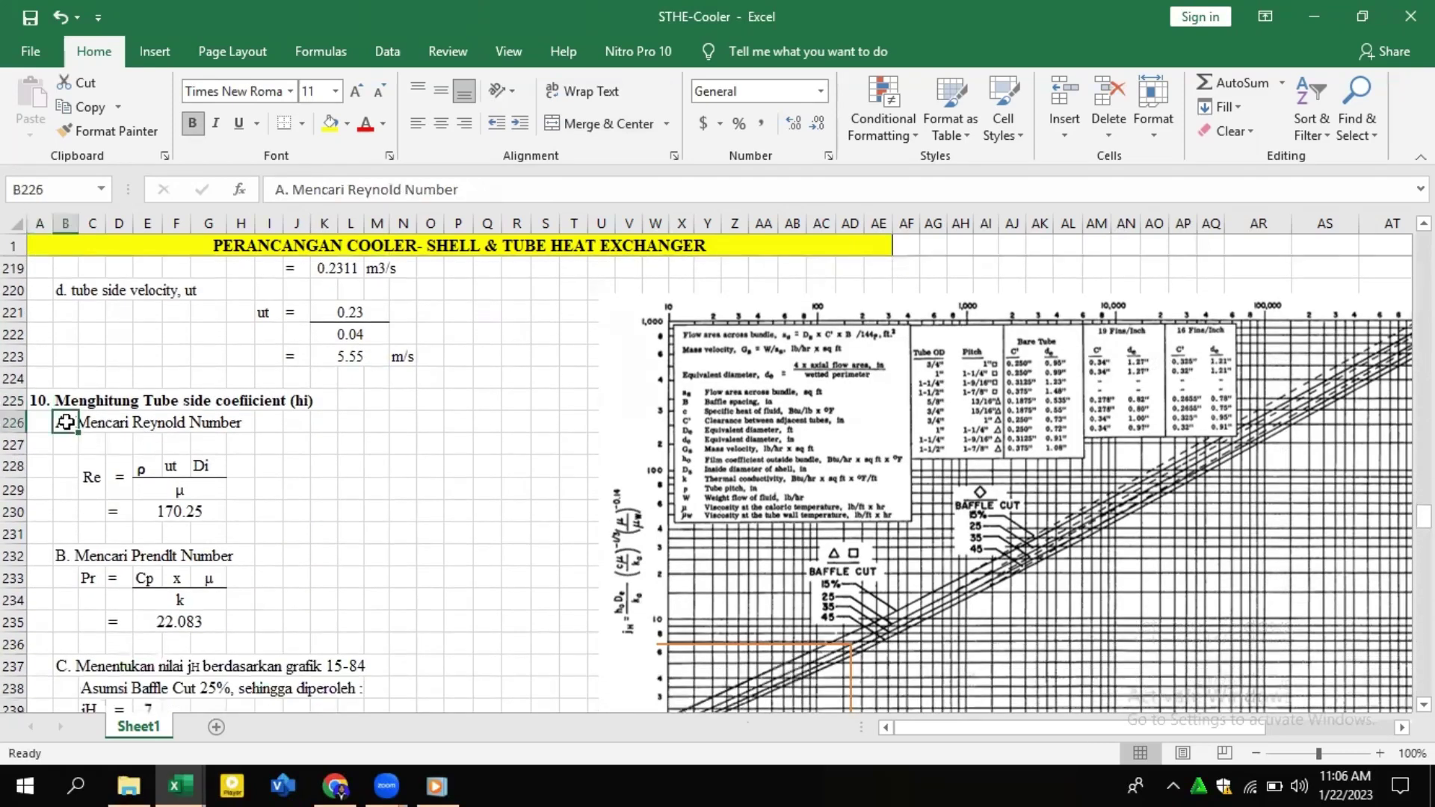
{"action": "left_click", "coordinate": [233, 423]}
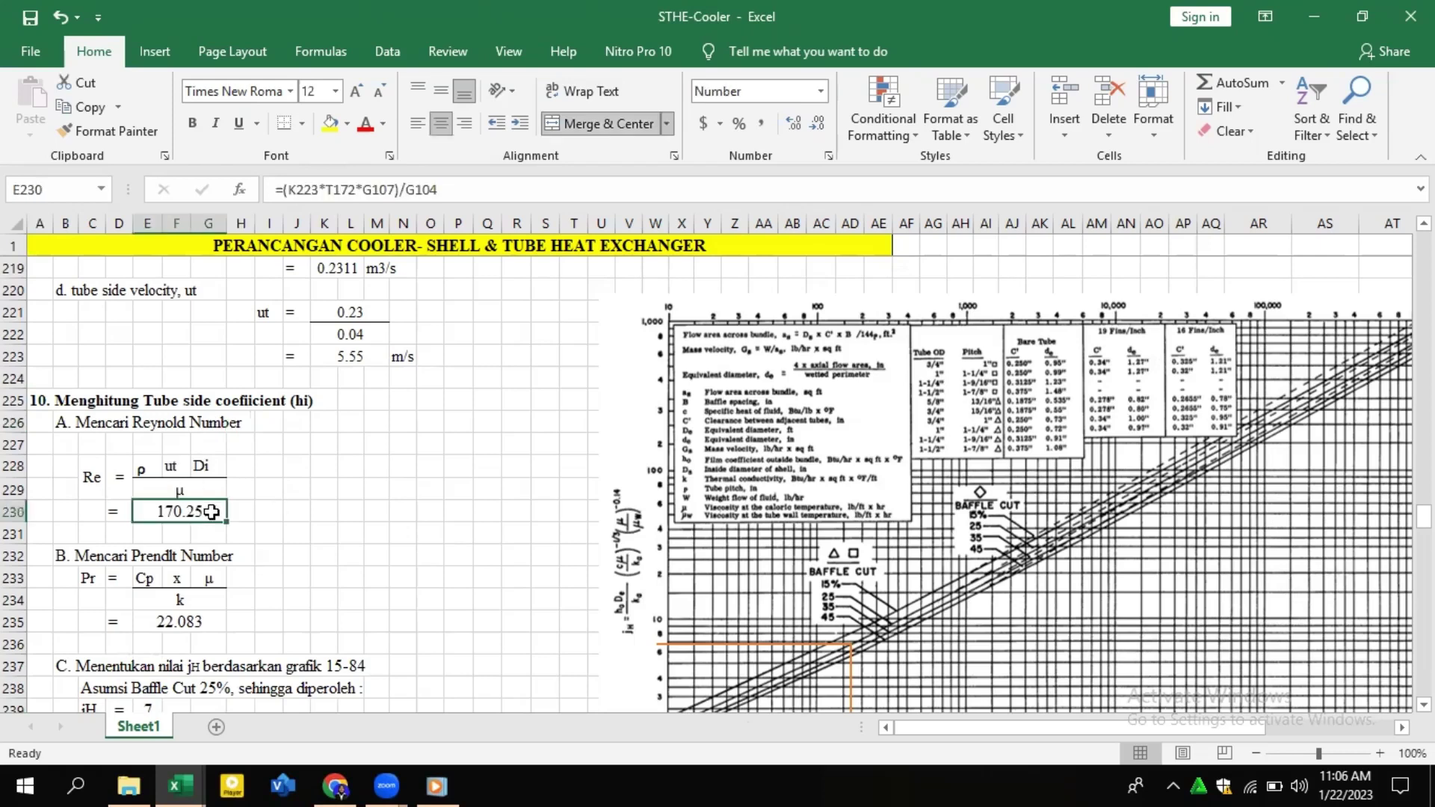
{"action": "left_click", "coordinate": [450, 192]}
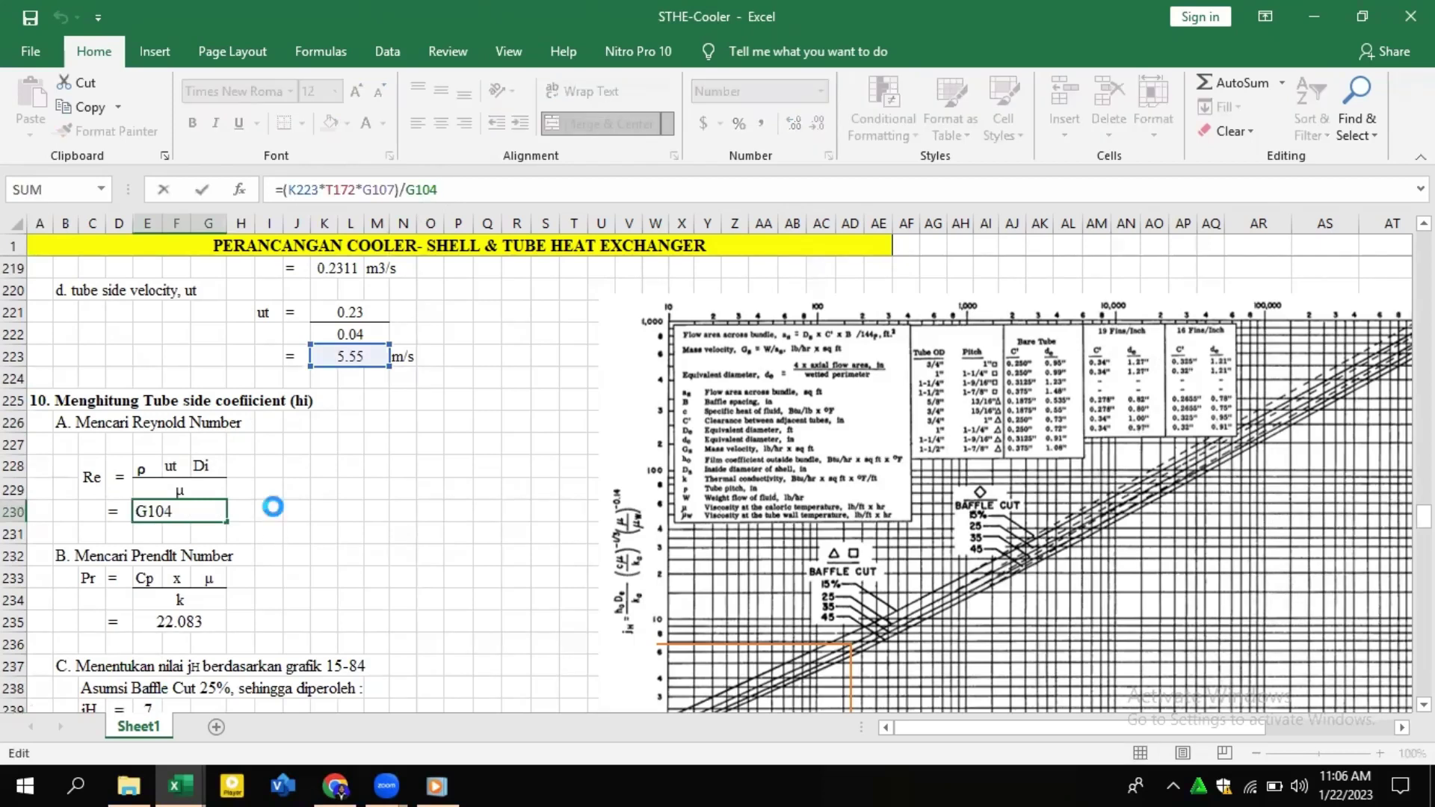
{"action": "left_click", "coordinate": [275, 509]}
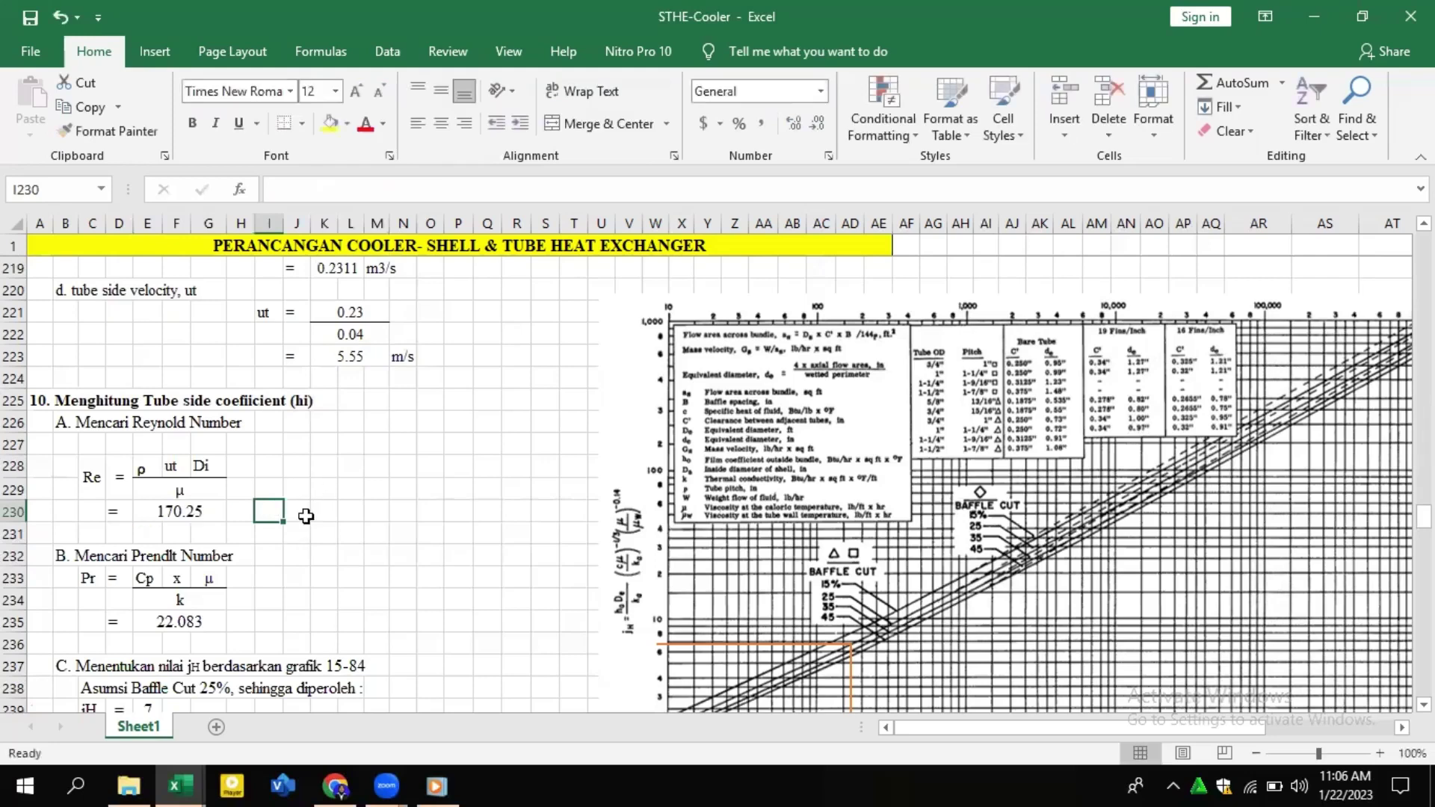
Examine the Prandtl number equation in part B and the formula that calculates Pr.
{"action": "scroll", "coordinate": [77, 507], "scroll_direction": "down", "scroll_amount": 1}
{"action": "left_click", "coordinate": [73, 492]}
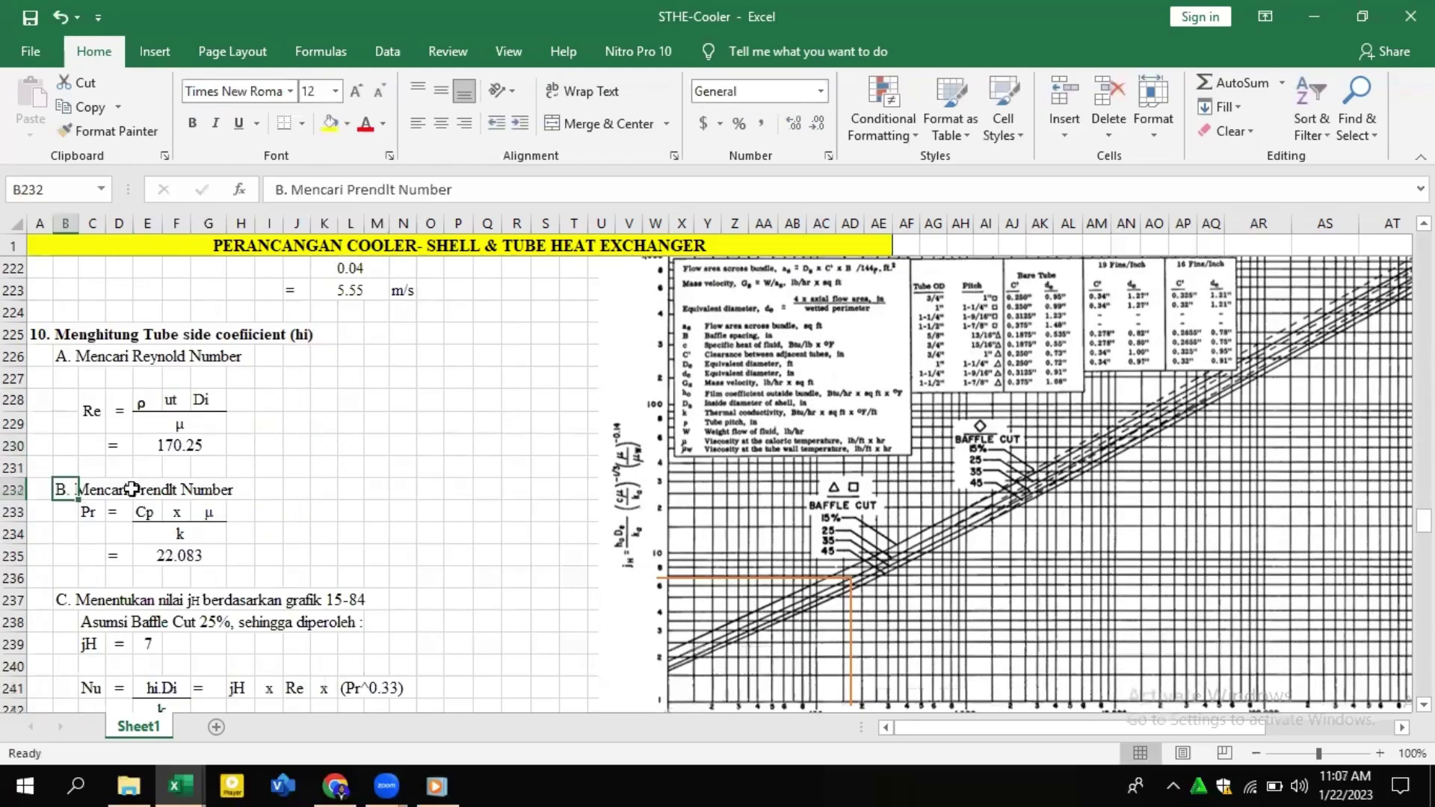
{"action": "left_click", "coordinate": [332, 448]}
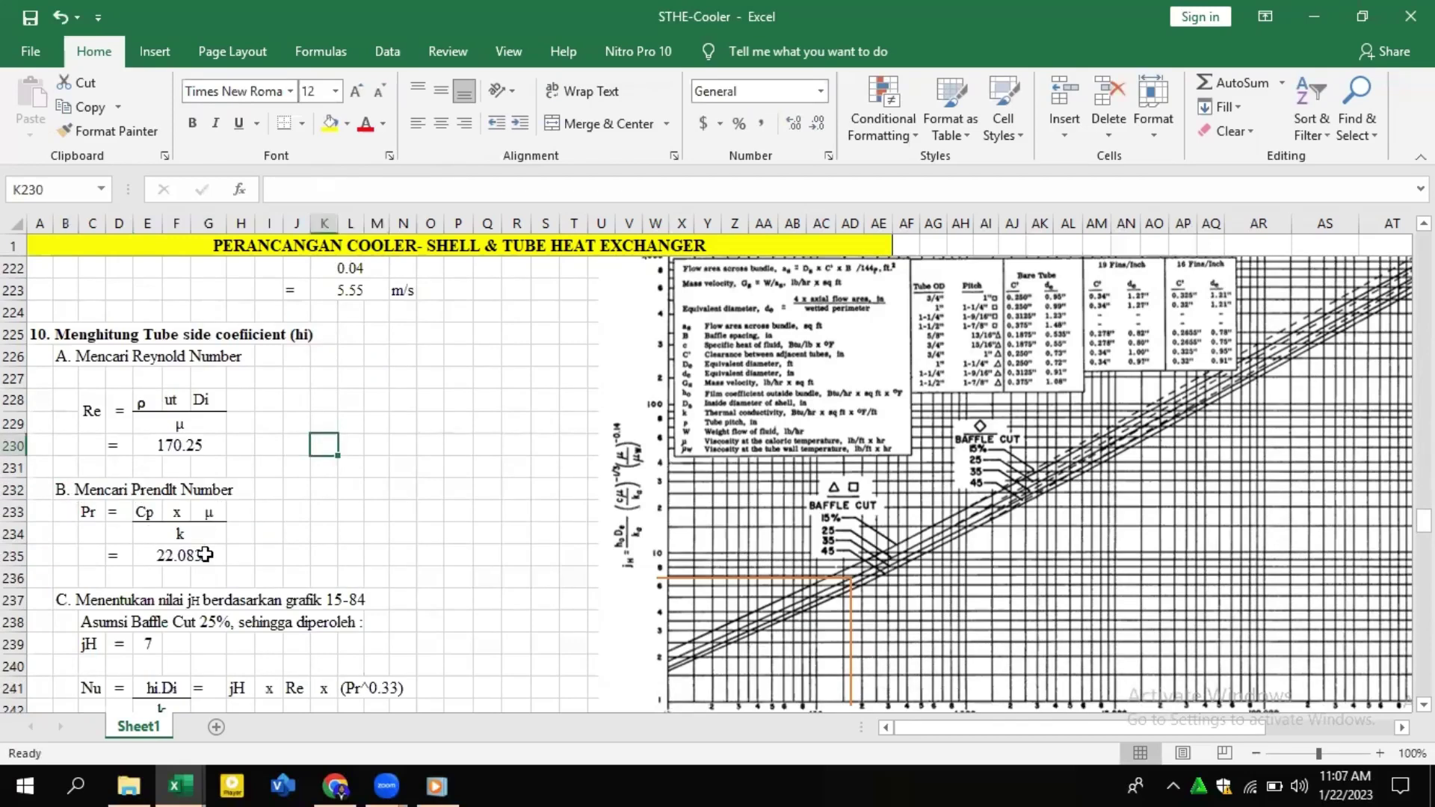
{"action": "left_click", "coordinate": [174, 553]}
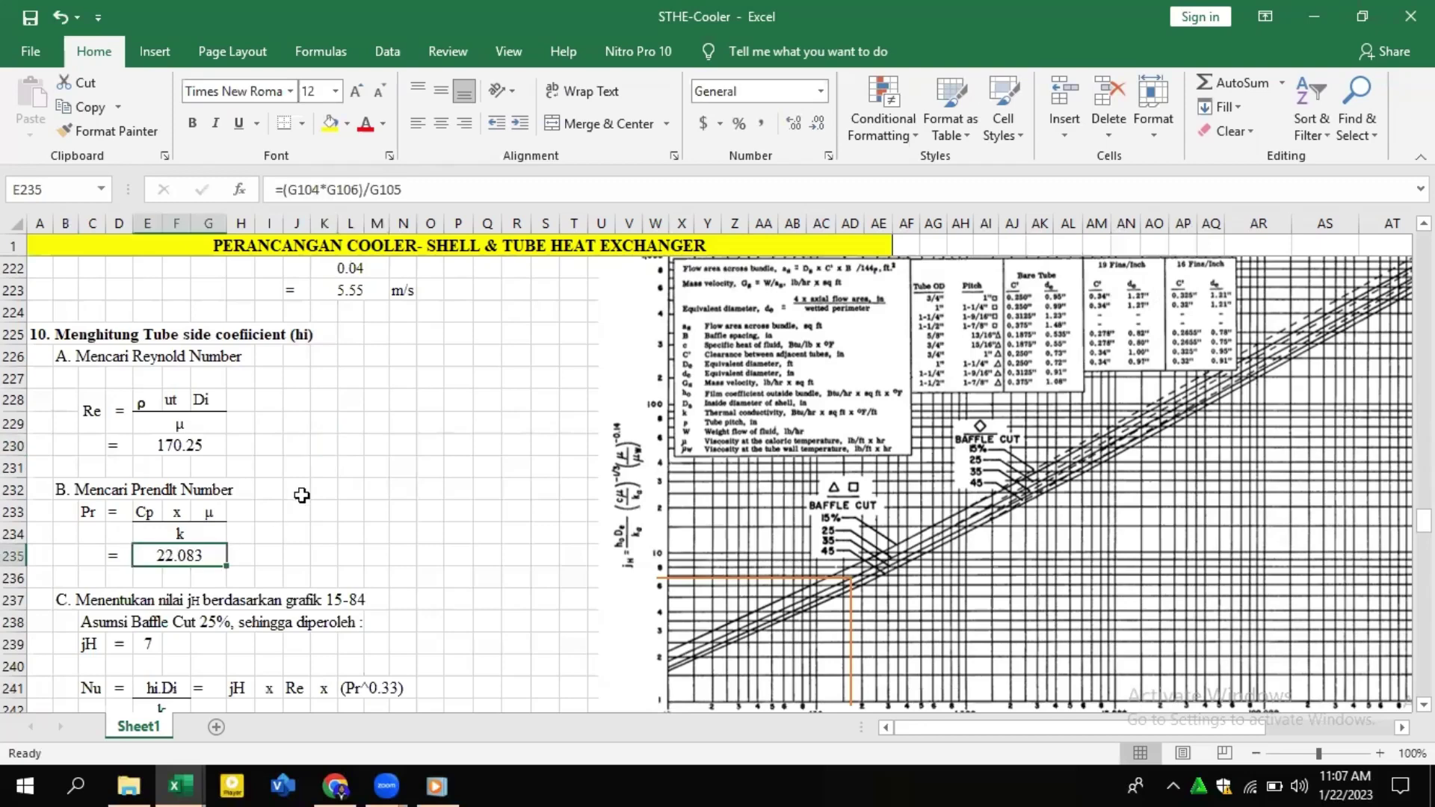
Compare part C's jH value at 25% baffle cut with the reading marked on the Figure 15-84 heat transfer curve.
{"action": "scroll", "coordinate": [197, 516], "scroll_direction": "down", "scroll_amount": 3}
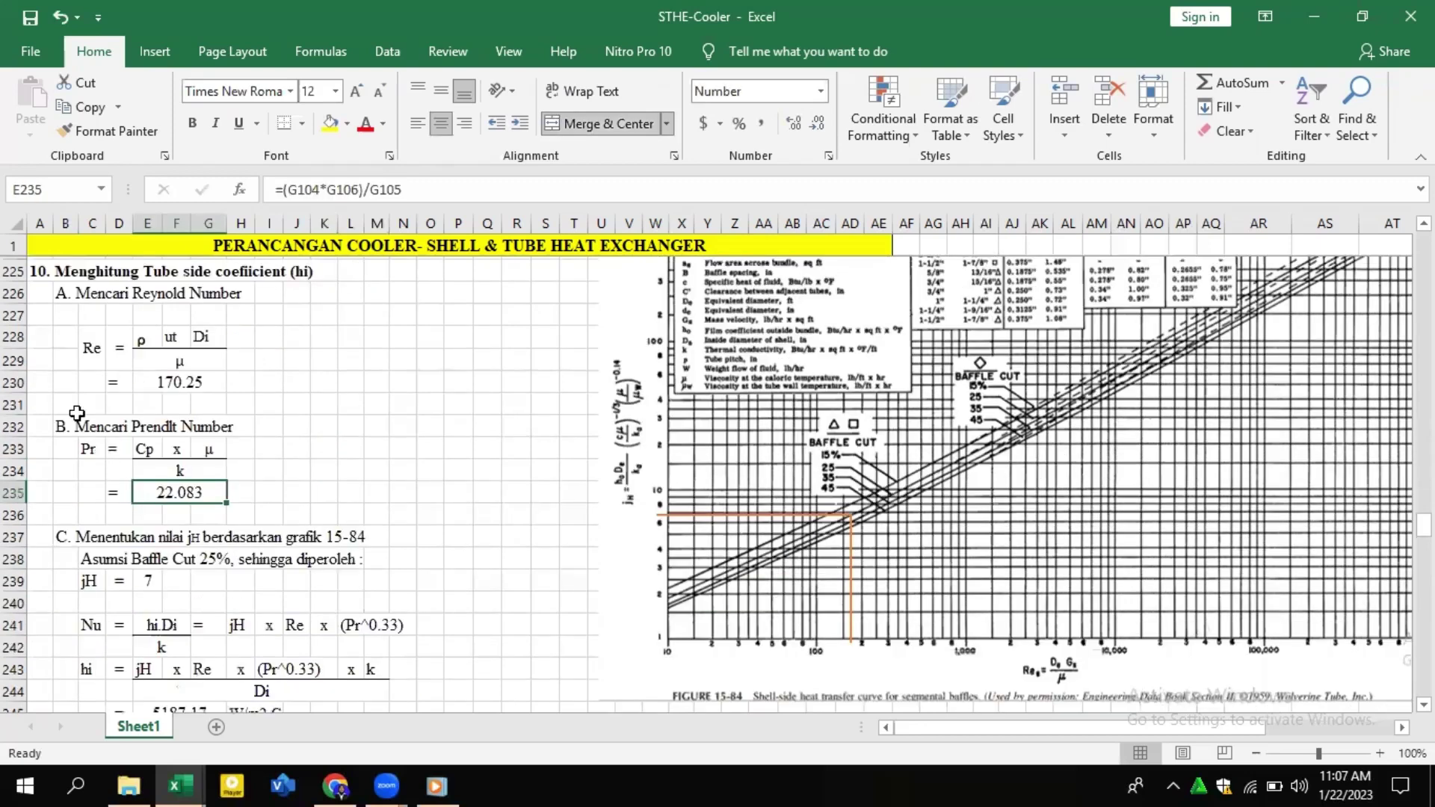
{"action": "left_click", "coordinate": [118, 401]}
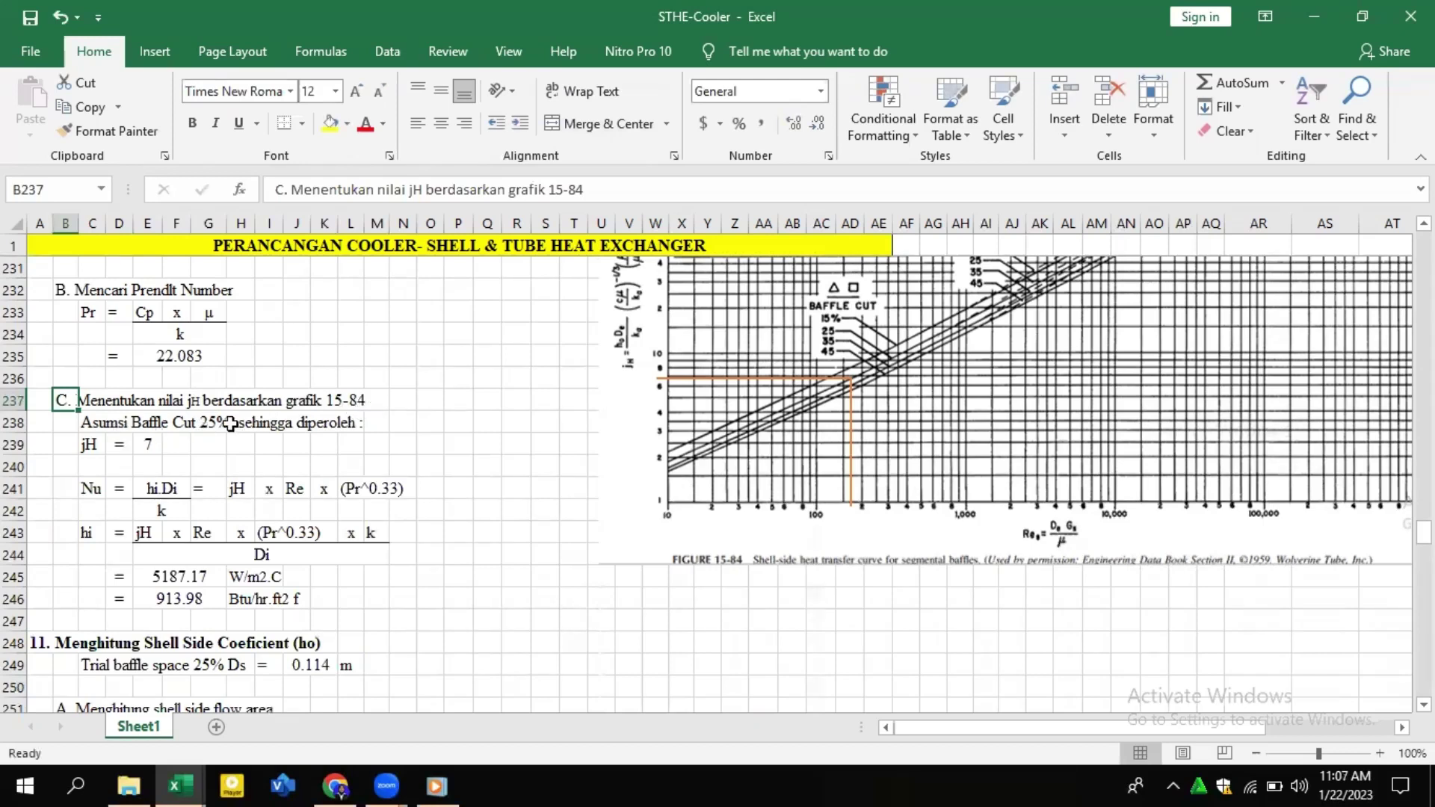
{"action": "scroll", "coordinate": [627, 421], "scroll_direction": "up", "scroll_amount": 3}
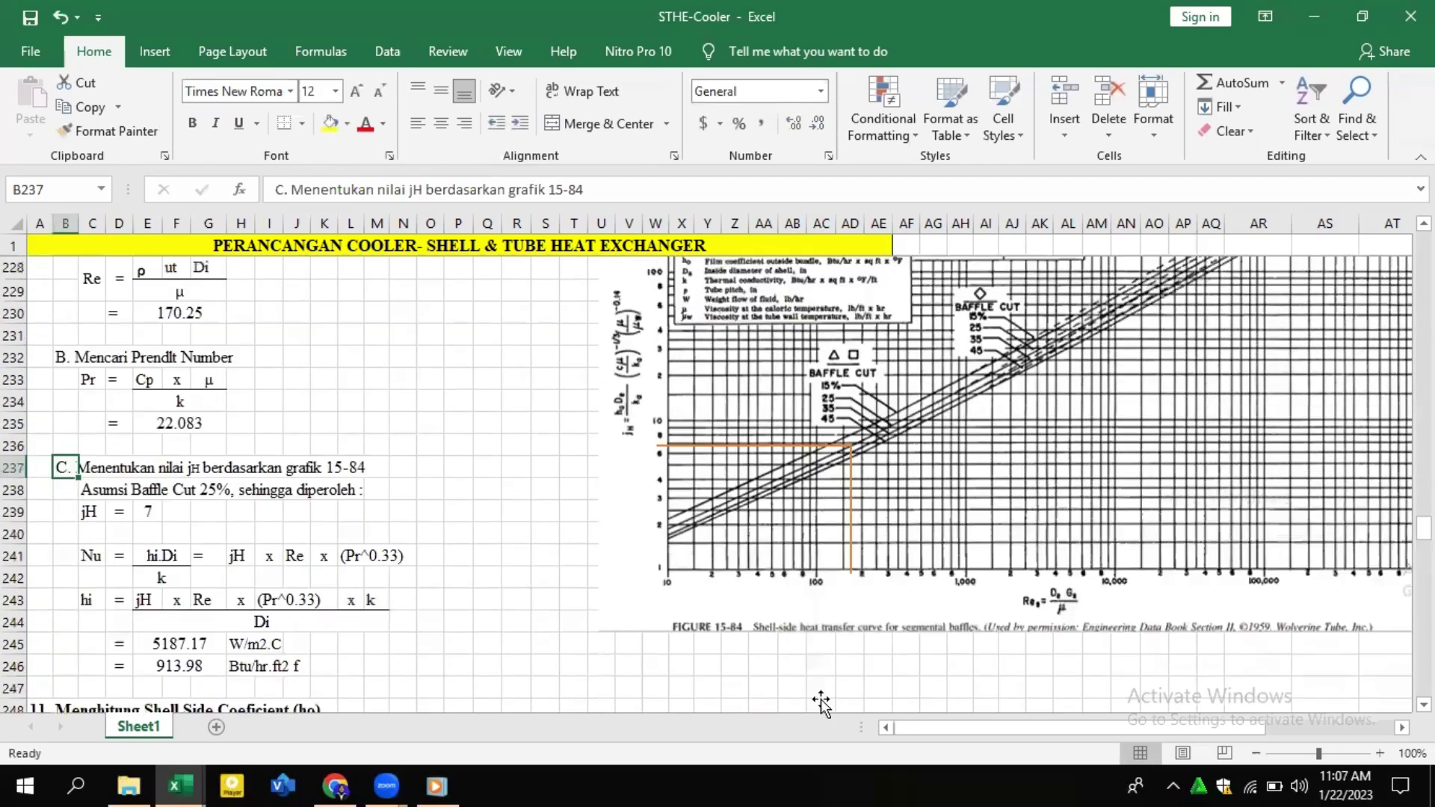
{"action": "left_click_drag", "start_coordinate": [917, 724], "coordinate": [949, 729]}
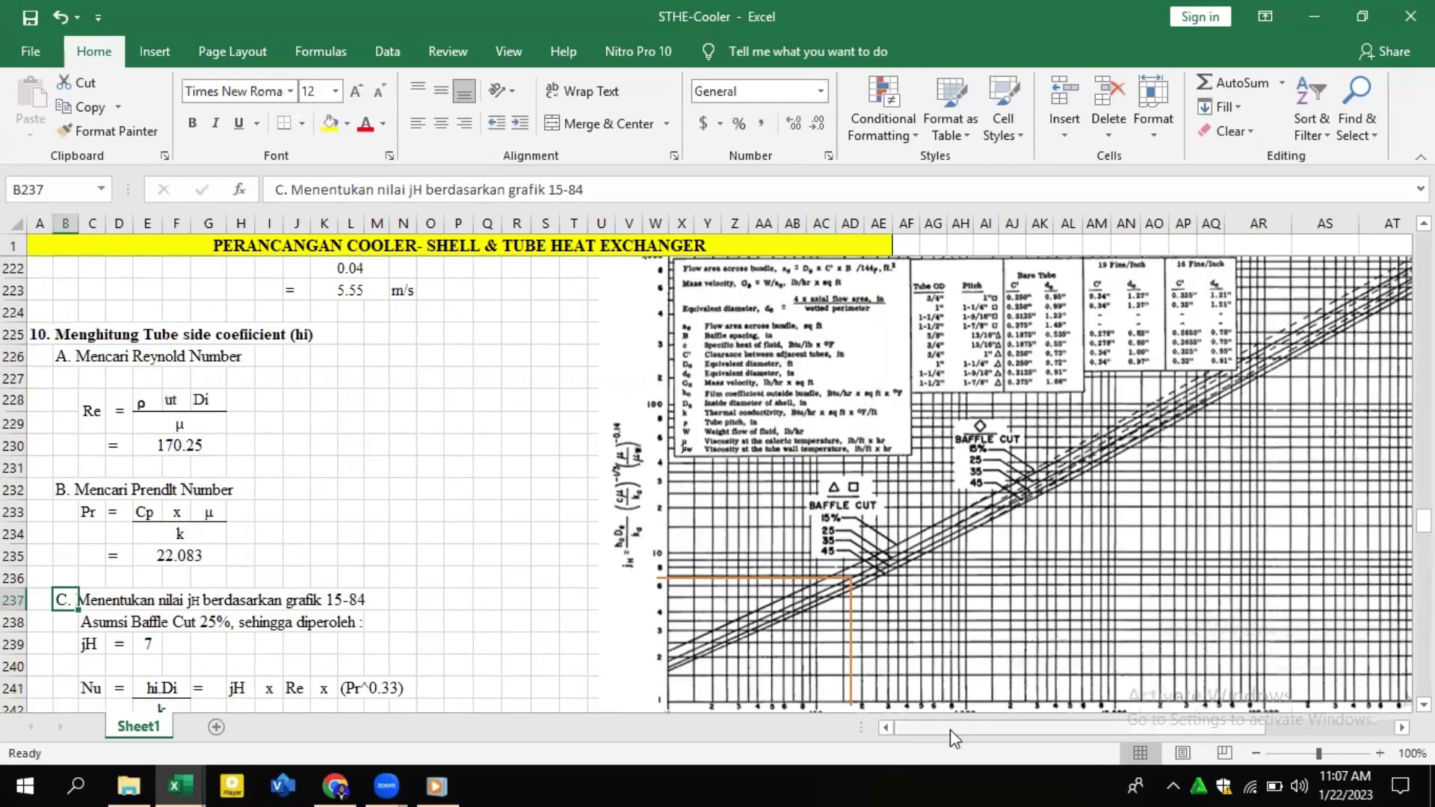
{"action": "scroll", "coordinate": [908, 577], "scroll_direction": "down", "scroll_amount": 2}
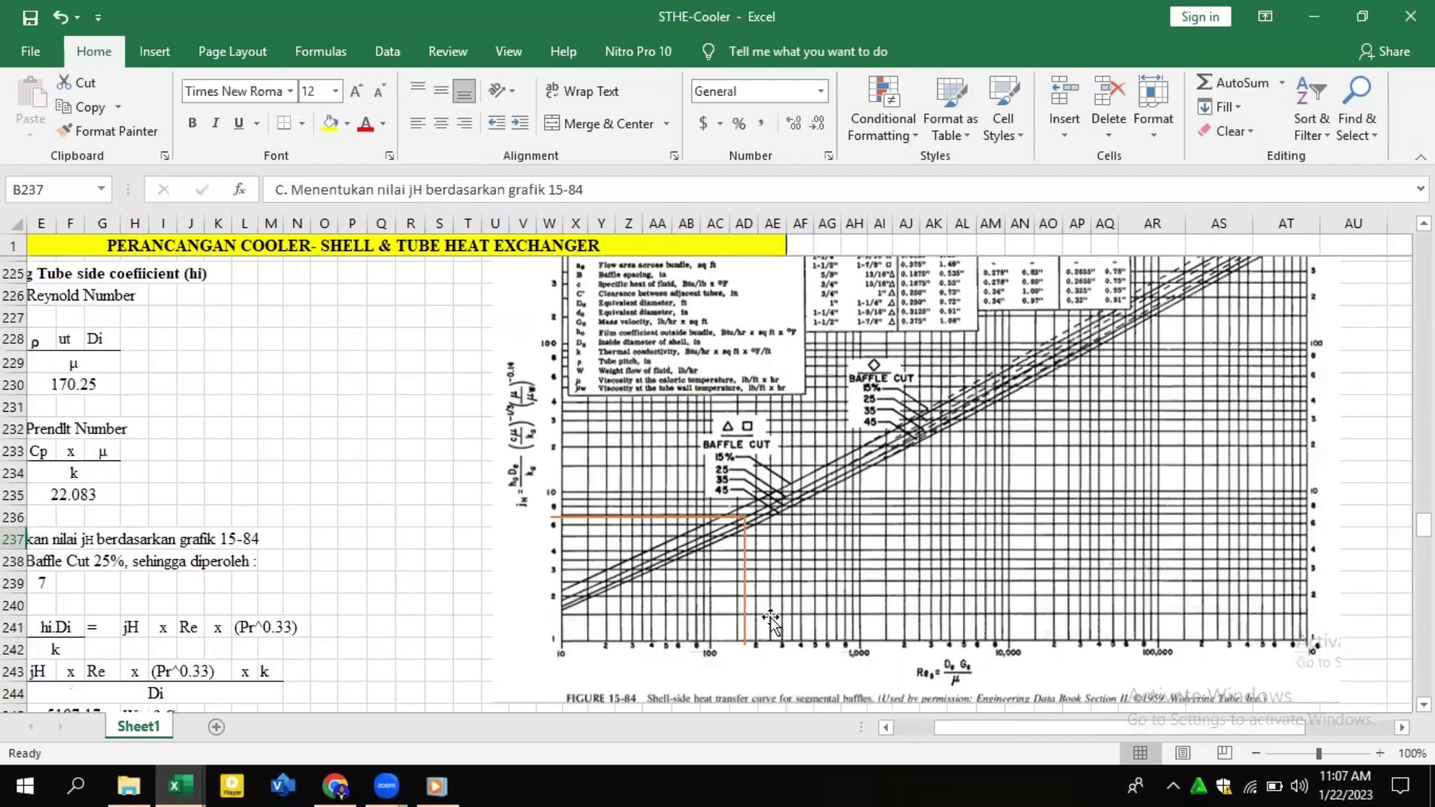
{"action": "scroll", "coordinate": [903, 615], "scroll_direction": "up", "scroll_amount": 1}
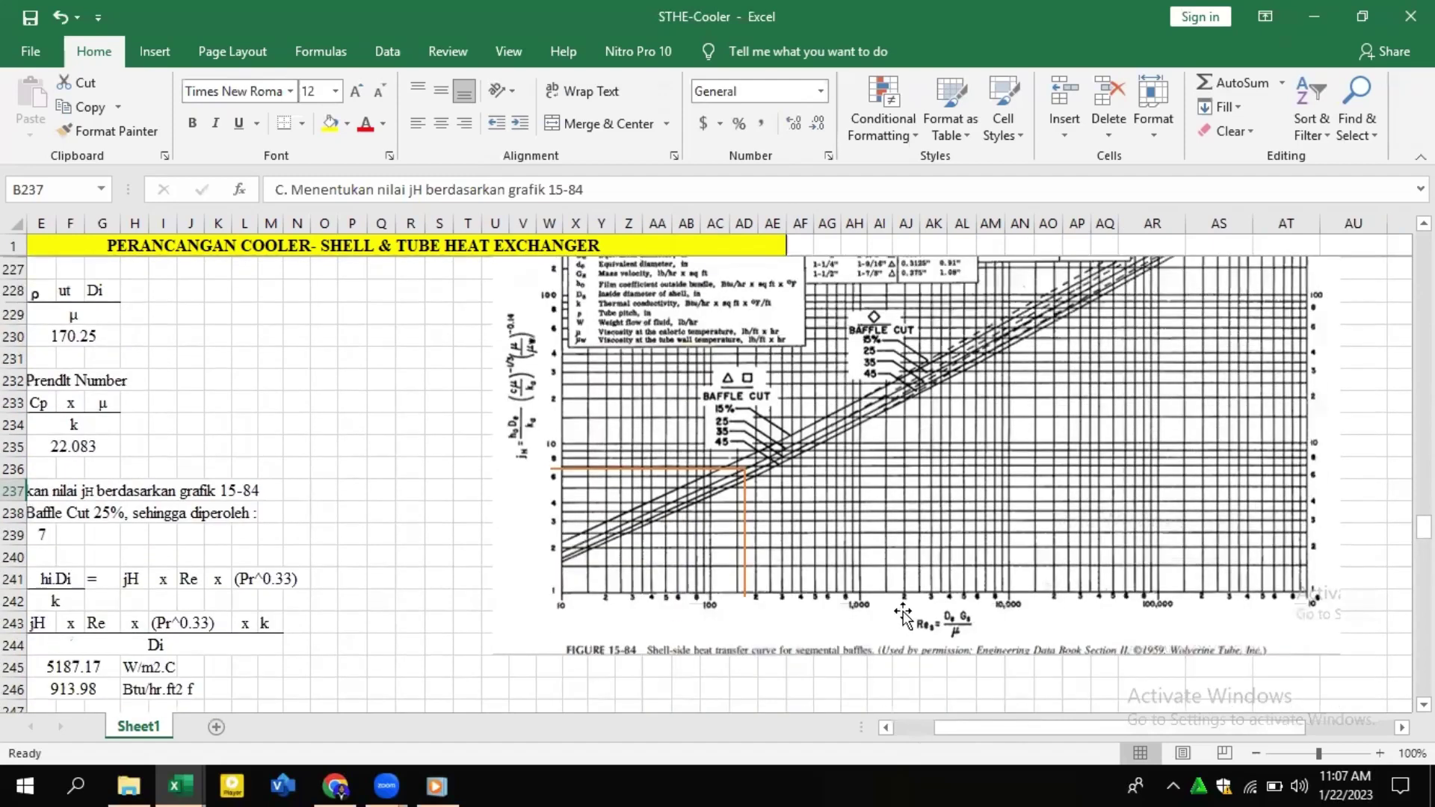
{"action": "scroll", "coordinate": [903, 615], "scroll_direction": "up", "scroll_amount": 2}
{"action": "scroll", "coordinate": [724, 589], "scroll_direction": "up", "scroll_amount": 1}
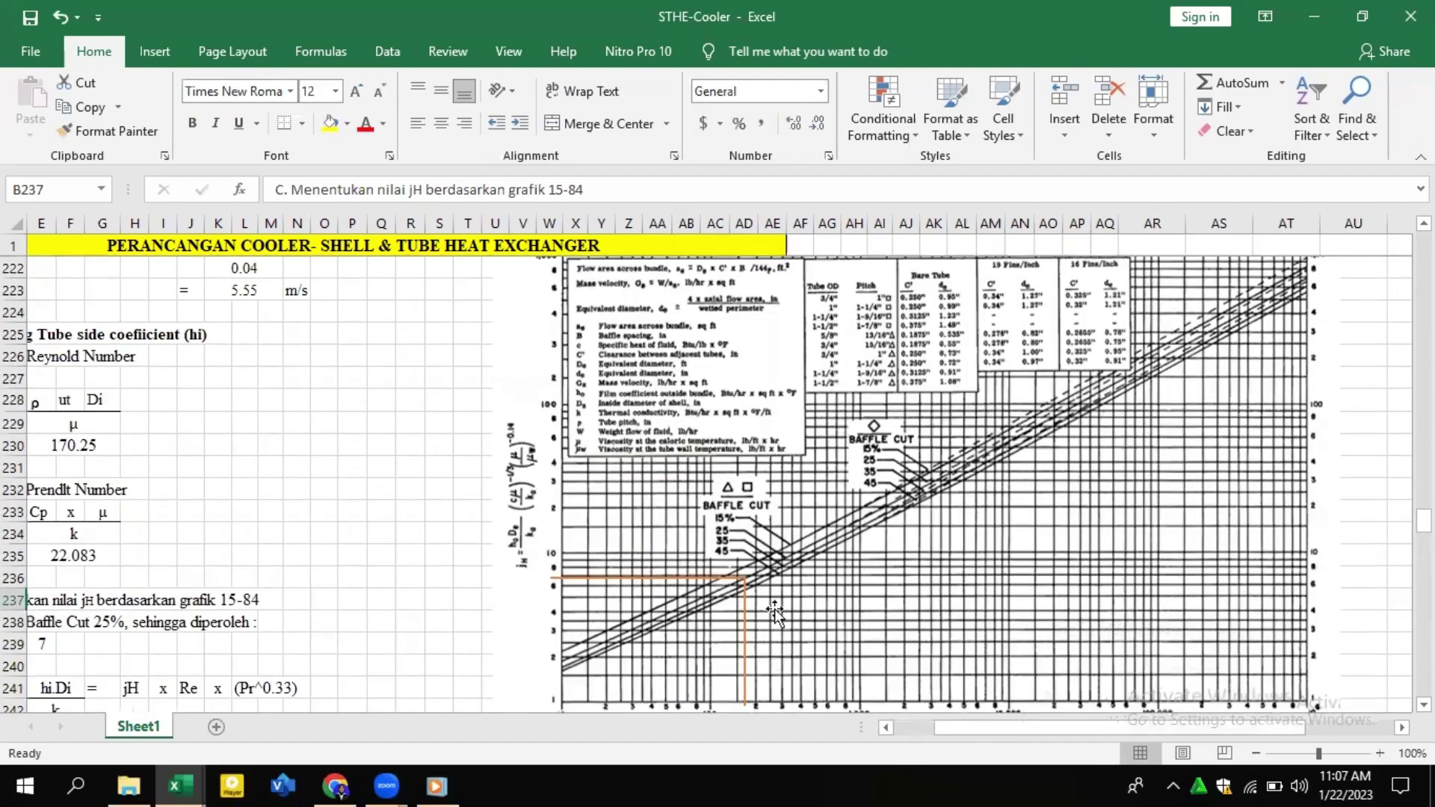
{"action": "scroll", "coordinate": [775, 612], "scroll_direction": "down", "scroll_amount": 1}
{"action": "scroll", "coordinate": [764, 592], "scroll_direction": "up", "scroll_amount": 1}
{"action": "scroll", "coordinate": [743, 699], "scroll_direction": "down", "scroll_amount": 1}
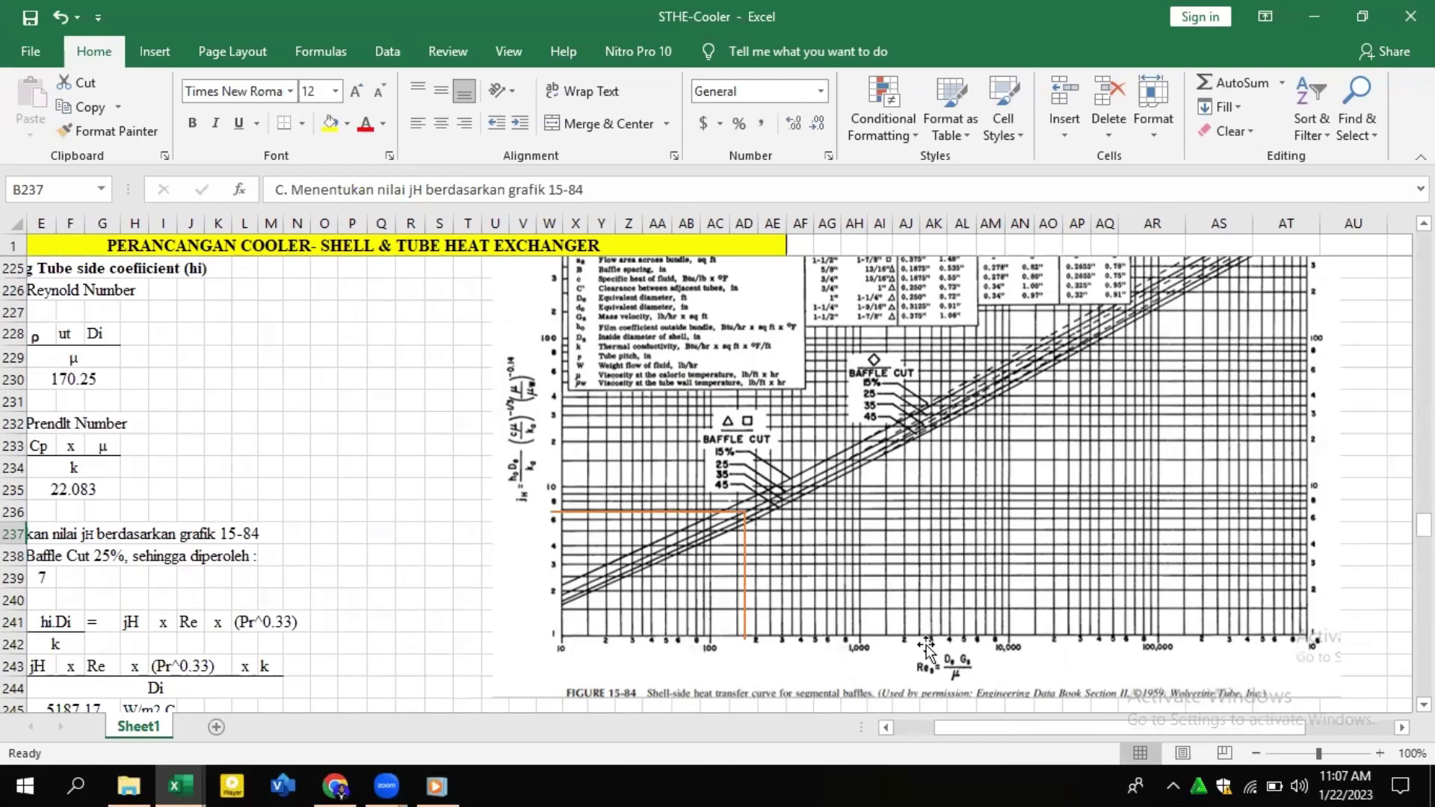
{"action": "left_click_drag", "start_coordinate": [995, 731], "coordinate": [852, 732]}
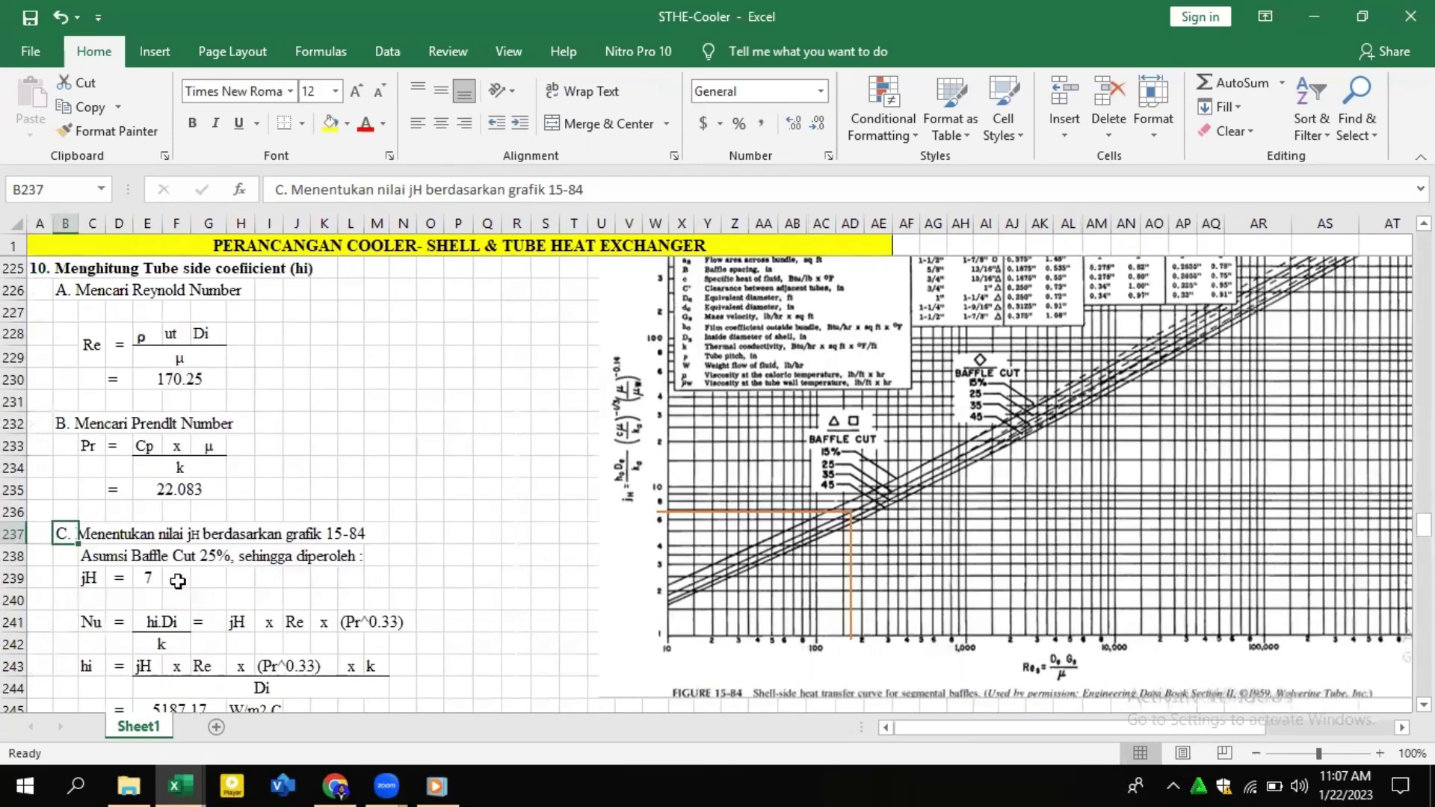
Examine the Nusselt number equation, covering its hi.Di and k fraction and the jH and Re terms.
{"action": "scroll", "coordinate": [177, 574], "scroll_direction": "down", "scroll_amount": 1}
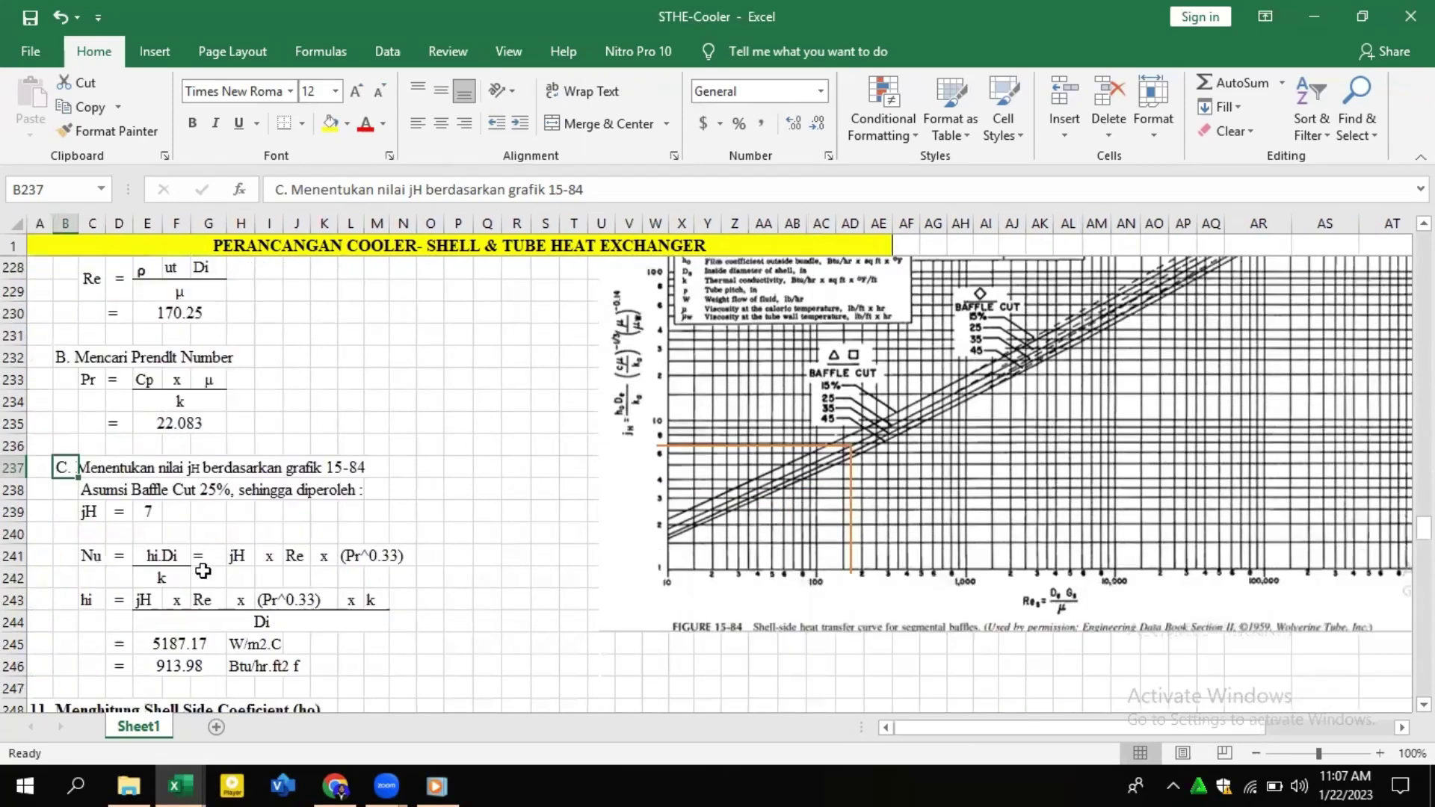
{"action": "left_click", "coordinate": [68, 535]}
{"action": "left_click", "coordinate": [249, 557], "text": "shift"}
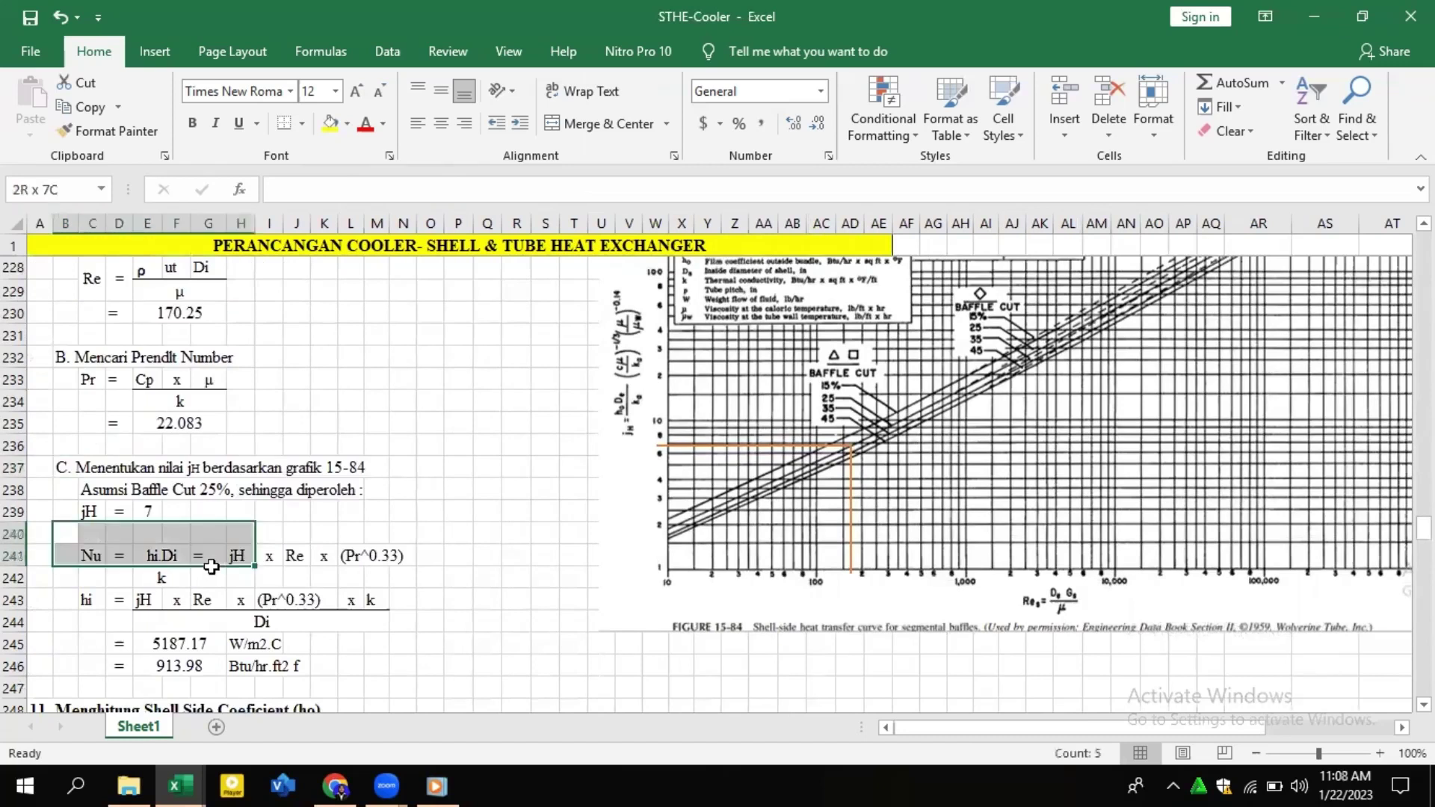
{"action": "left_click", "coordinate": [156, 540], "text": "shift"}
{"action": "left_click", "coordinate": [154, 560]}
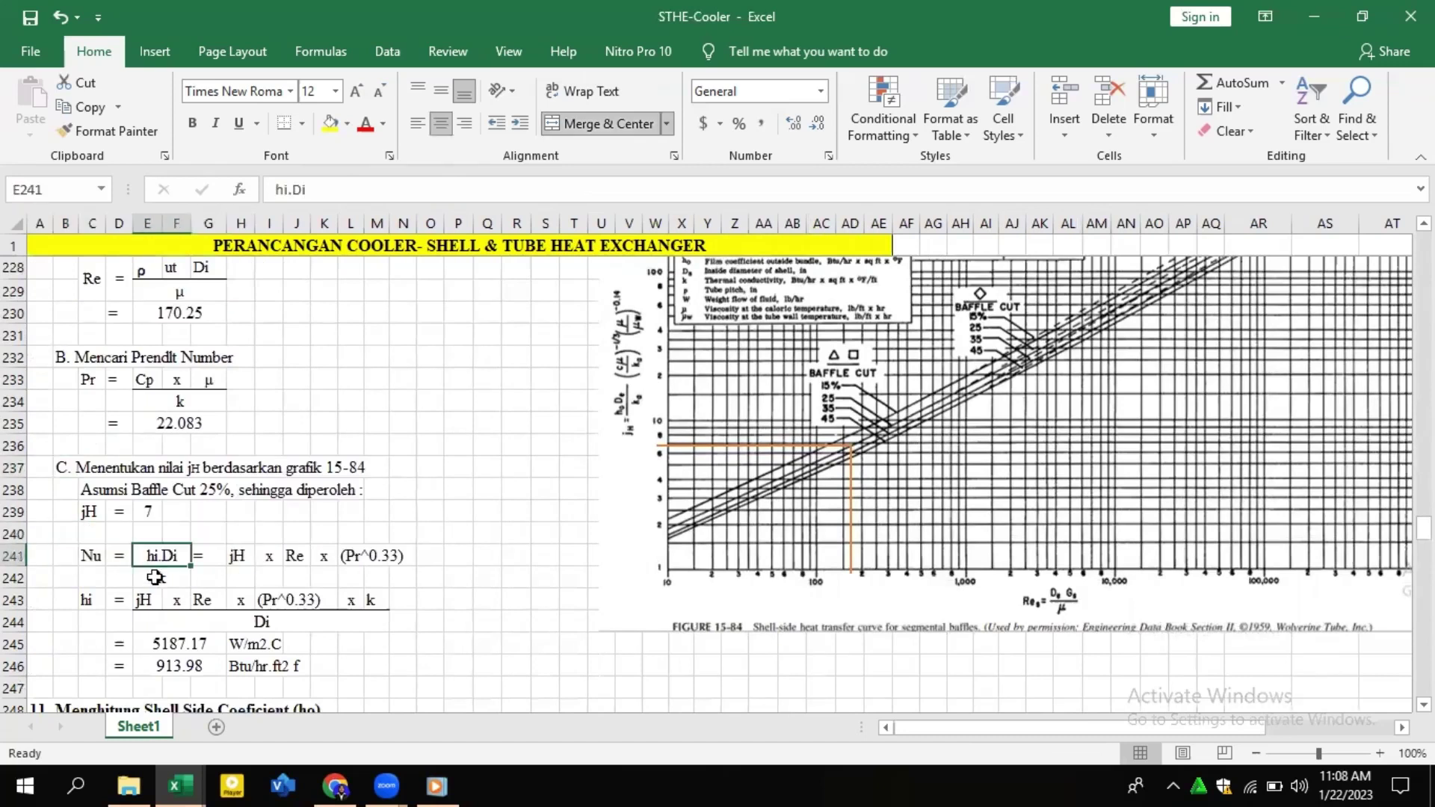
{"action": "left_click", "coordinate": [153, 579]}
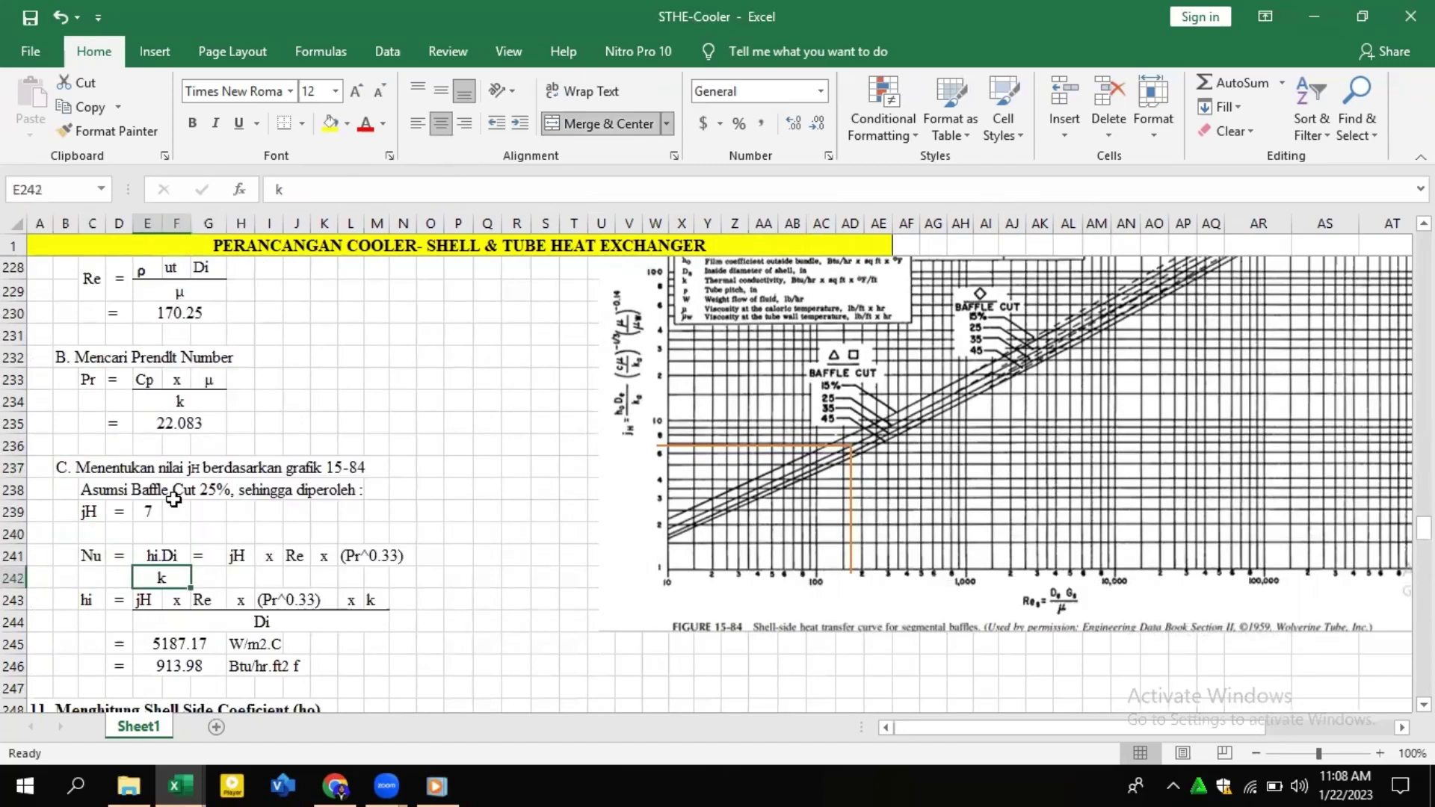
{"action": "left_click", "coordinate": [242, 557]}
{"action": "left_click", "coordinate": [296, 553]}
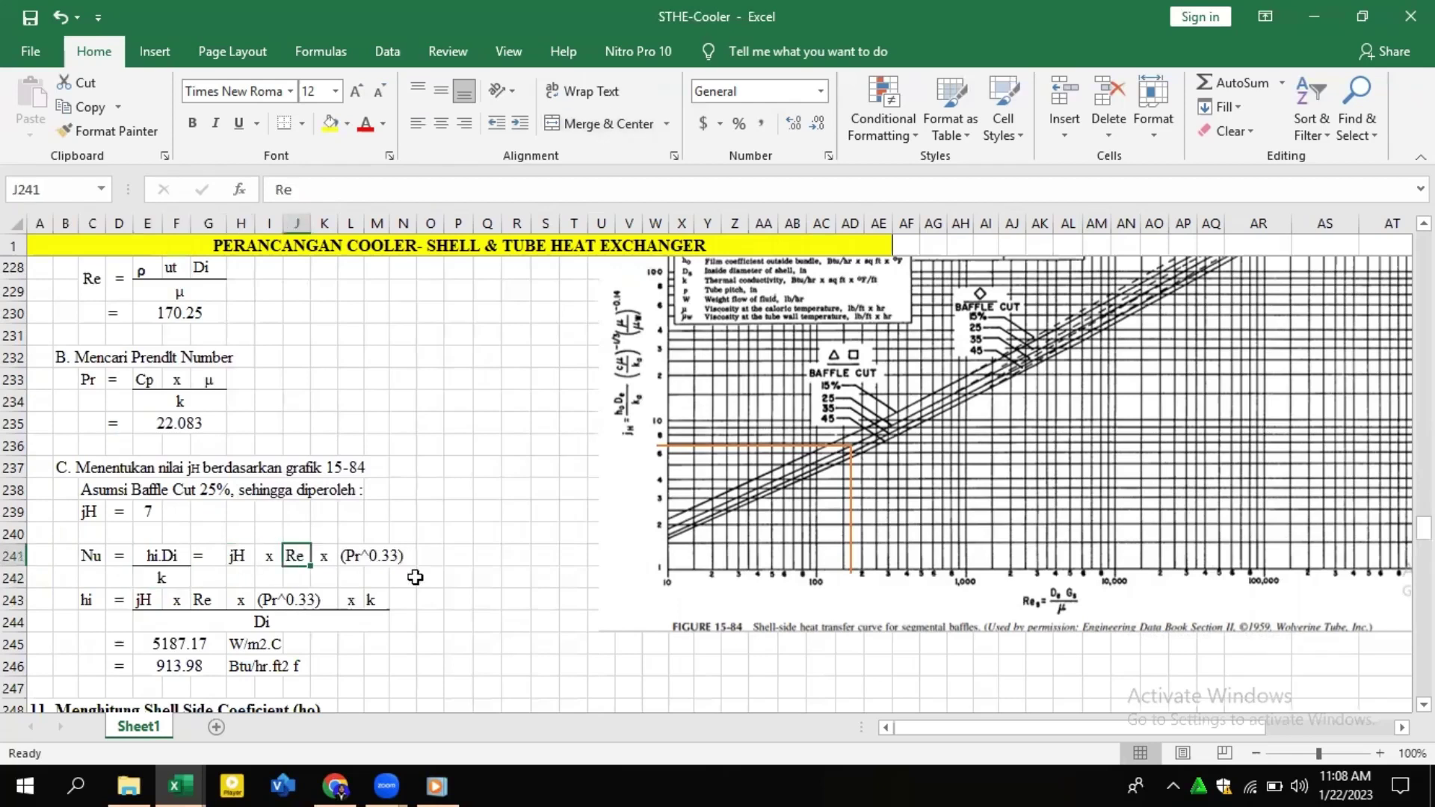
Examine how the Nusselt relation is rearranged into the hi equation with jH, Re, Pr^0.33, k and Di.
{"action": "left_click", "coordinate": [160, 555]}
{"action": "left_click", "coordinate": [93, 601]}
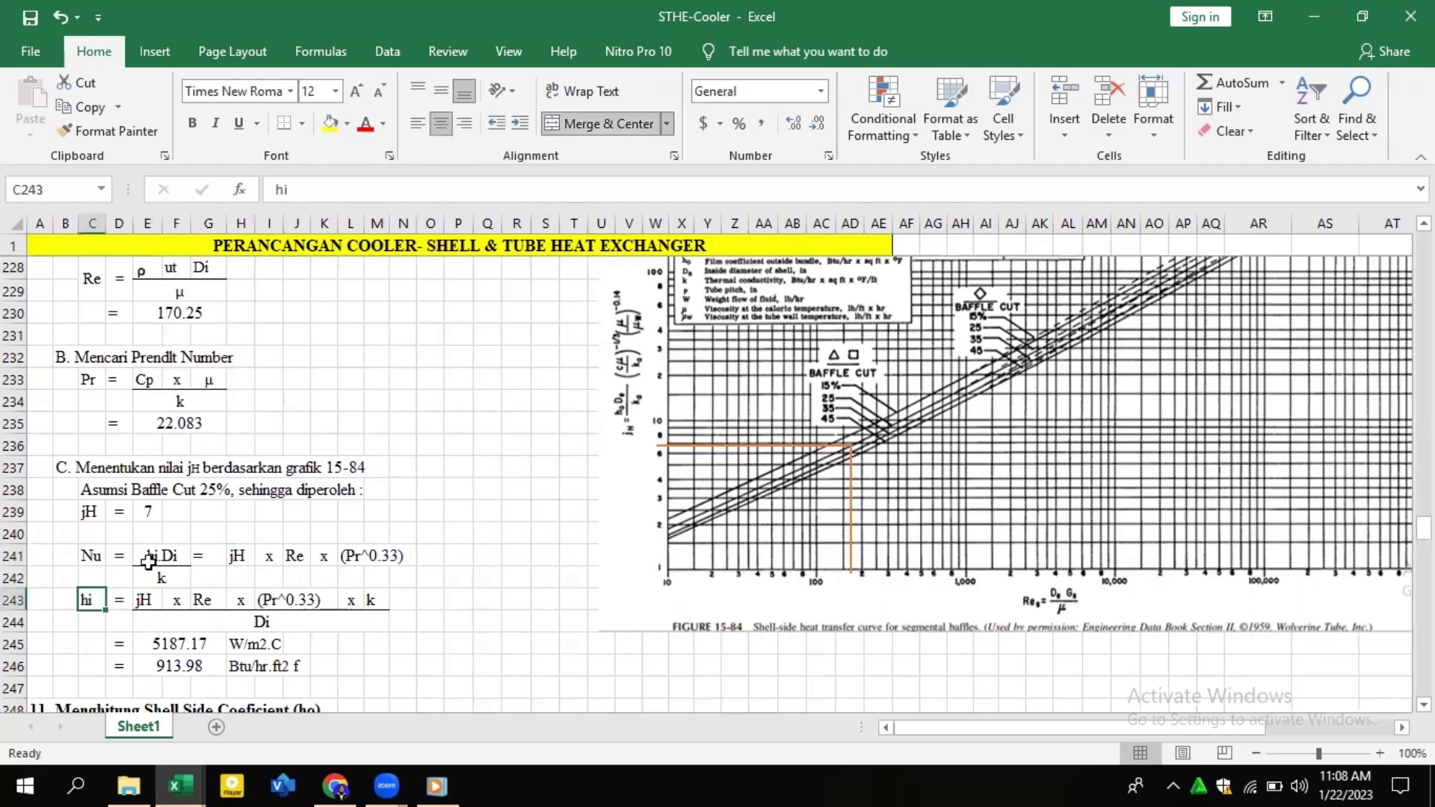
{"action": "left_click", "coordinate": [150, 598]}
{"action": "left_click", "coordinate": [206, 600]}
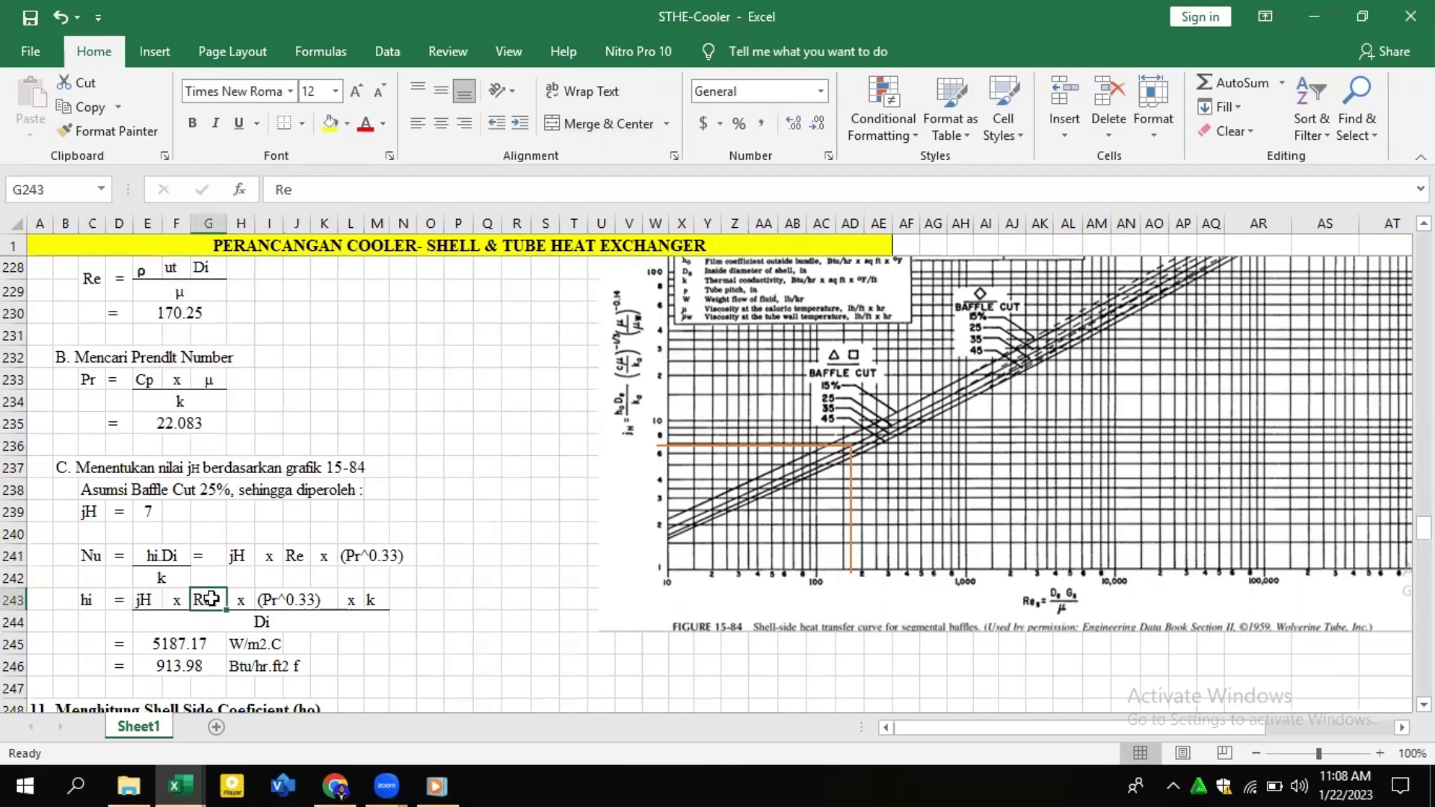
{"action": "left_click", "coordinate": [298, 601]}
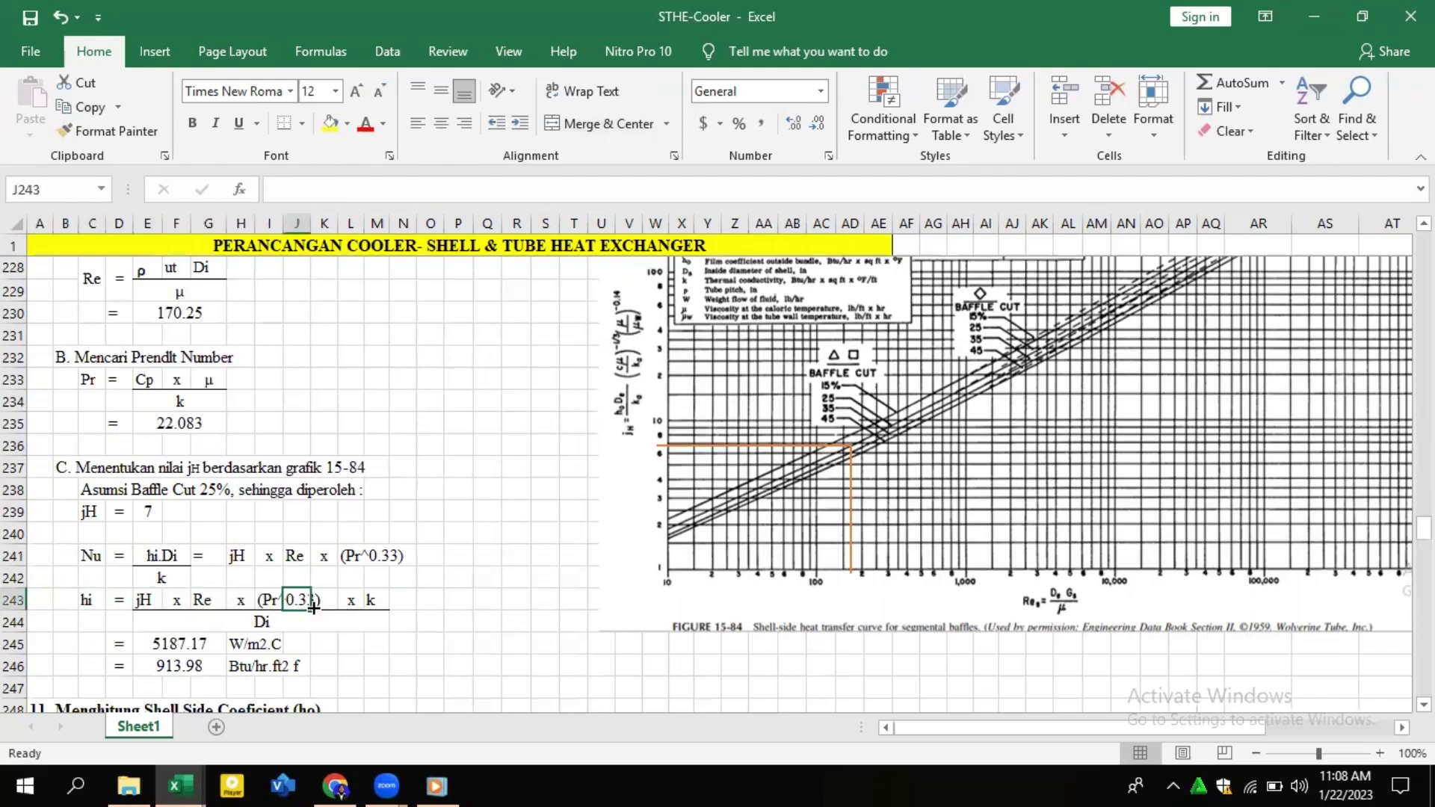
{"action": "left_click", "coordinate": [252, 626]}
{"action": "left_click", "coordinate": [426, 552]}
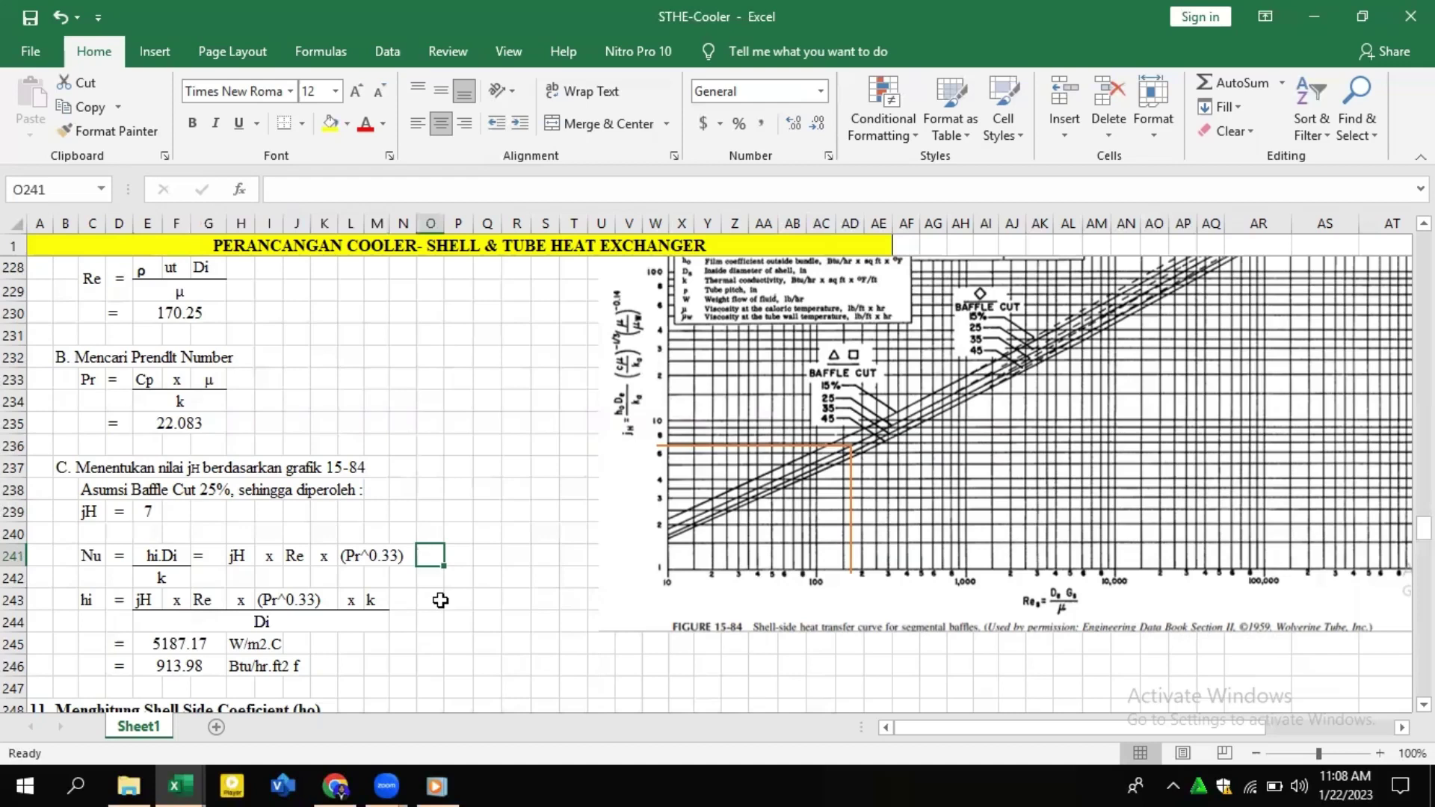
{"action": "scroll", "coordinate": [426, 553], "scroll_direction": "down", "scroll_amount": 1}
{"action": "left_click", "coordinate": [394, 529]}
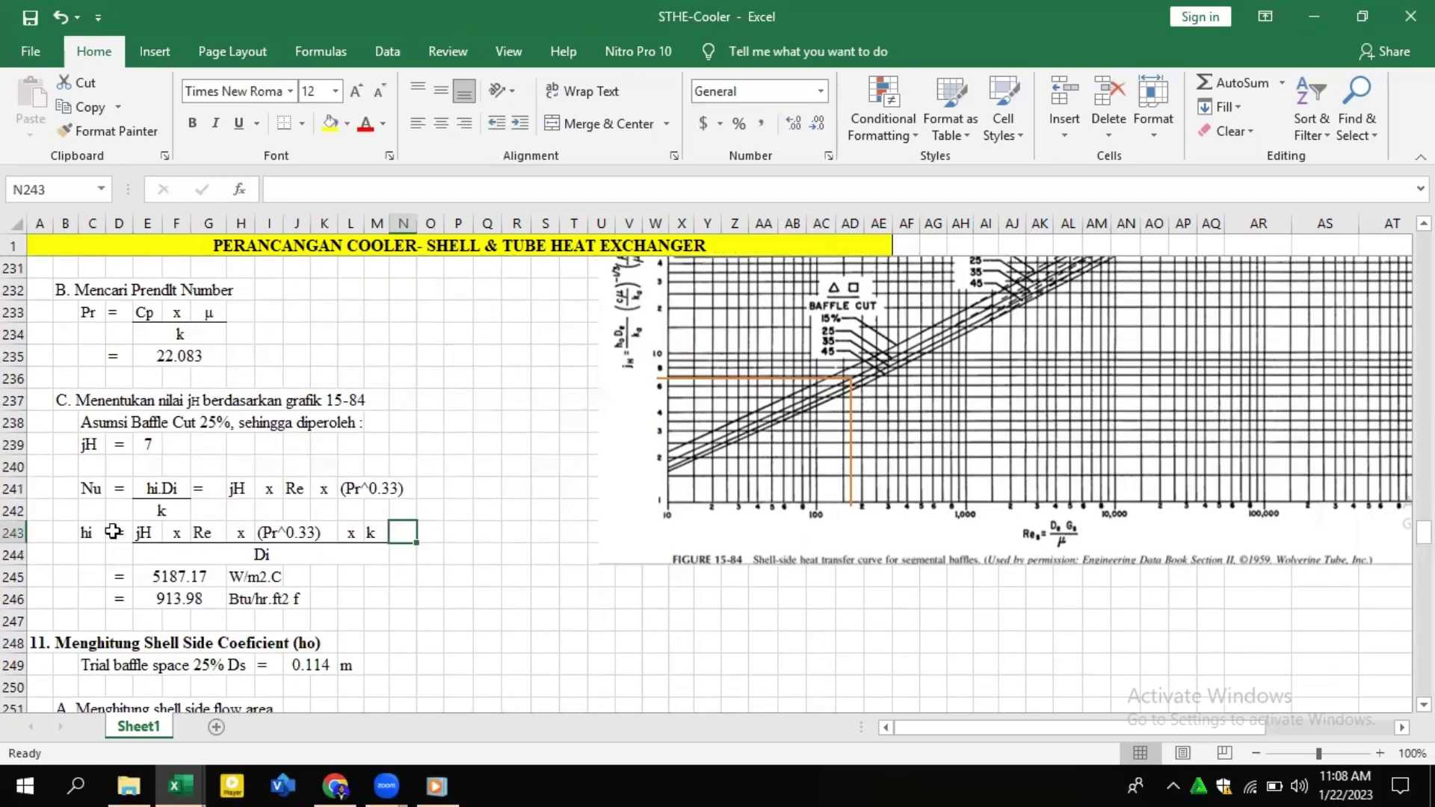
Examine the formula that calculates hi in W/m2.C from jH, Re, Pr^0.33, k and Di.
{"action": "scroll", "coordinate": [111, 532], "scroll_direction": "down", "scroll_amount": 1}
{"action": "left_click", "coordinate": [93, 468]}
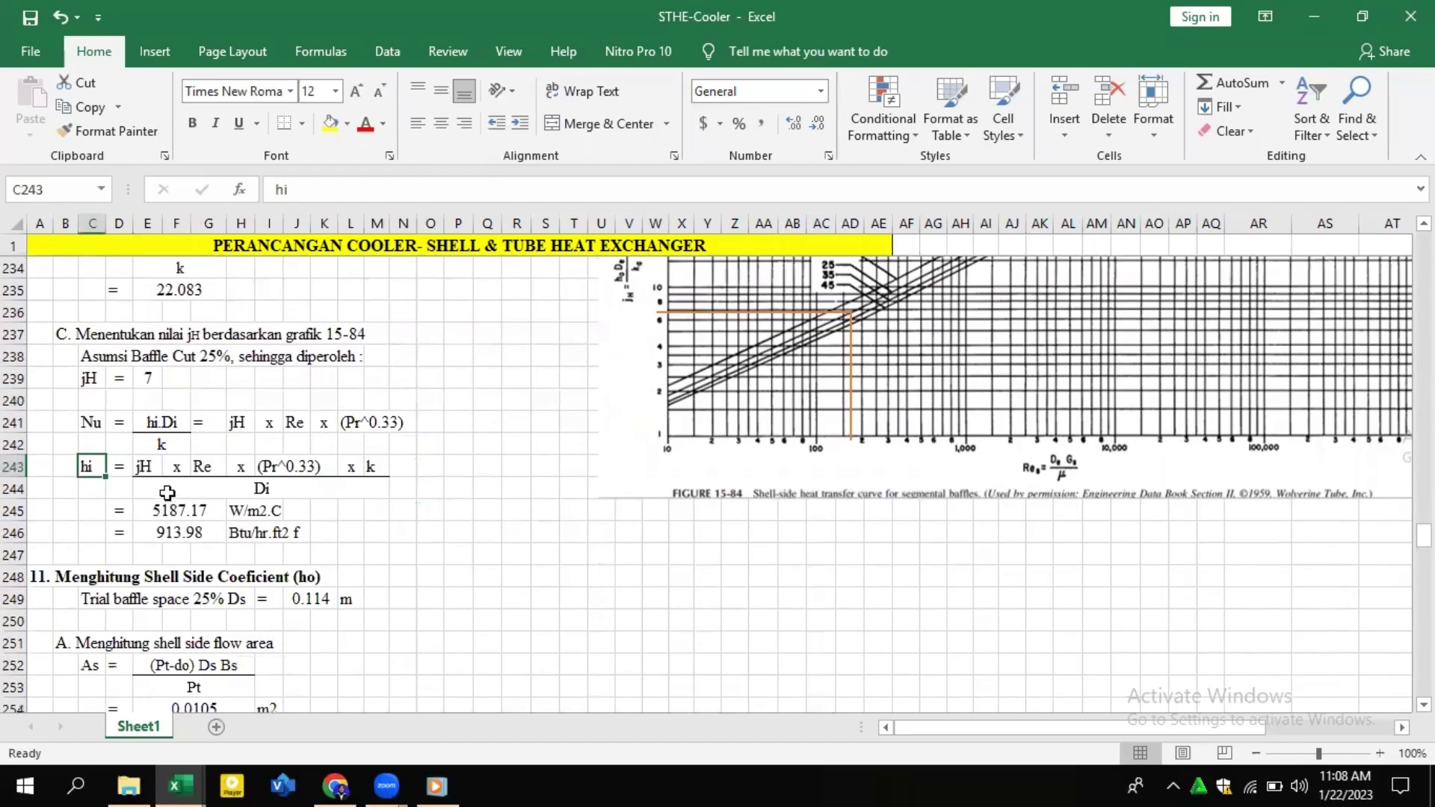
{"action": "left_click", "coordinate": [168, 508]}
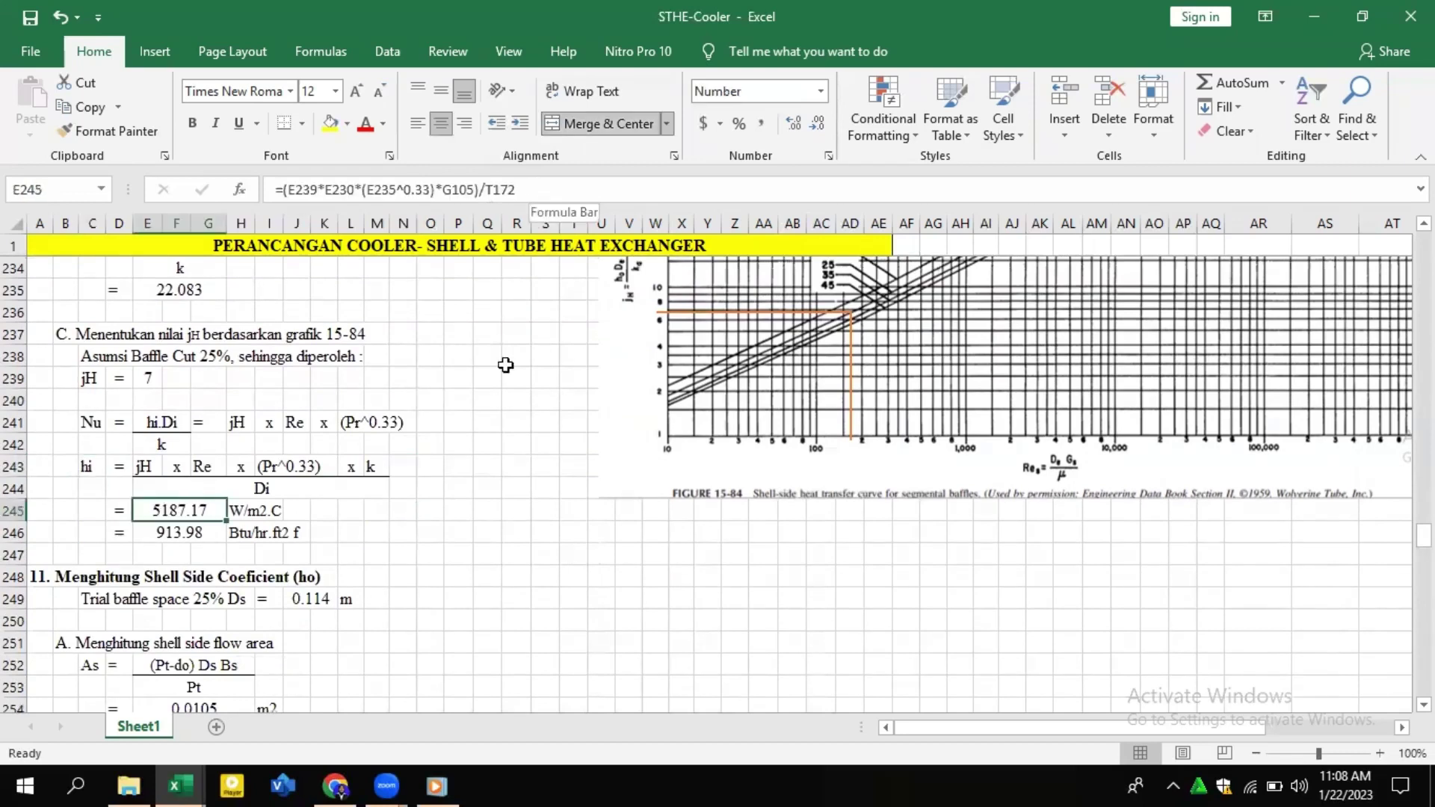
{"action": "left_click", "coordinate": [378, 510]}
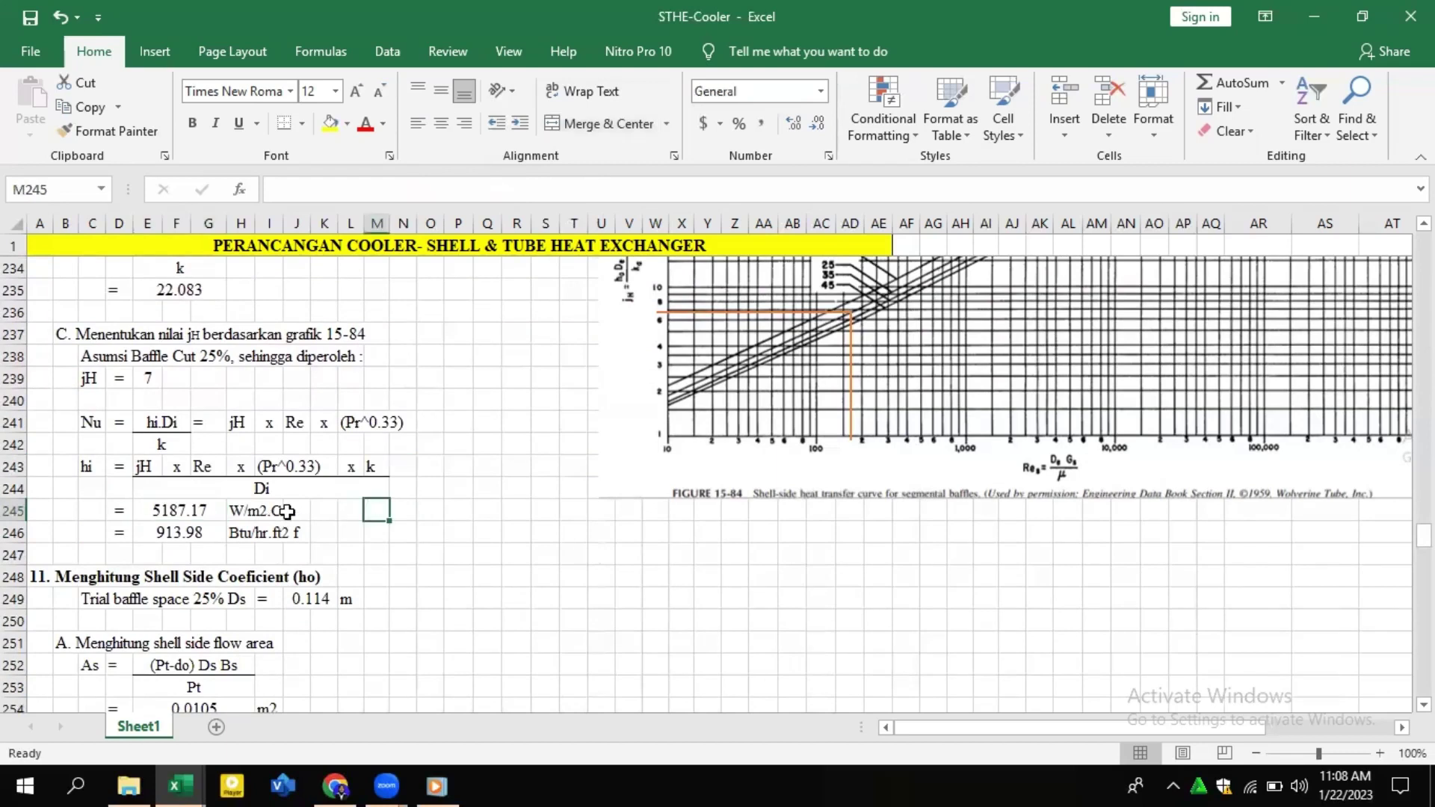
Check the formula that converts the hi result from W/m2.C to Btu/hr.ft2 F.
{"action": "left_click", "coordinate": [295, 512]}
{"action": "left_click", "coordinate": [215, 514]}
{"action": "left_click", "coordinate": [213, 532]}
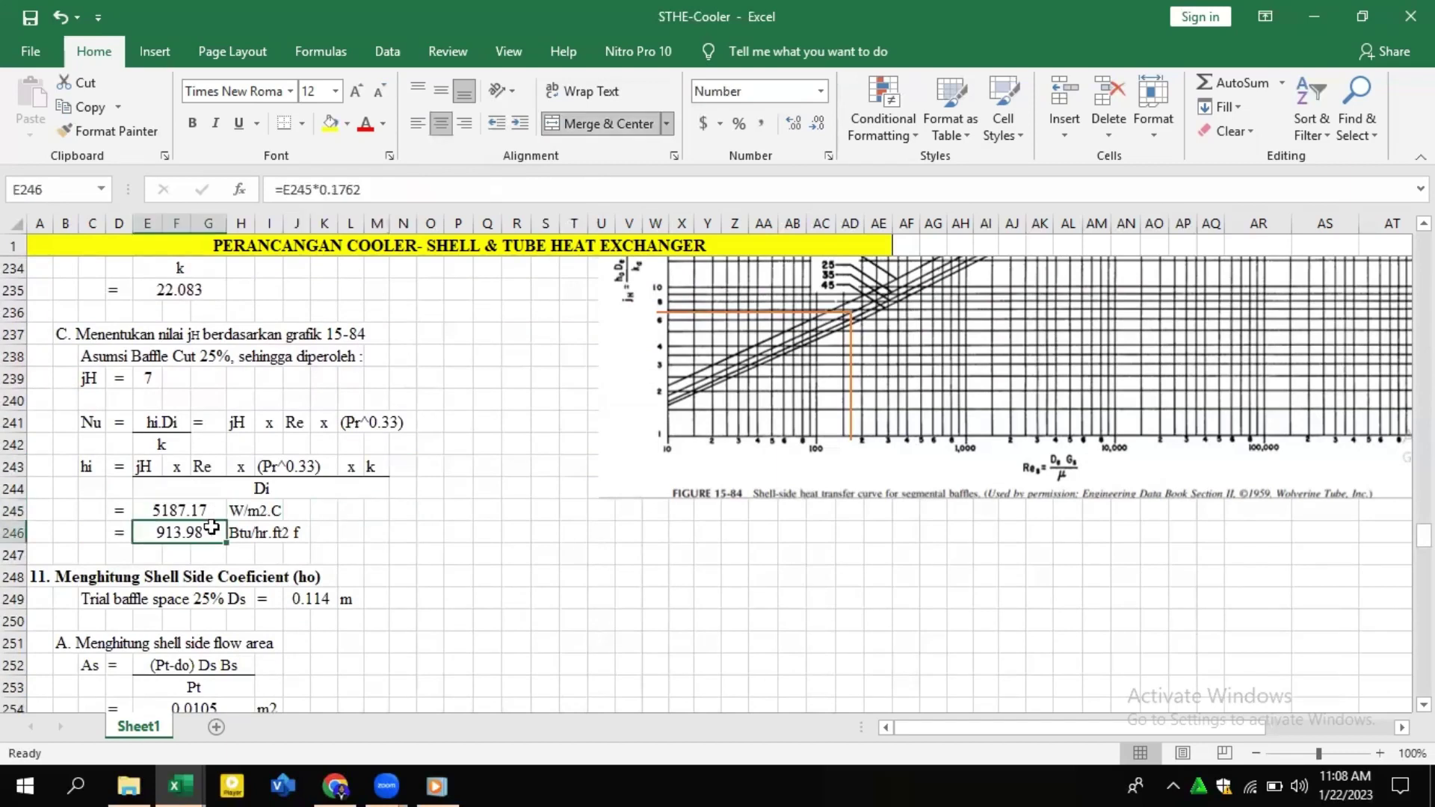
{"action": "left_click", "coordinate": [243, 536]}
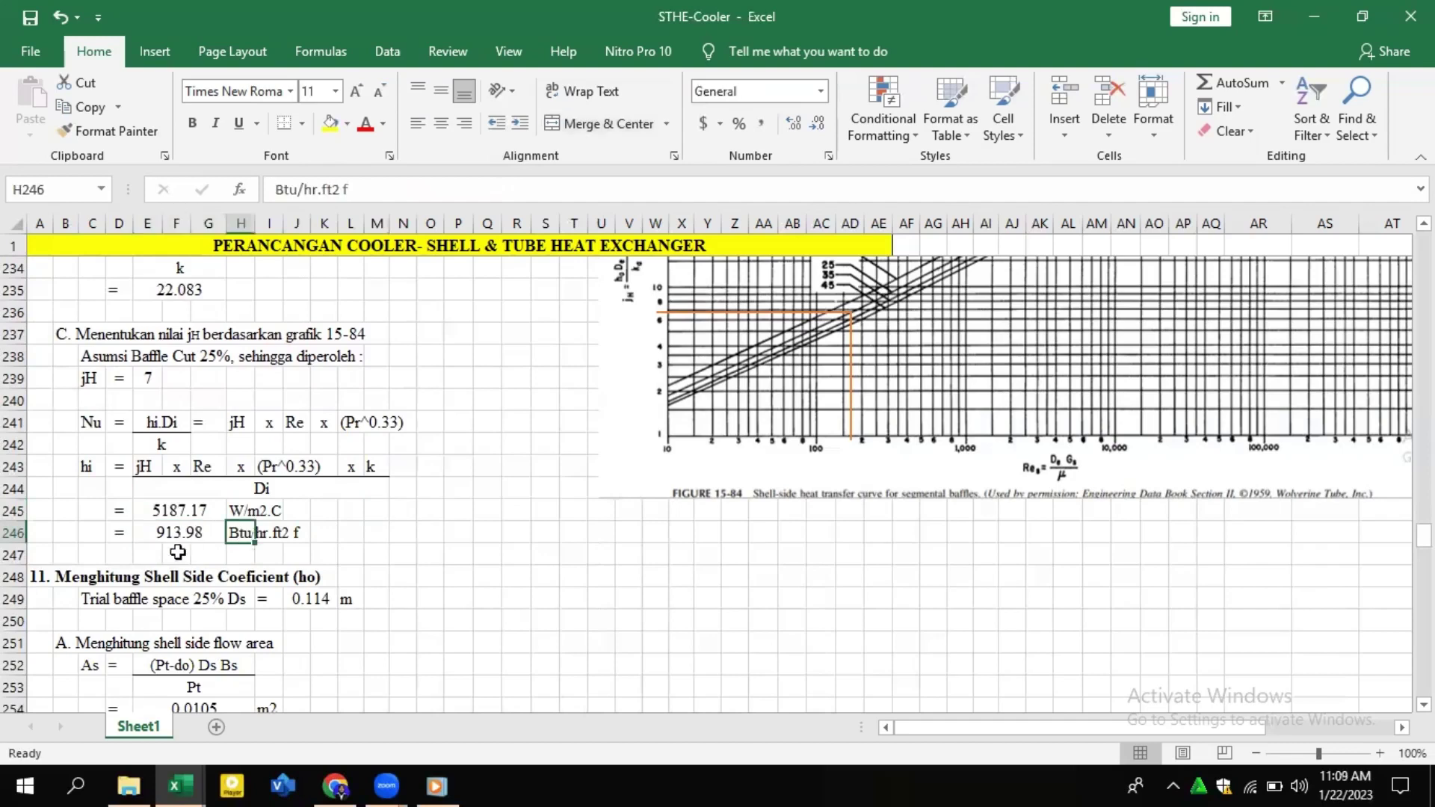
{"action": "left_click", "coordinate": [177, 532]}
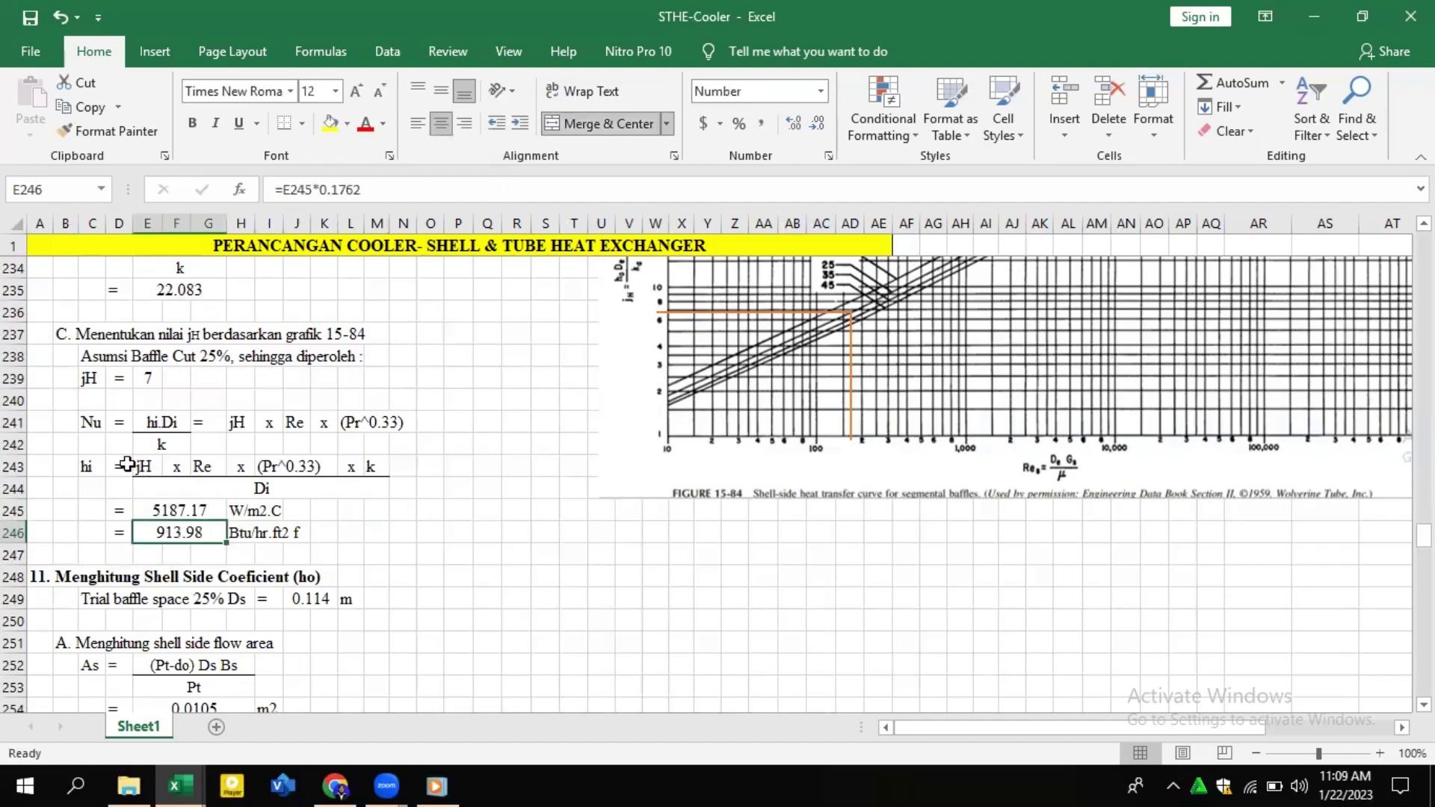
Look back over the Reynolds number, Prandtl number and jH parts of section 10.
{"action": "scroll", "coordinate": [145, 484], "scroll_direction": "up", "scroll_amount": 3}
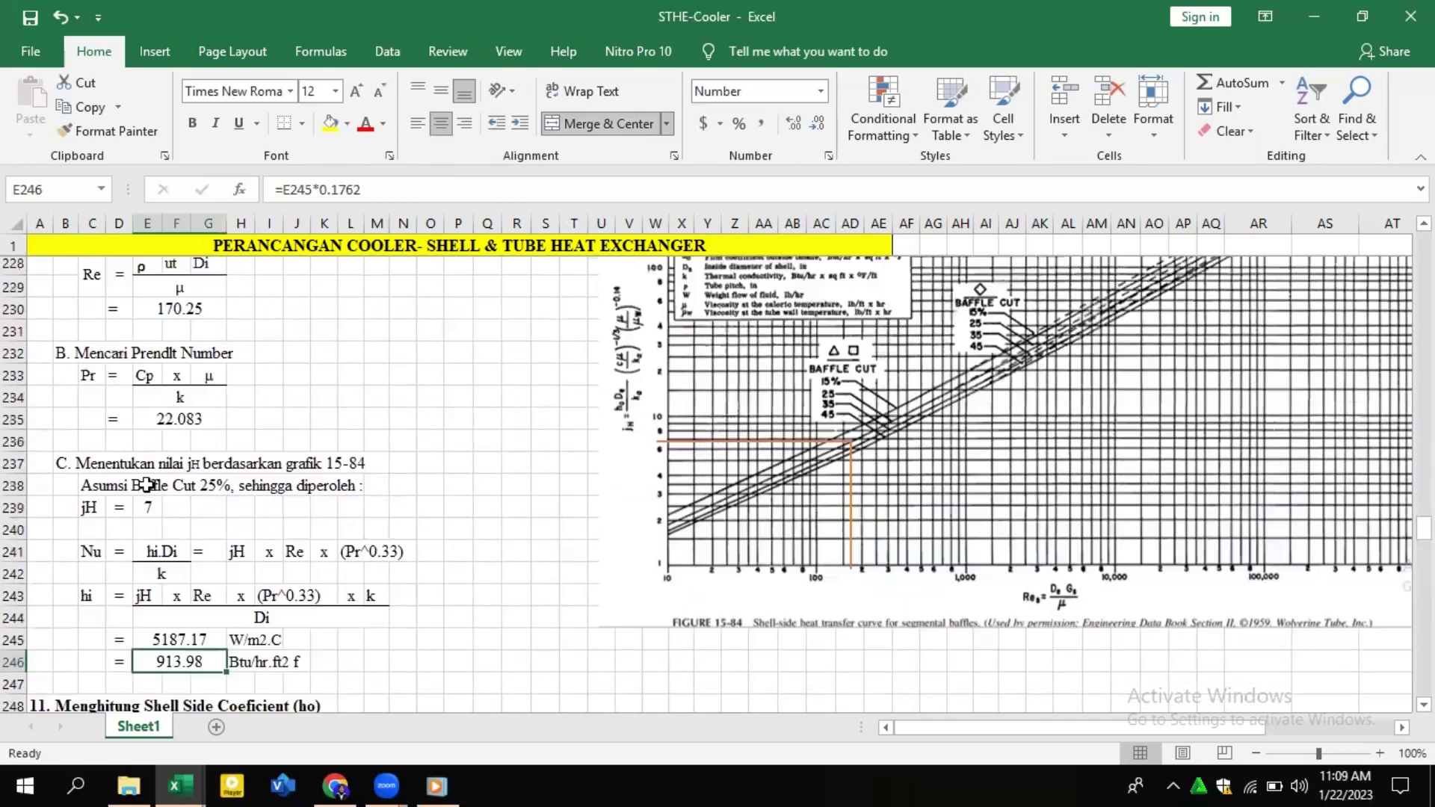
{"action": "scroll", "coordinate": [146, 484], "scroll_direction": "up", "scroll_amount": 2}
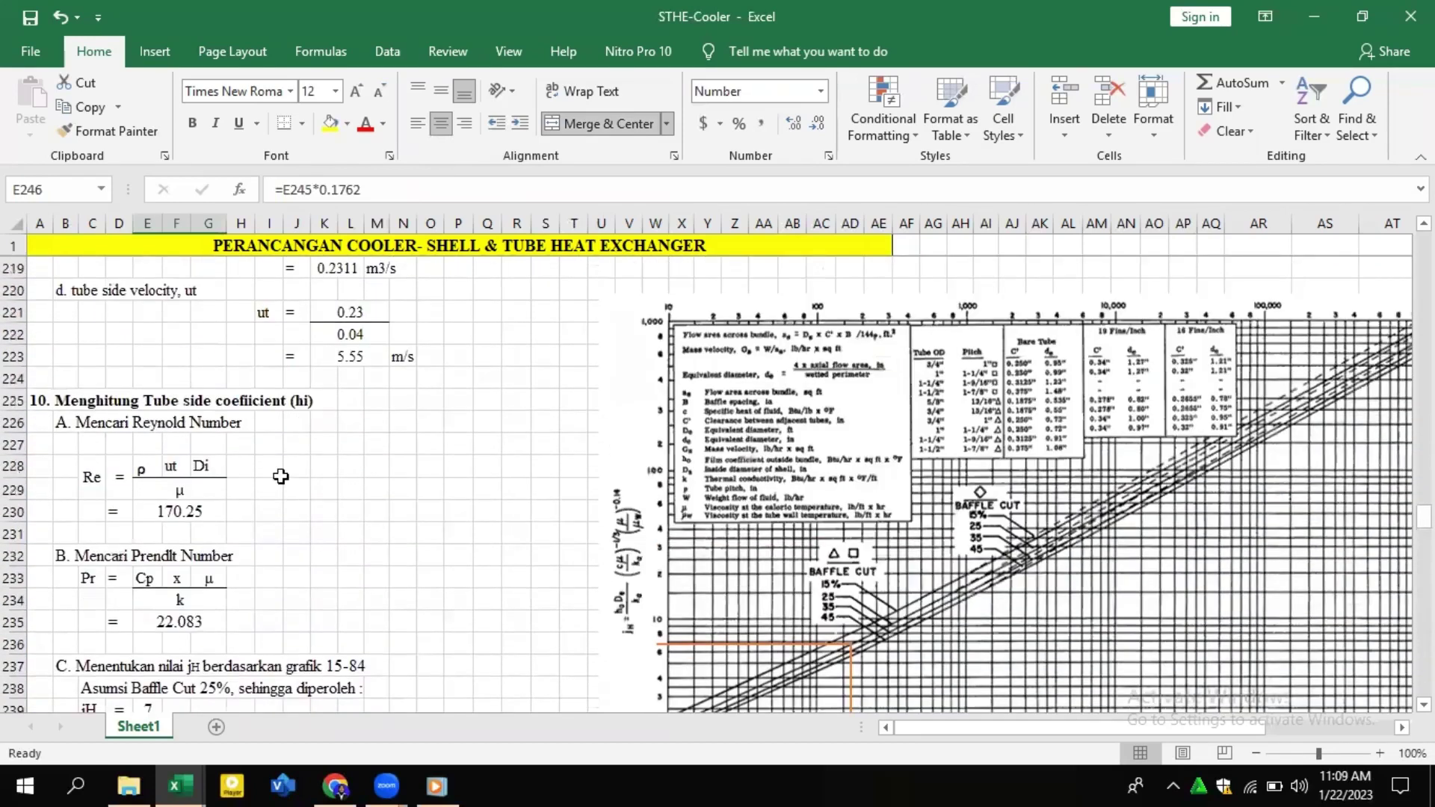
{"action": "scroll", "coordinate": [152, 487], "scroll_direction": "down", "scroll_amount": 3}
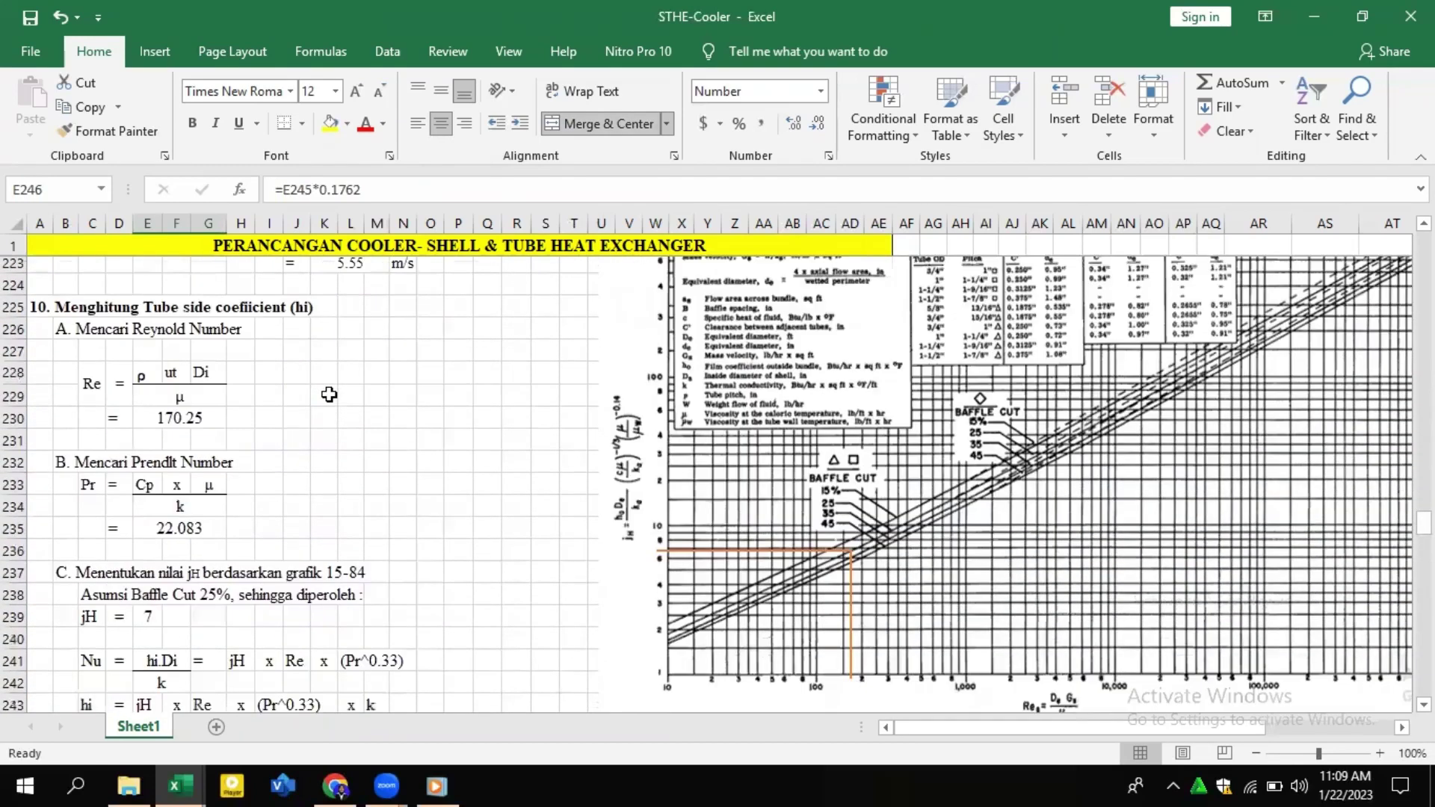
Examine the trial baffle space at 25% Ds and its formula at the start of section 11, Shell Side Coefficient.
{"action": "scroll", "coordinate": [152, 487], "scroll_direction": "down", "scroll_amount": 3}
{"action": "left_click", "coordinate": [39, 509]}
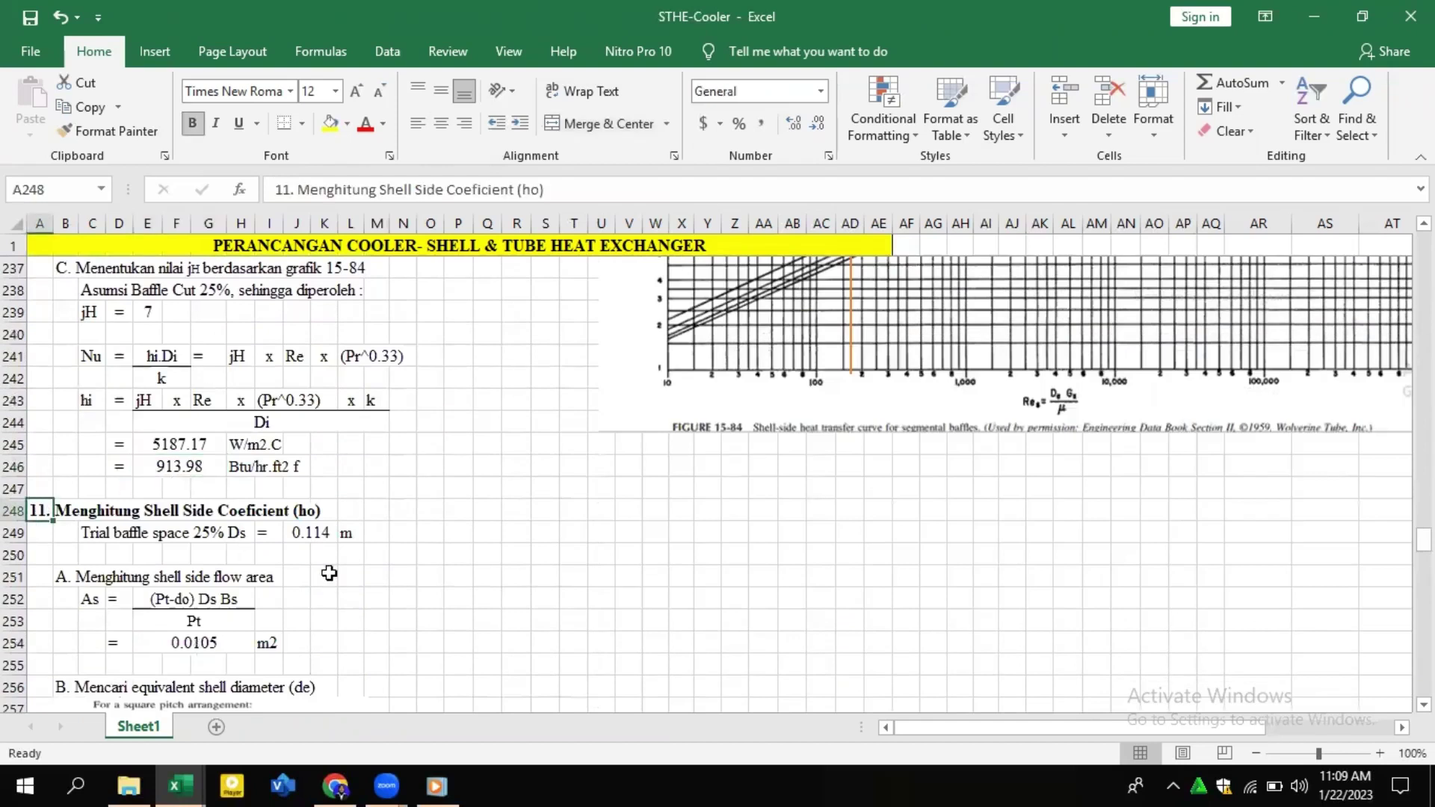
{"action": "left_click", "coordinate": [89, 535]}
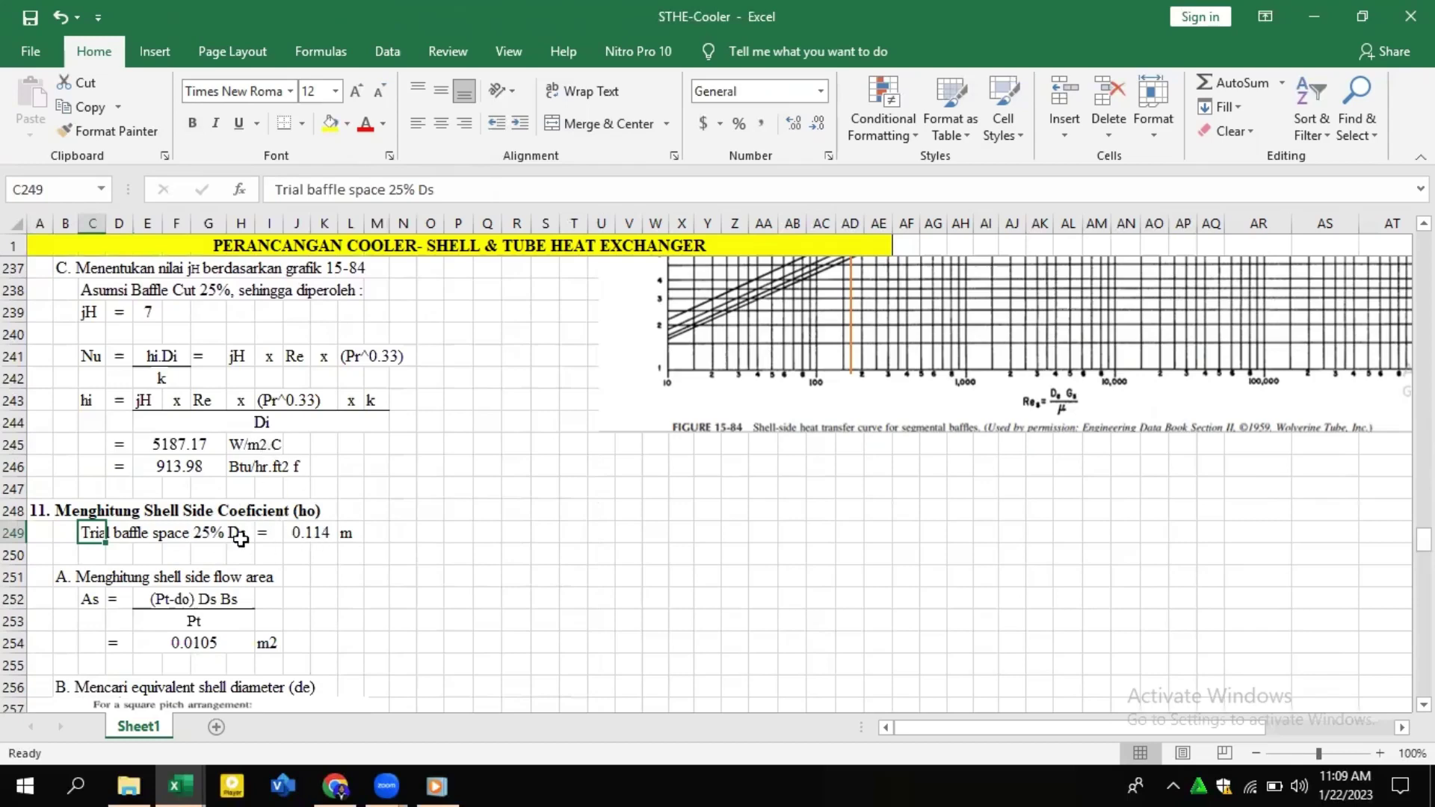
{"action": "scroll", "coordinate": [272, 533], "scroll_direction": "up", "scroll_amount": 3}
{"action": "scroll", "coordinate": [272, 532], "scroll_direction": "down", "scroll_amount": 2}
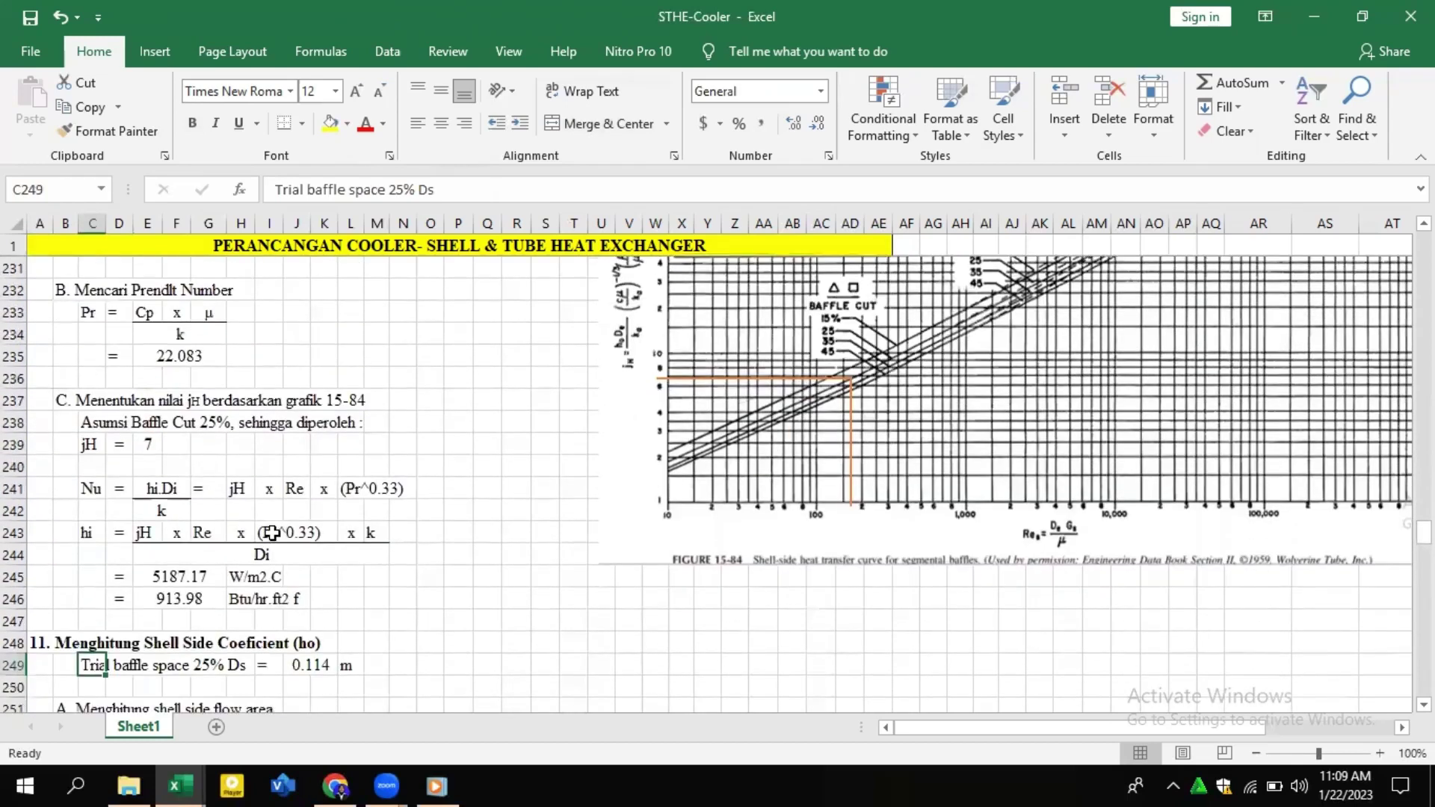
{"action": "left_click", "coordinate": [302, 599]}
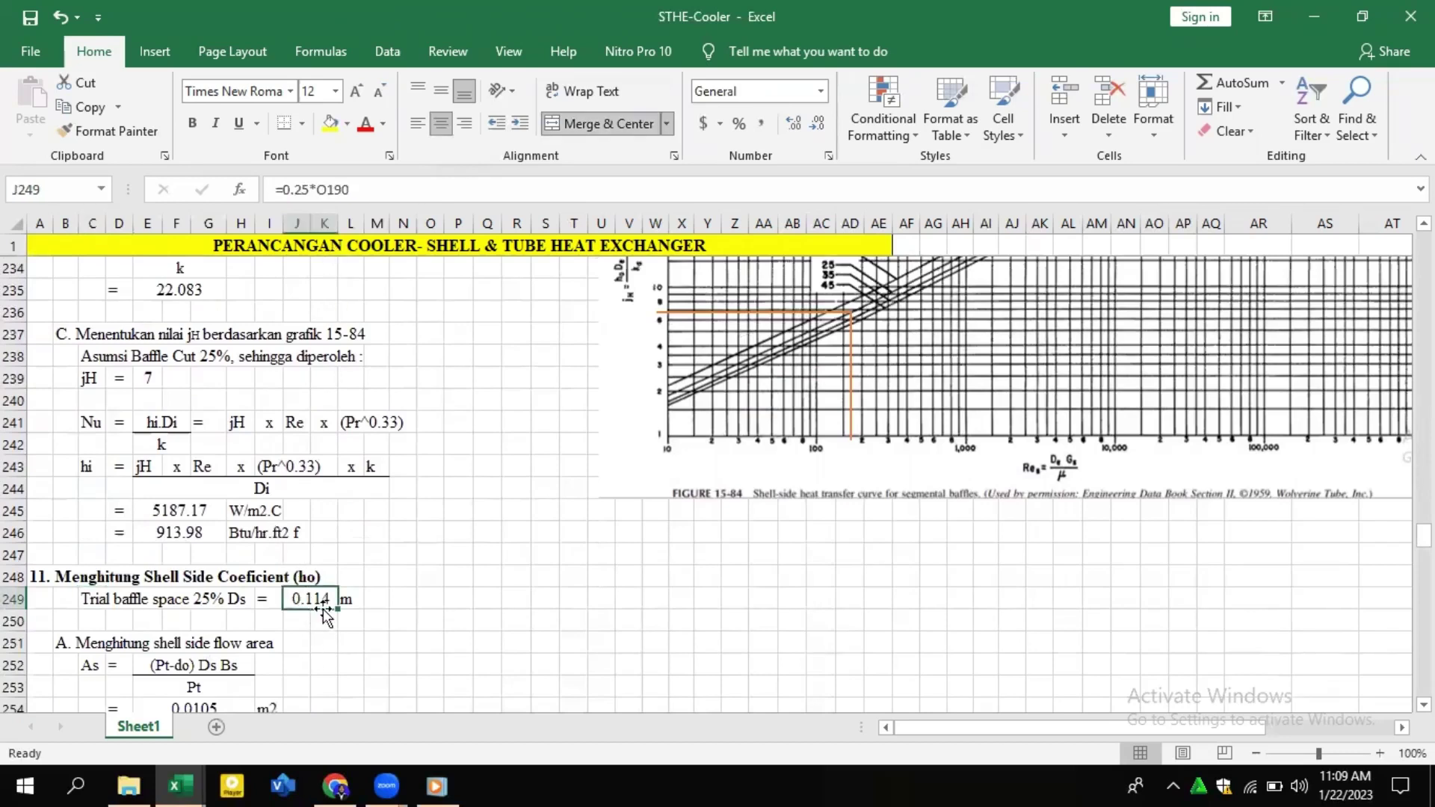
{"action": "left_click", "coordinate": [374, 641]}
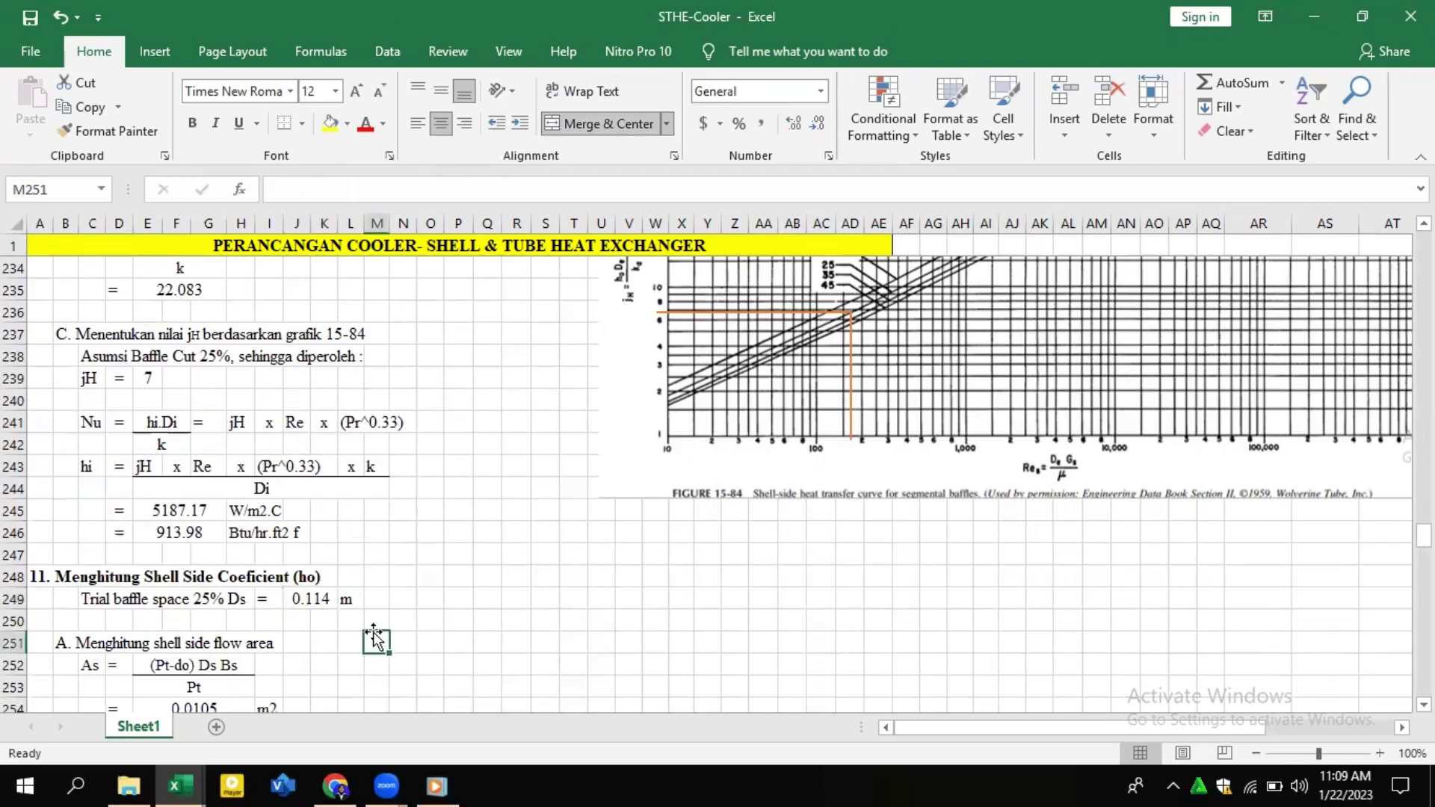
Examine part A's shell side flow area equation with its (Pt-do) Ds Bs and Pt terms, and the formula calculating As.
{"action": "scroll", "coordinate": [359, 590], "scroll_direction": "down", "scroll_amount": 1}
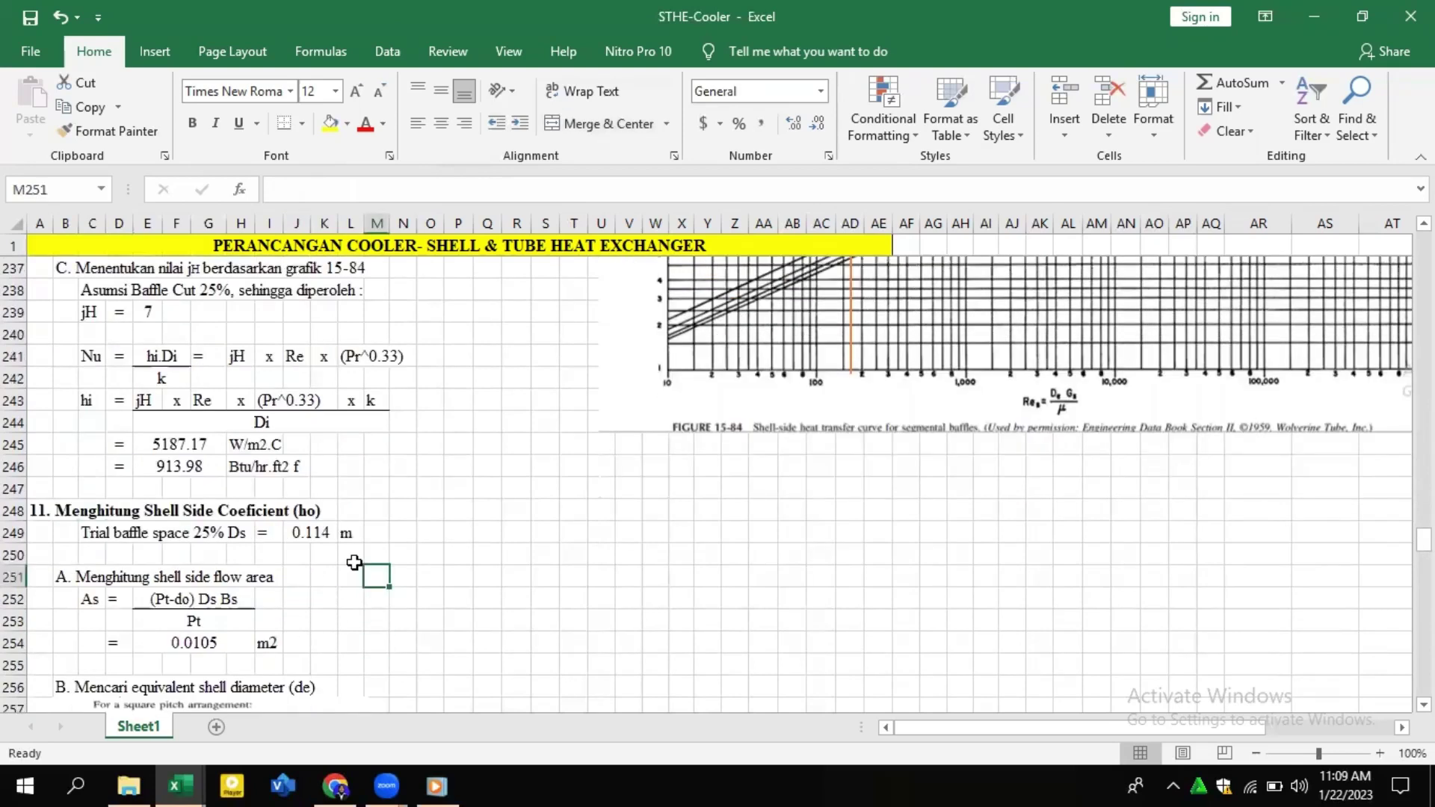
{"action": "scroll", "coordinate": [354, 563], "scroll_direction": "down", "scroll_amount": 1}
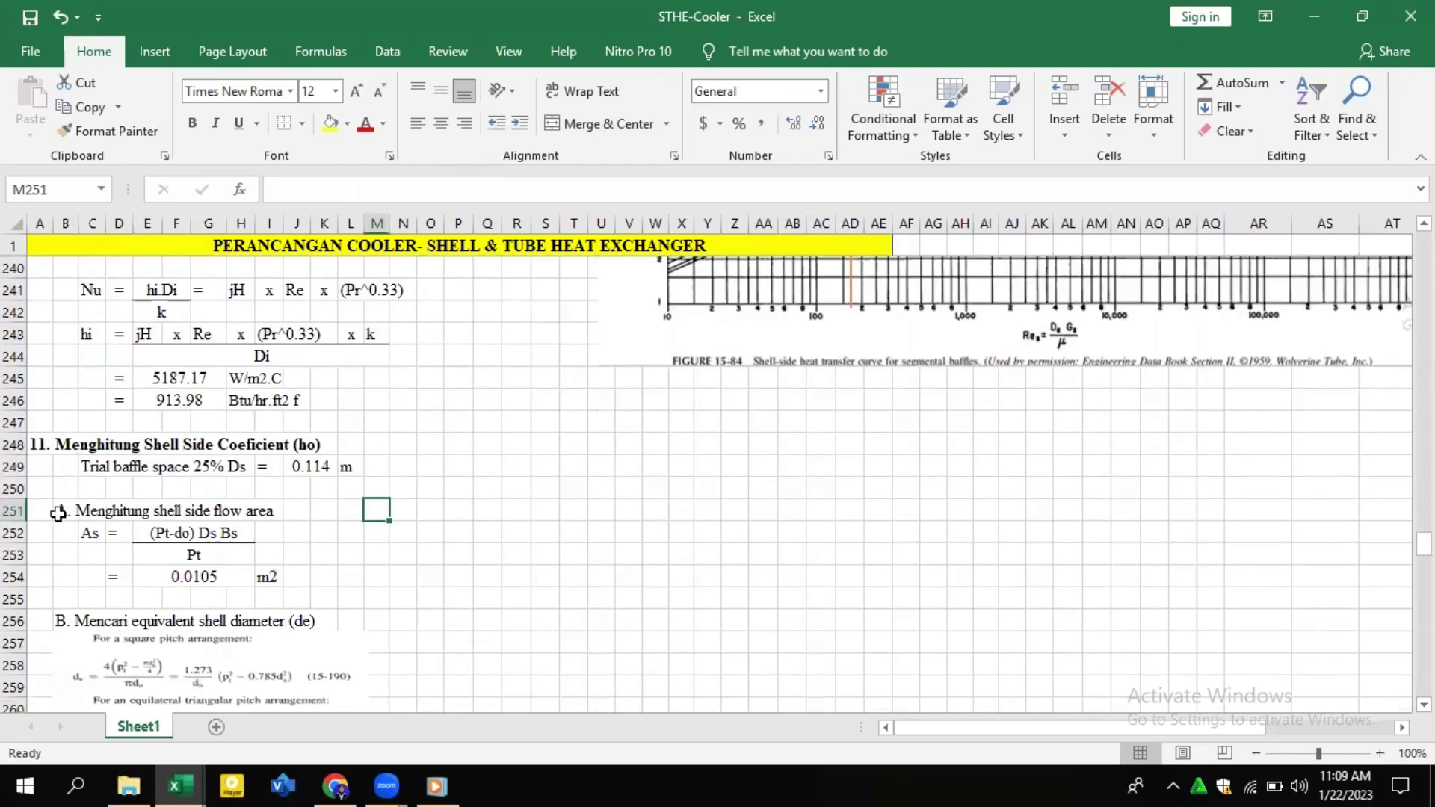
{"action": "left_click", "coordinate": [63, 511]}
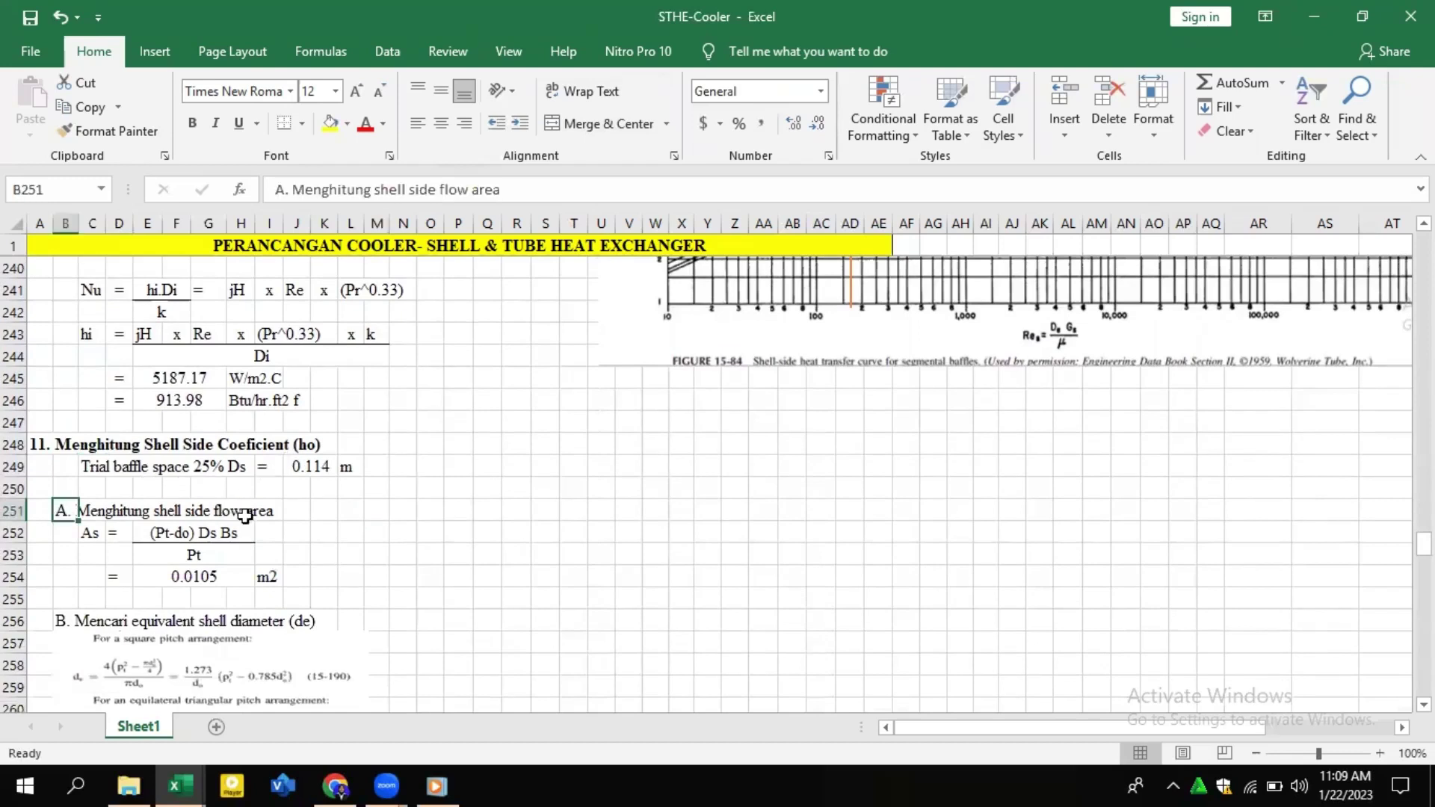
{"action": "left_click", "coordinate": [85, 528]}
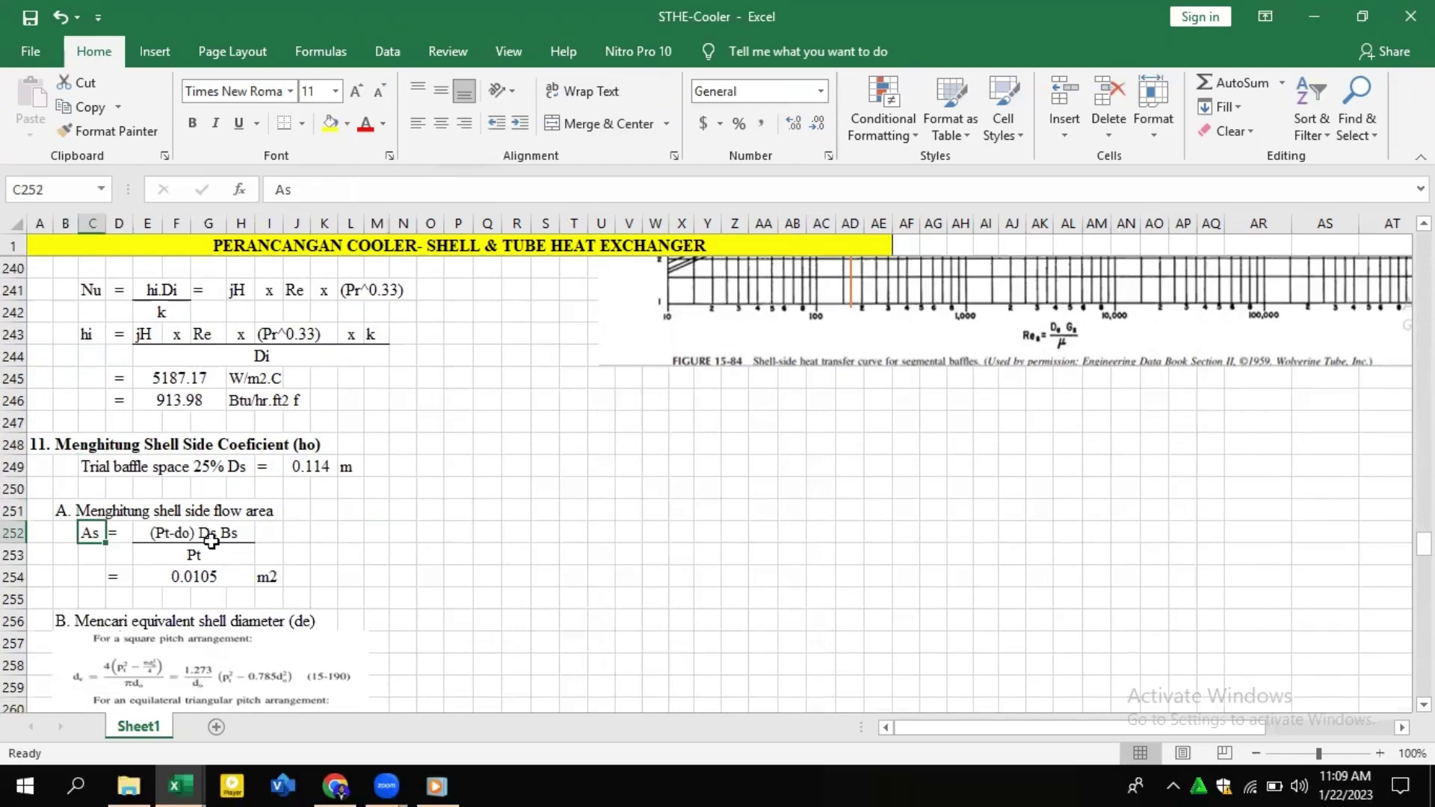
{"action": "left_click", "coordinate": [196, 554]}
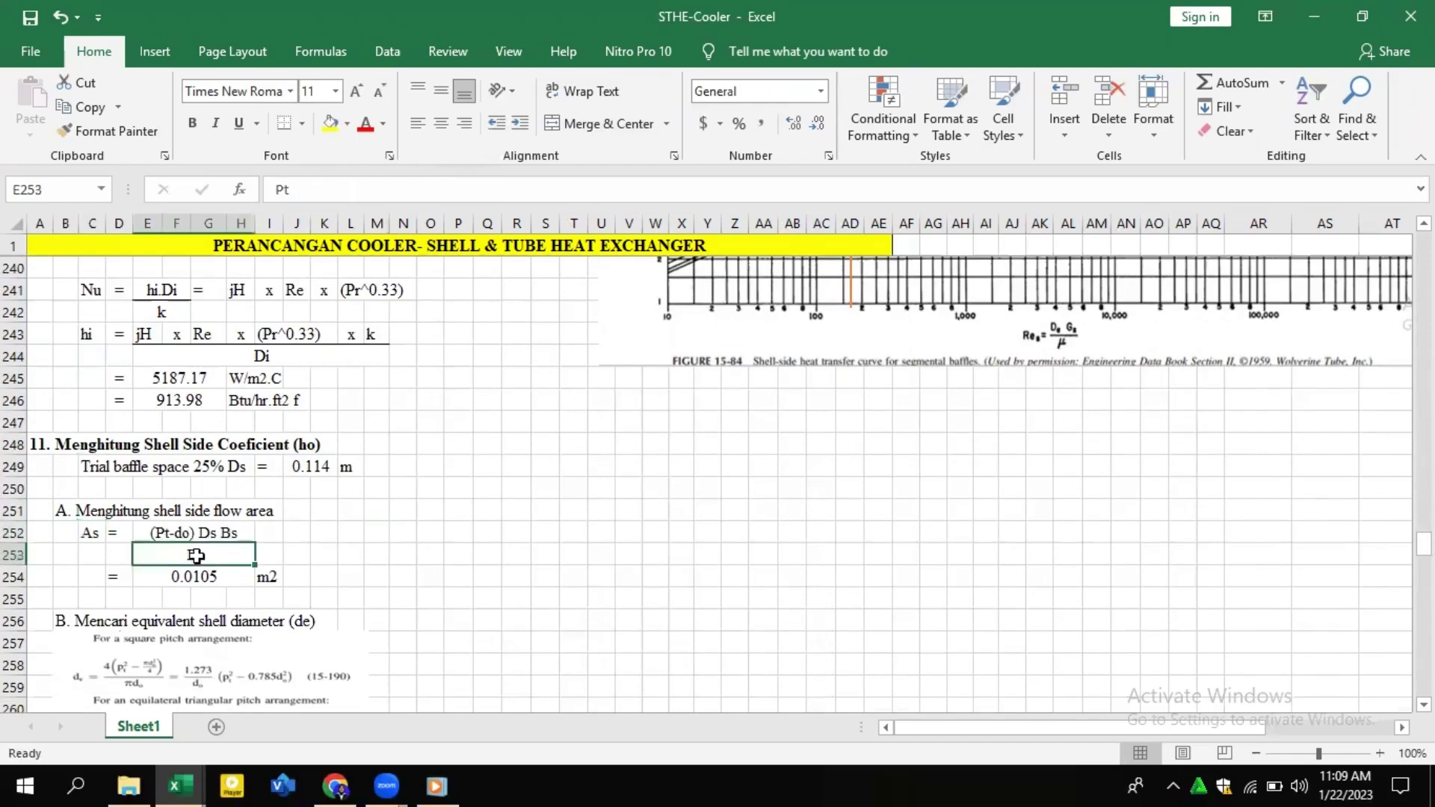
{"action": "left_click", "coordinate": [191, 574]}
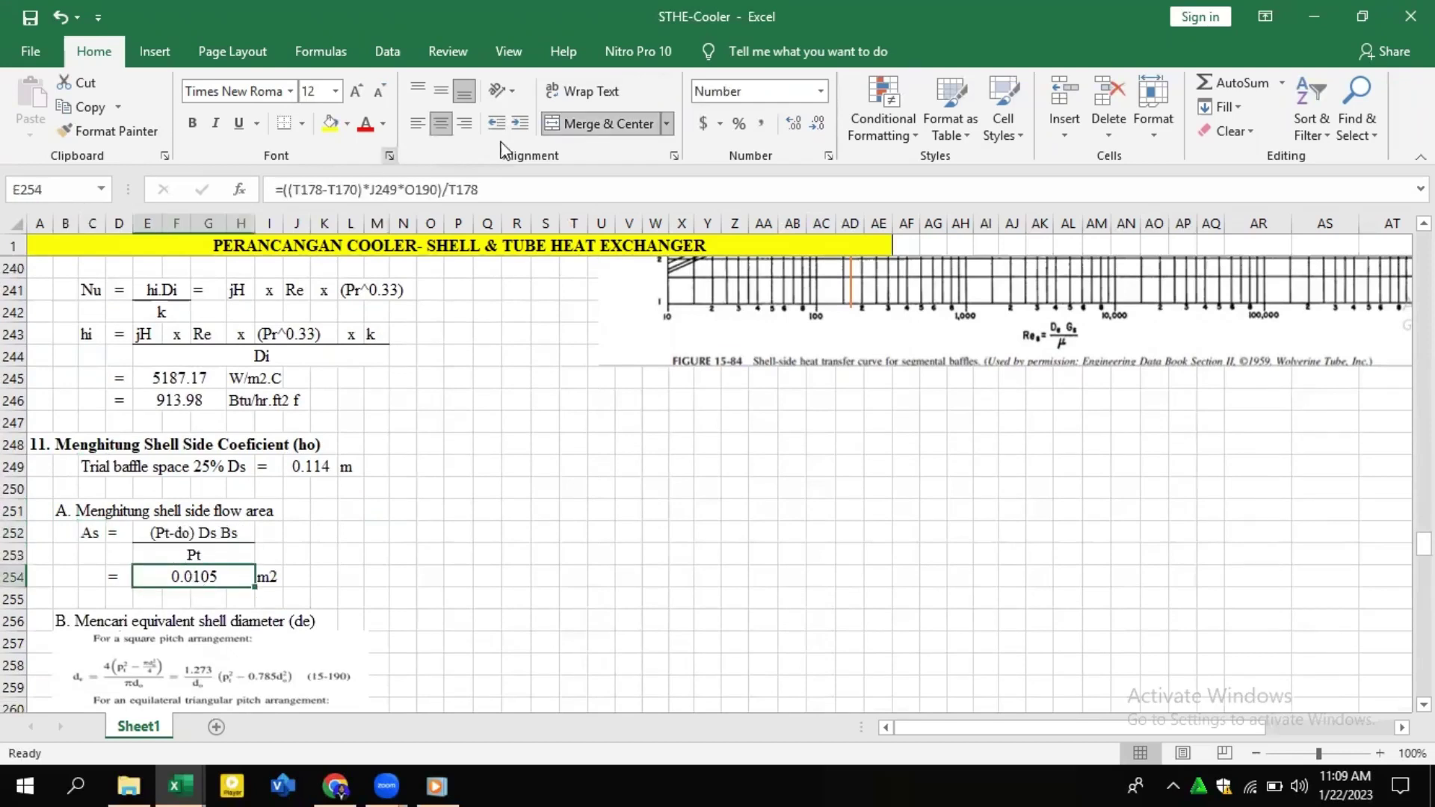
Trace the As formula's cell references to the tube outside diameter, triangular pitch and trial baffle space.
{"action": "left_click", "coordinate": [509, 185]}
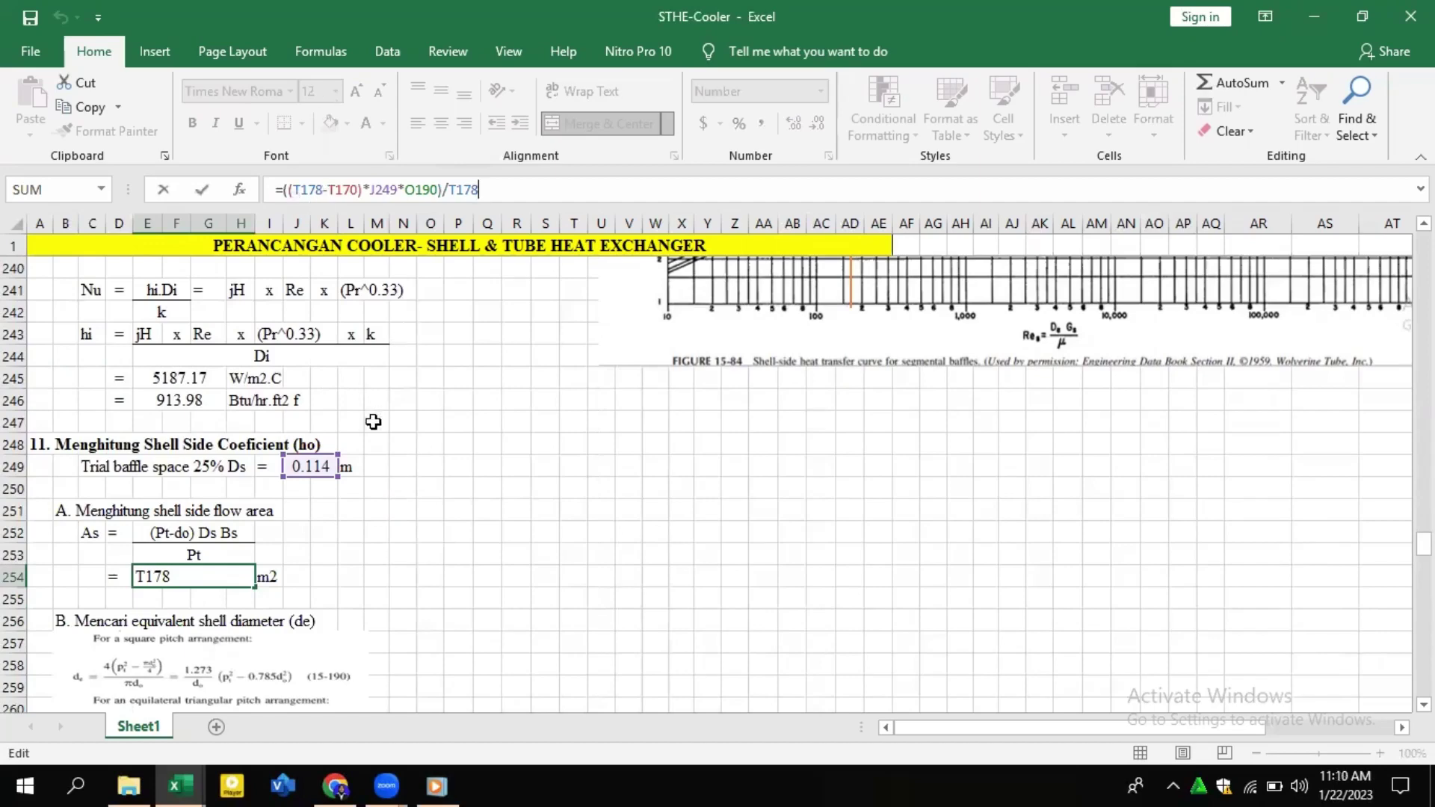
{"action": "scroll", "coordinate": [373, 423], "scroll_direction": "up", "scroll_amount": 10}
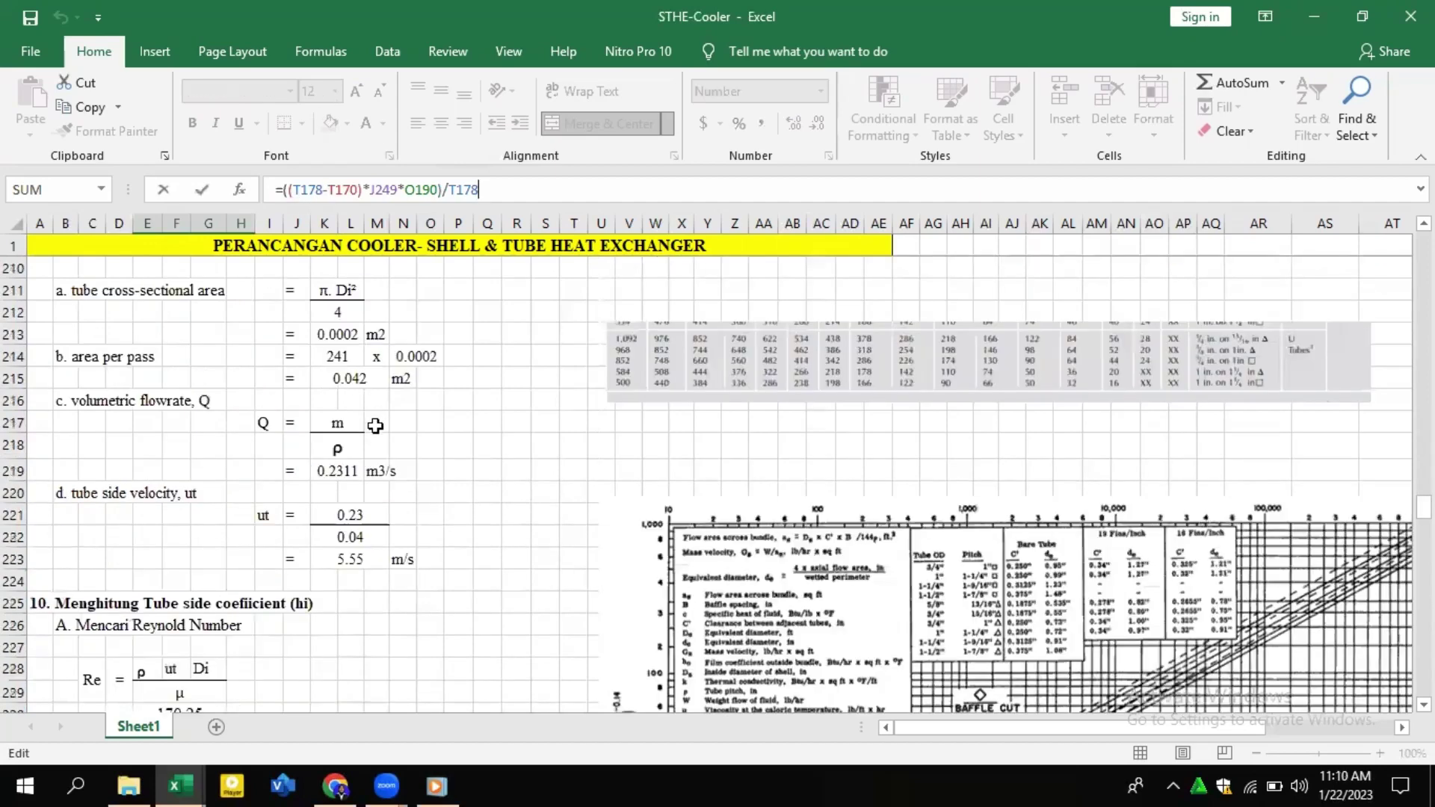
{"action": "scroll", "coordinate": [375, 424], "scroll_direction": "up", "scroll_amount": 6}
{"action": "scroll", "coordinate": [193, 583], "scroll_direction": "up", "scroll_amount": 9}
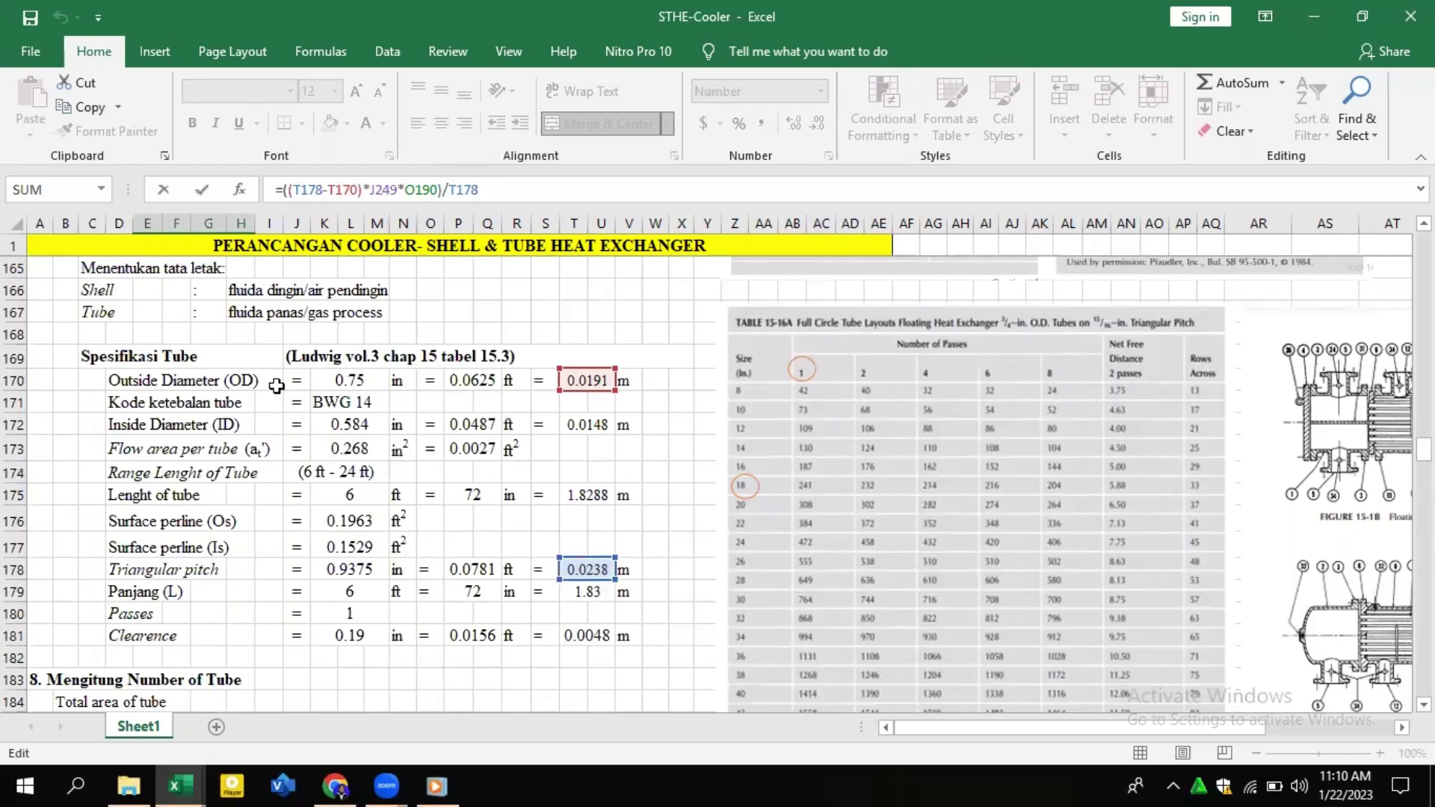
{"action": "scroll", "coordinate": [287, 420], "scroll_direction": "down", "scroll_amount": 14}
{"action": "scroll", "coordinate": [259, 519], "scroll_direction": "down", "scroll_amount": 12}
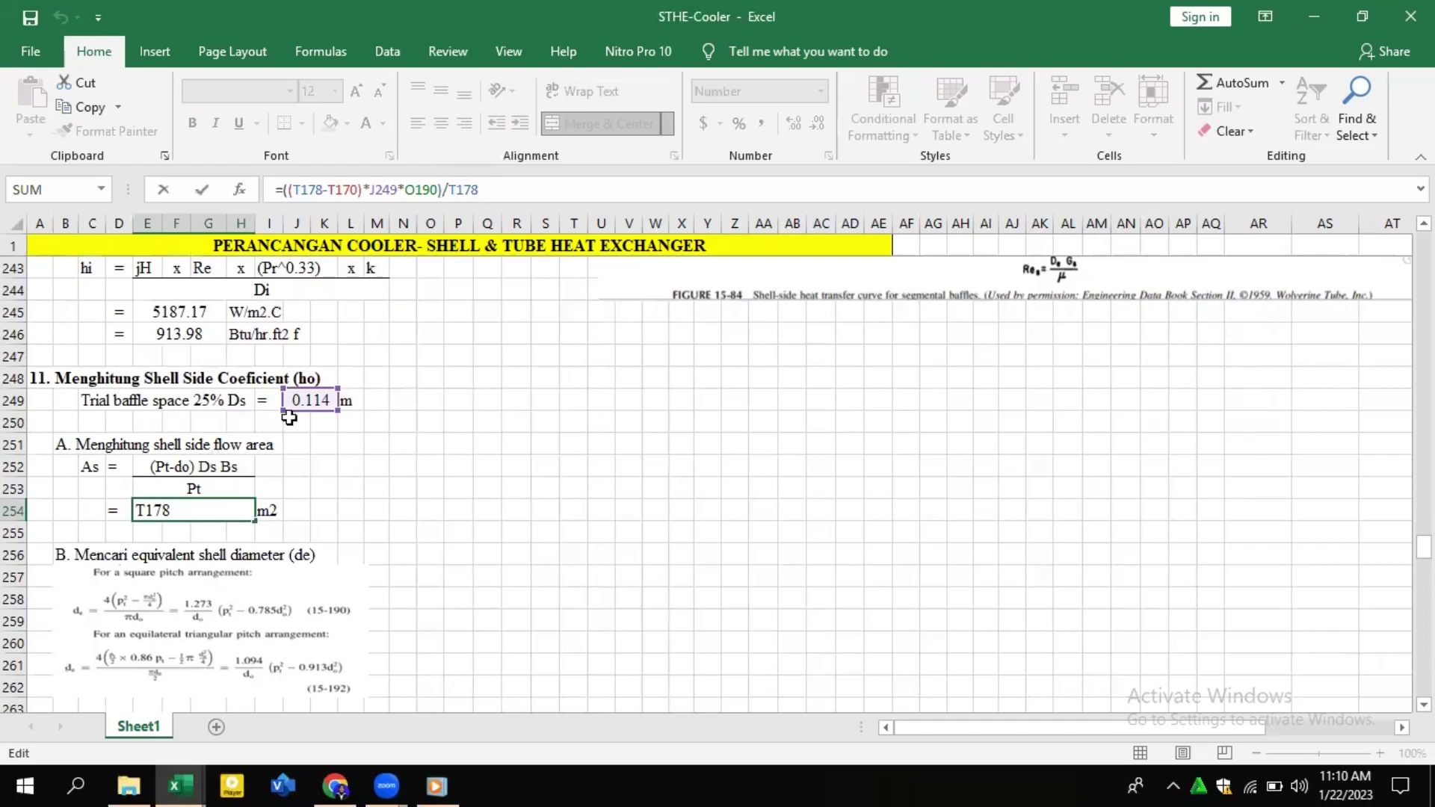
{"action": "left_click", "coordinate": [352, 529]}
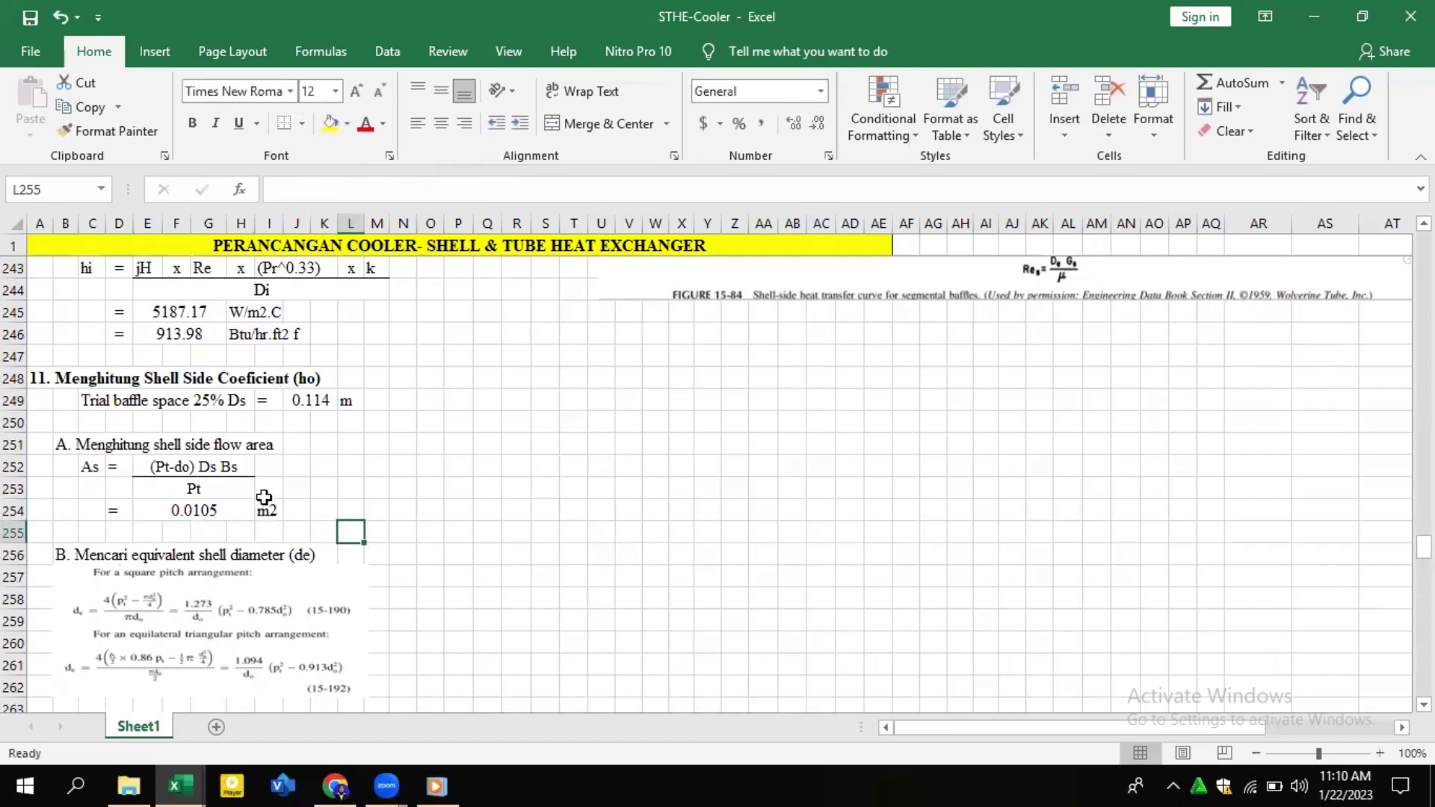
Examine part B's equivalent shell diameter equations for square pitch (15-190) and equilateral triangular pitch (15-192).
{"action": "scroll", "coordinate": [263, 497], "scroll_direction": "down", "scroll_amount": 2}
{"action": "scroll", "coordinate": [58, 430], "scroll_direction": "down", "scroll_amount": 1}
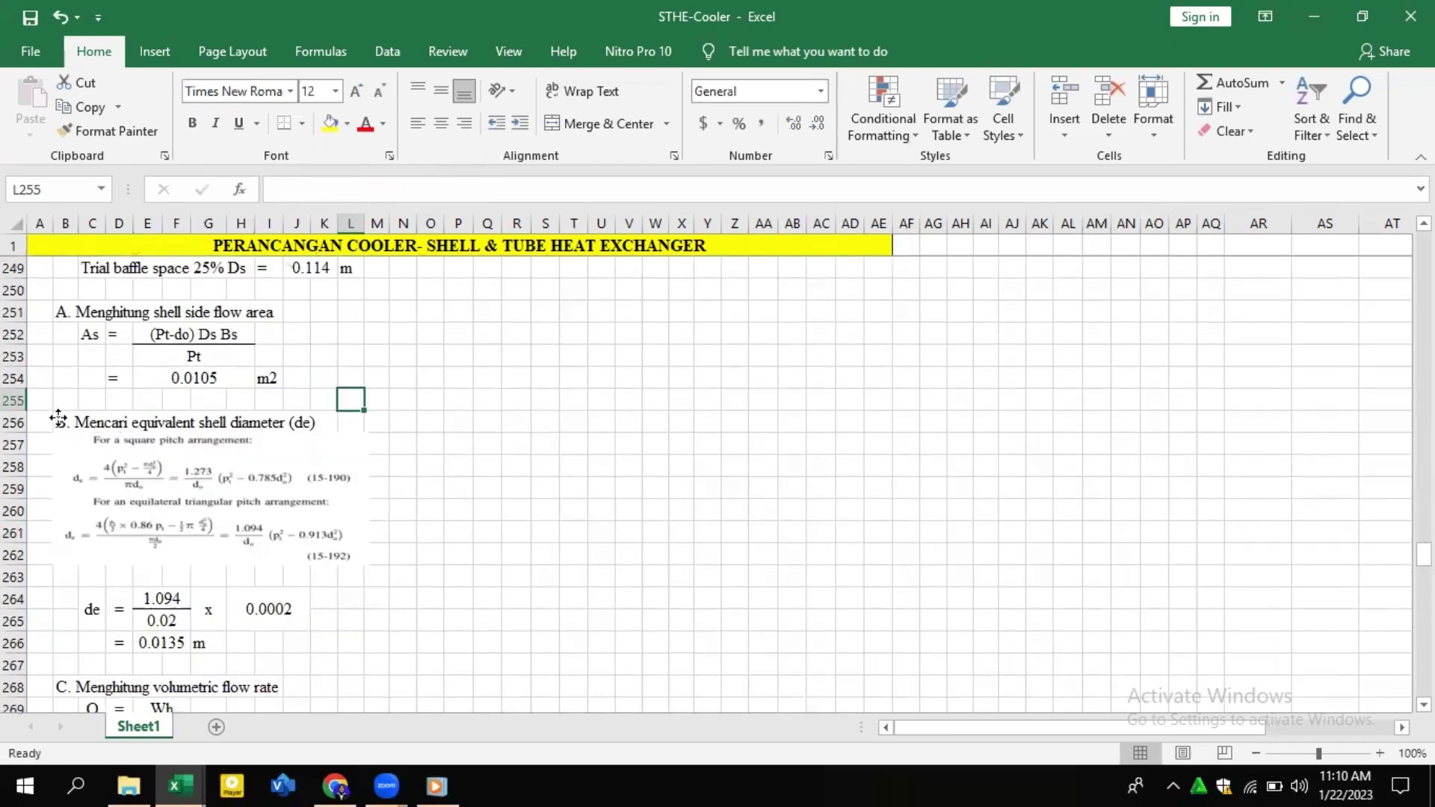
{"action": "left_click", "coordinate": [58, 420]}
{"action": "left_click", "coordinate": [58, 420]}
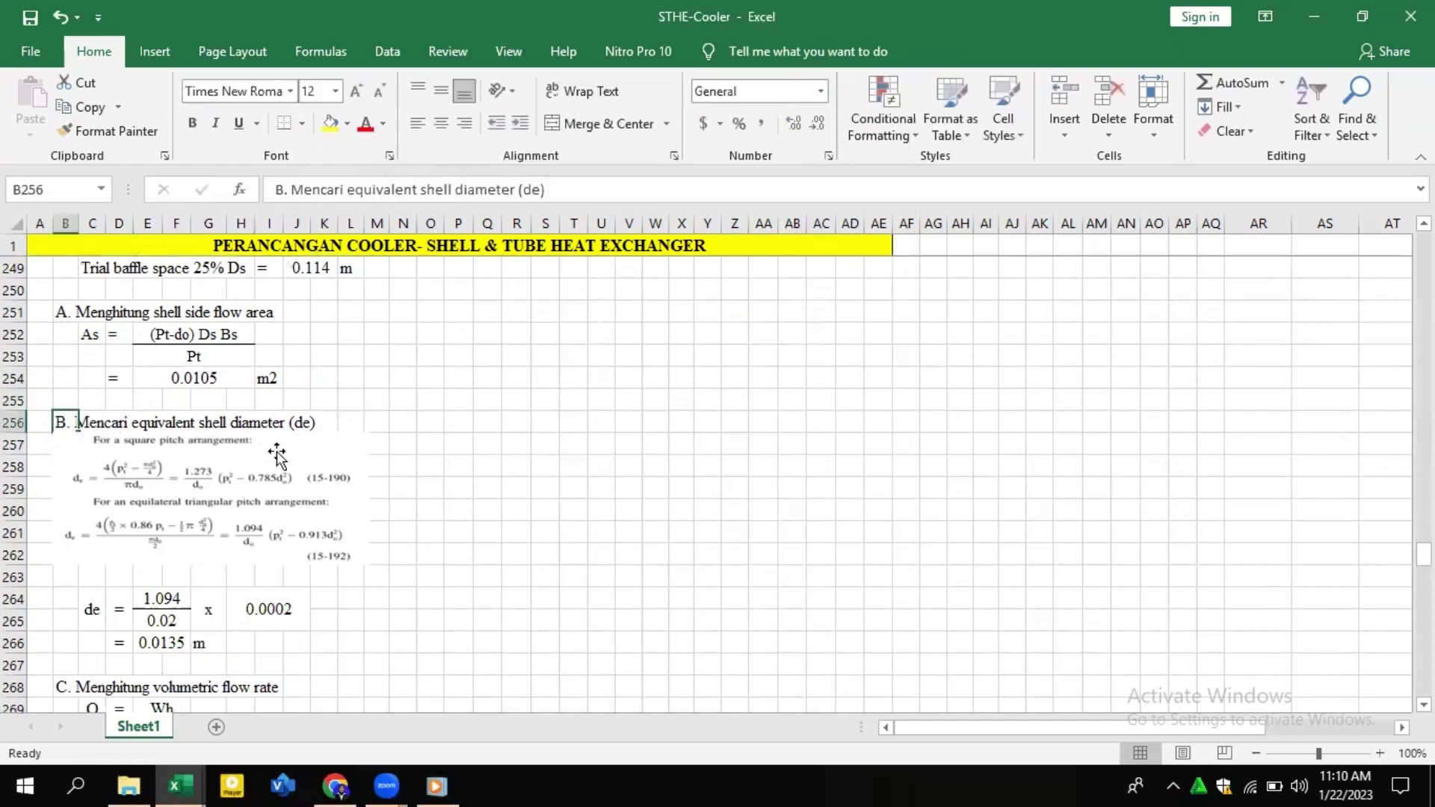
{"action": "scroll", "coordinate": [129, 423], "scroll_direction": "down", "scroll_amount": 1}
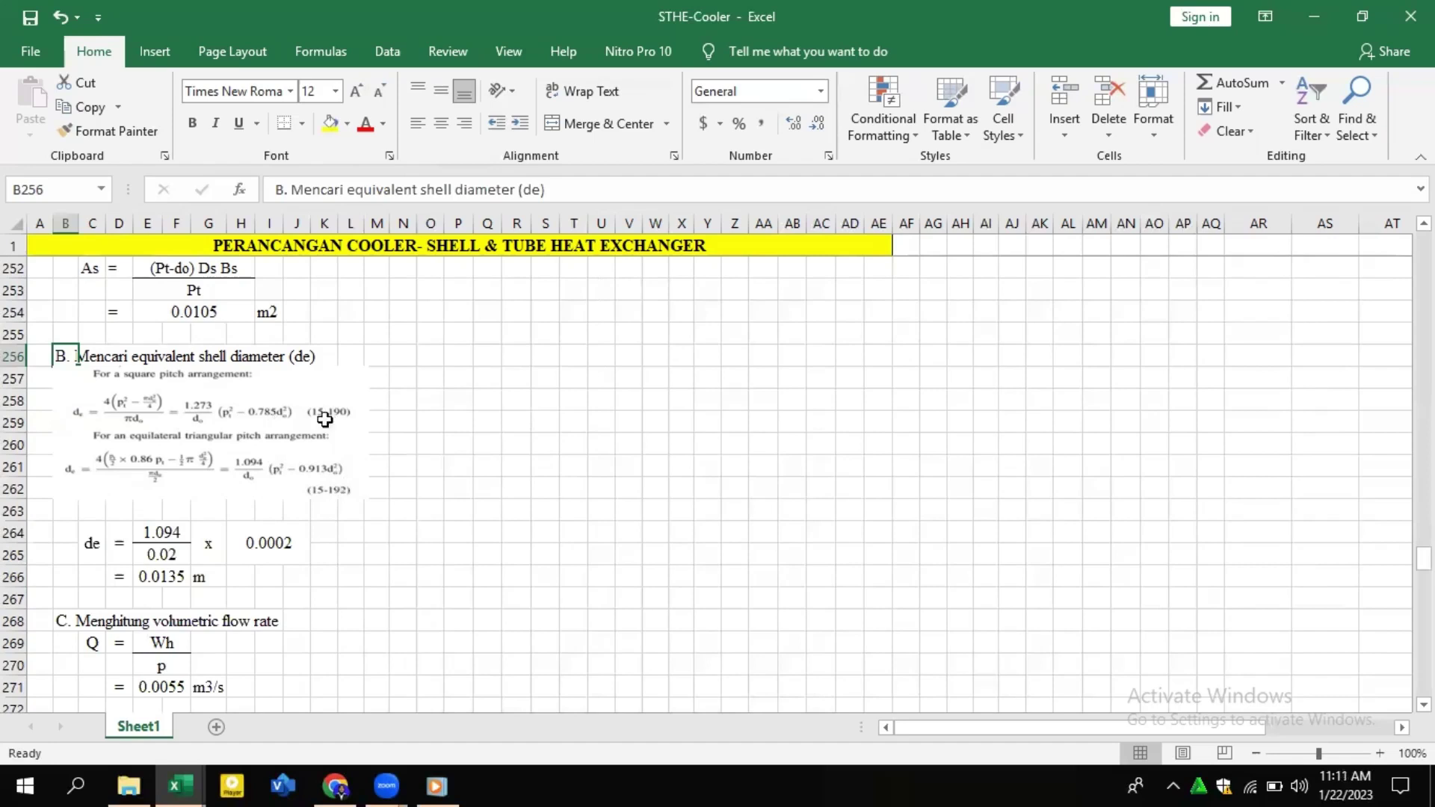
{"action": "left_click", "coordinate": [323, 576]}
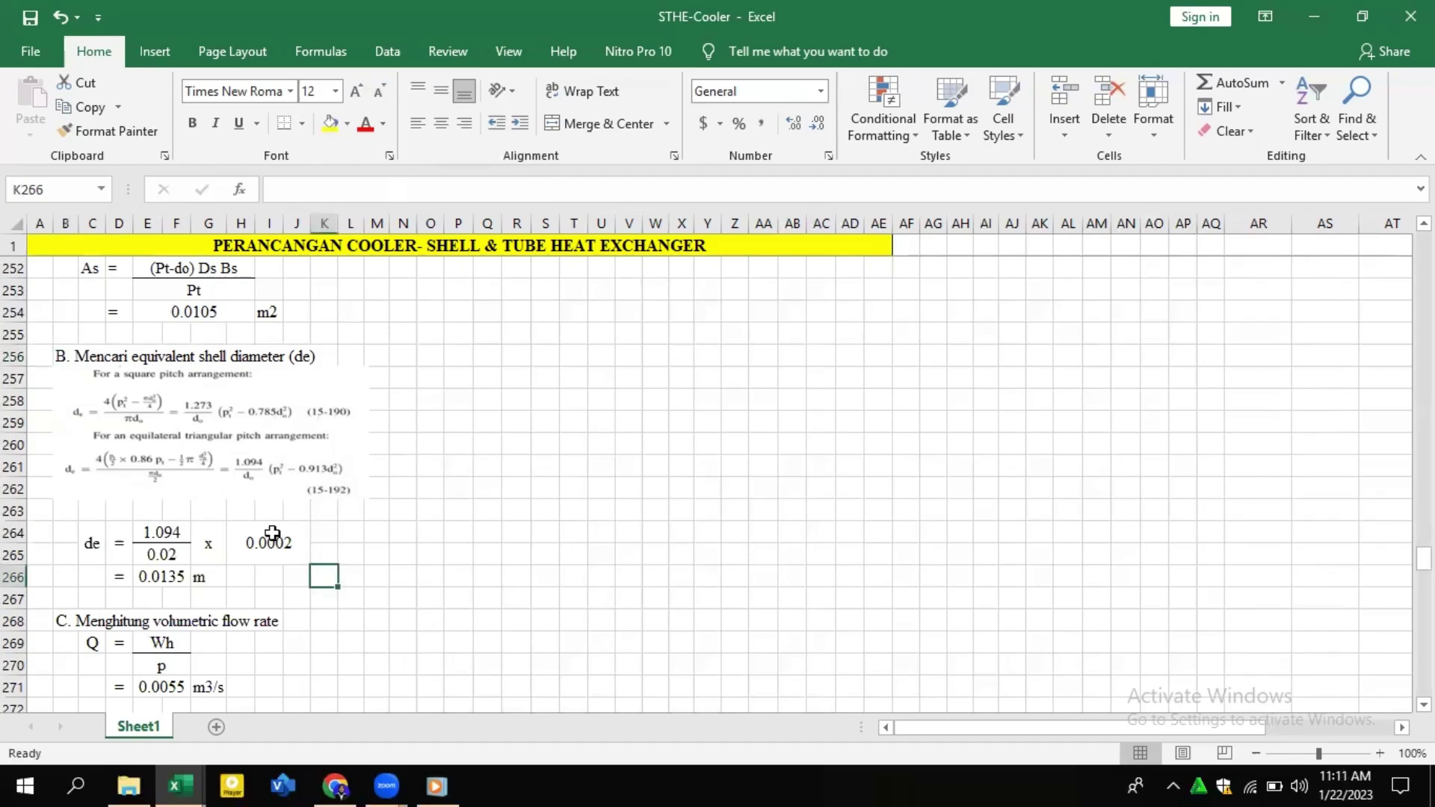
Examine how the equivalent diameter de is calculated with the 1.094 factor, and the unit of its result.
{"action": "scroll", "coordinate": [137, 415], "scroll_direction": "down", "scroll_amount": 2}
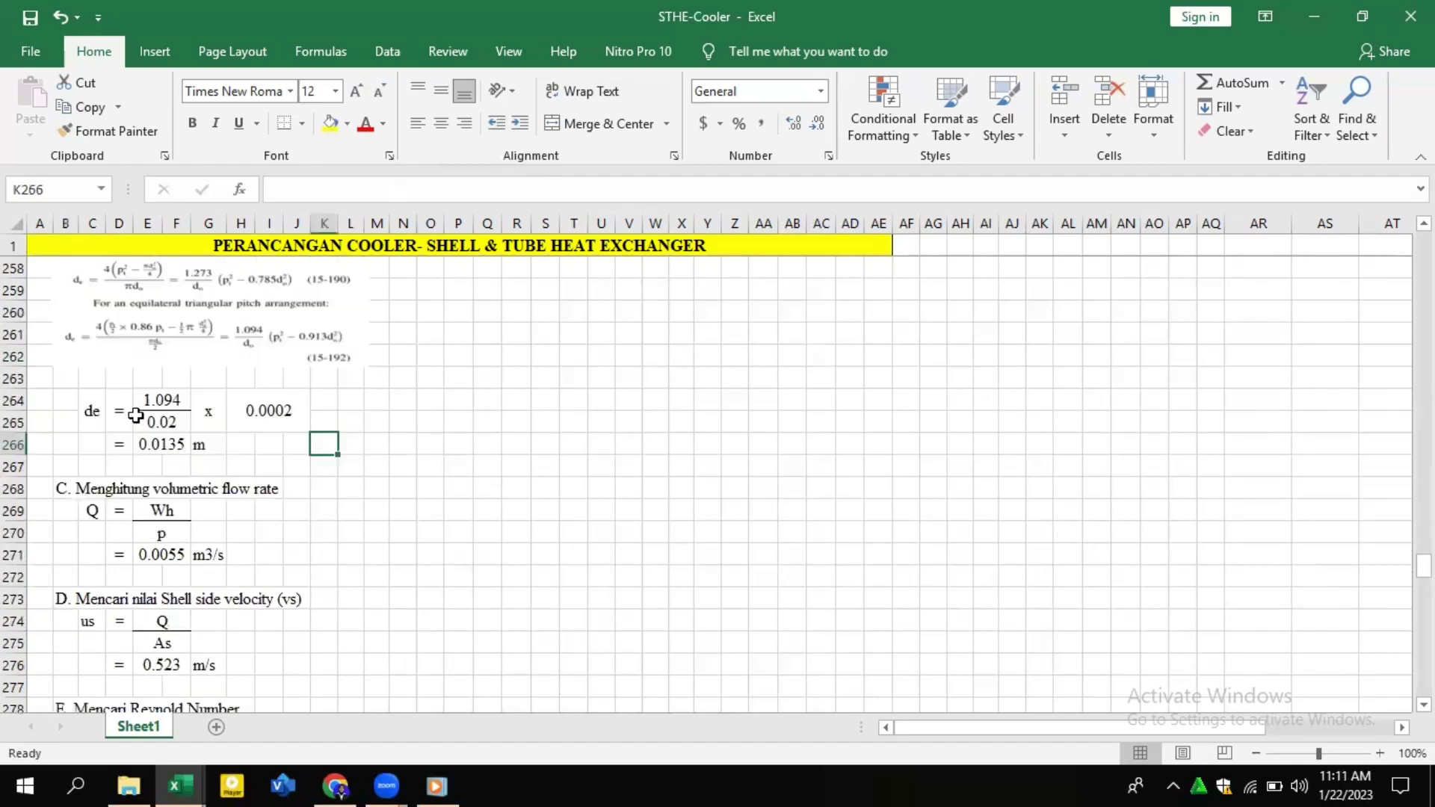
{"action": "left_click", "coordinate": [95, 413]}
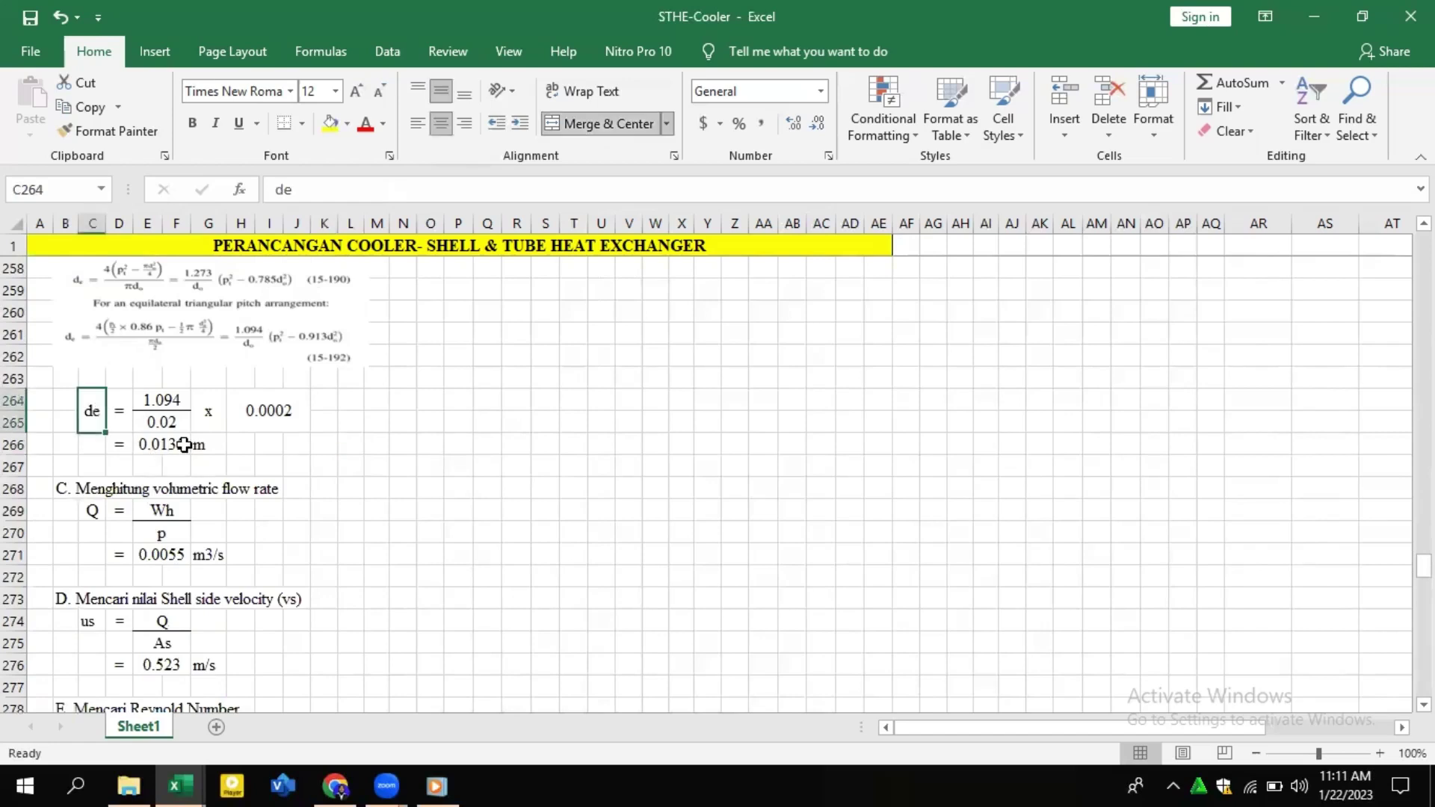
{"action": "left_click", "coordinate": [213, 447]}
{"action": "scroll", "coordinate": [241, 462], "scroll_direction": "down", "scroll_amount": 1}
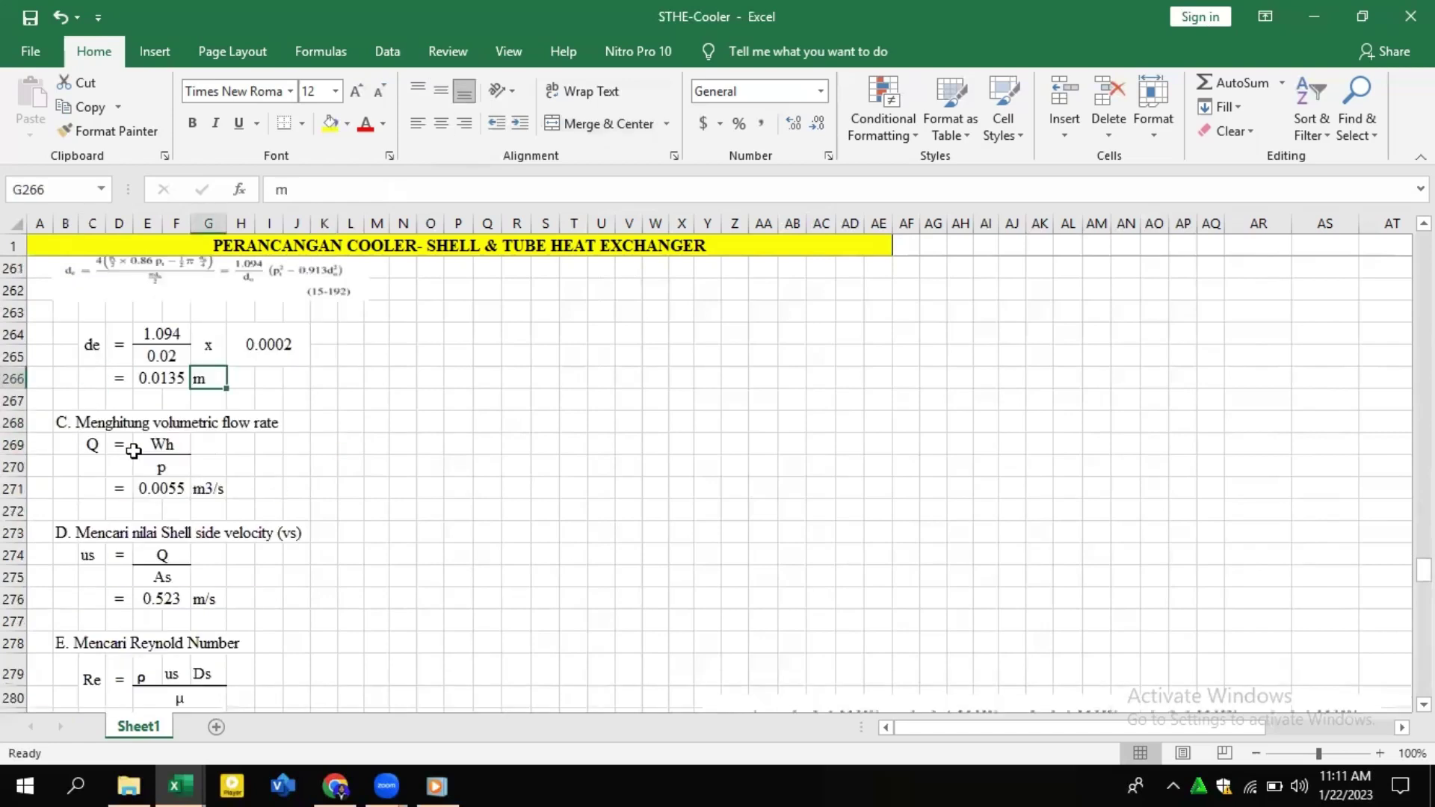
Examine part C's volumetric flow rate equation with its Wh and p terms, and the formula calculating Q.
{"action": "left_click", "coordinate": [78, 432]}
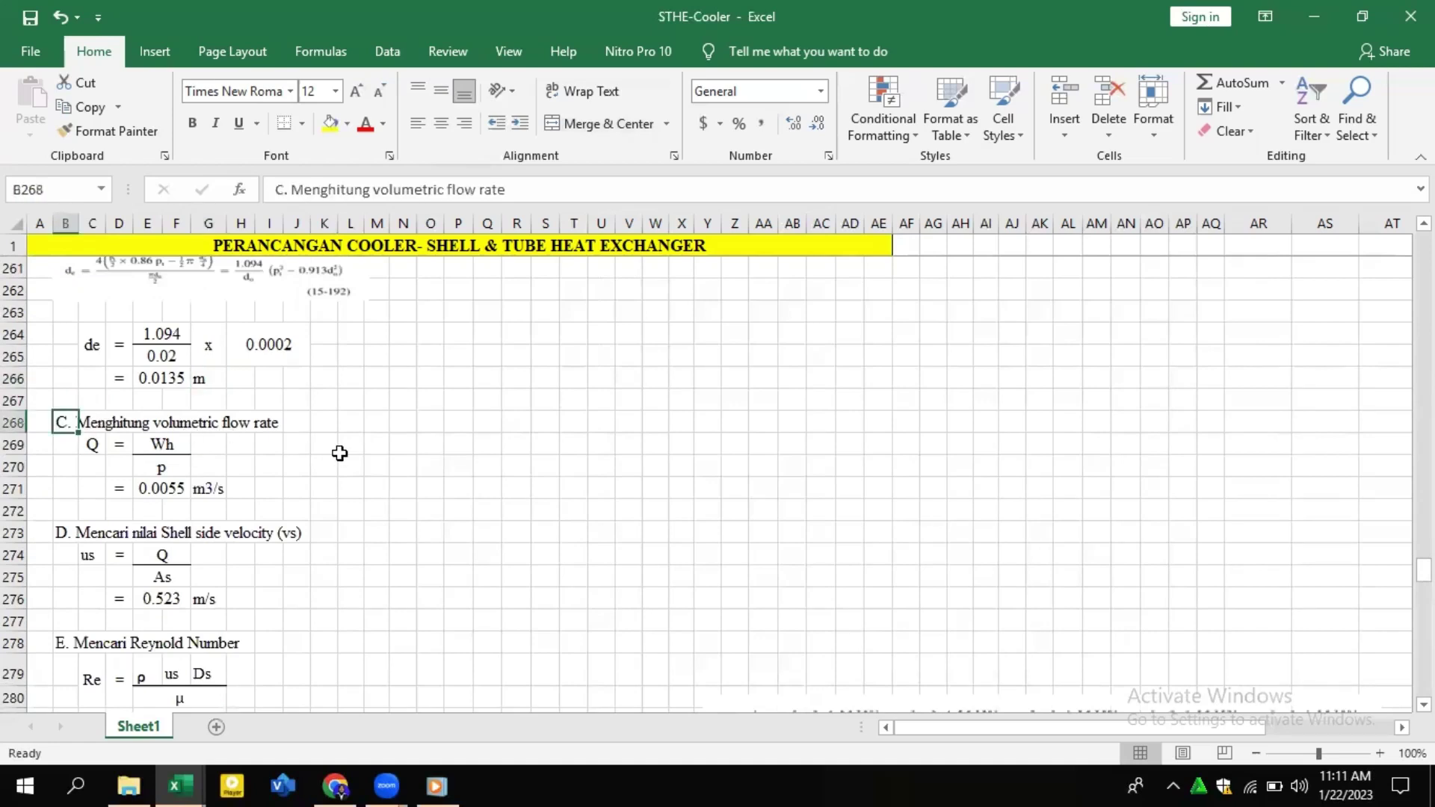
{"action": "left_click", "coordinate": [177, 447]}
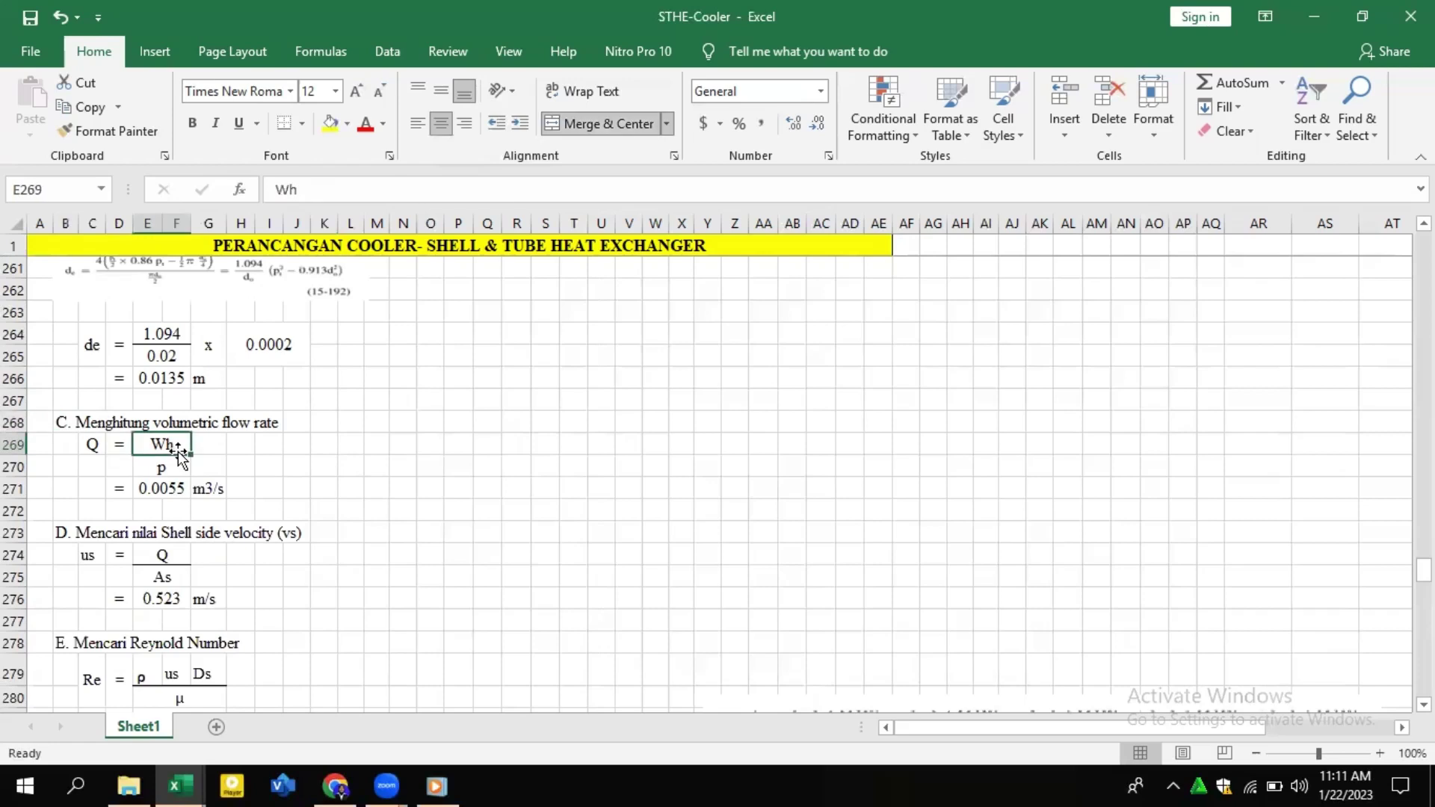
{"action": "left_click", "coordinate": [174, 463]}
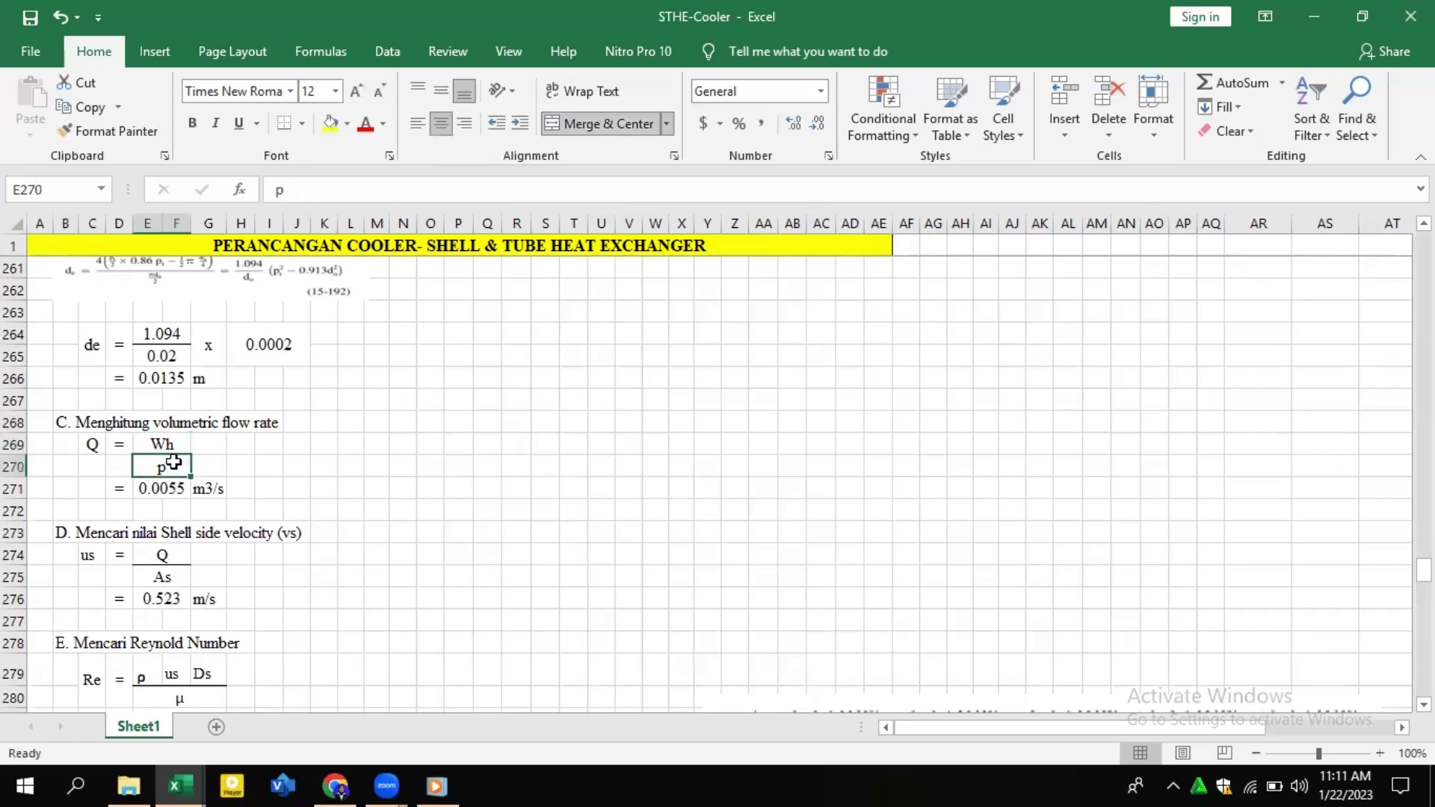
{"action": "left_click", "coordinate": [170, 488]}
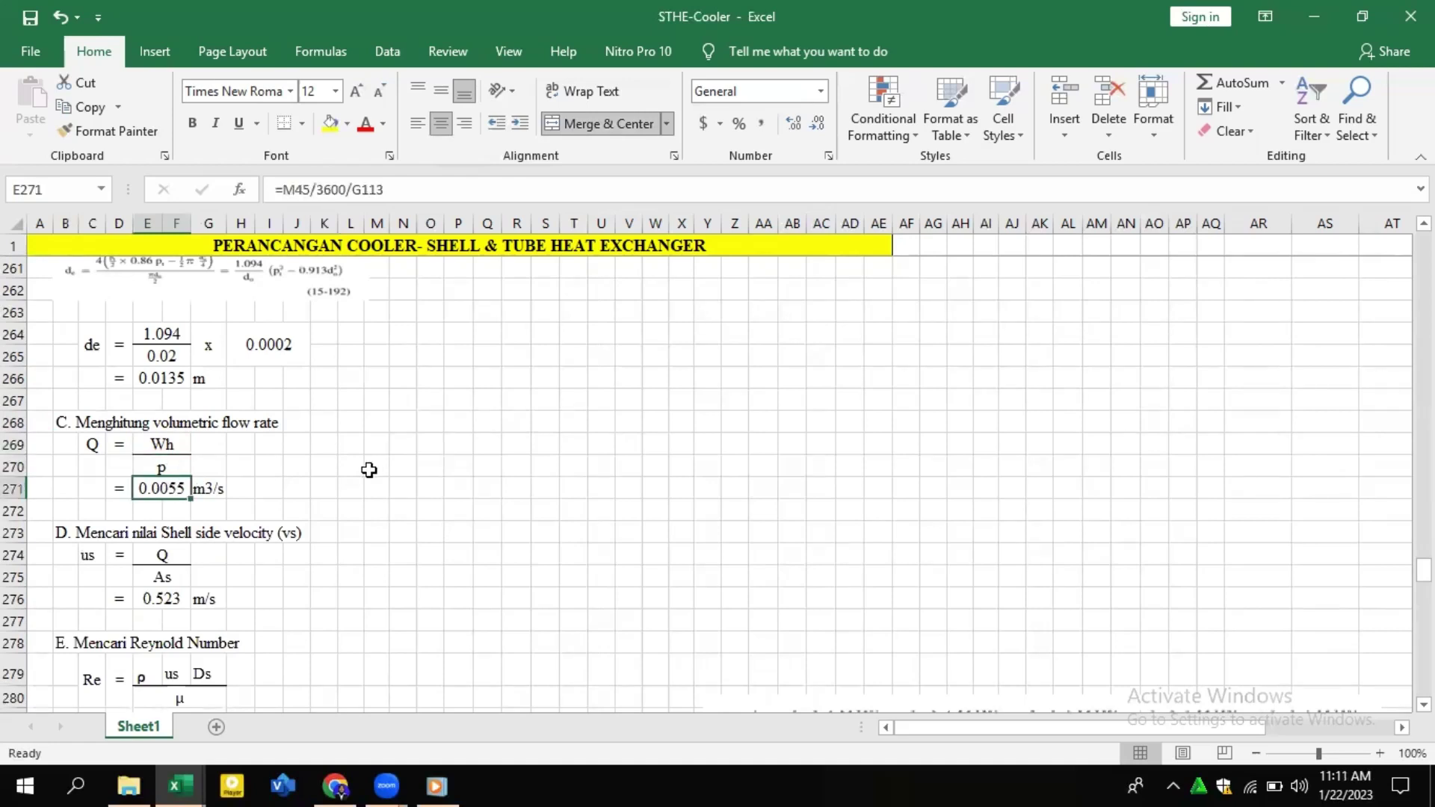
Examine part D's shell side velocity equation dividing Q by As, and the formula calculating us.
{"action": "scroll", "coordinate": [209, 478], "scroll_direction": "down", "scroll_amount": 1}
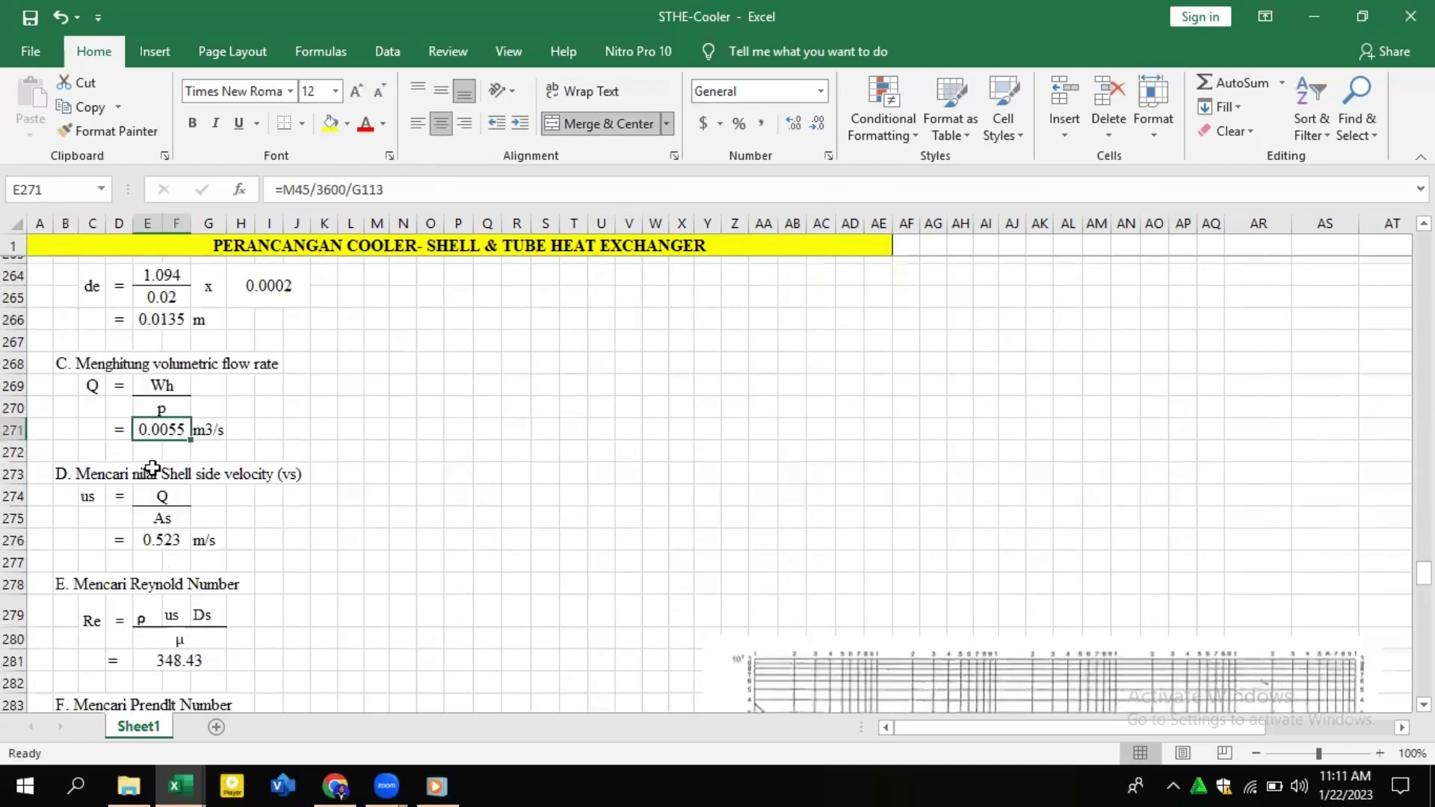
{"action": "left_click", "coordinate": [64, 468]}
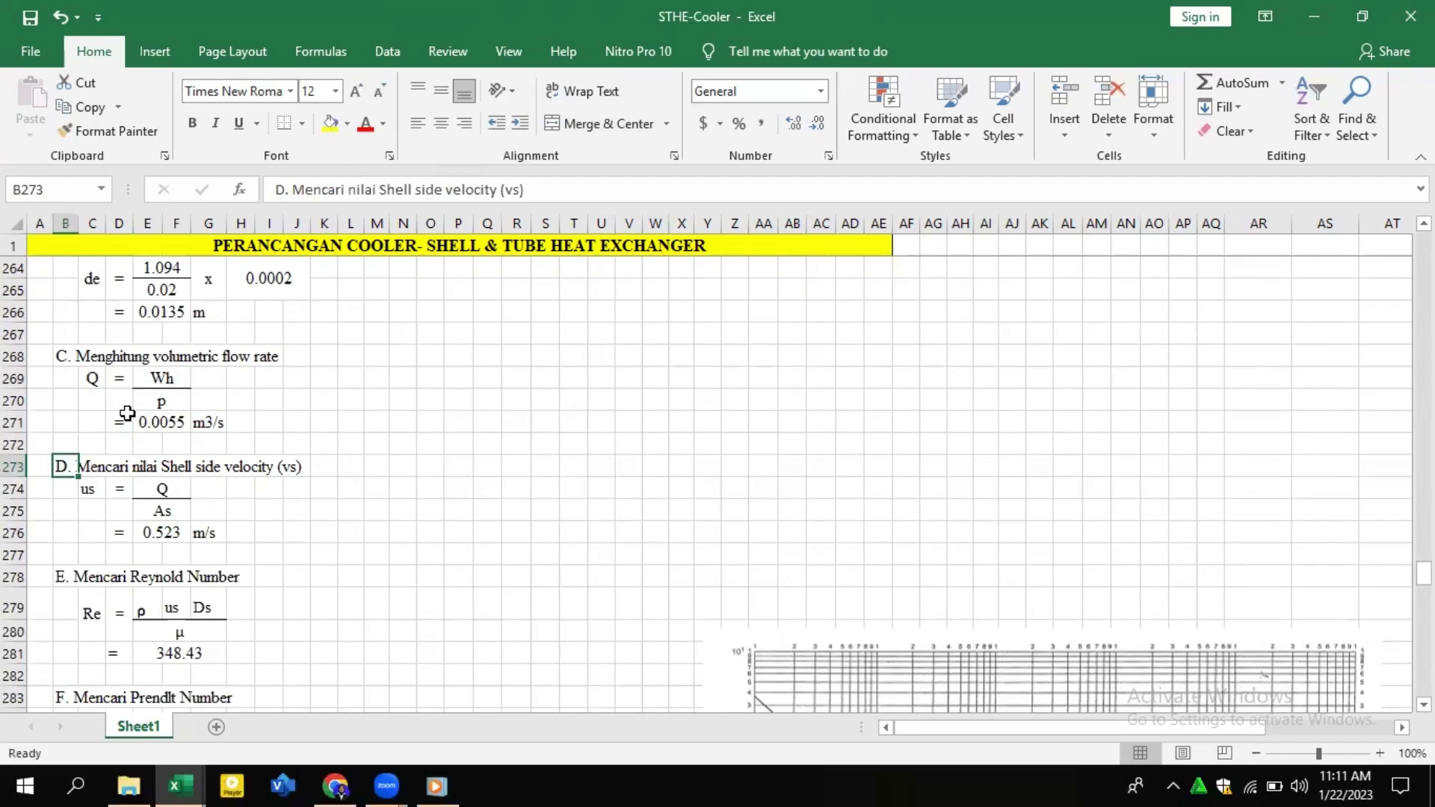
{"action": "left_click", "coordinate": [85, 493]}
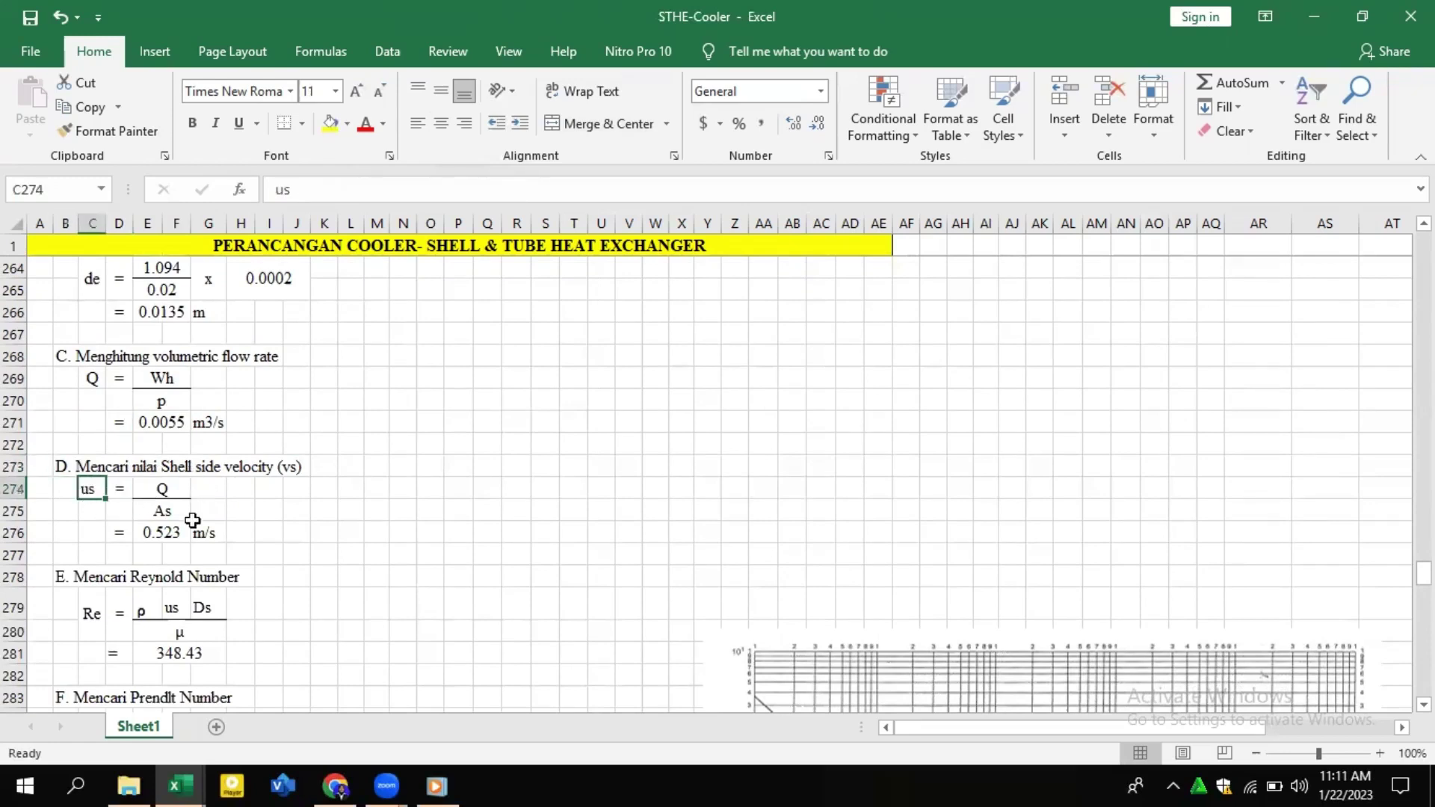
{"action": "left_click", "coordinate": [166, 511]}
{"action": "left_click", "coordinate": [161, 533]}
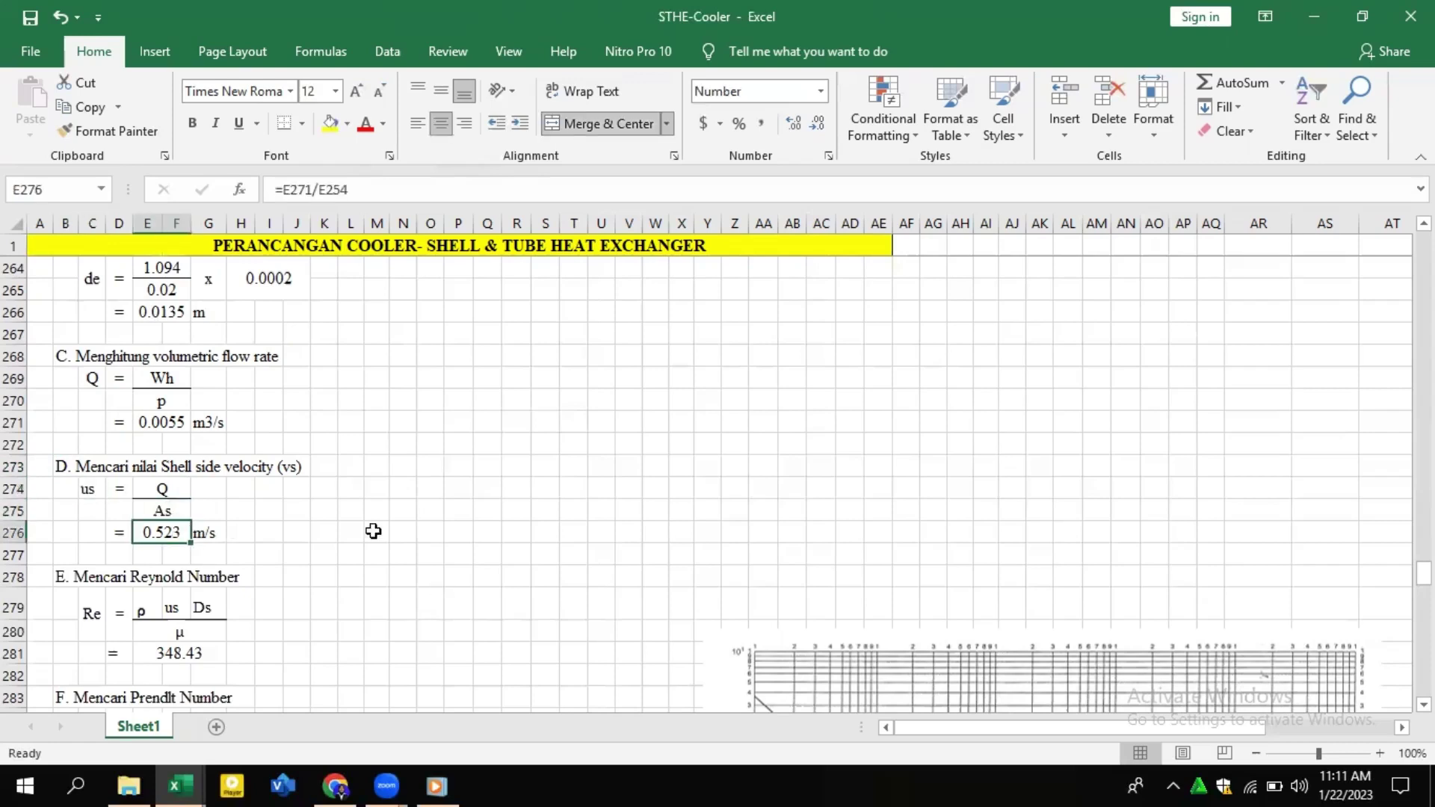
{"action": "left_click", "coordinate": [324, 541]}
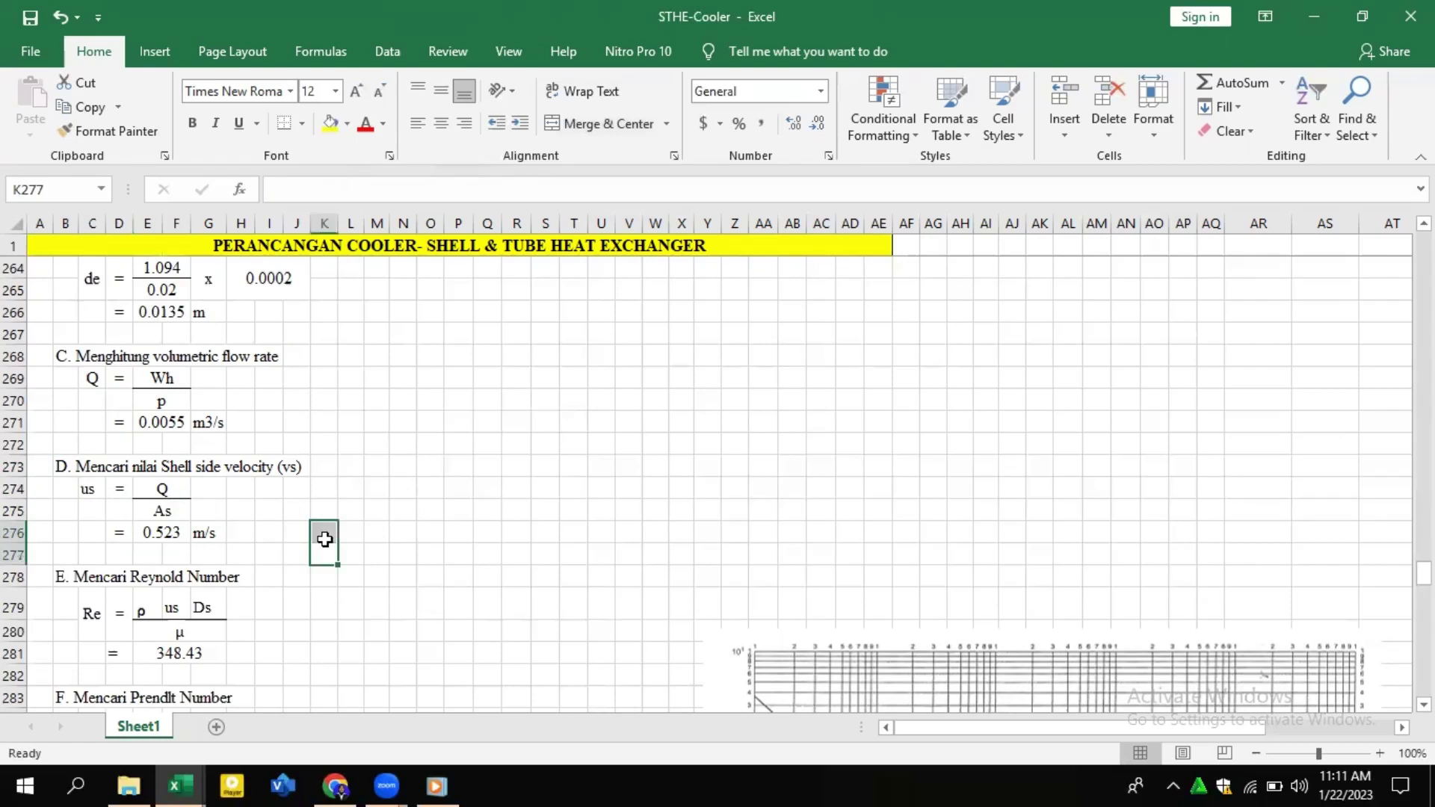
Examine part E's Reynolds number equation for the shell side, including its viscosity term.
{"action": "left_click", "coordinate": [321, 593]}
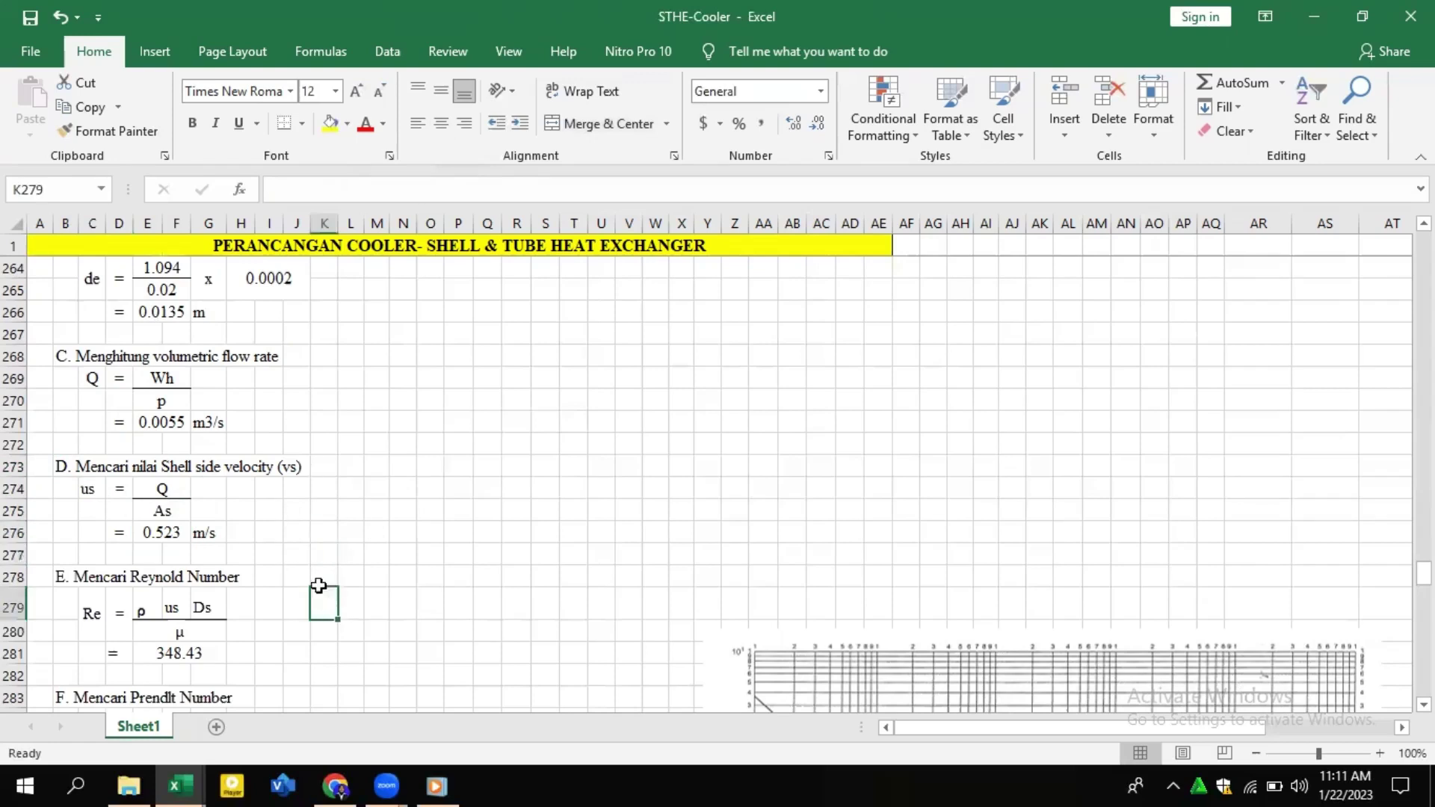
{"action": "scroll", "coordinate": [114, 581], "scroll_direction": "down", "scroll_amount": 1}
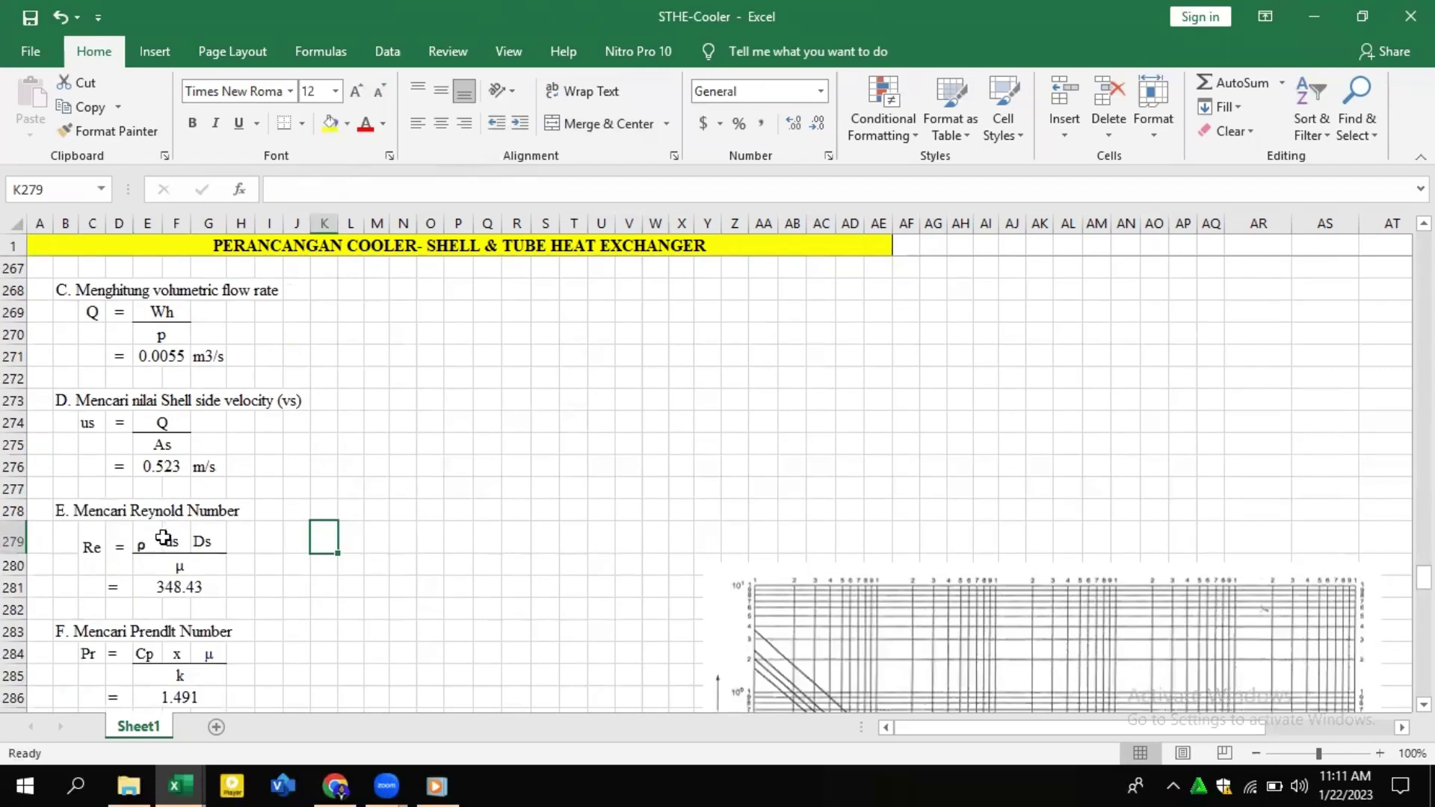
{"action": "left_click", "coordinate": [187, 565]}
{"action": "scroll", "coordinate": [186, 581], "scroll_direction": "down", "scroll_amount": 1}
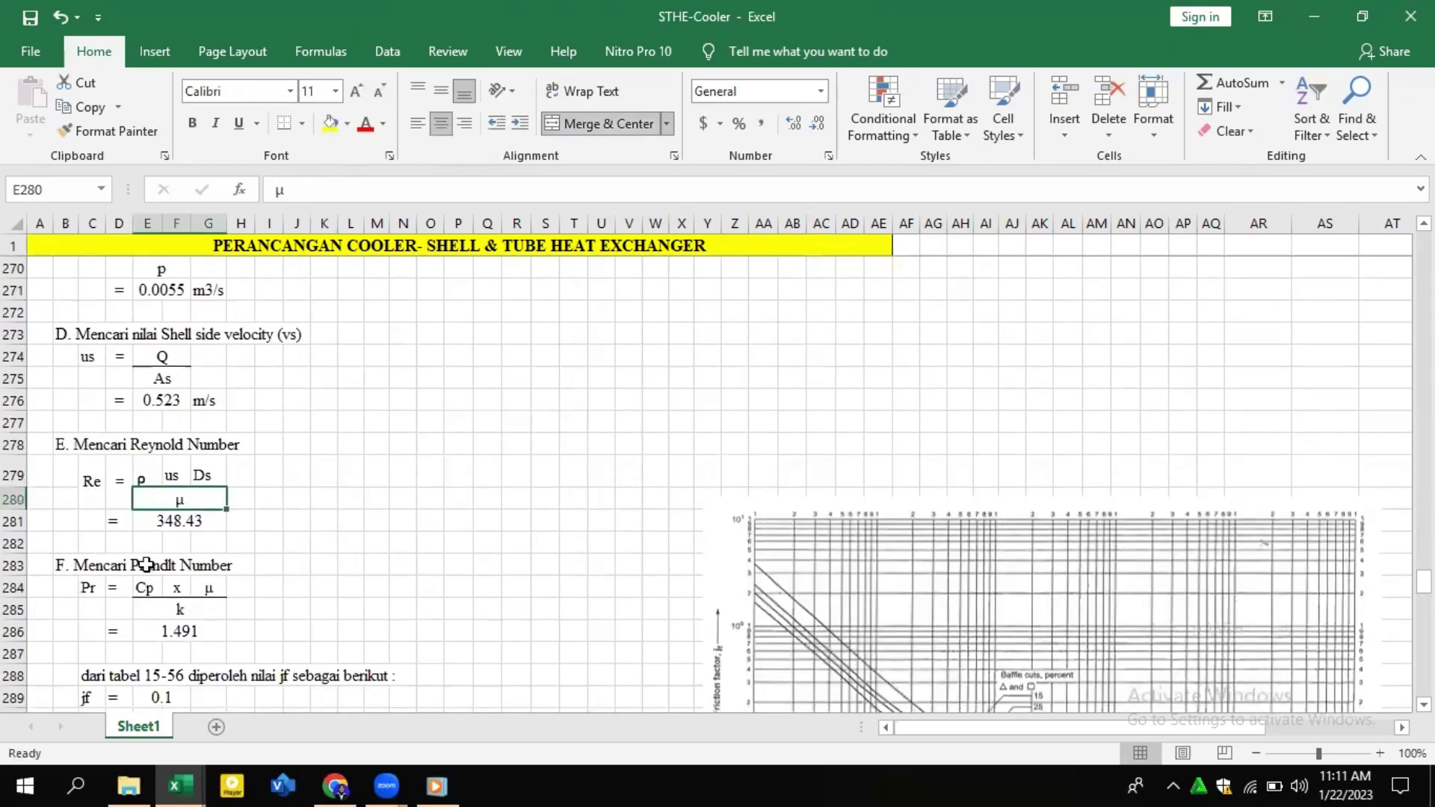
{"action": "left_click", "coordinate": [342, 543]}
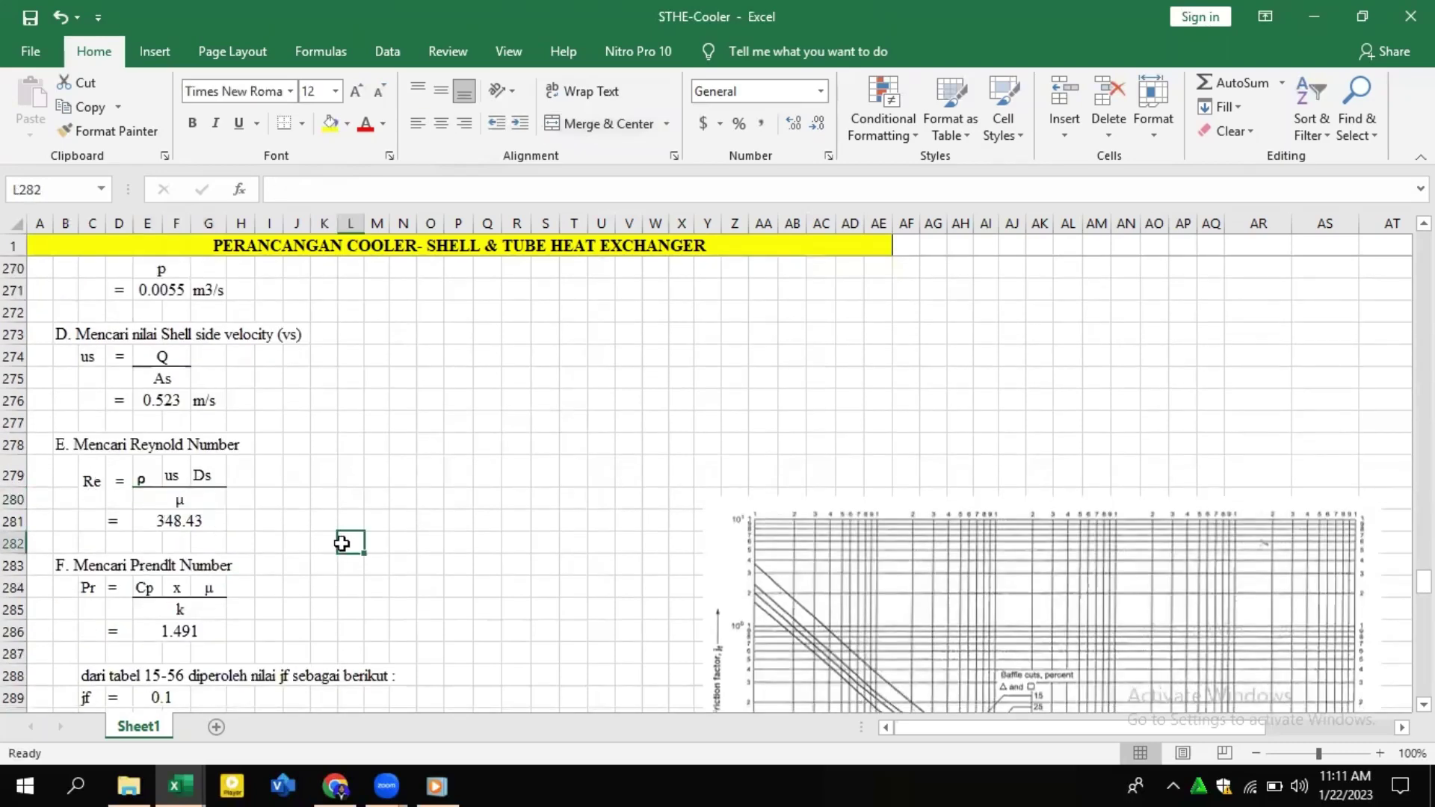
Examine part F's Prandtl number formula and the note on reading jf from the Figure 15-56 friction factor chart.
{"action": "scroll", "coordinate": [341, 544], "scroll_direction": "down", "scroll_amount": 2}
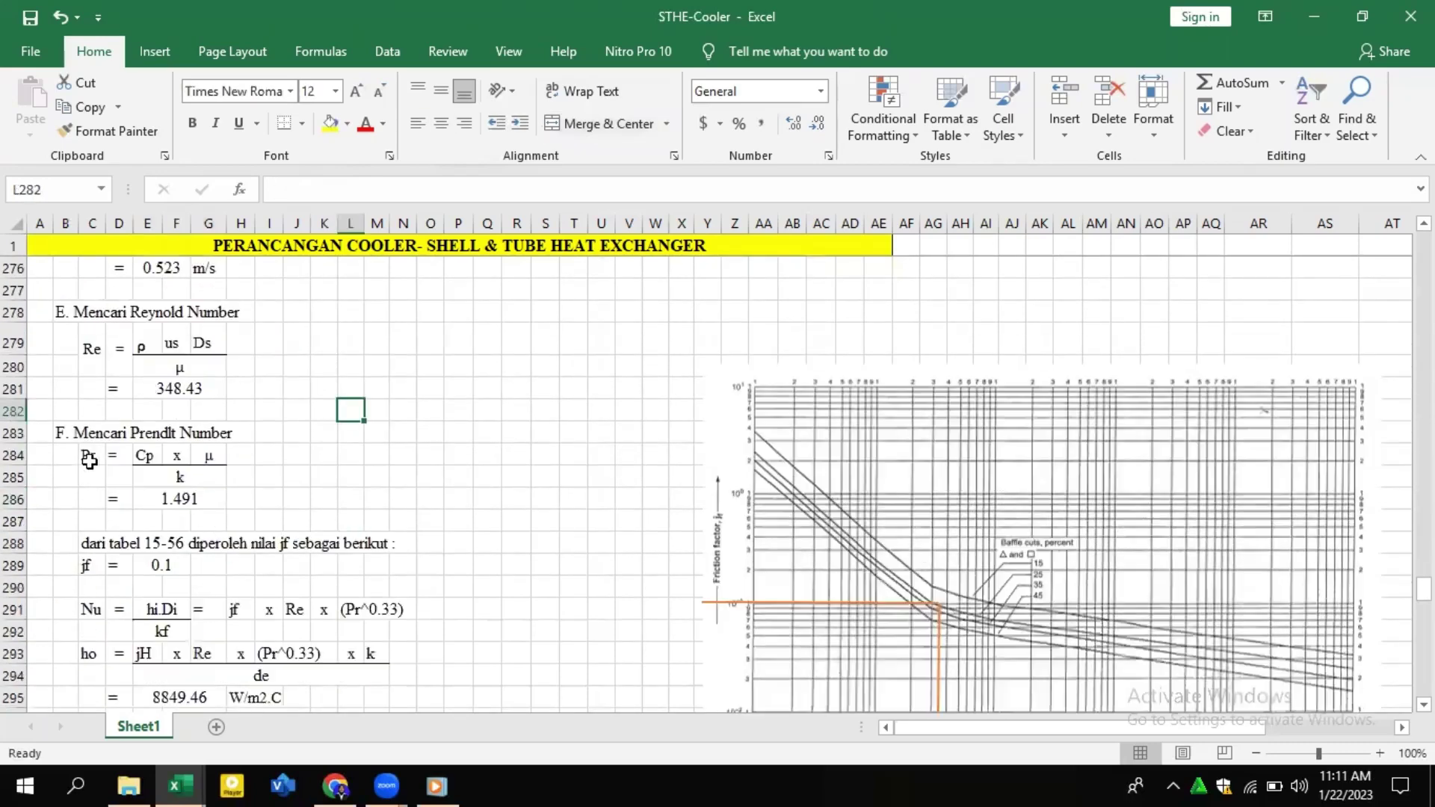
{"action": "left_click", "coordinate": [191, 506]}
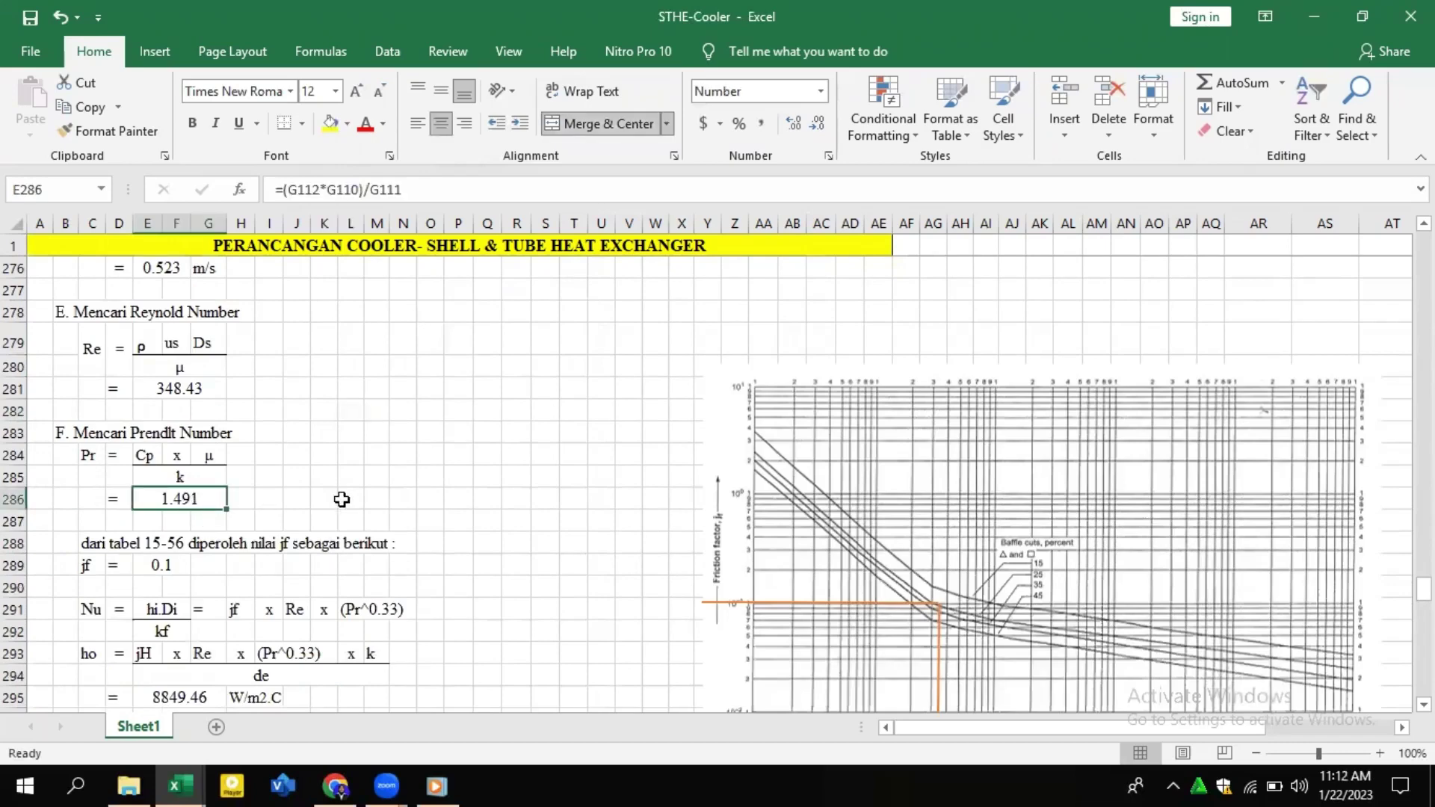
{"action": "scroll", "coordinate": [343, 503], "scroll_direction": "down", "scroll_amount": 1}
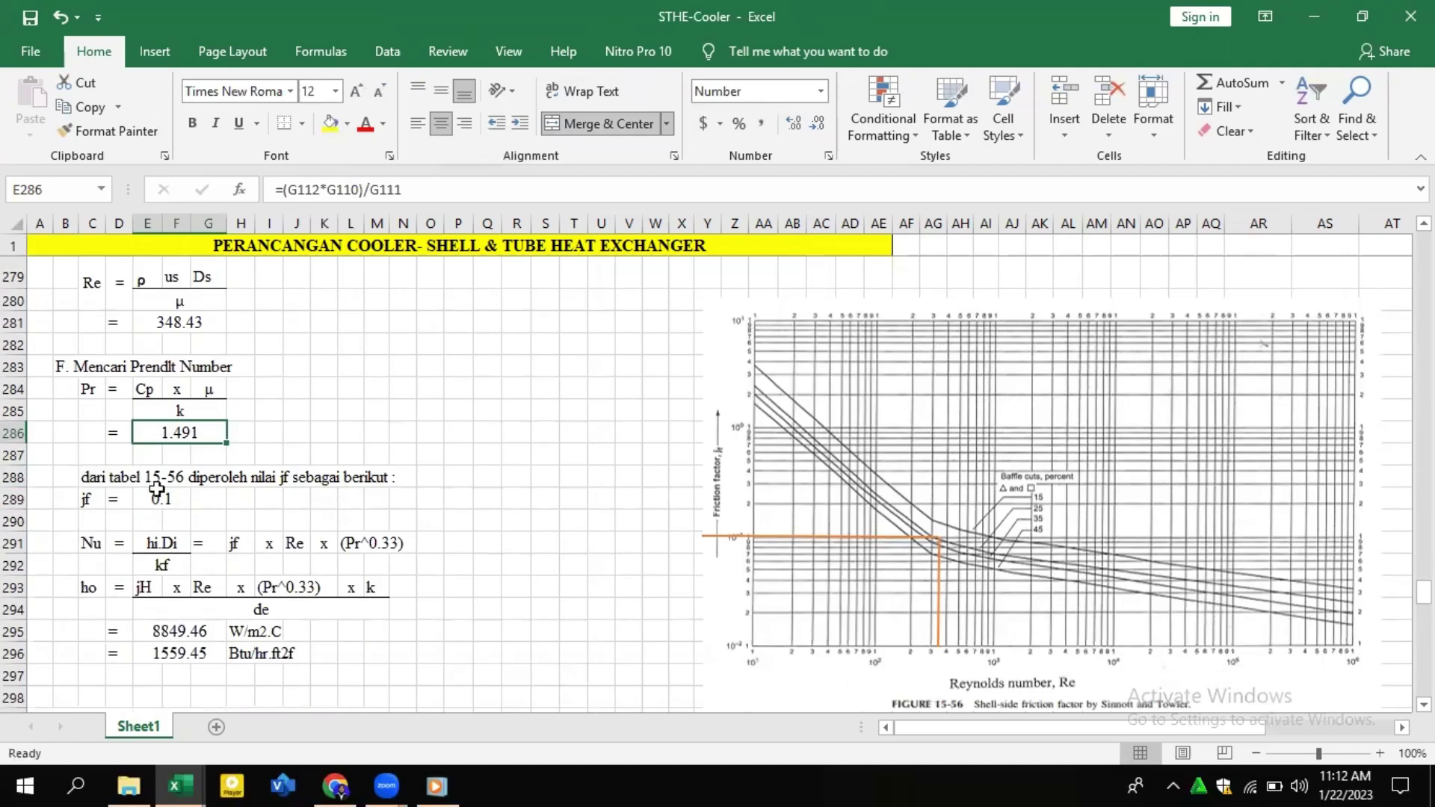
{"action": "left_click", "coordinate": [95, 479]}
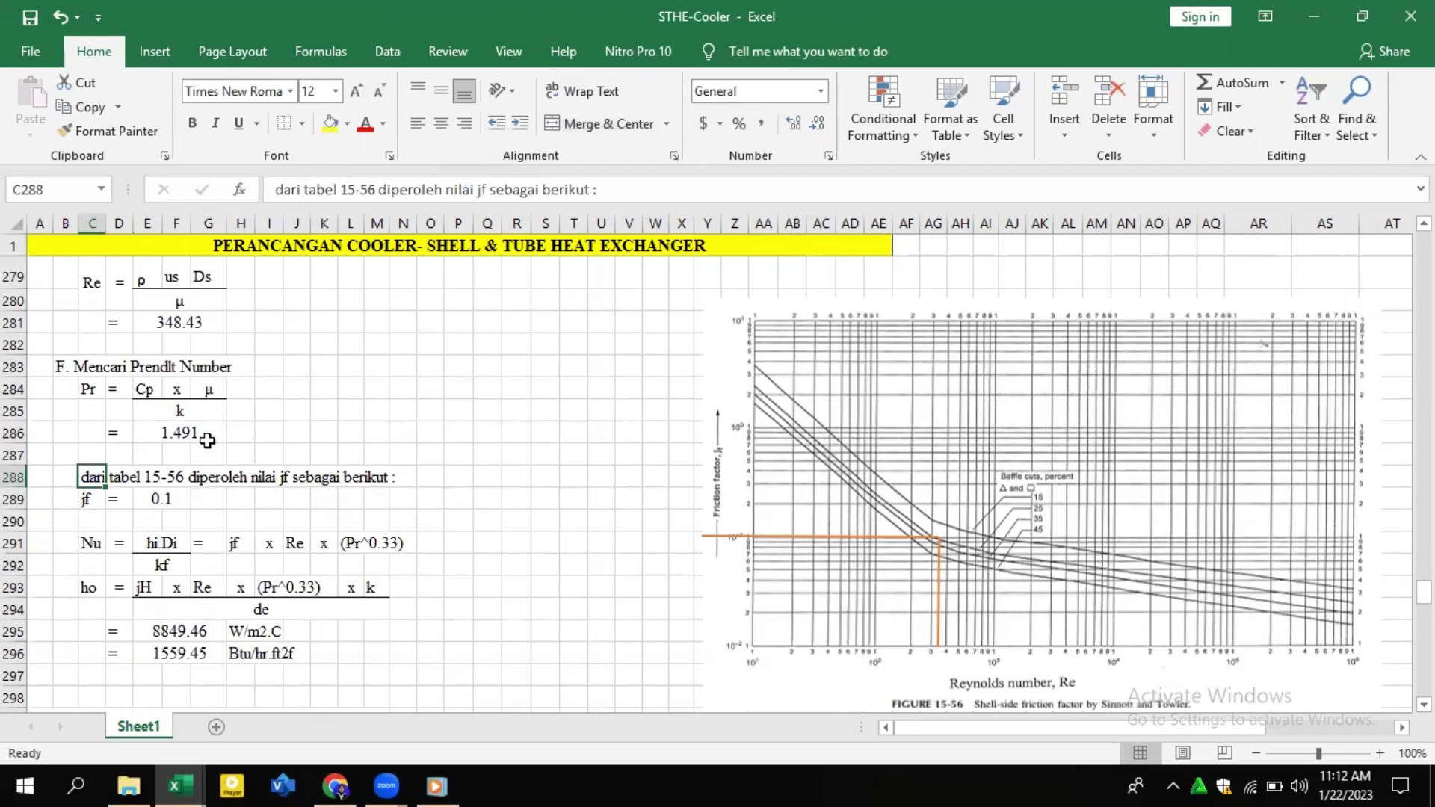
{"action": "scroll", "coordinate": [210, 441], "scroll_direction": "down", "scroll_amount": 1}
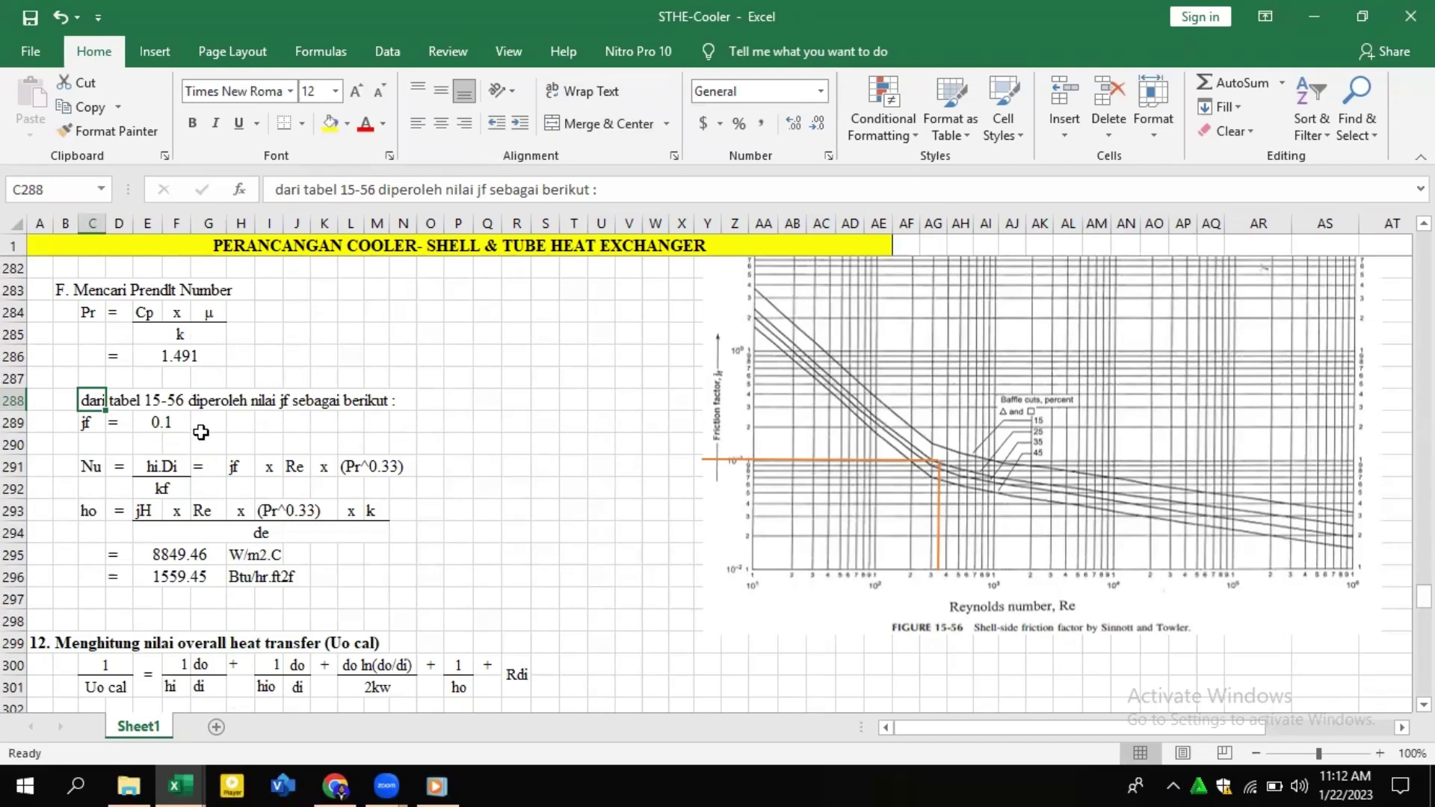
Examine the Nu and ho equations, the formula calculating ho in W/m2.C, and its conversion to Btu/hr.ft2f.
{"action": "left_click", "coordinate": [94, 467]}
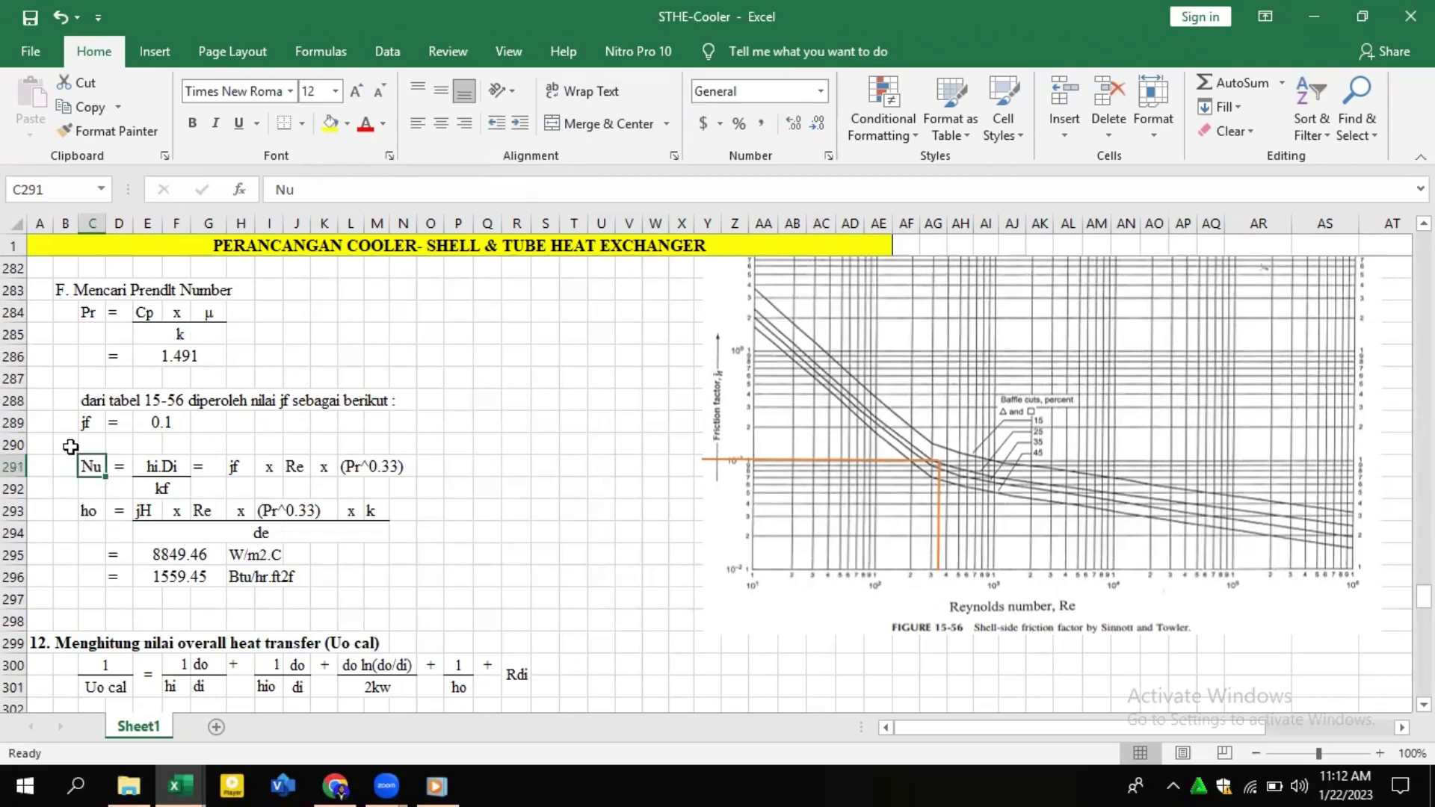
{"action": "left_click", "coordinate": [75, 504]}
{"action": "left_click_drag", "start_coordinate": [75, 503], "coordinate": [465, 564]}
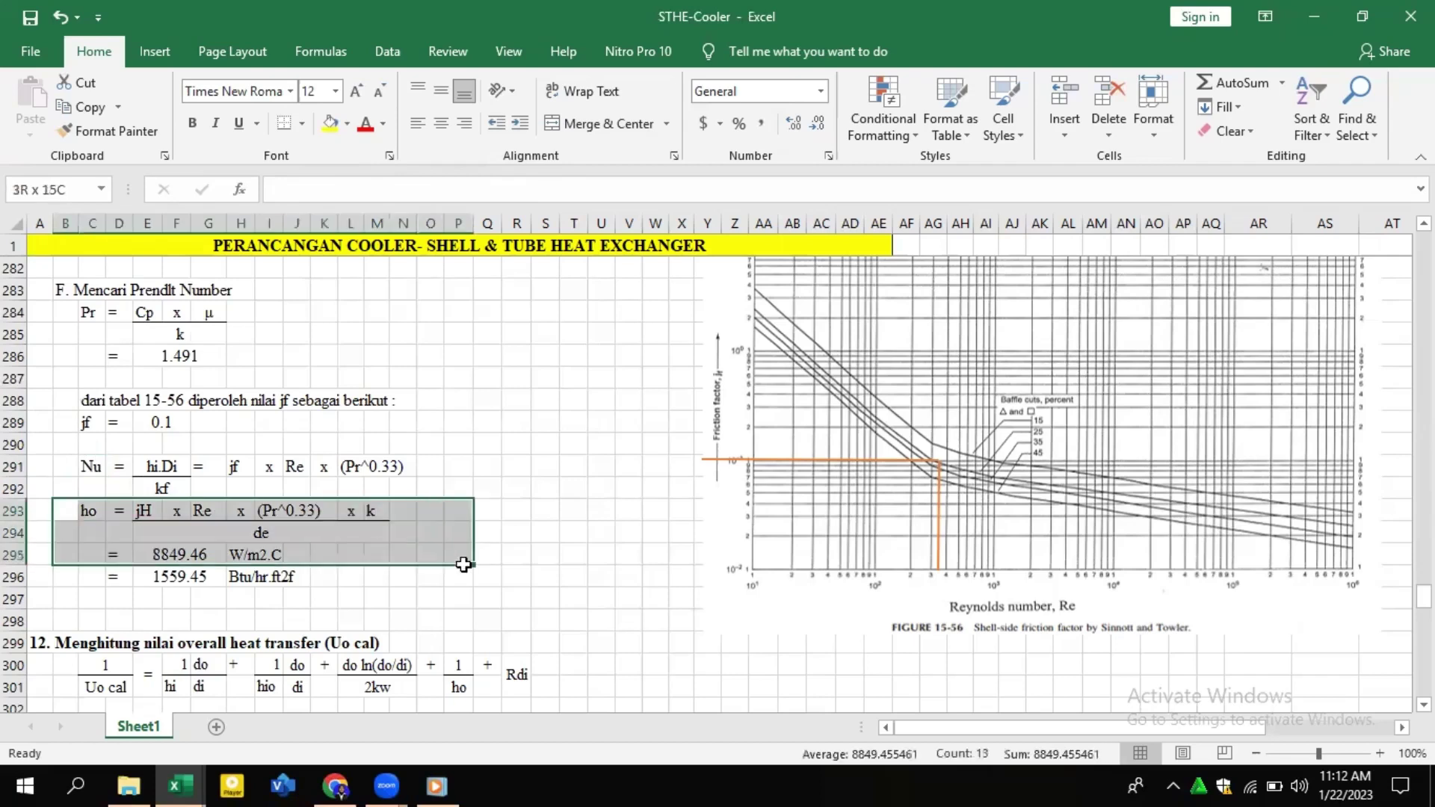
{"action": "left_click", "coordinate": [185, 553]}
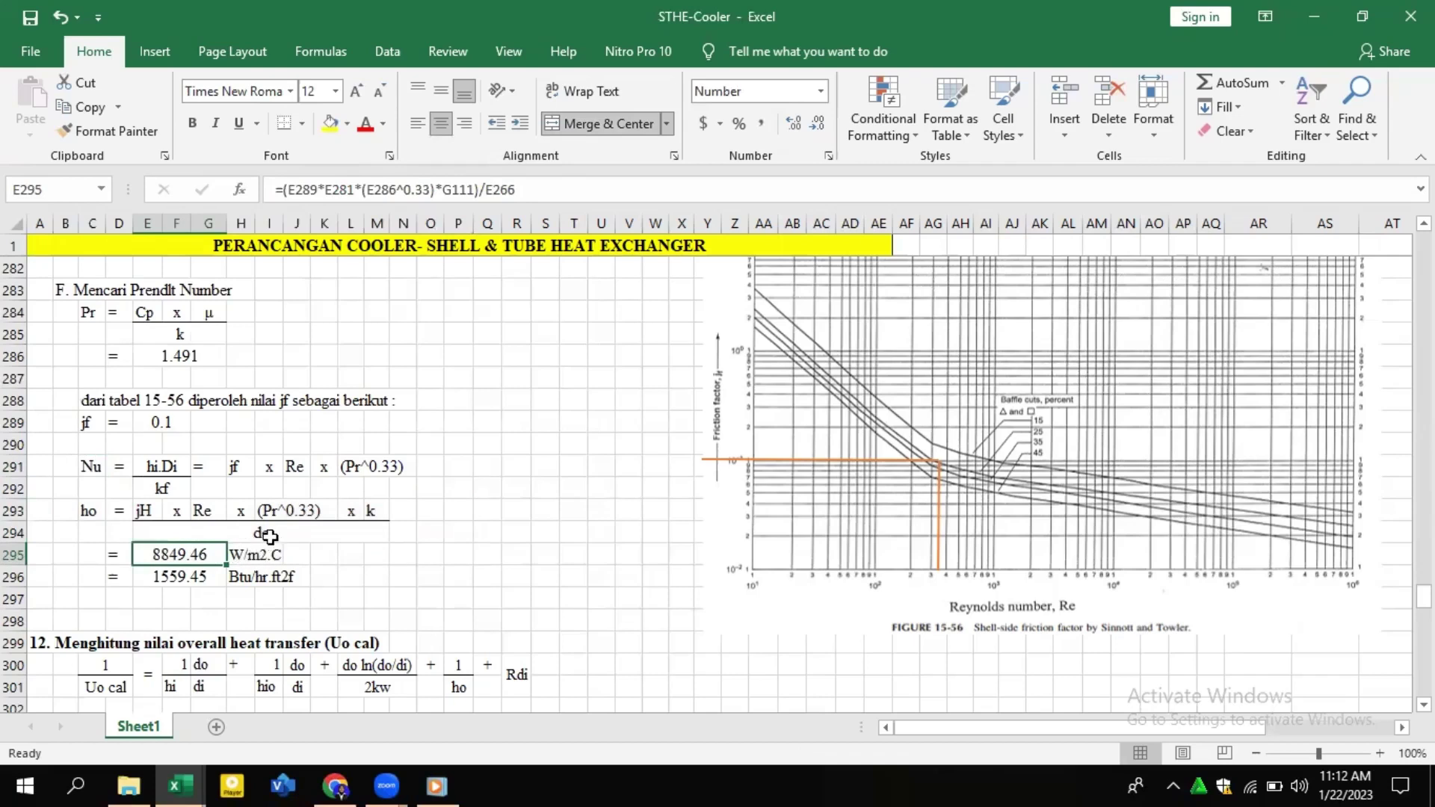
{"action": "left_click", "coordinate": [402, 591]}
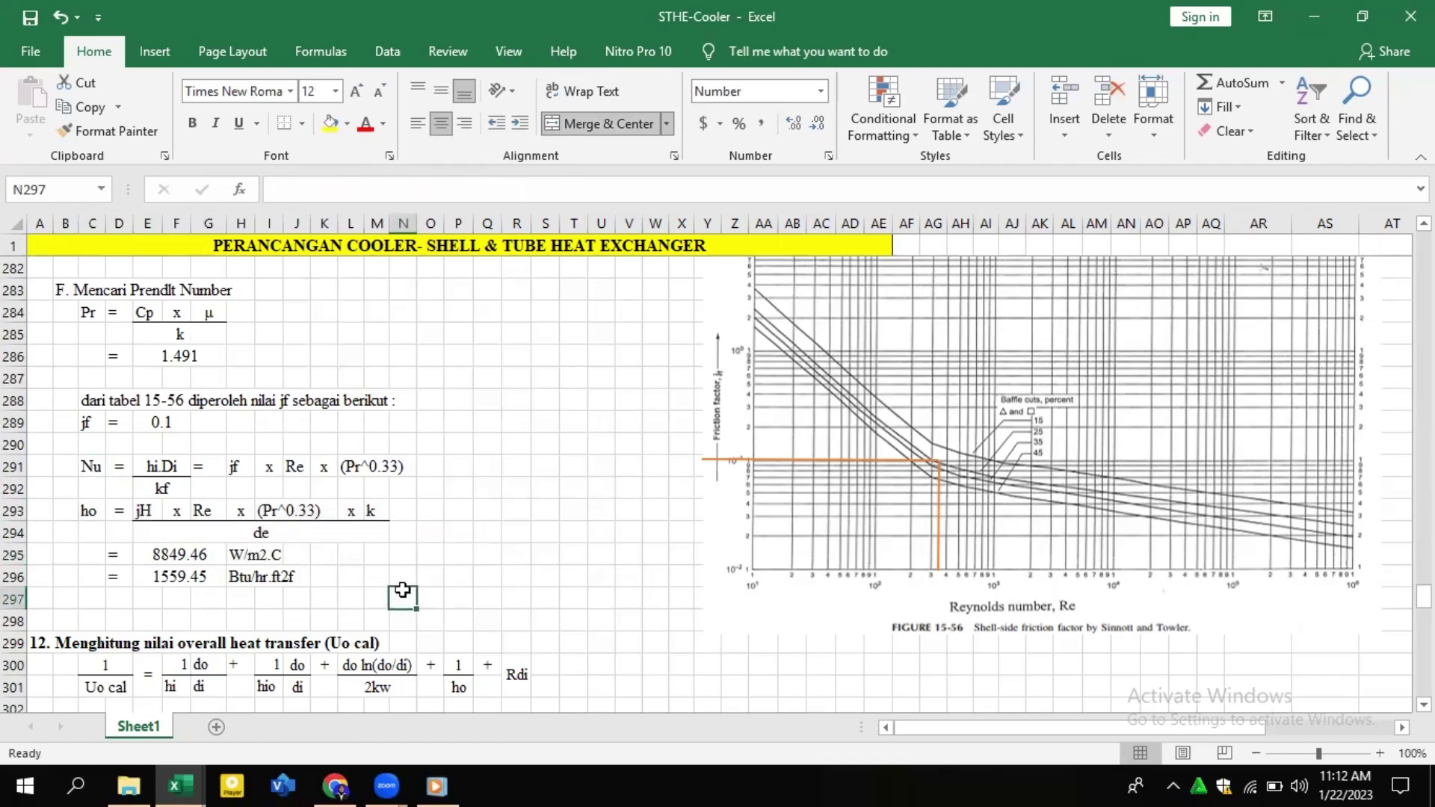
{"action": "left_click", "coordinate": [184, 581]}
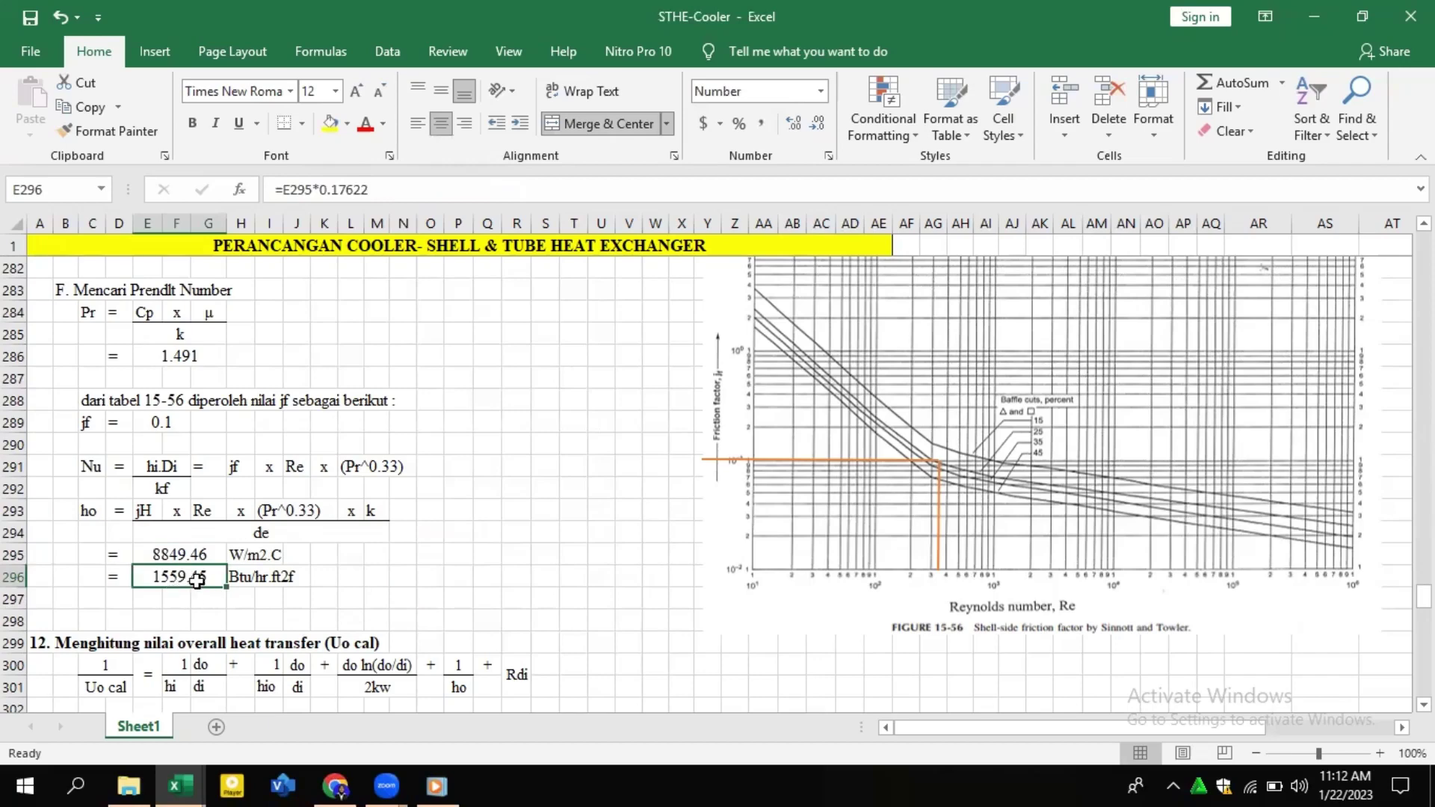
{"action": "left_click", "coordinate": [448, 552]}
Examine section 12's overall heat transfer (Uo cal) heading and the full 1/Uo cal equation.
{"action": "scroll", "coordinate": [448, 540], "scroll_direction": "down", "scroll_amount": 3}
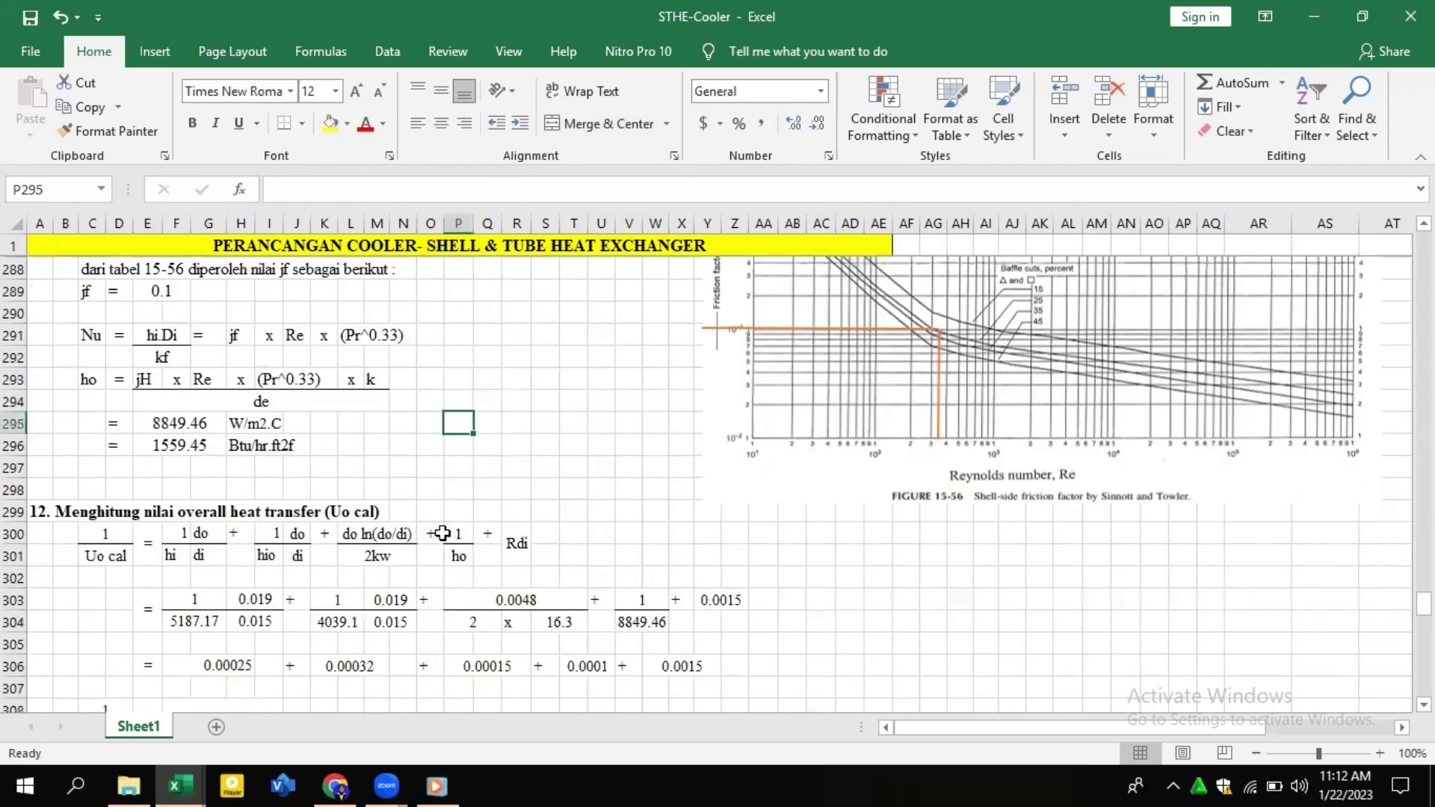
{"action": "left_click", "coordinate": [41, 446]}
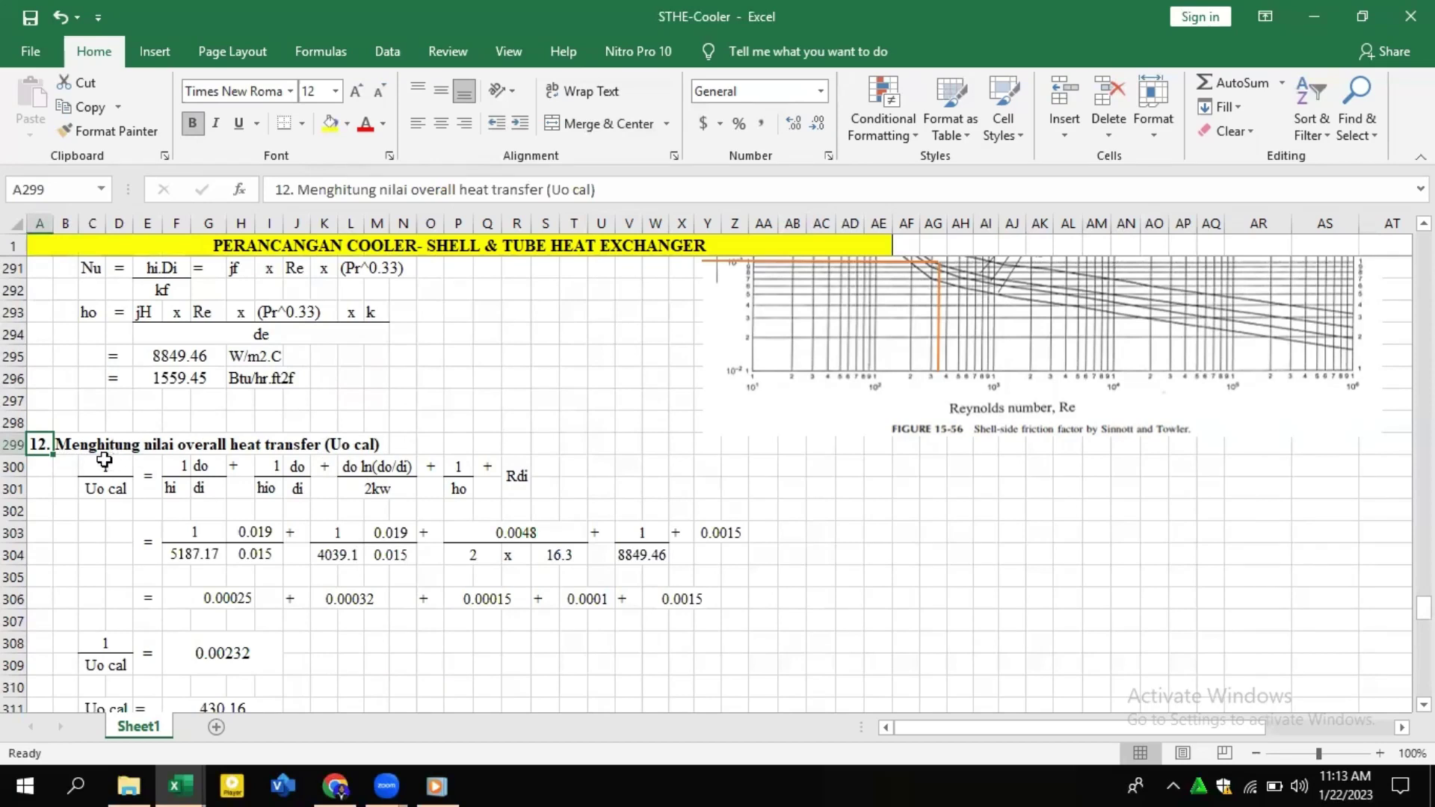
{"action": "left_click_drag", "start_coordinate": [92, 468], "coordinate": [537, 500]}
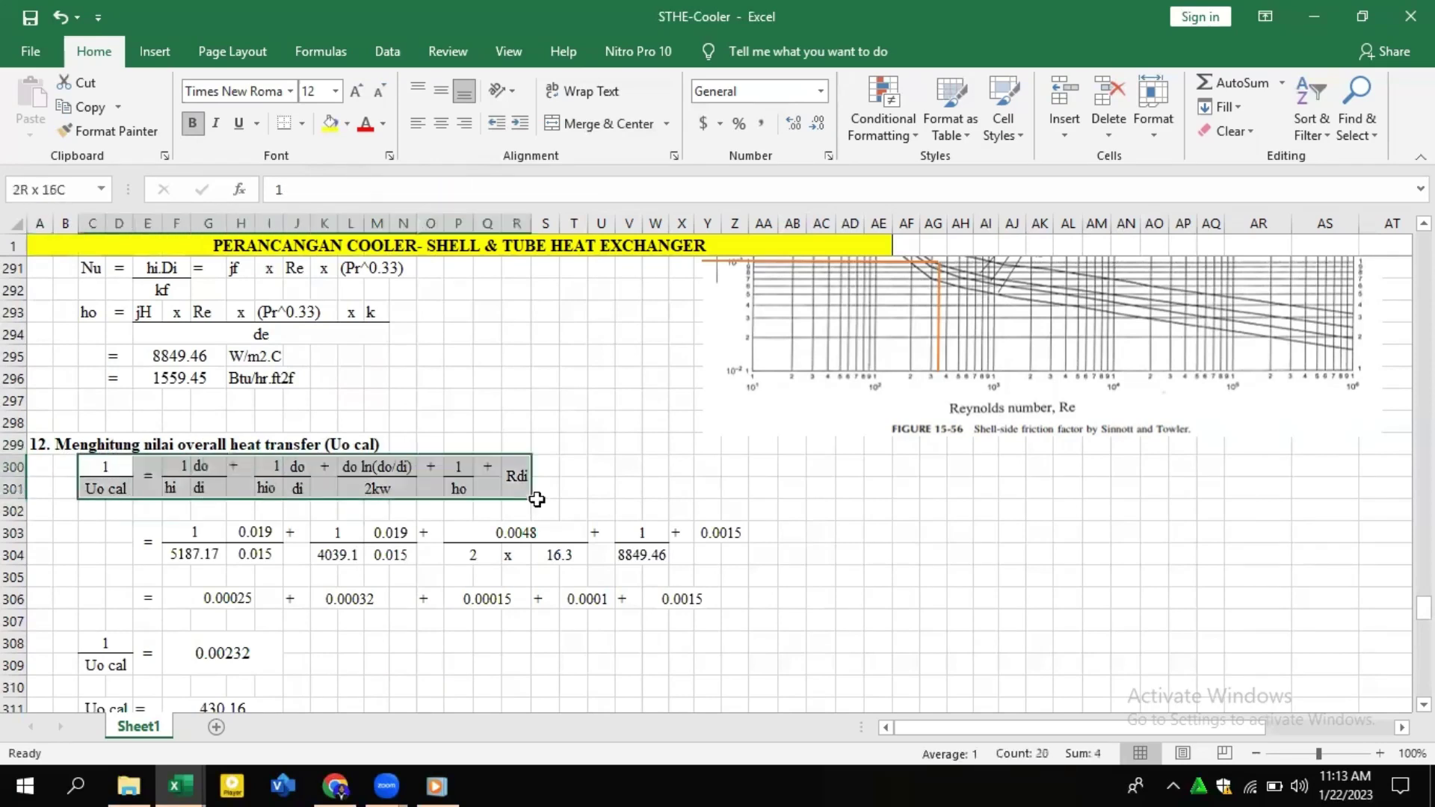
Center the cell contents of the 1/hi, 1/hio and do/di terms in the 1/Uo cal equation.
{"action": "left_click", "coordinate": [177, 490]}
{"action": "left_click", "coordinate": [207, 487], "text": "shift"}
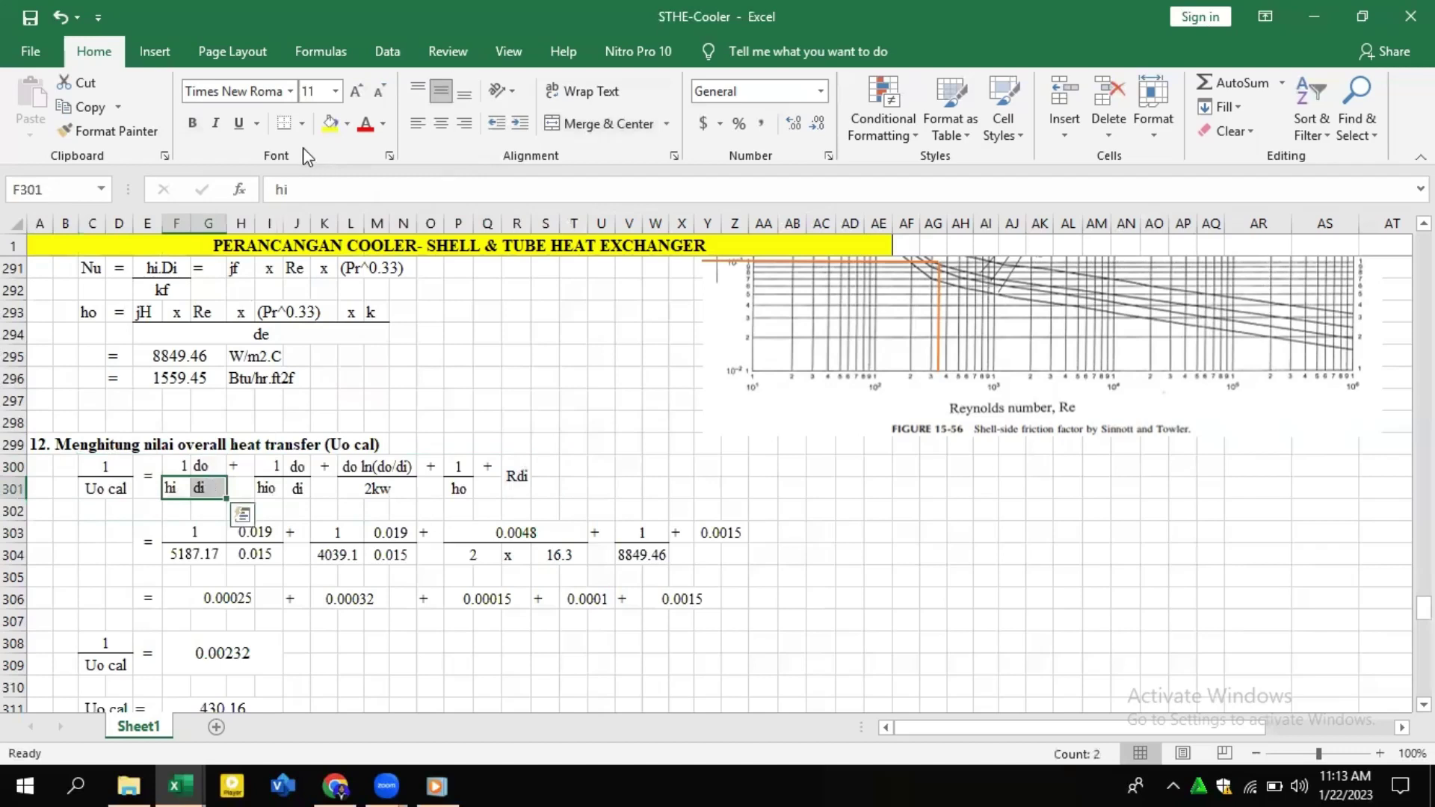
{"action": "left_click", "coordinate": [442, 127]}
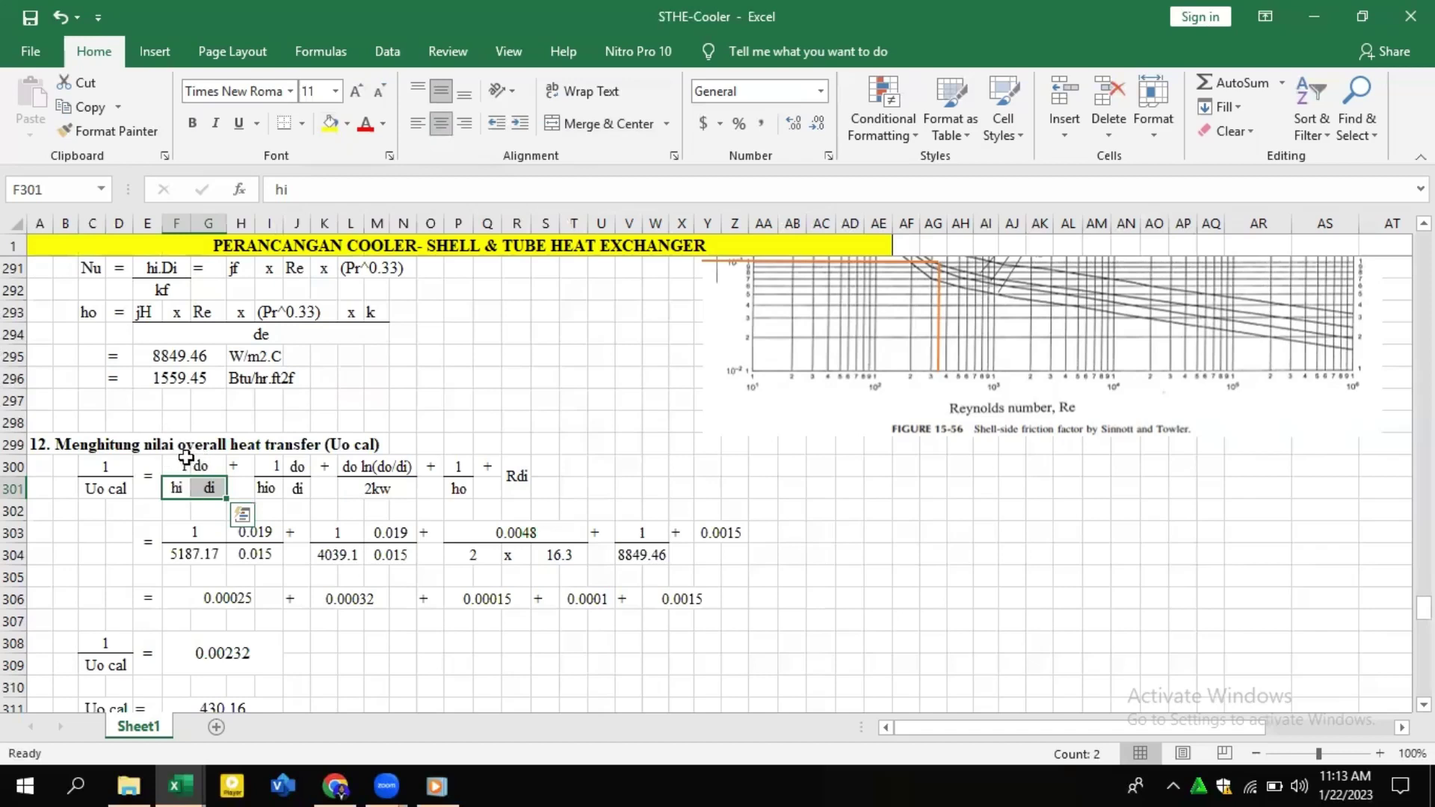
{"action": "left_click_drag", "start_coordinate": [182, 465], "coordinate": [204, 463]}
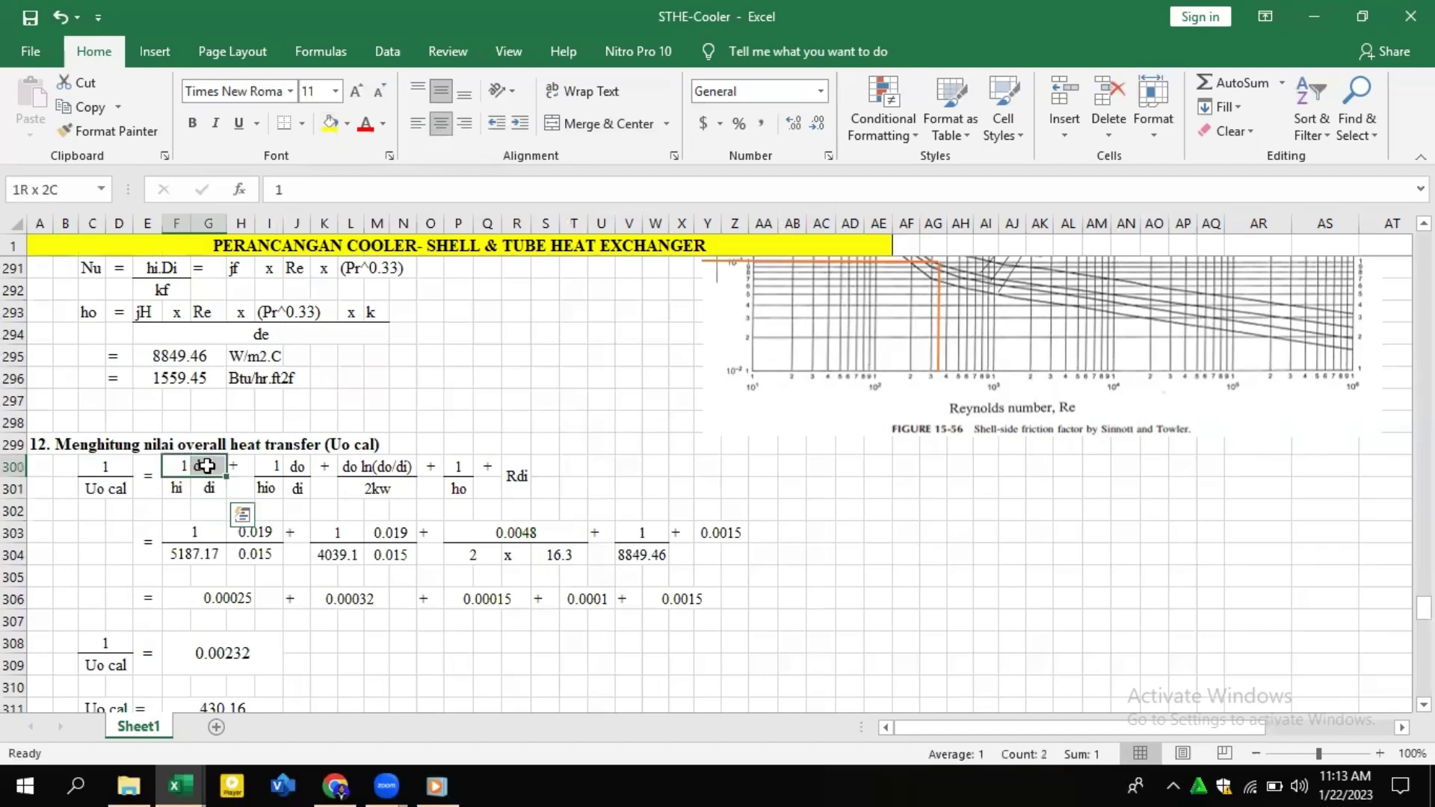
{"action": "left_click", "coordinate": [441, 124]}
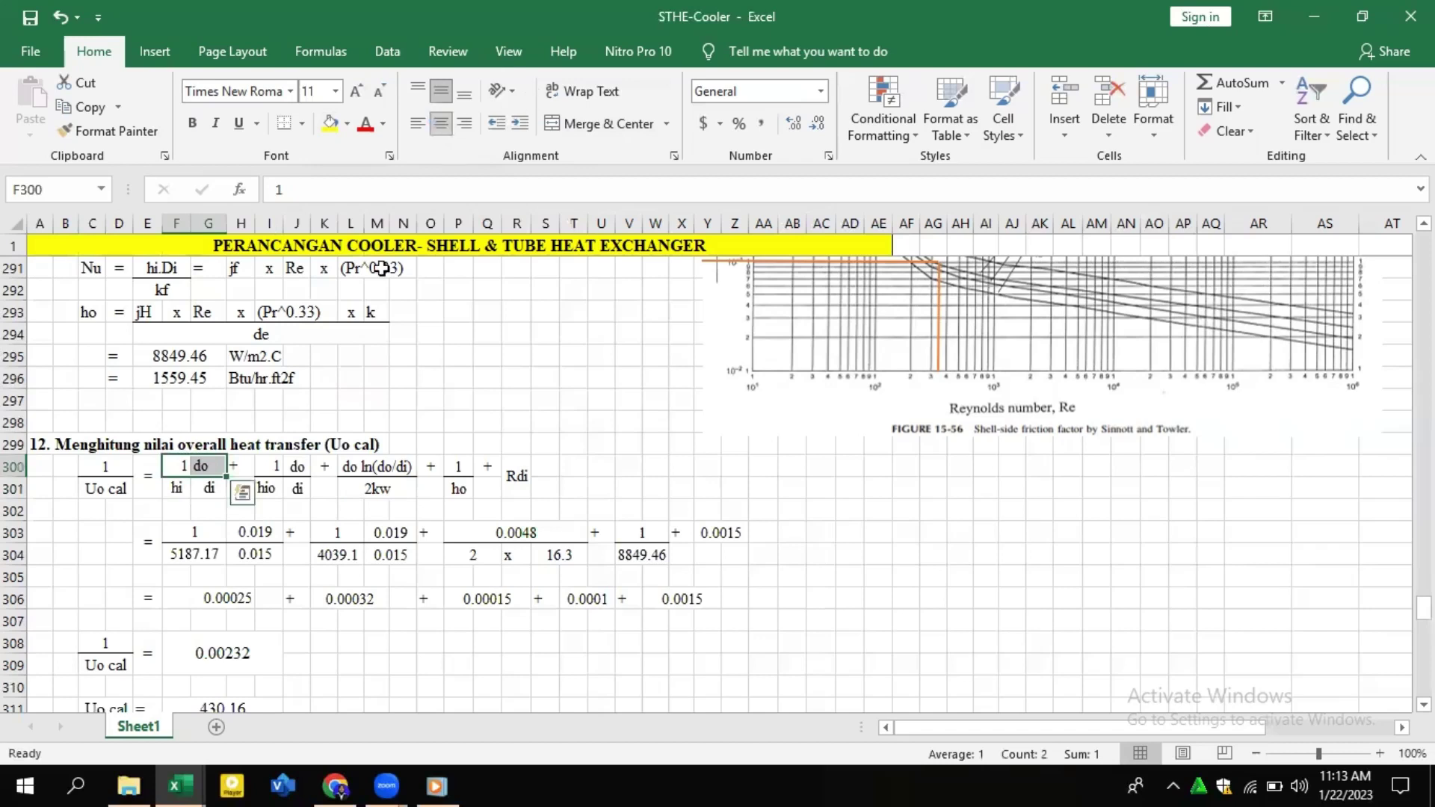
{"action": "left_click", "coordinate": [247, 462]}
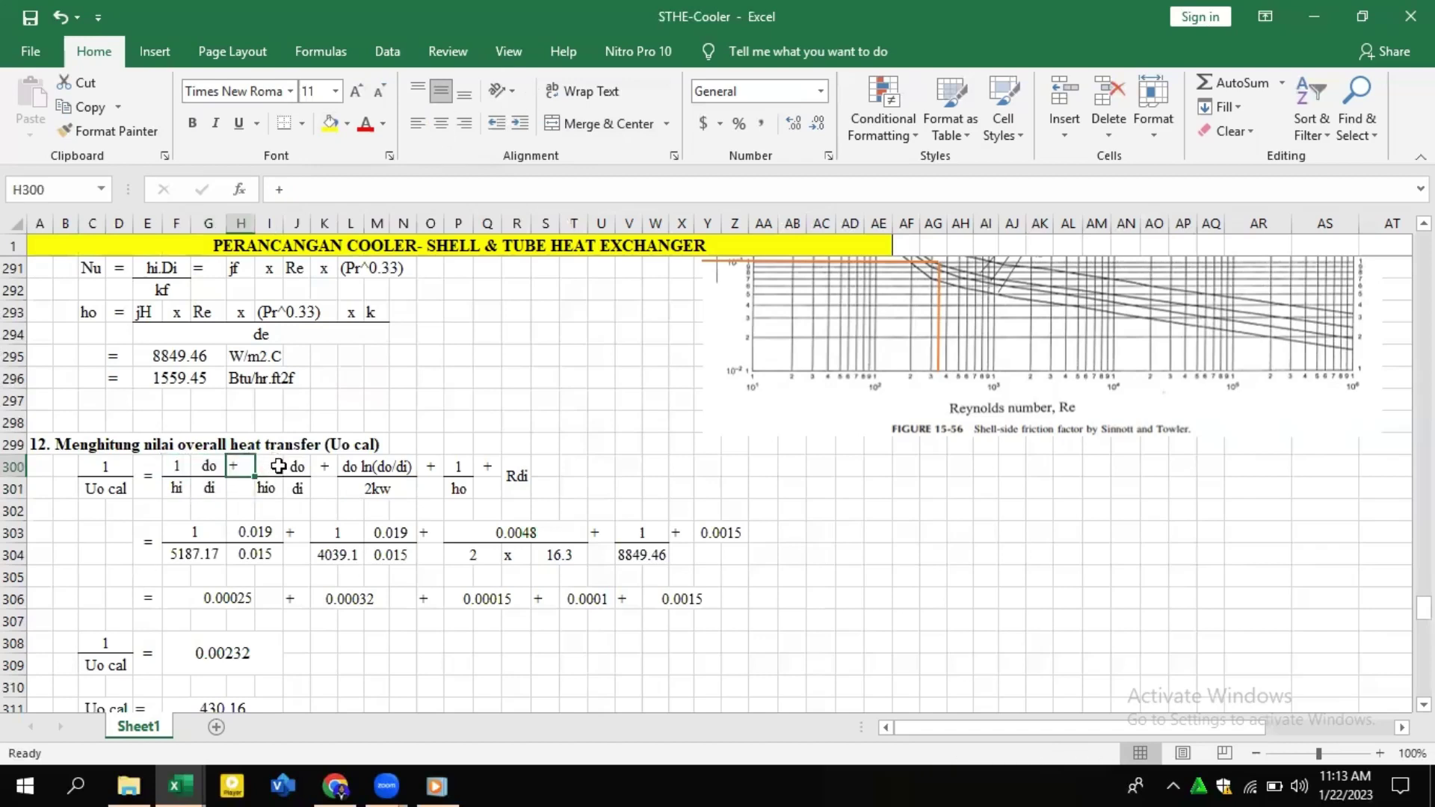
{"action": "left_click_drag", "start_coordinate": [274, 466], "coordinate": [300, 490]}
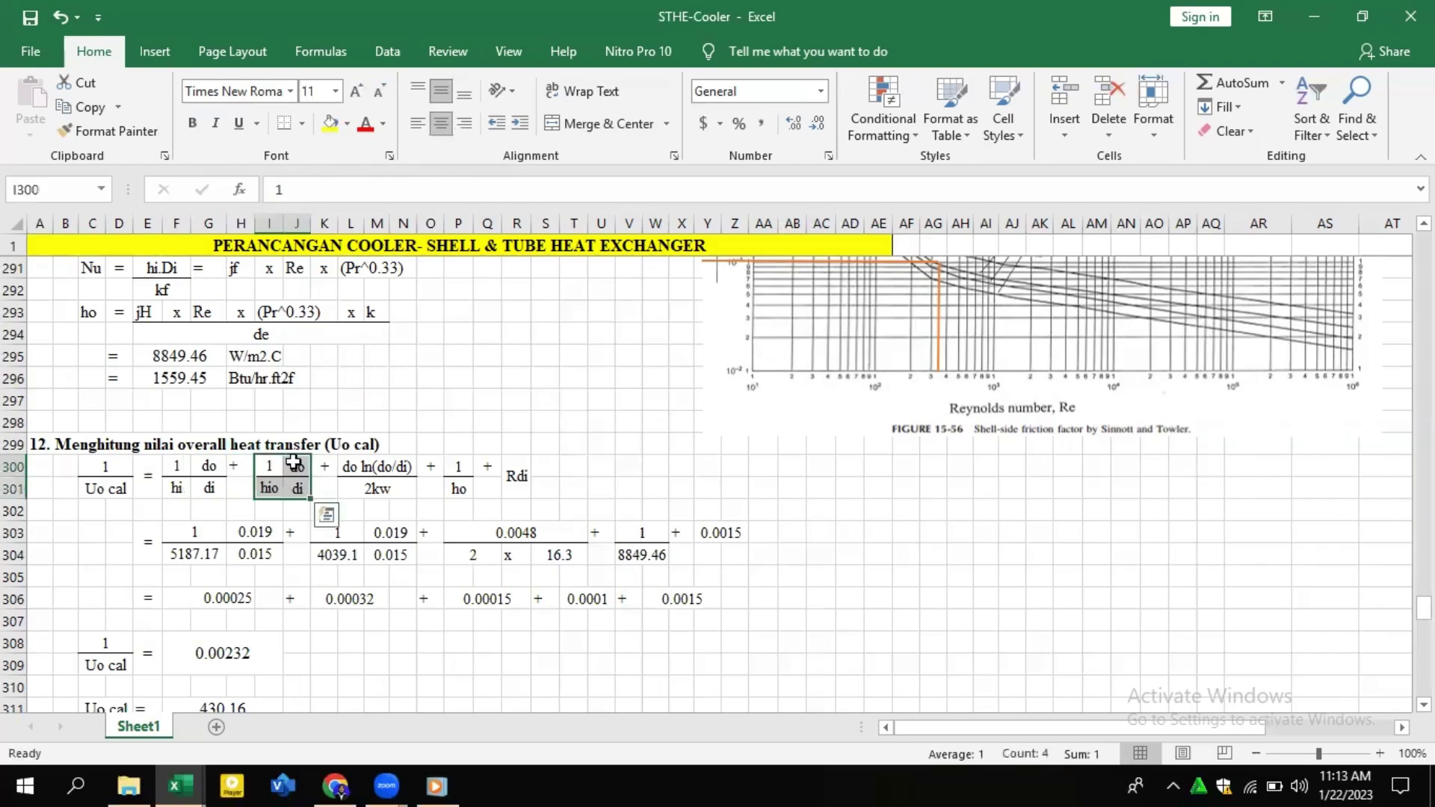
{"action": "left_click", "coordinate": [324, 486]}
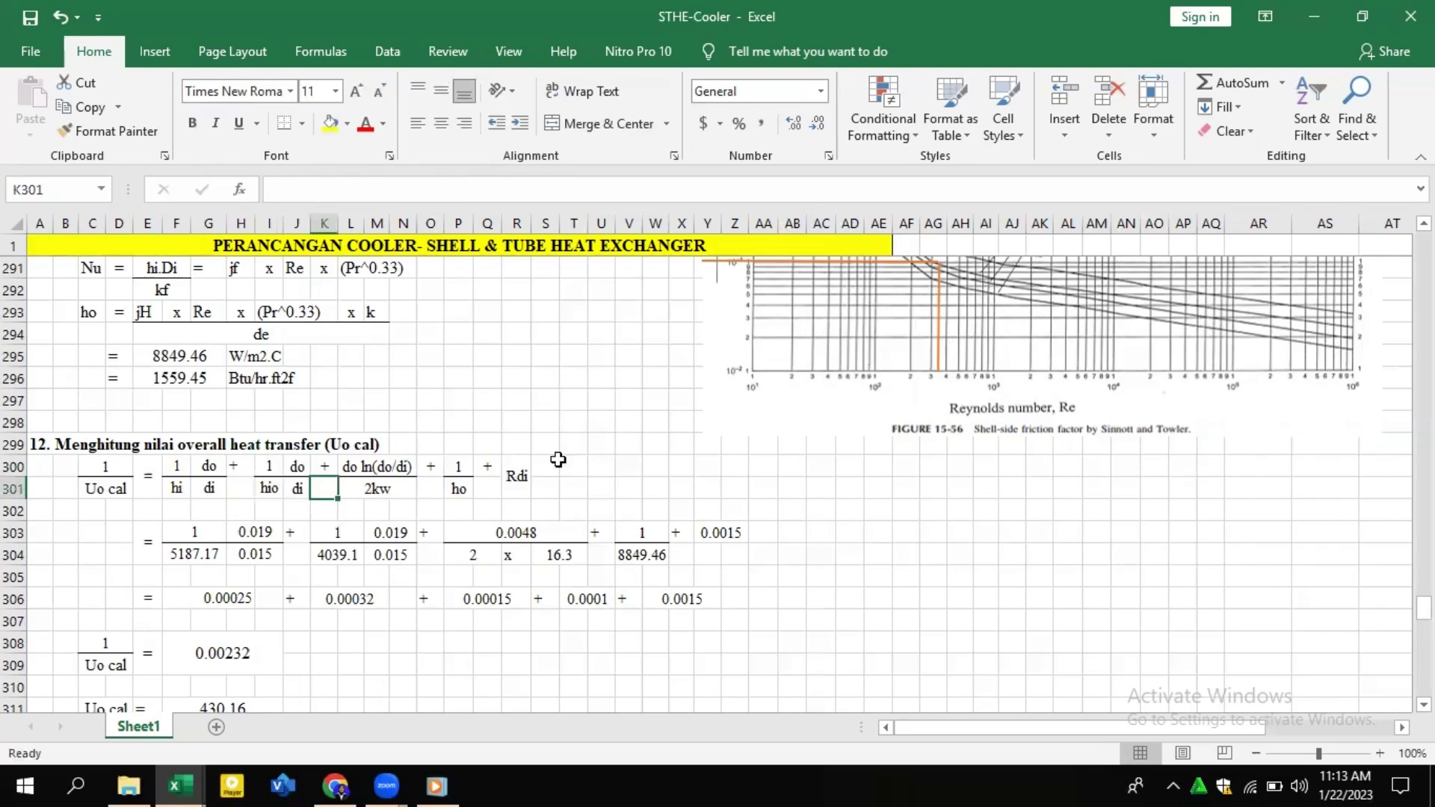
Examine the Rdi term of the 1/Uo cal equation and its substituted value in the line below.
{"action": "left_click", "coordinate": [522, 474]}
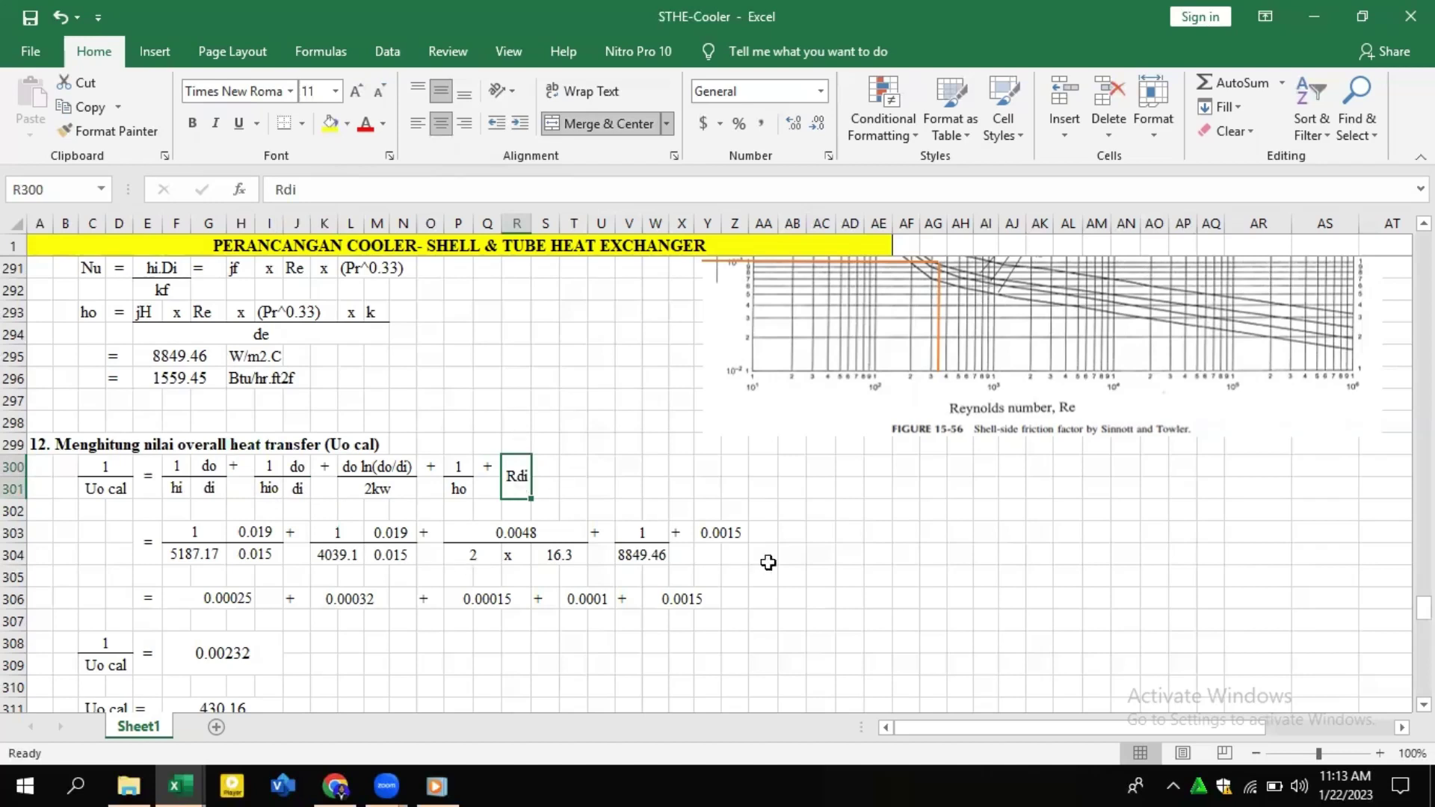
{"action": "left_click", "coordinate": [742, 533]}
{"action": "left_click", "coordinate": [709, 486]}
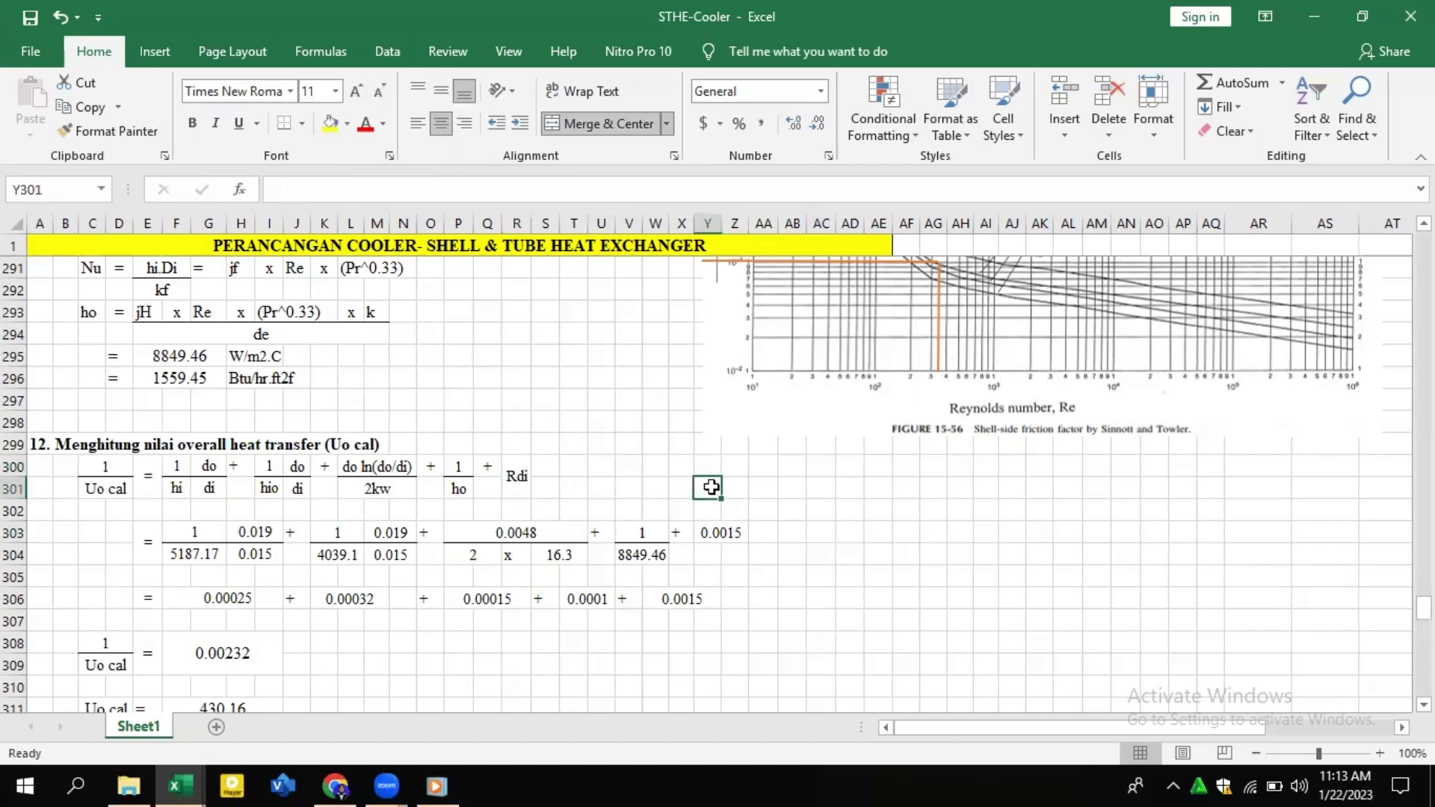
Examine the ho results area and the Rdi term that closes the symbolic 1/Uo cal equation.
{"action": "left_click", "coordinate": [526, 473]}
{"action": "left_click", "coordinate": [520, 379]}
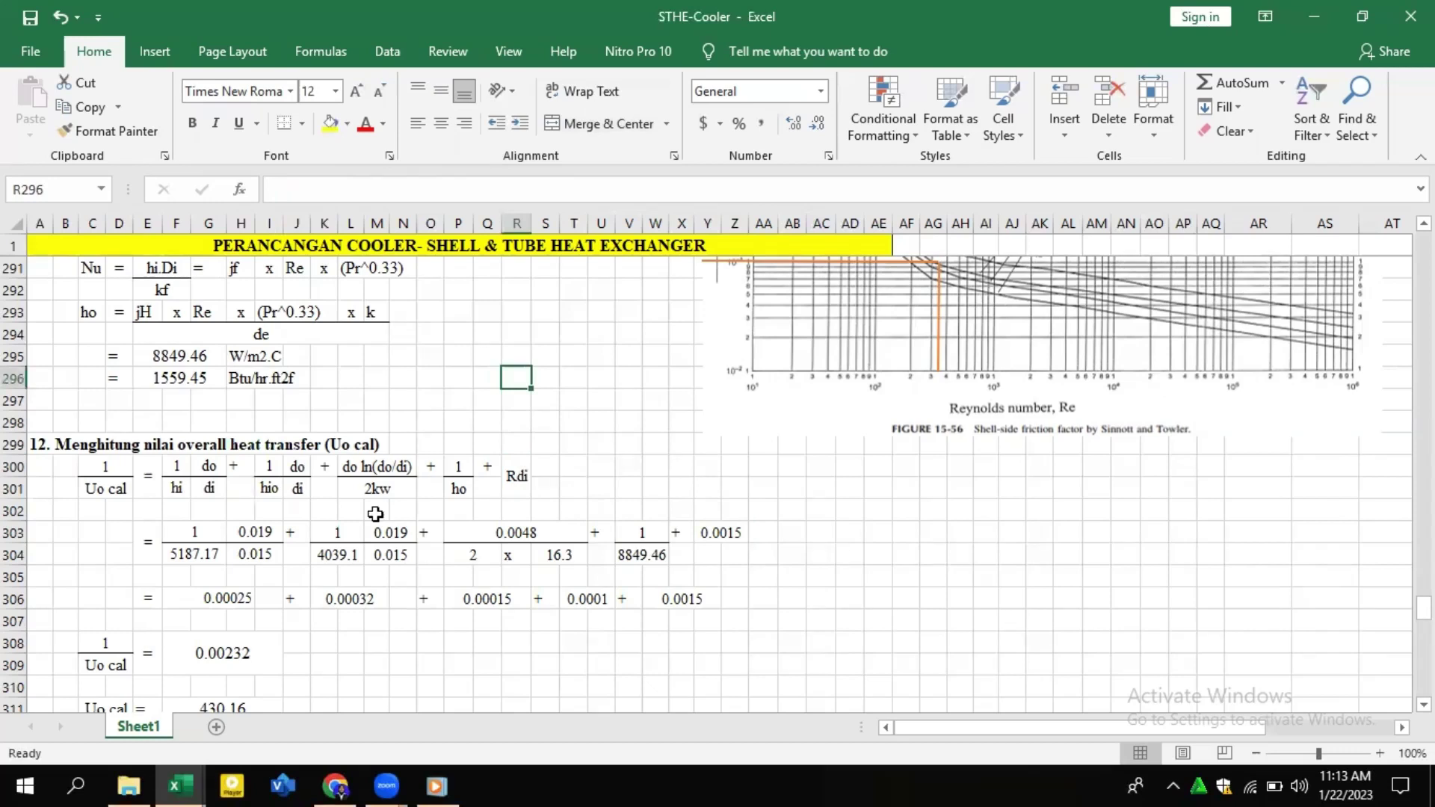
{"action": "left_click", "coordinate": [524, 497]}
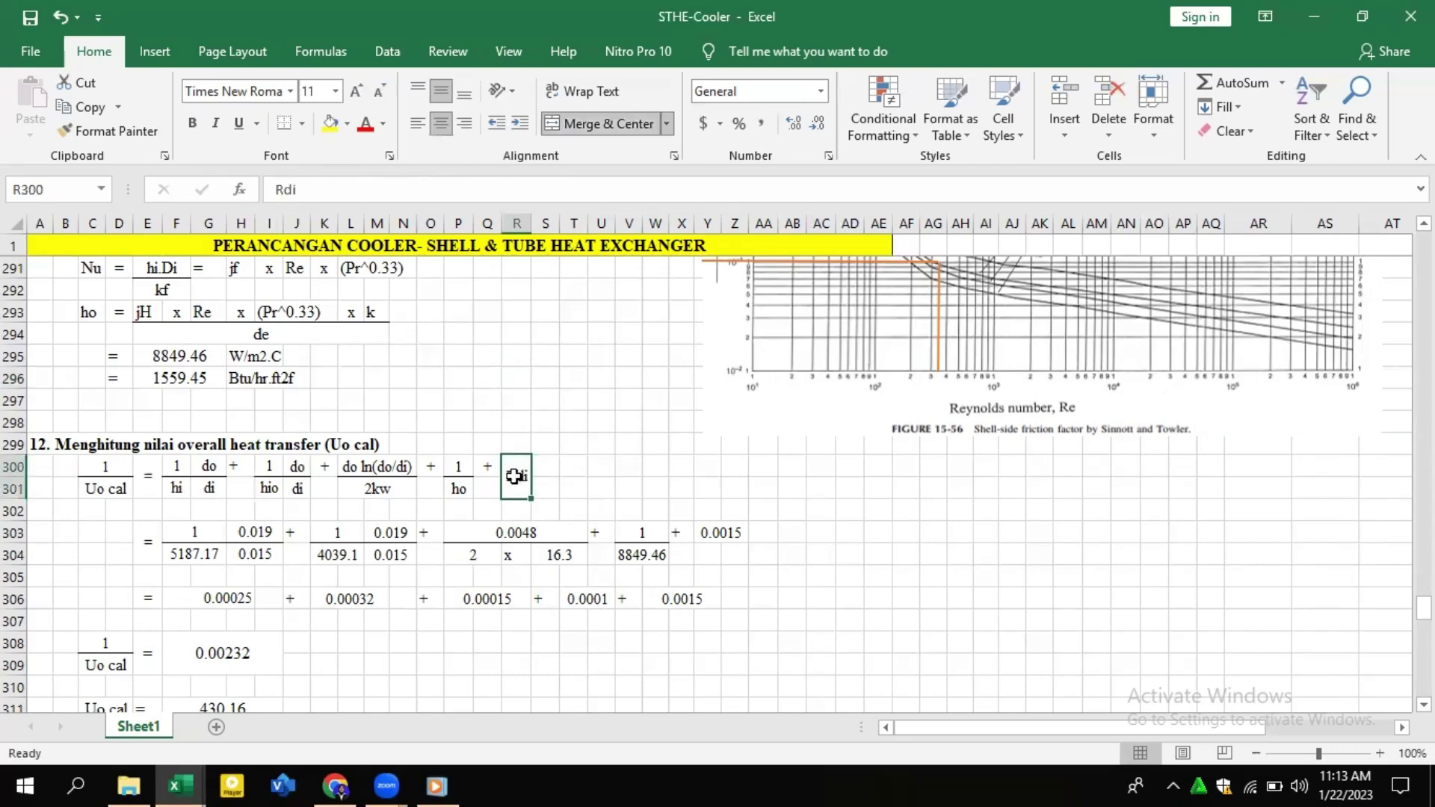
{"action": "scroll", "coordinate": [132, 541], "scroll_direction": "down", "scroll_amount": 2}
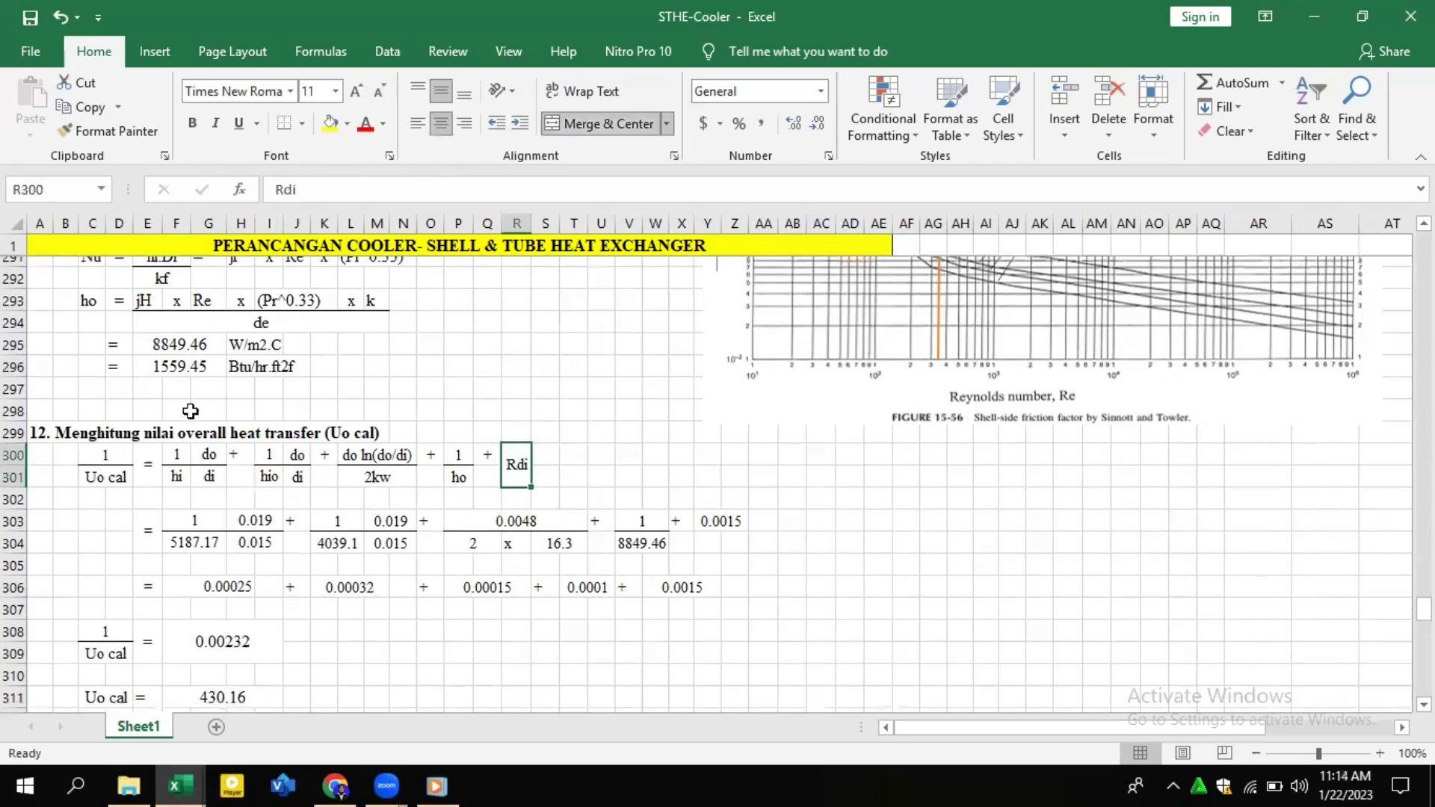
Examine the substituted do and di values and the formula deriving hio from hi in the second term of 1/Uo cal.
{"action": "left_click", "coordinate": [207, 428]}
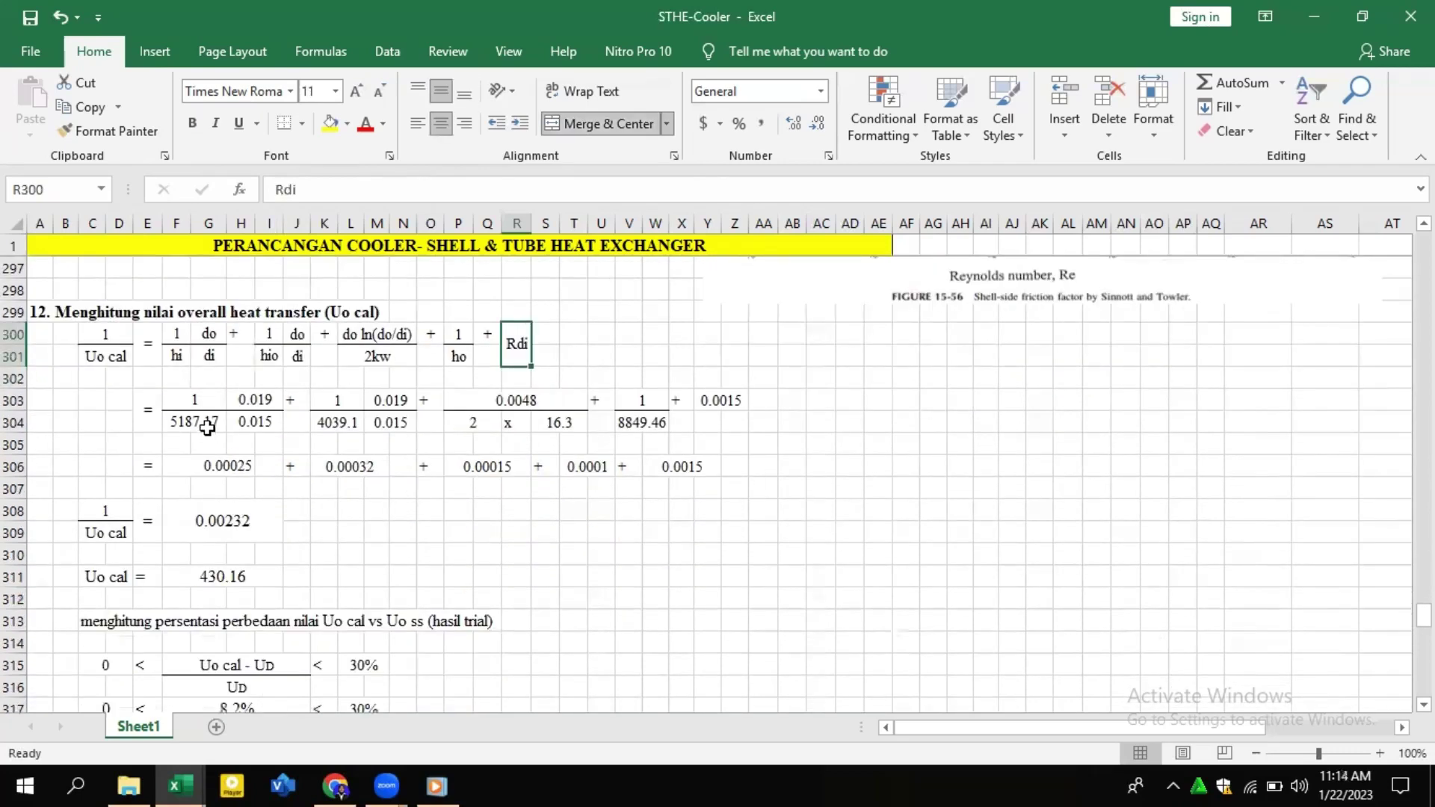
{"action": "left_click", "coordinate": [254, 397]}
{"action": "key", "text": "Down"}
{"action": "left_click", "coordinate": [254, 398]}
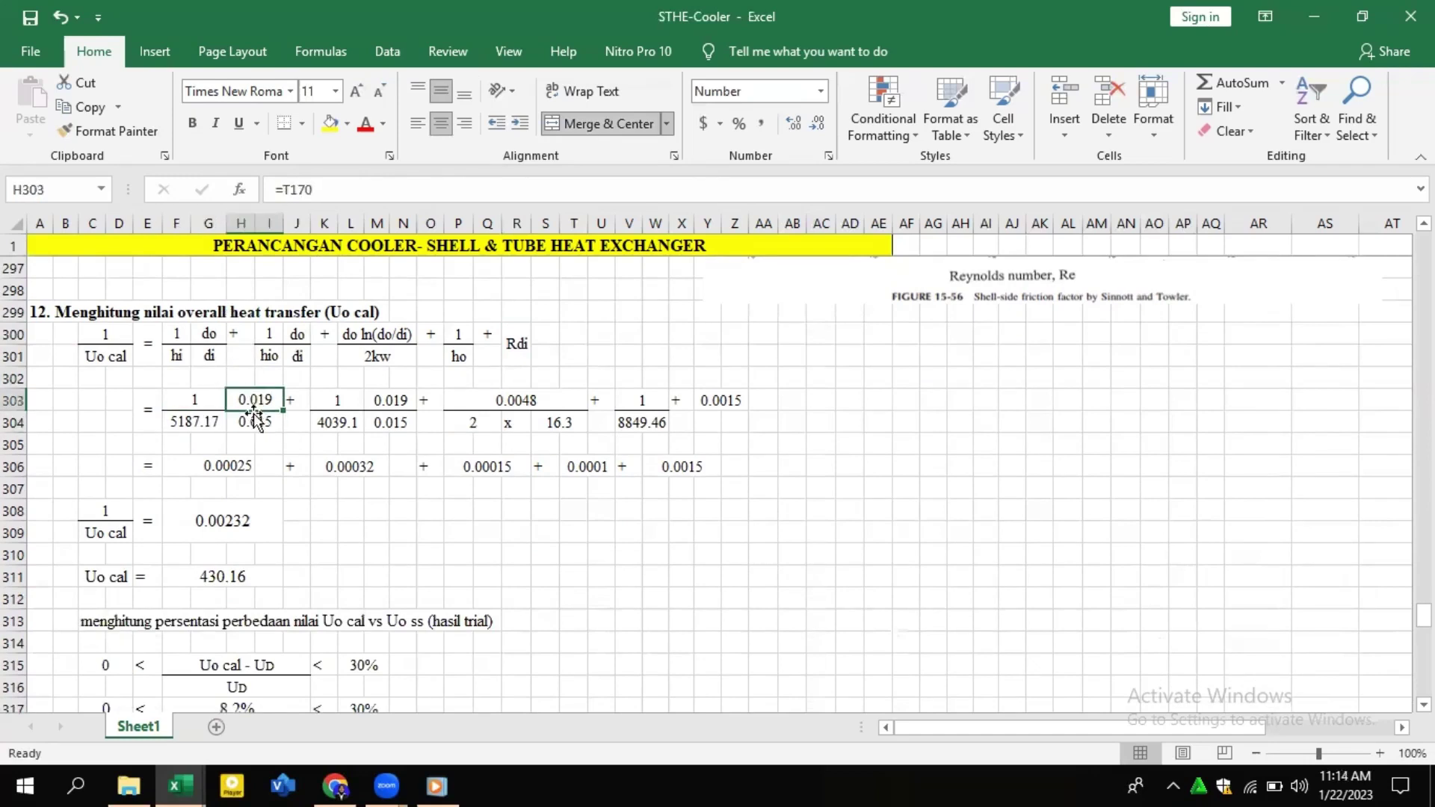
{"action": "left_click", "coordinate": [255, 424]}
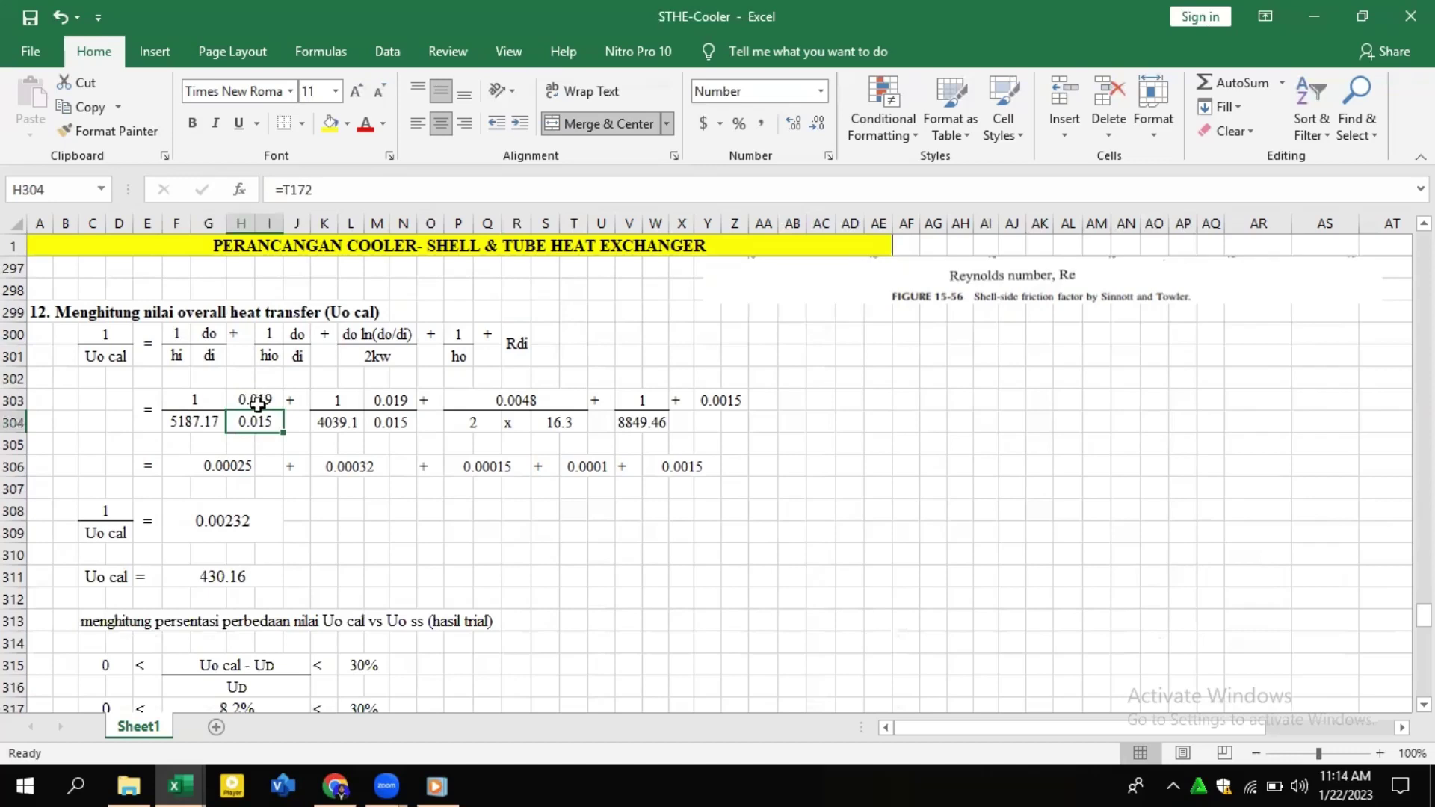
{"action": "left_click", "coordinate": [258, 398]}
{"action": "left_click", "coordinate": [335, 421]}
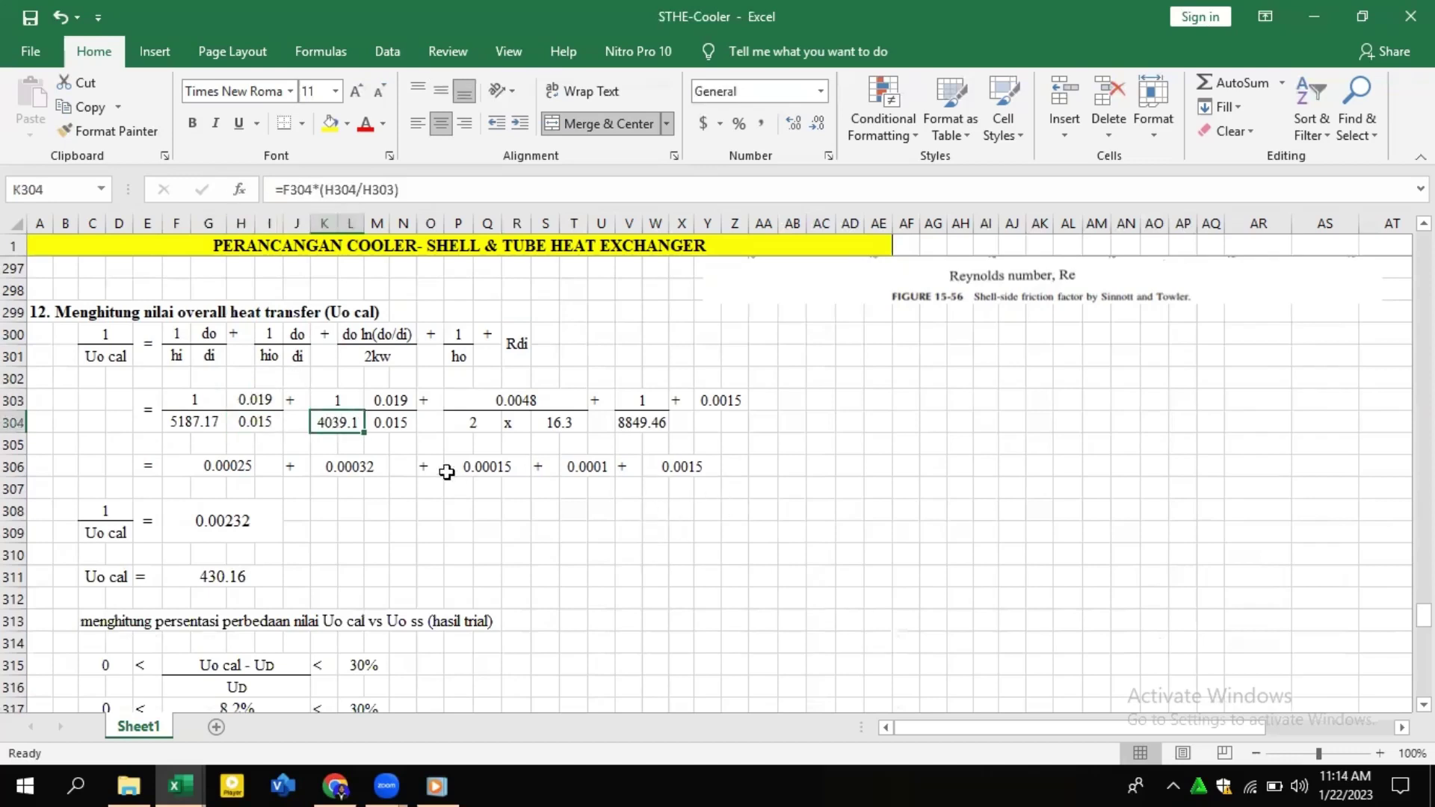
{"action": "left_click", "coordinate": [436, 196]}
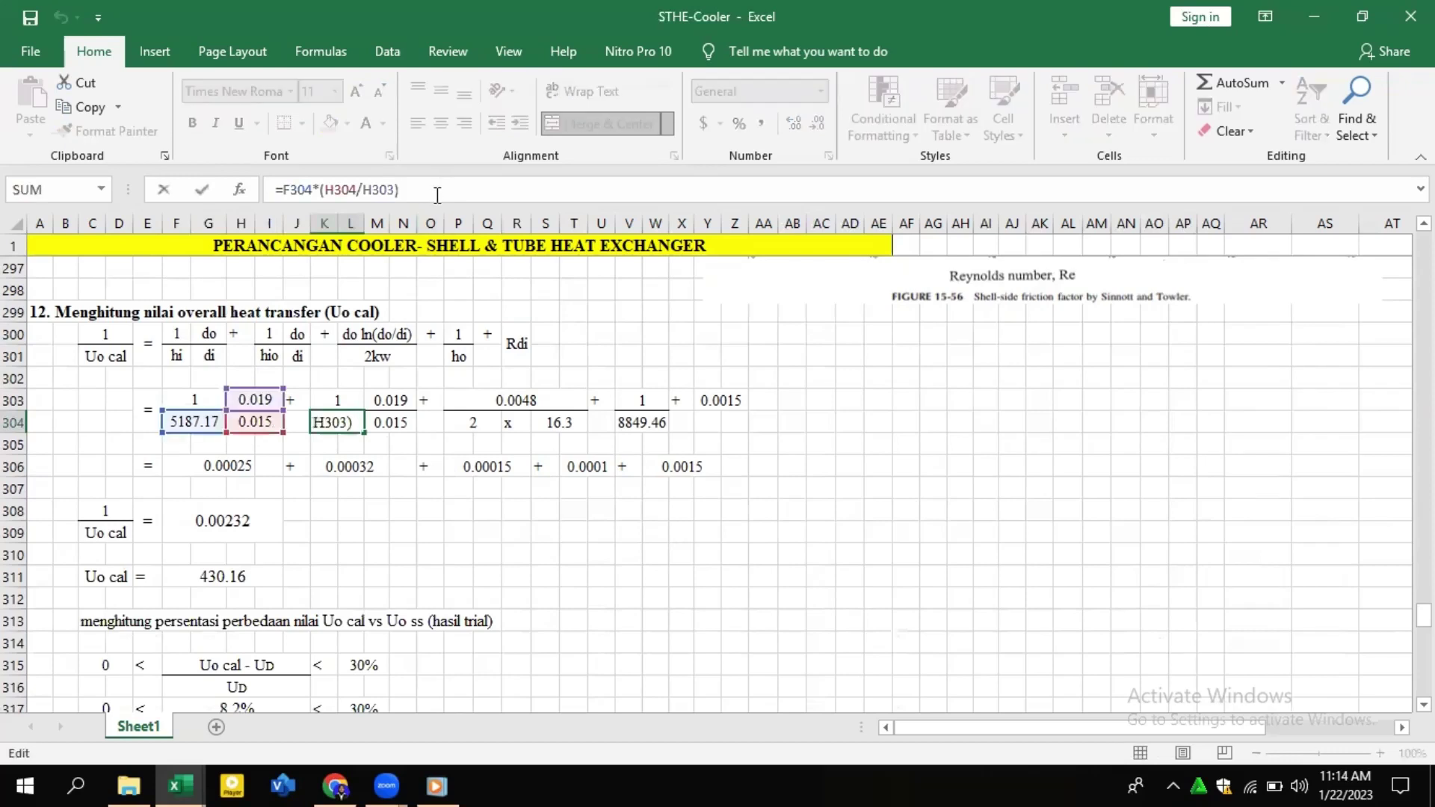
{"action": "left_click", "coordinate": [461, 527]}
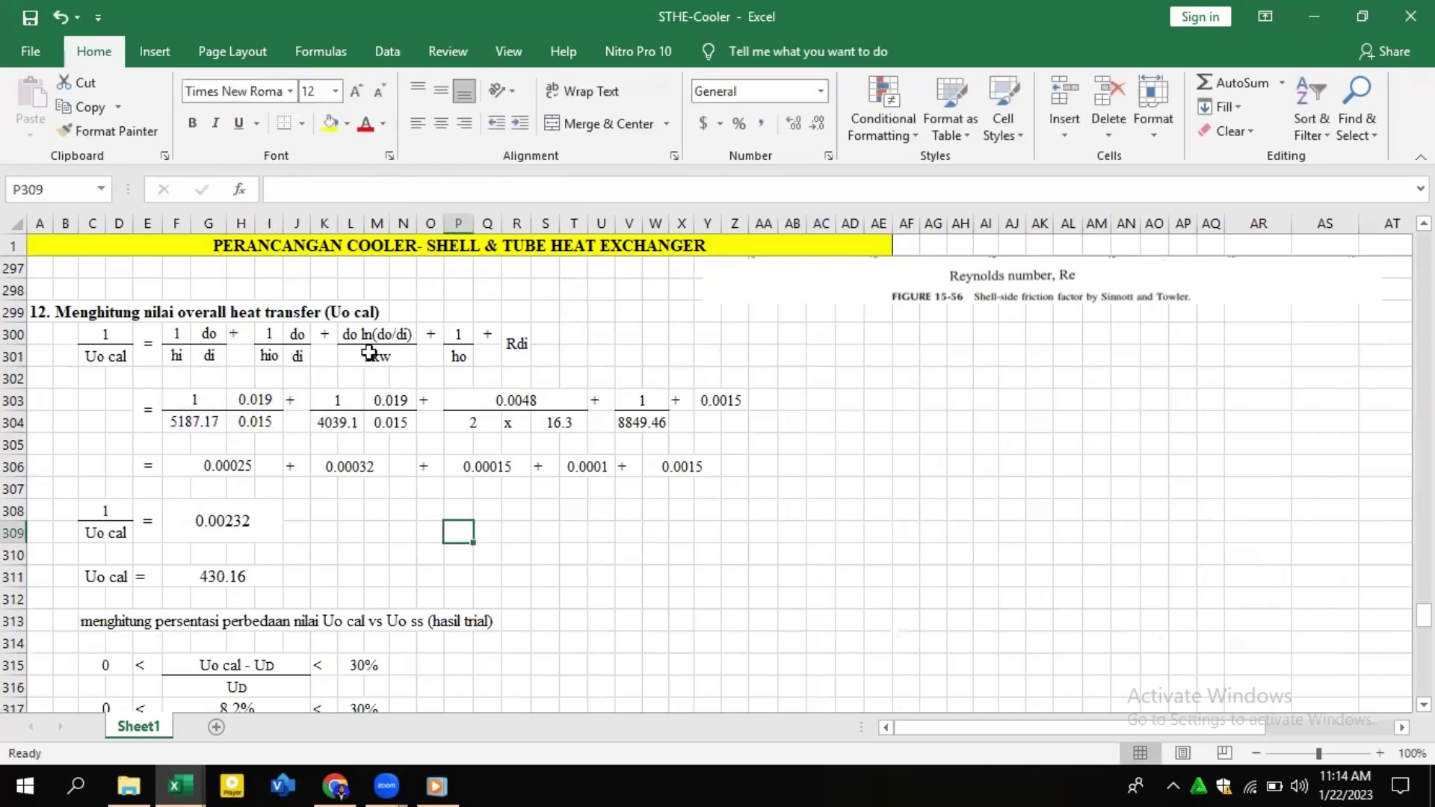
Examine the do ln(do/di) numerator formula and the kw value in the denominator of the third 1/Uo cal term.
{"action": "left_click", "coordinate": [545, 396]}
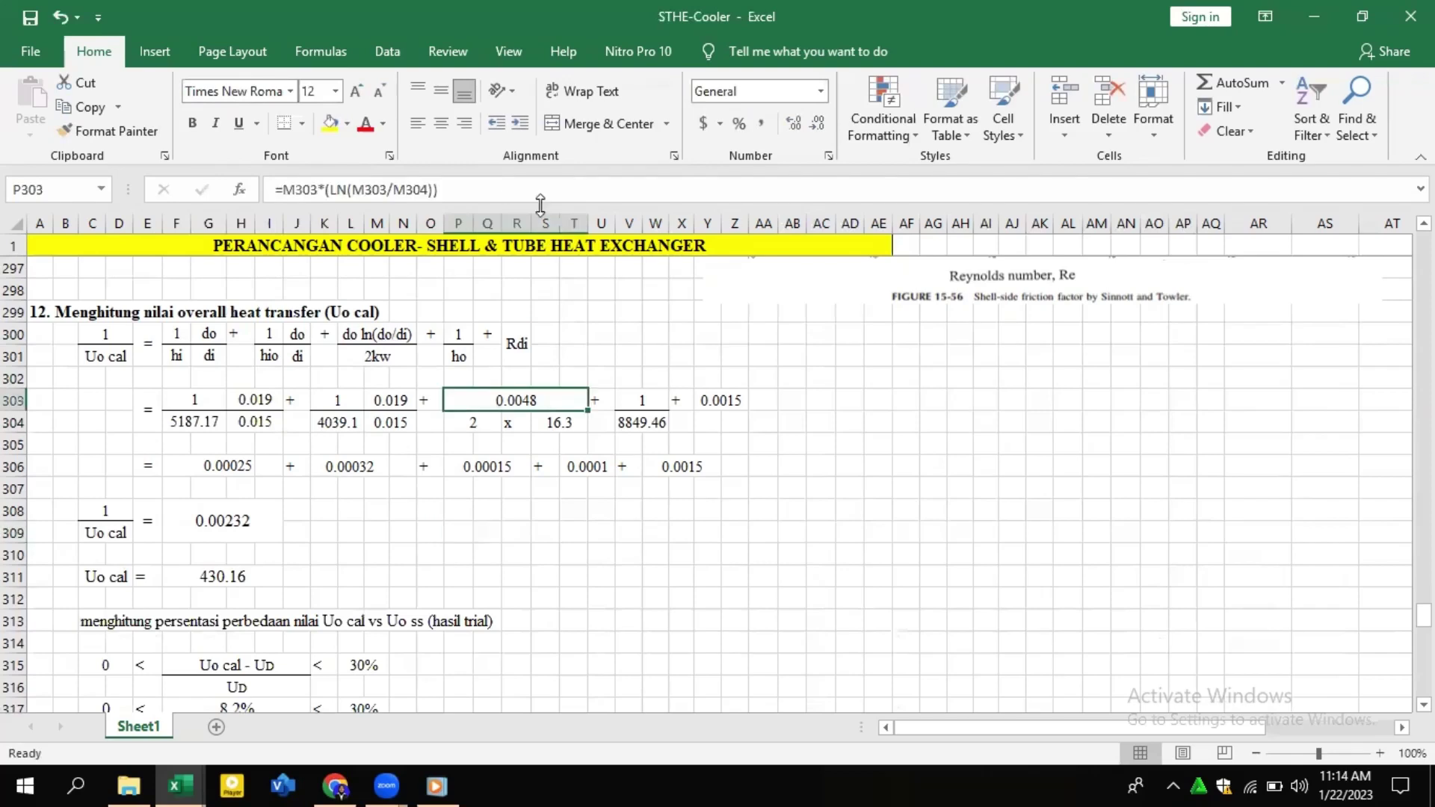
{"action": "left_click", "coordinate": [540, 200]}
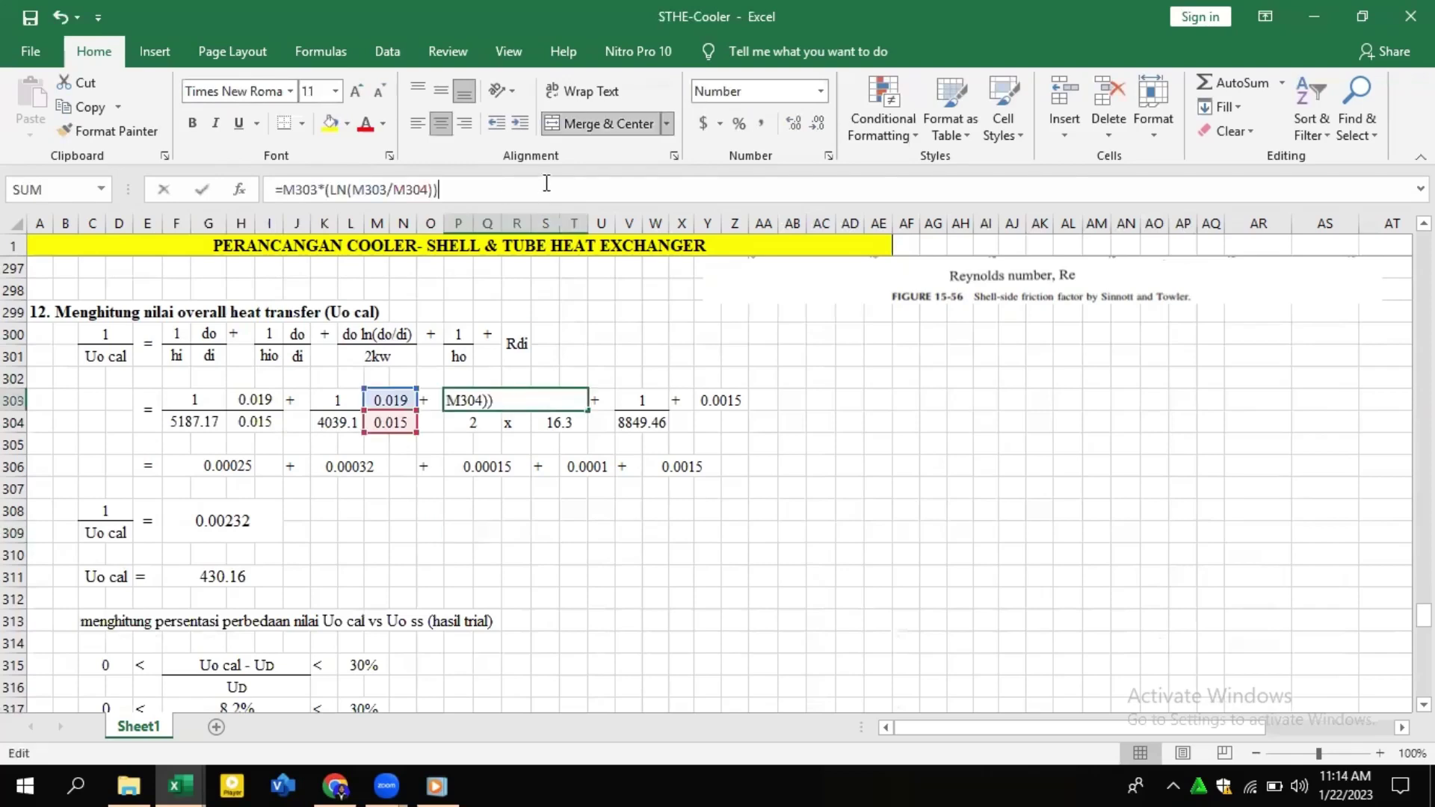
{"action": "left_click", "coordinate": [547, 370]}
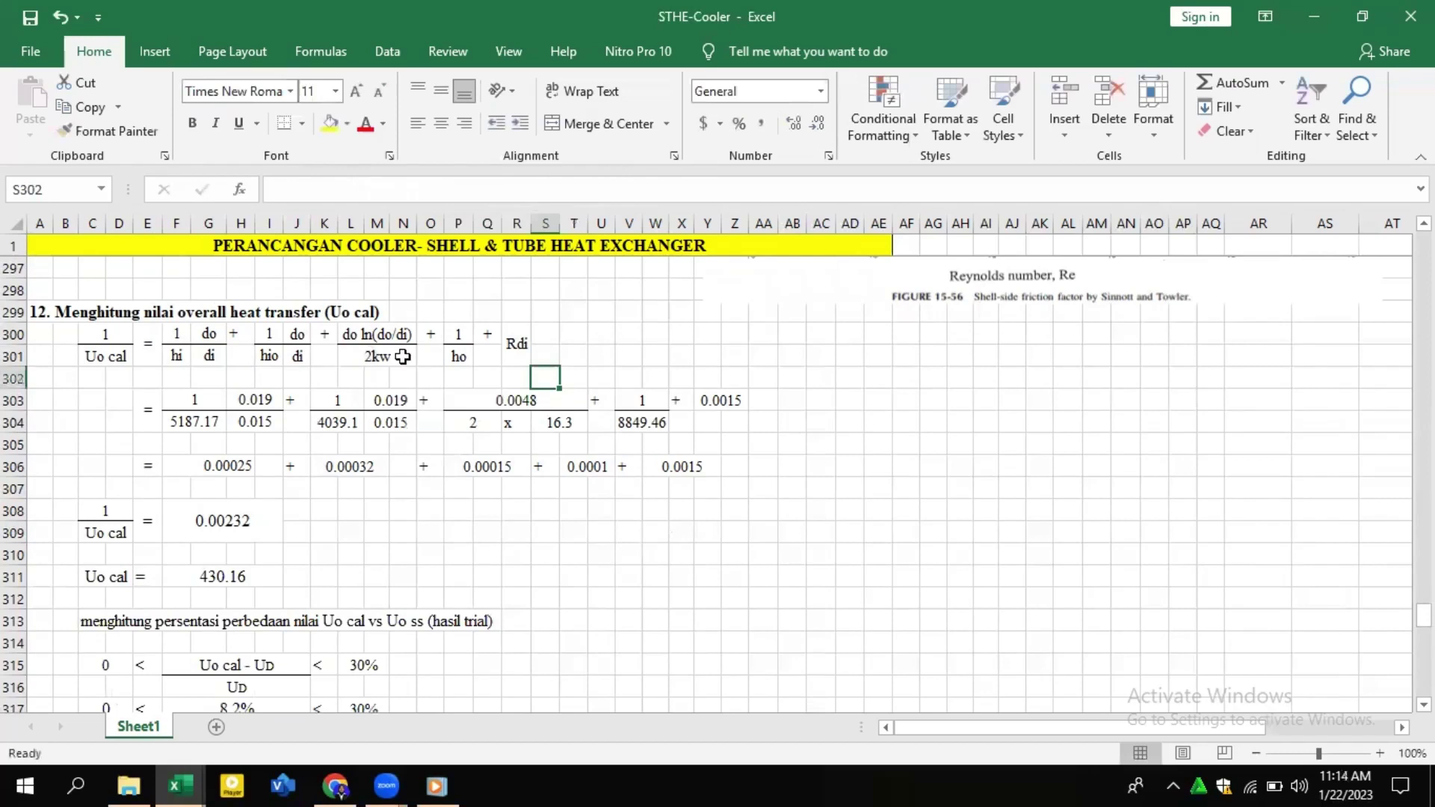
{"action": "left_click", "coordinate": [557, 424]}
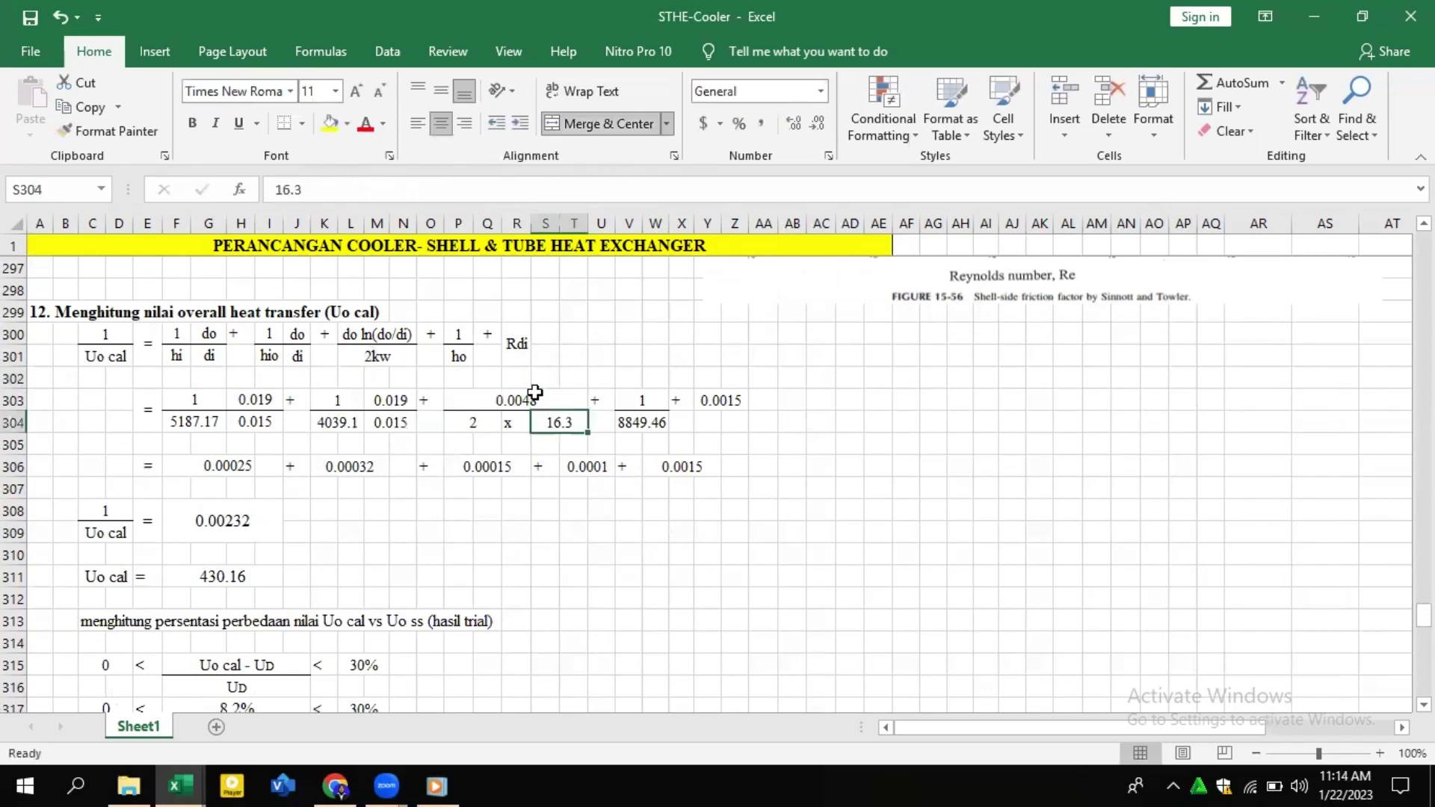
{"action": "left_click", "coordinate": [481, 199]}
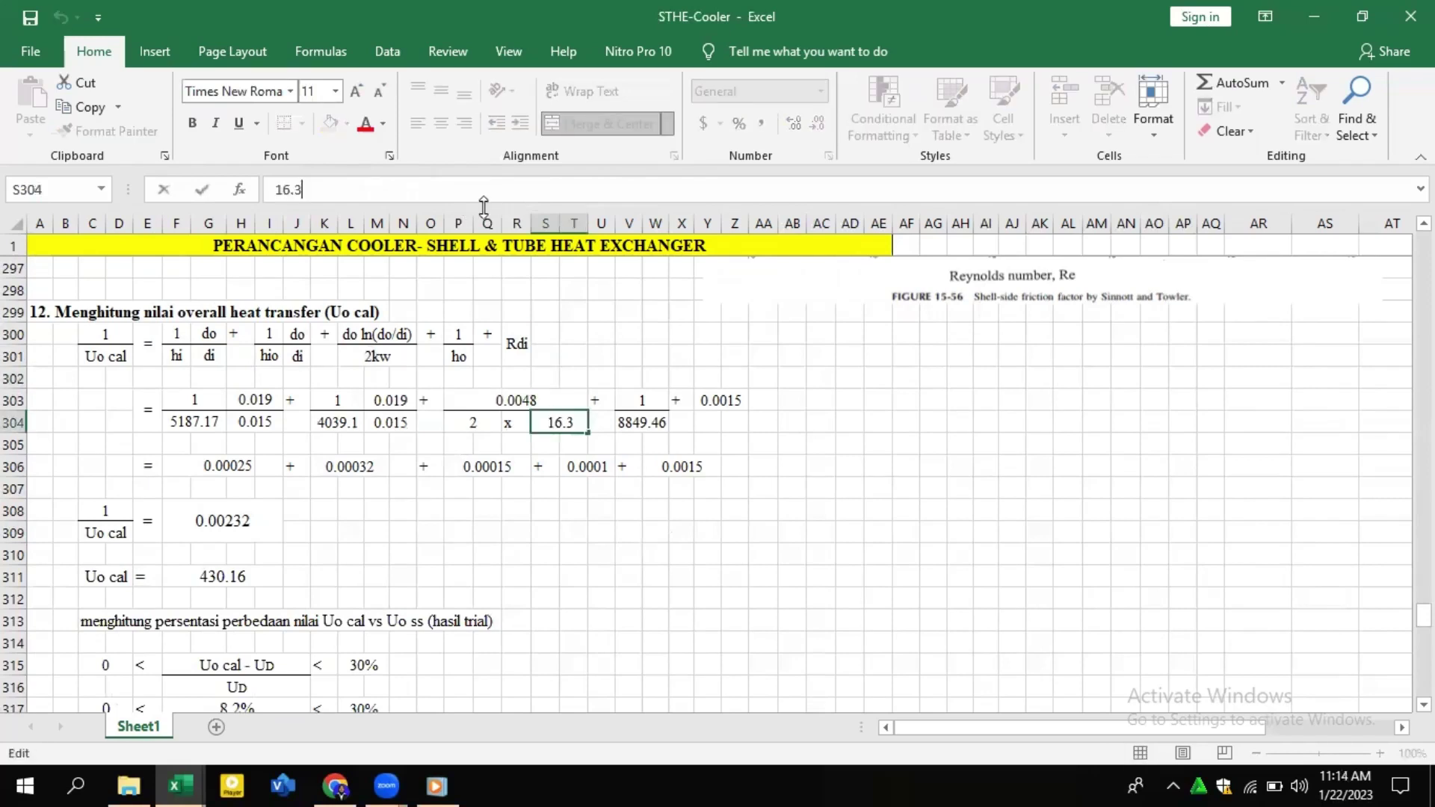
{"action": "key", "text": "Escape"}
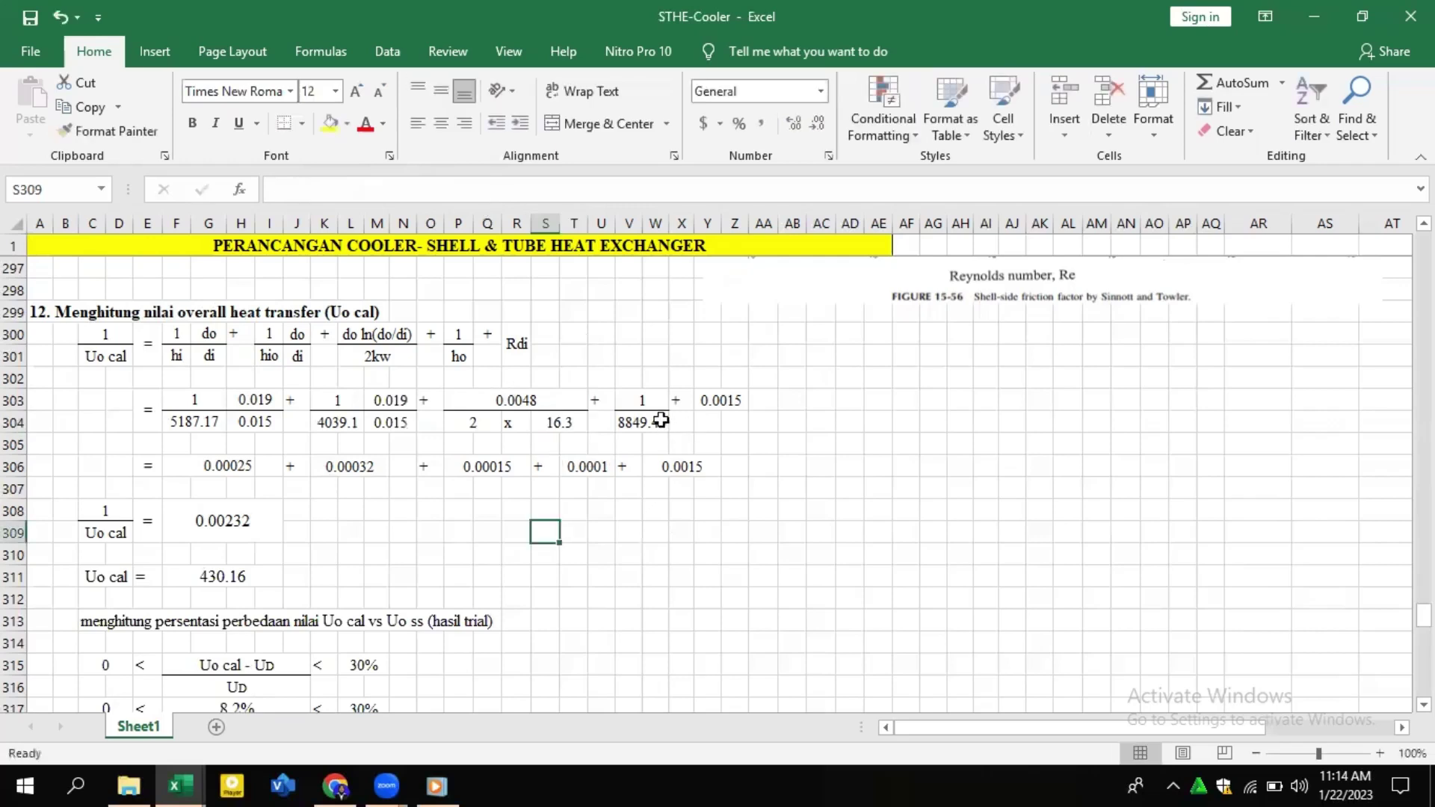
Examine the substituted Rdi value and the row of evaluated terms that add up to 1/Uo cal.
{"action": "left_click", "coordinate": [722, 400]}
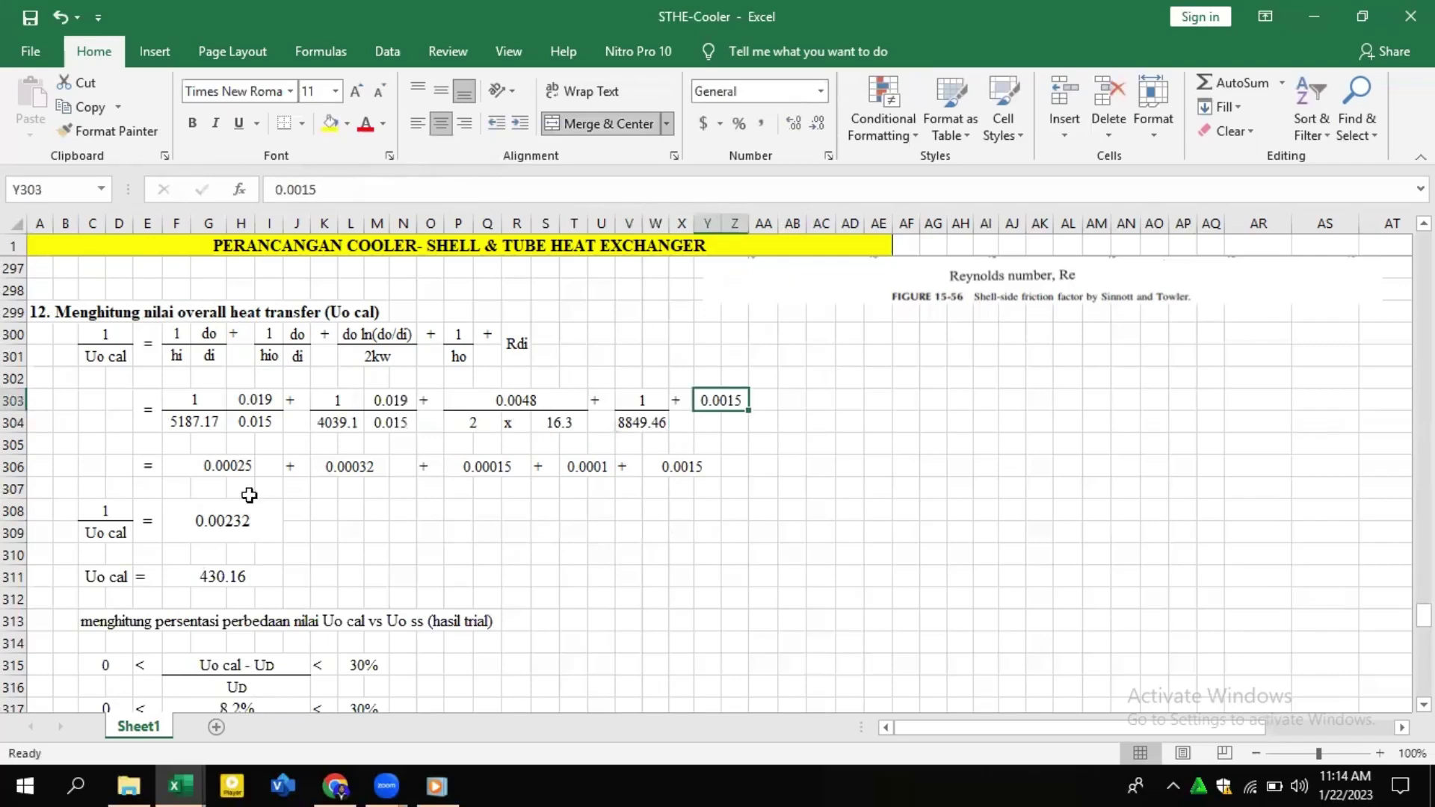
{"action": "left_click_drag", "start_coordinate": [150, 459], "coordinate": [282, 459]}
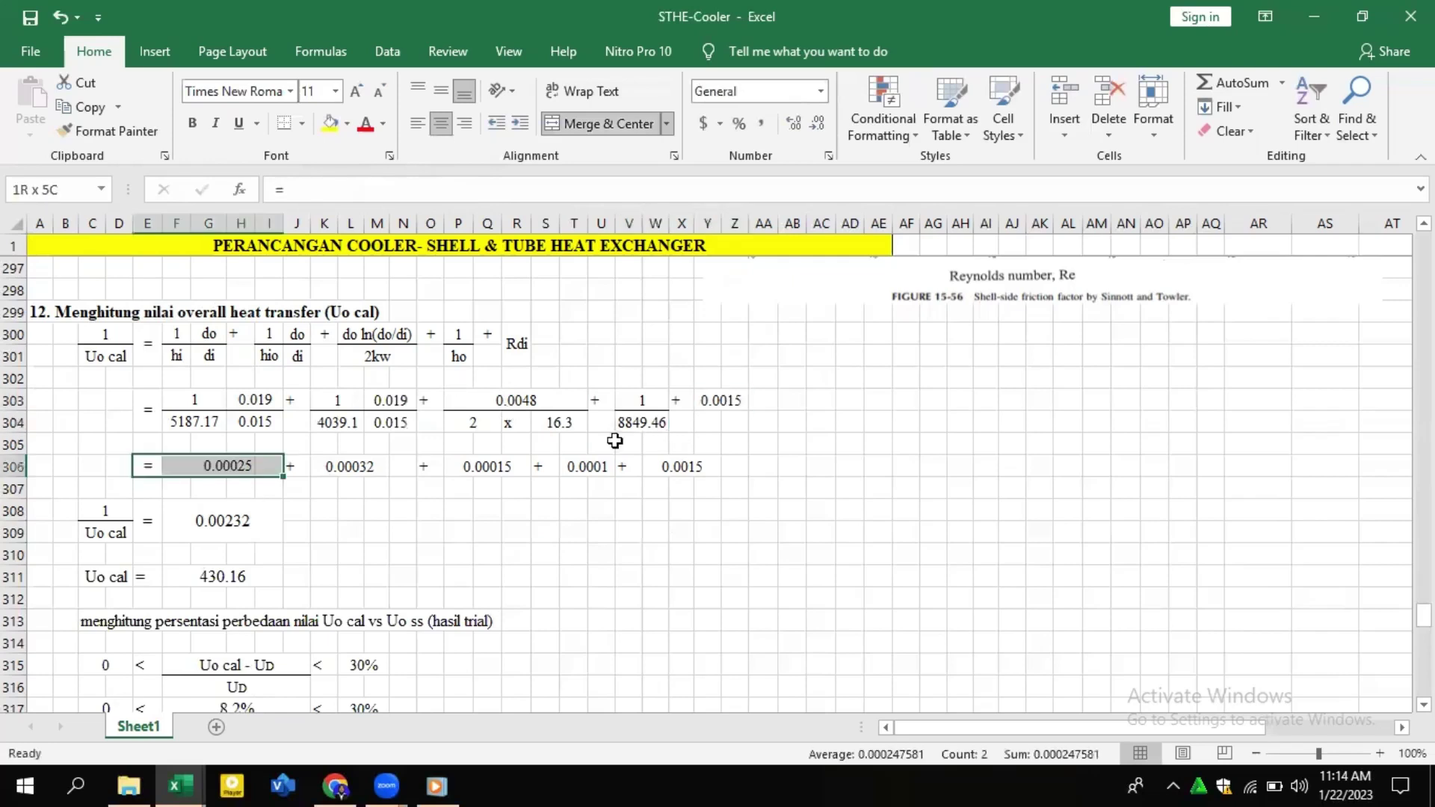
{"action": "left_click_drag", "start_coordinate": [705, 488], "coordinate": [709, 491]}
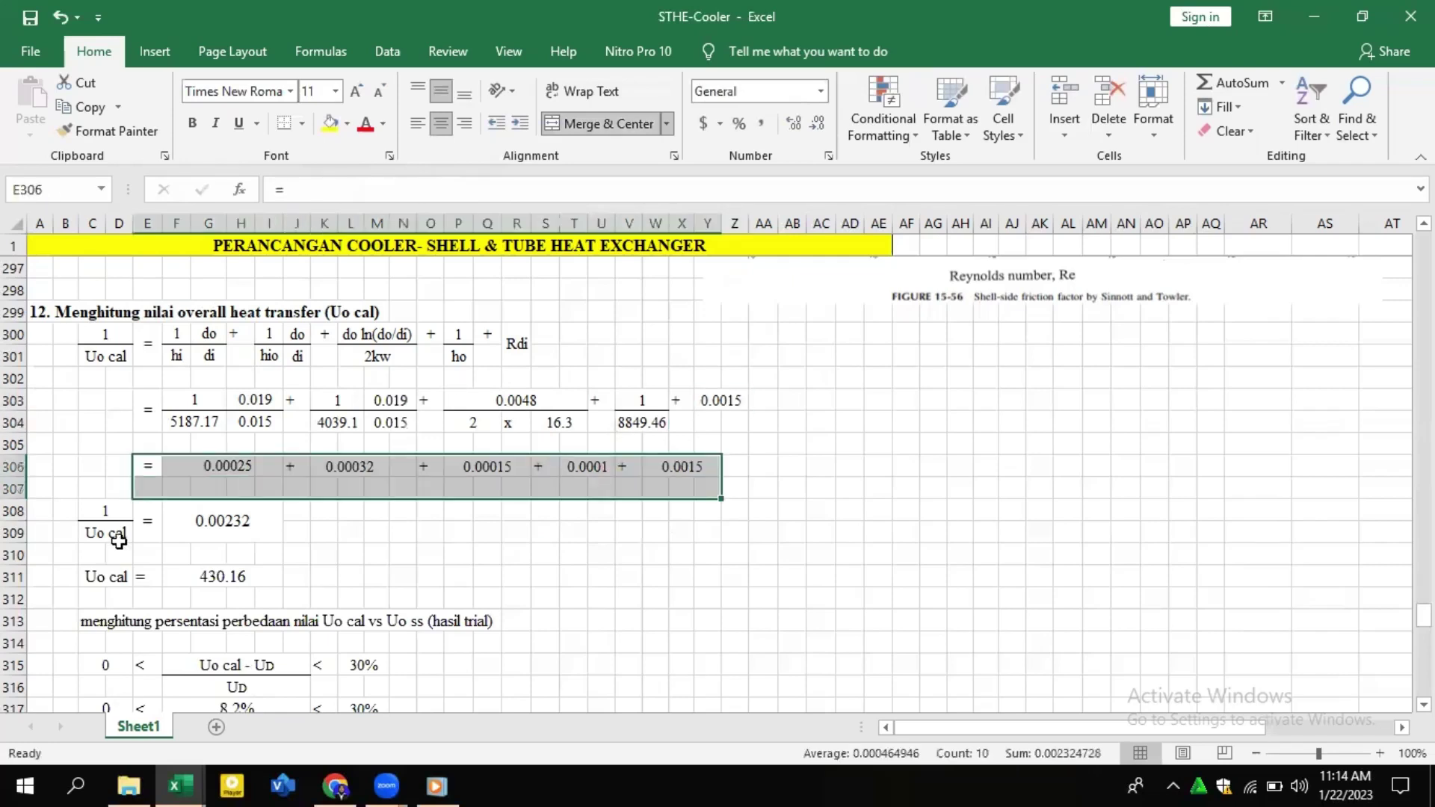
{"action": "left_click", "coordinate": [369, 556]}
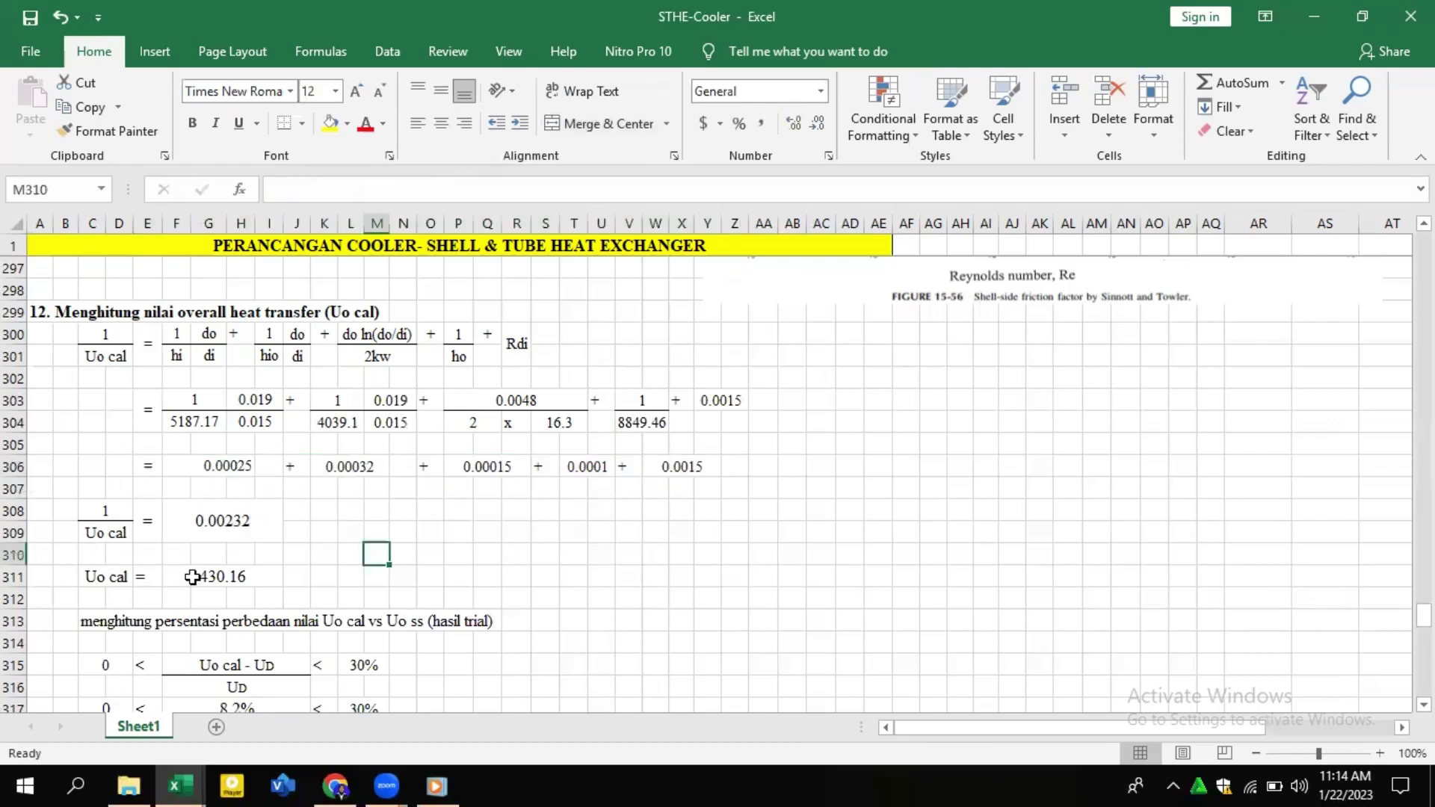
Look up the trial UD value in section 5 and the formula converting it to W/m2.C.
{"action": "scroll", "coordinate": [86, 601], "scroll_direction": "down", "scroll_amount": 1}
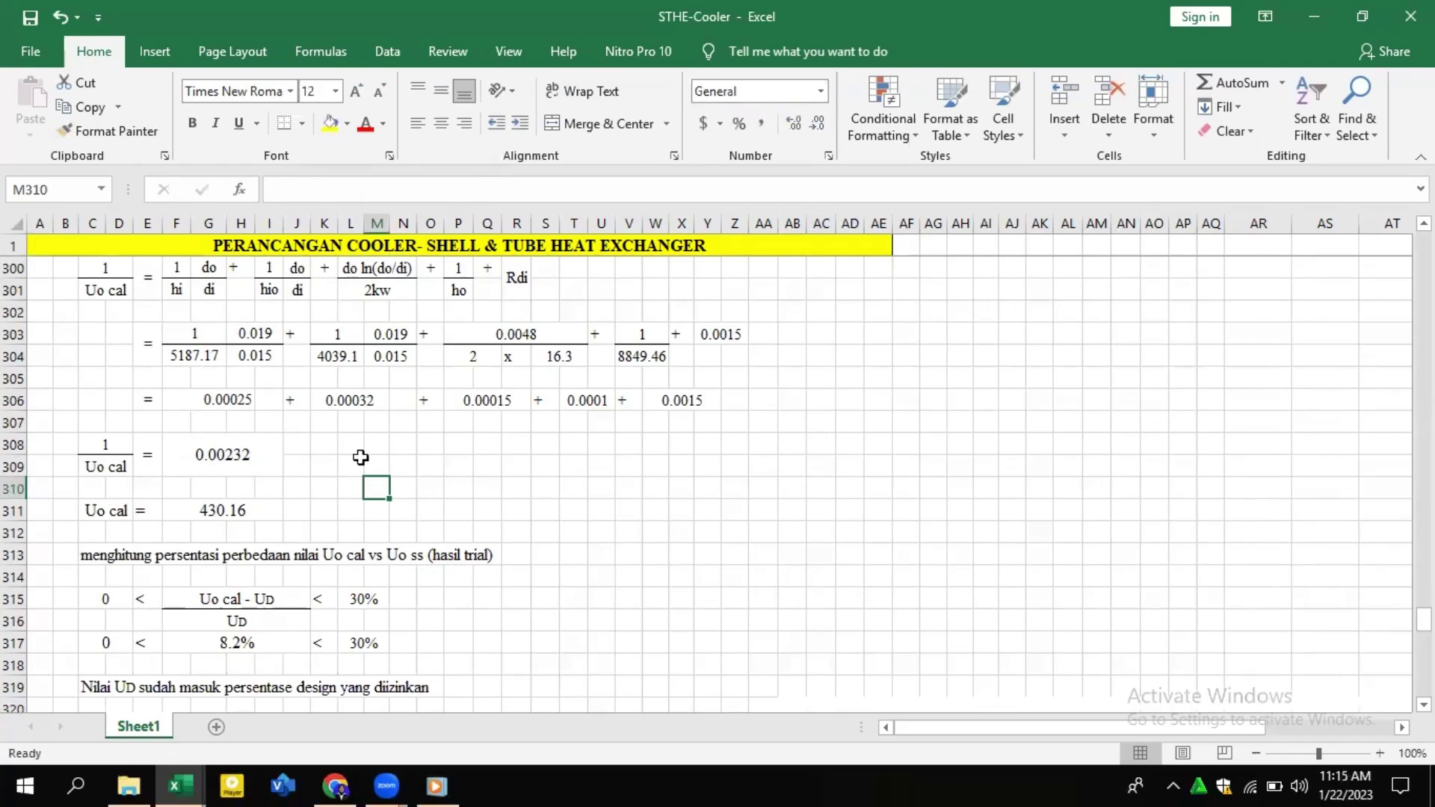
{"action": "scroll", "coordinate": [361, 456], "scroll_direction": "up", "scroll_amount": 20}
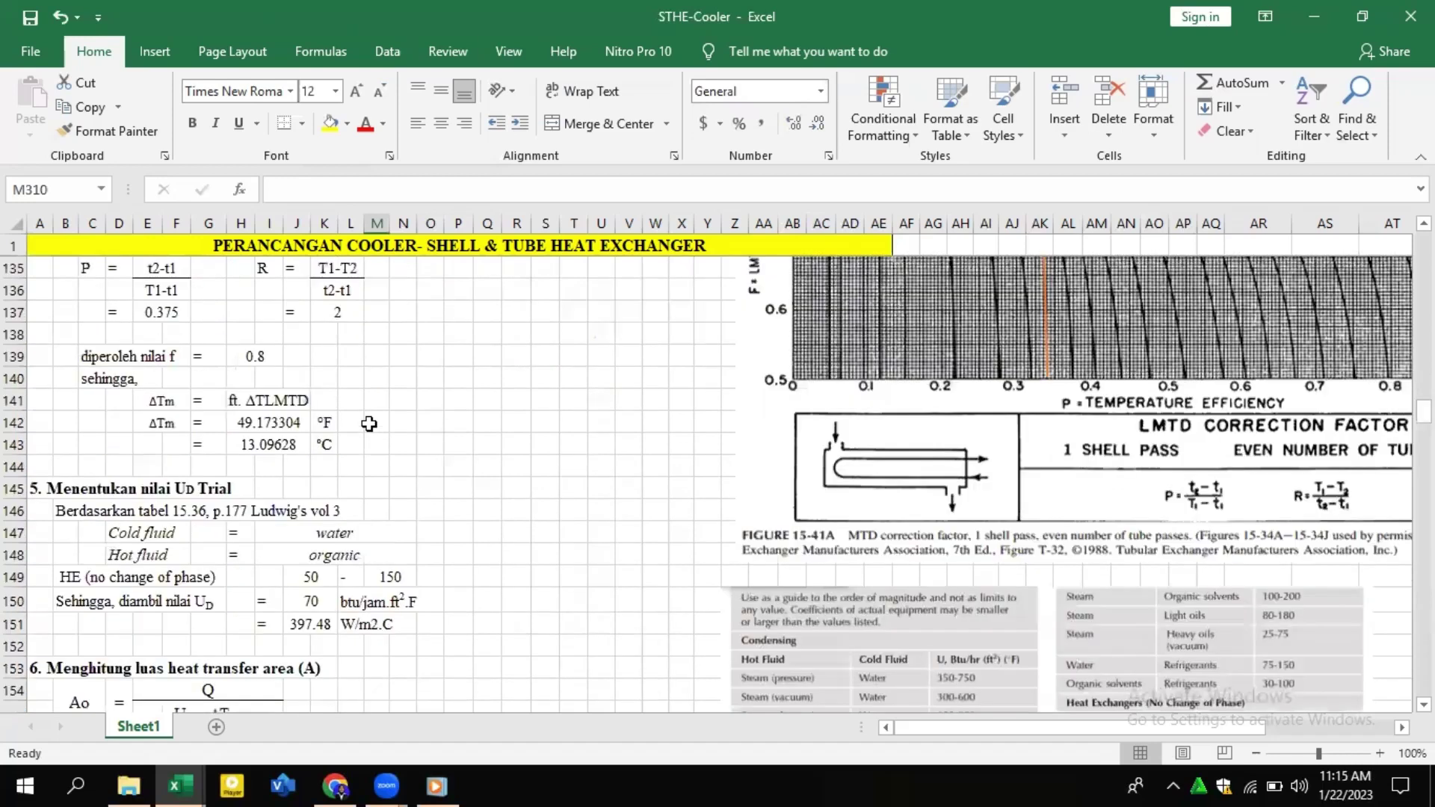
{"action": "left_click", "coordinate": [47, 481]}
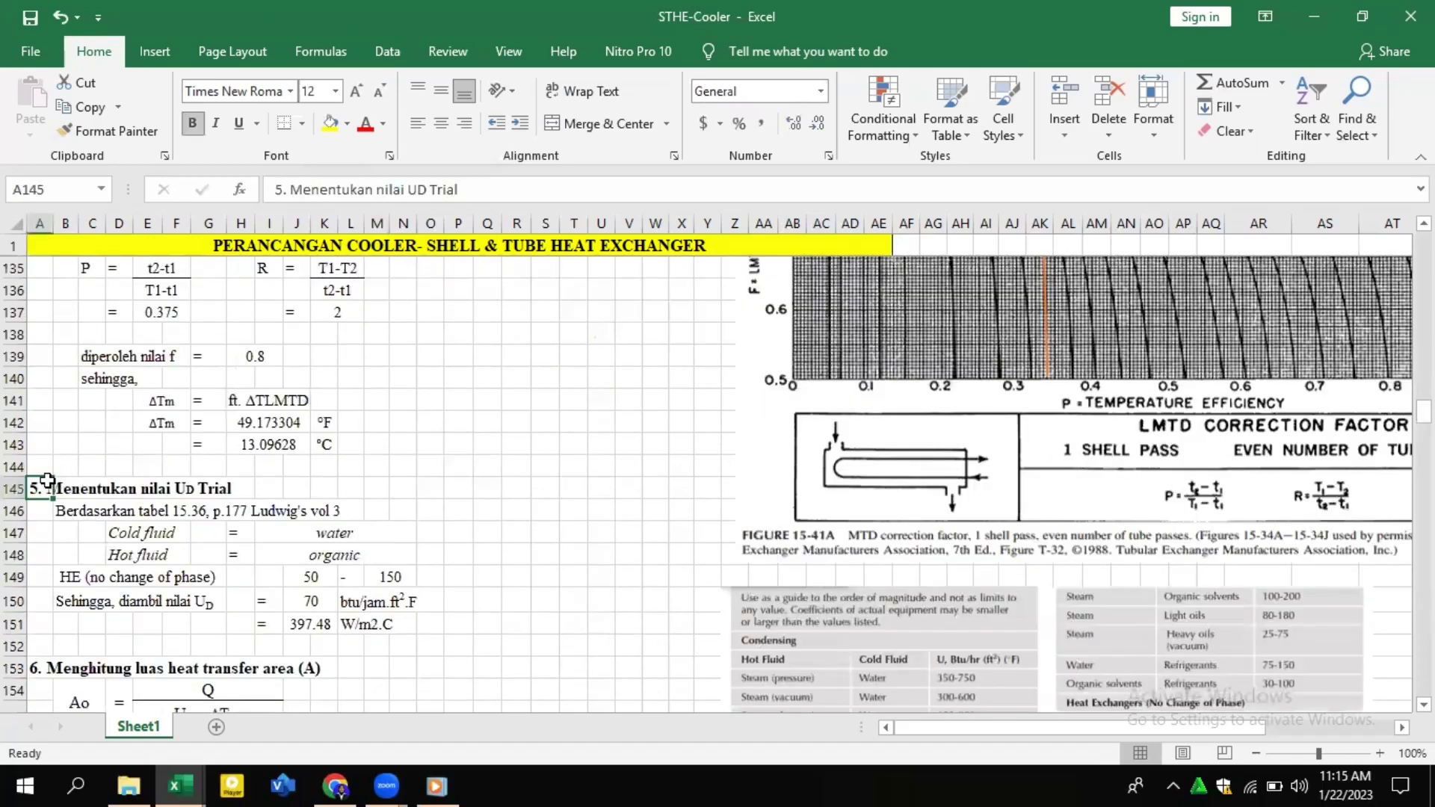
{"action": "left_click", "coordinate": [329, 602]}
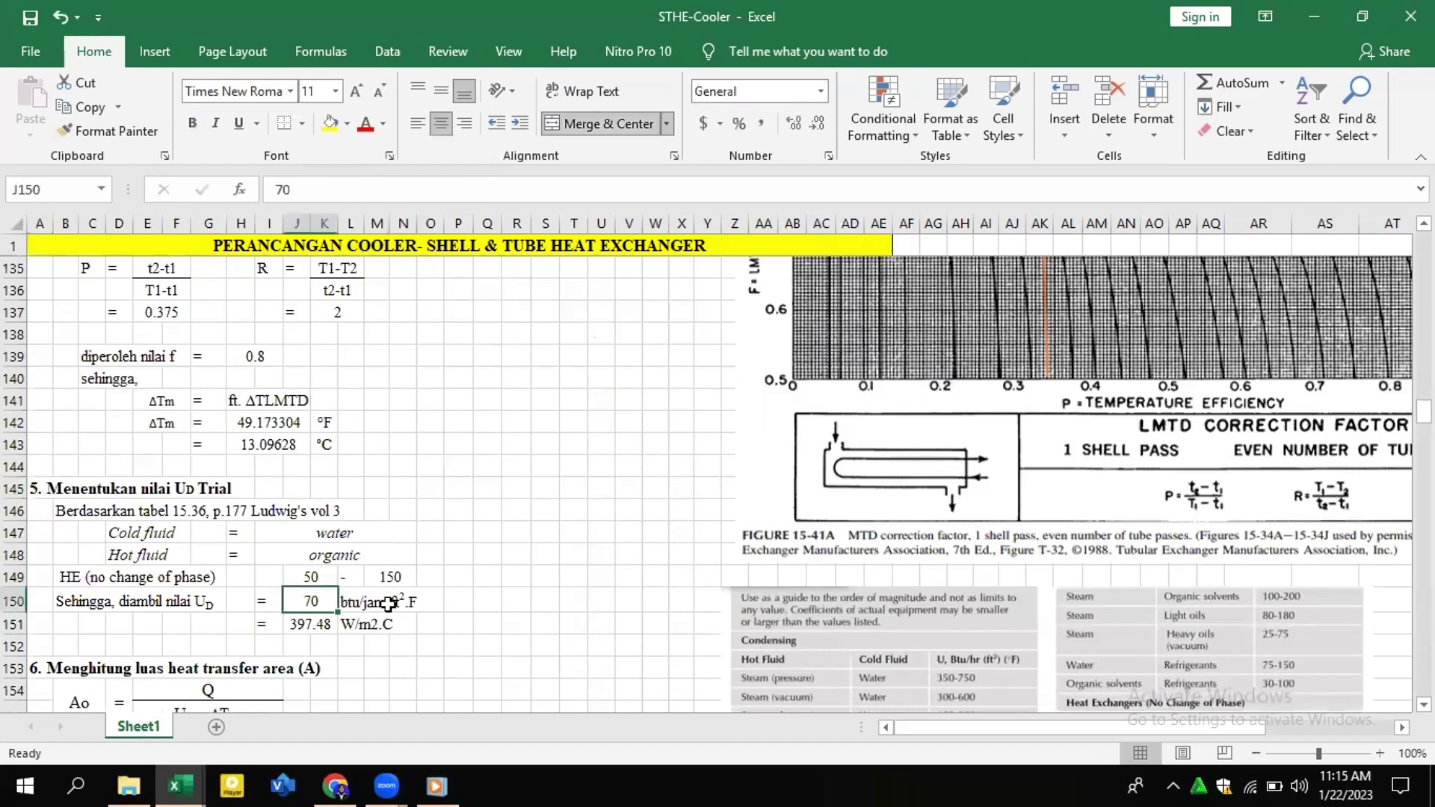
{"action": "left_click", "coordinate": [303, 623]}
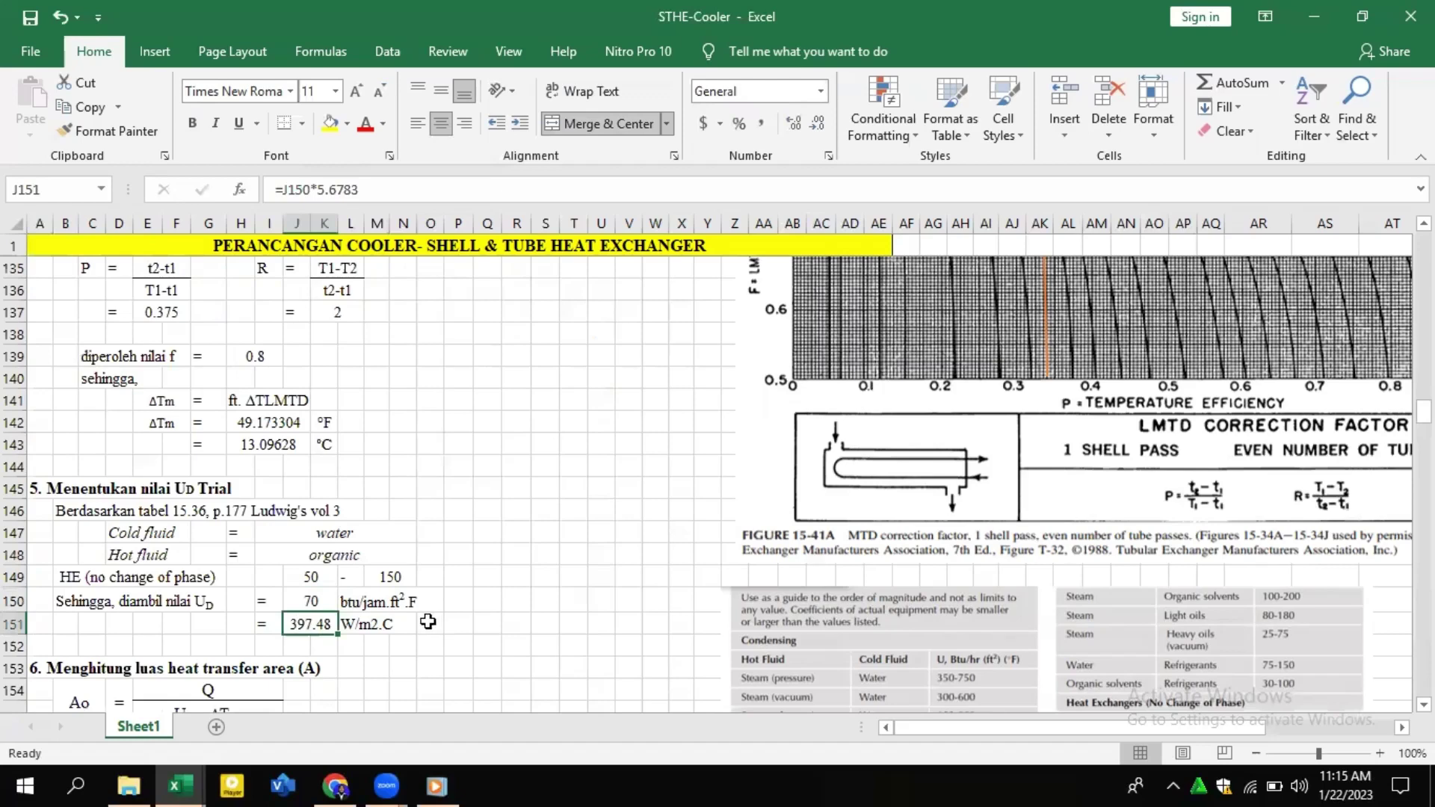
Return to the Uo cal versus UD comparison in section 12 and examine its percentage difference formula.
{"action": "scroll", "coordinate": [428, 622], "scroll_direction": "down", "scroll_amount": 20}
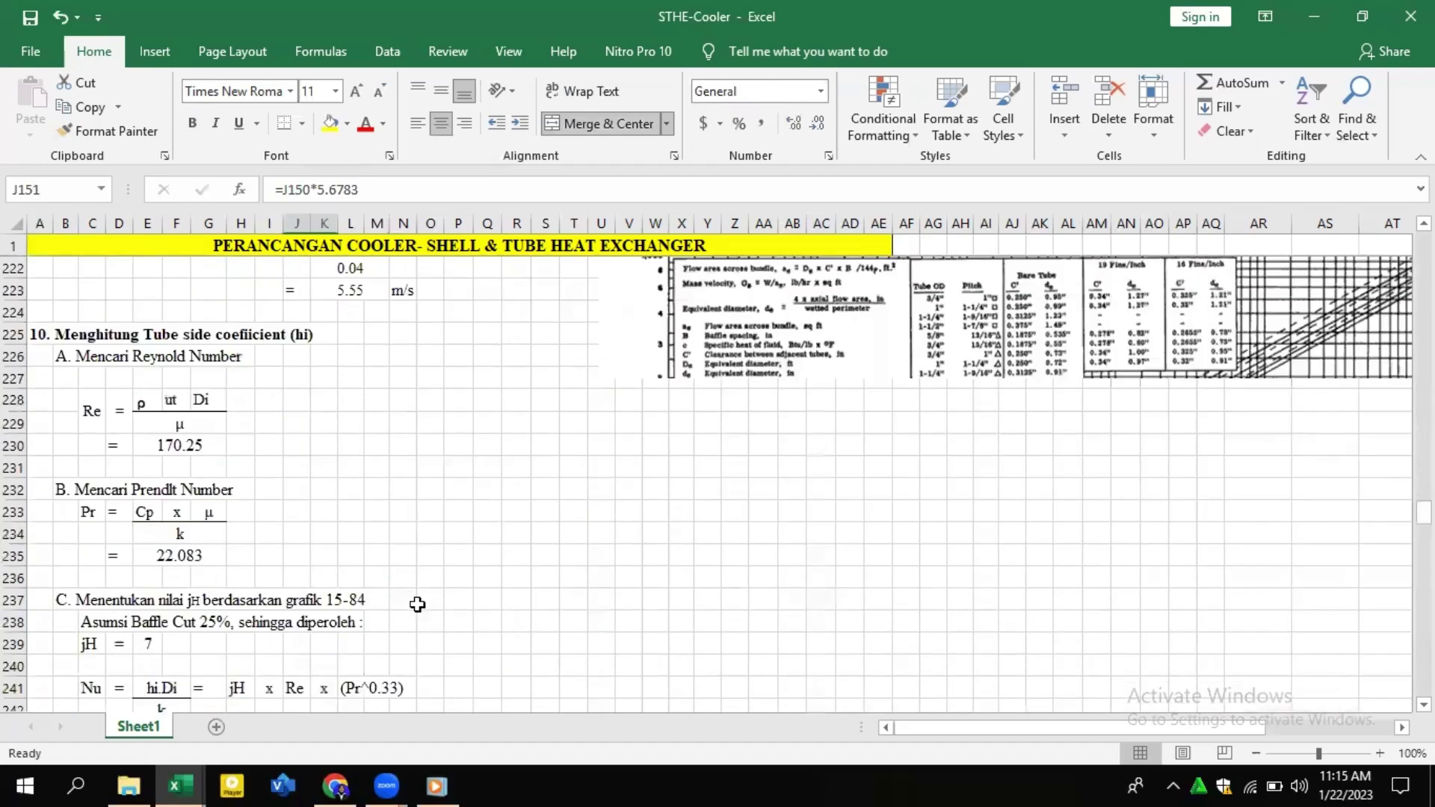
{"action": "scroll", "coordinate": [415, 628], "scroll_direction": "down", "scroll_amount": 15}
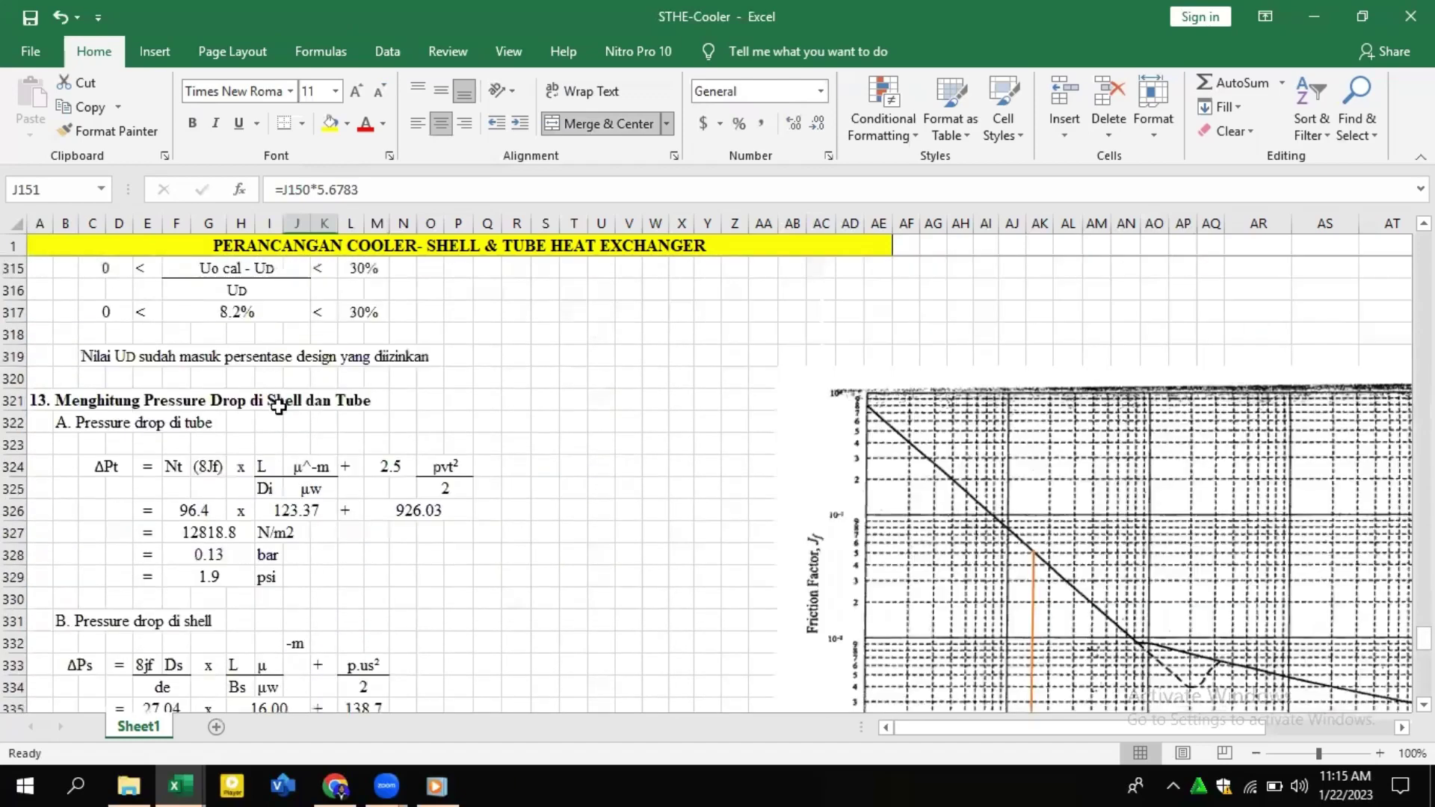
{"action": "scroll", "coordinate": [263, 378], "scroll_direction": "up", "scroll_amount": 1}
{"action": "left_click", "coordinate": [264, 374]}
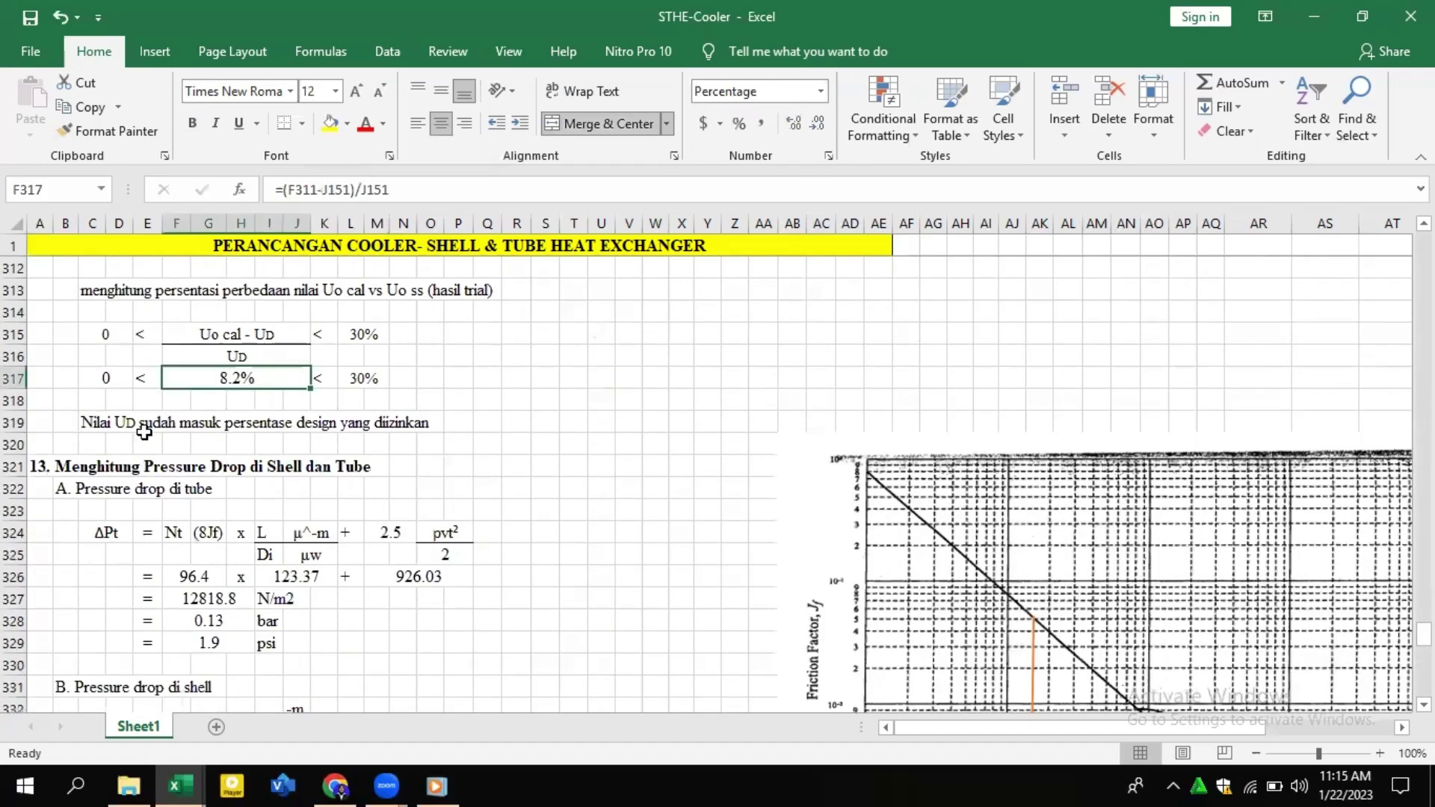
{"action": "scroll", "coordinate": [119, 446], "scroll_direction": "up", "scroll_amount": 1}
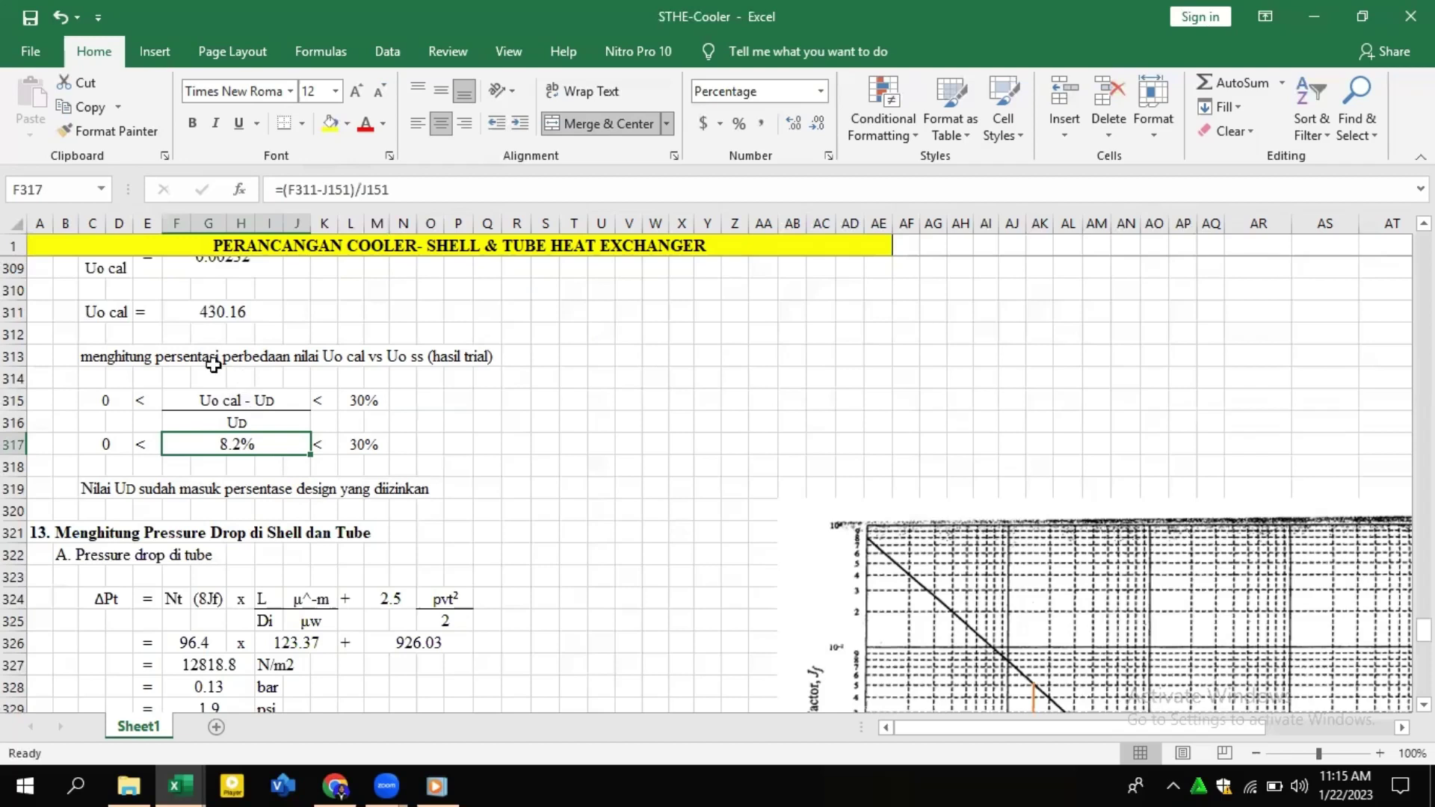
Examine the Uo cal result, the numerator and denominator of the (Uo cal - UD)/UD expression, and its calculated percentage.
{"action": "left_click", "coordinate": [209, 307]}
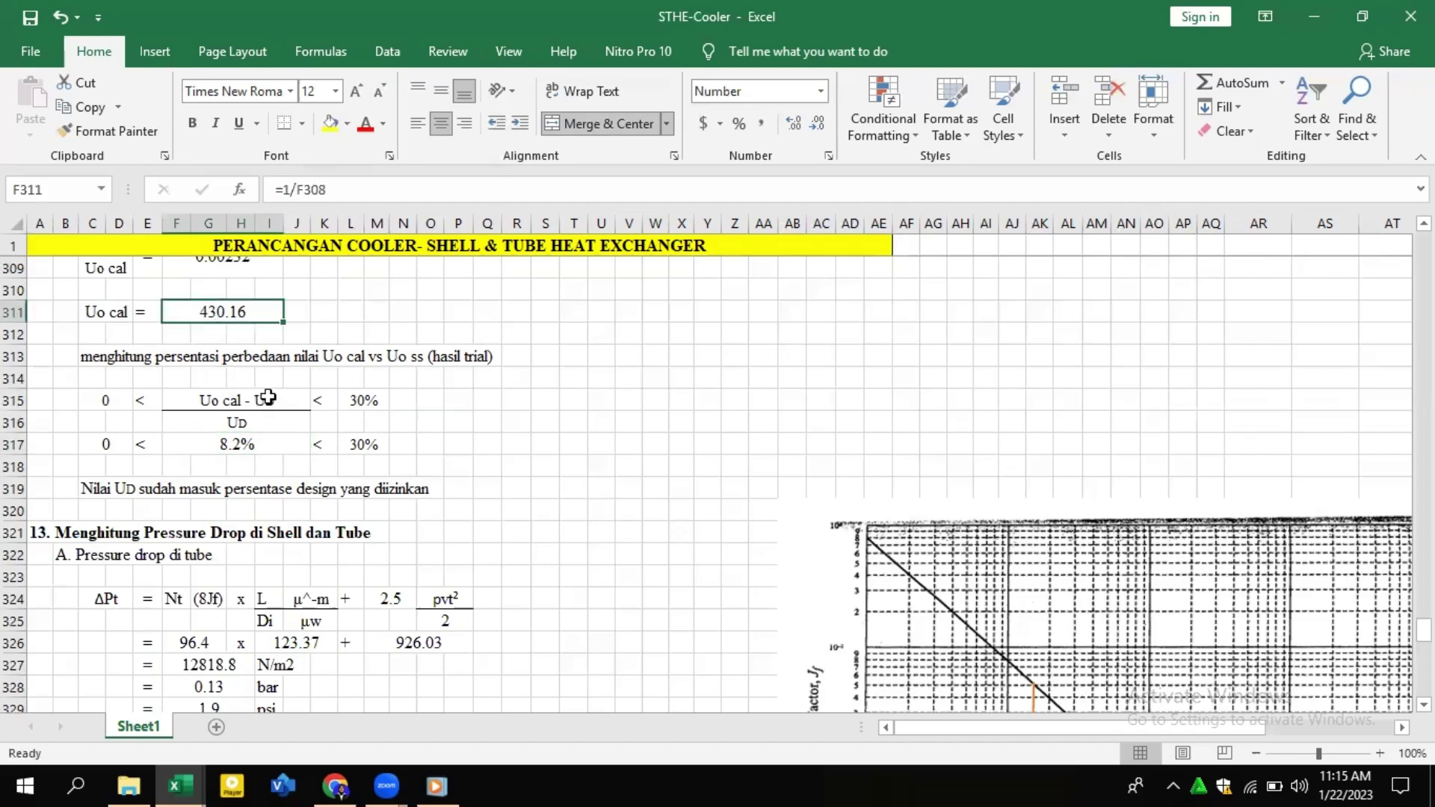
{"action": "left_click", "coordinate": [253, 416]}
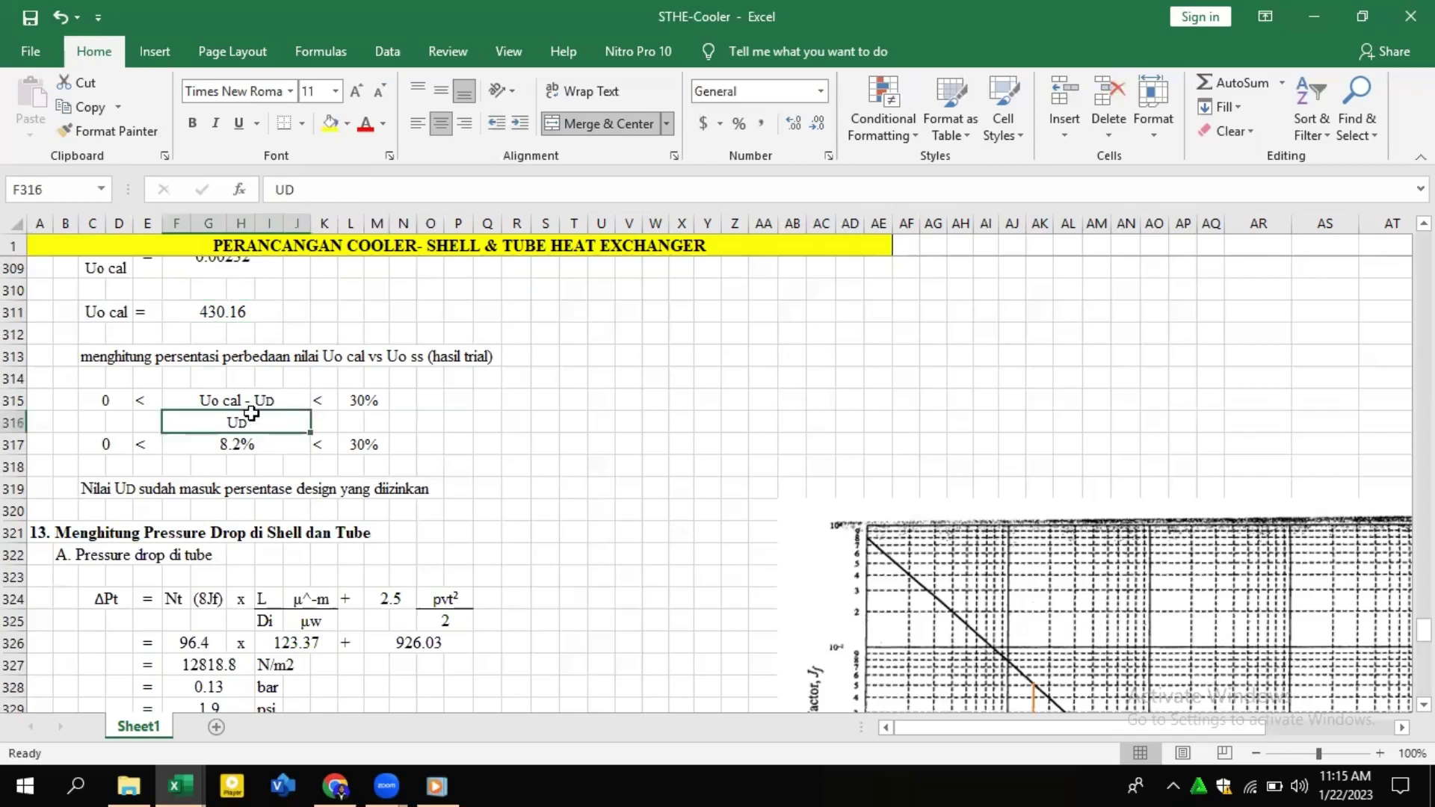
{"action": "left_click", "coordinate": [224, 407]}
{"action": "left_click", "coordinate": [298, 427]}
{"action": "left_click", "coordinate": [246, 449]}
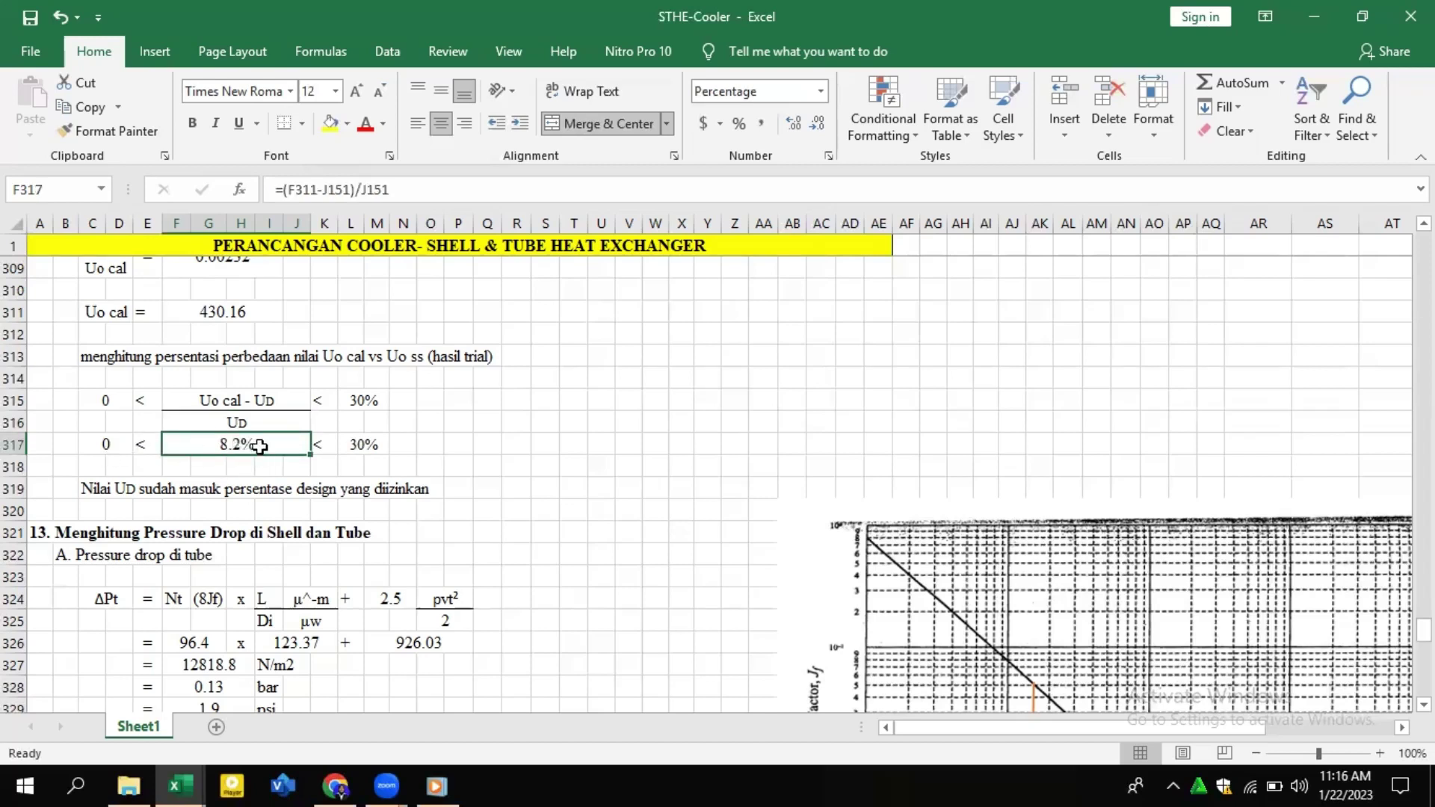
Check the calculated percentage difference against the 0 and 30% limits and the conclusion on UD.
{"action": "left_click", "coordinate": [438, 423]}
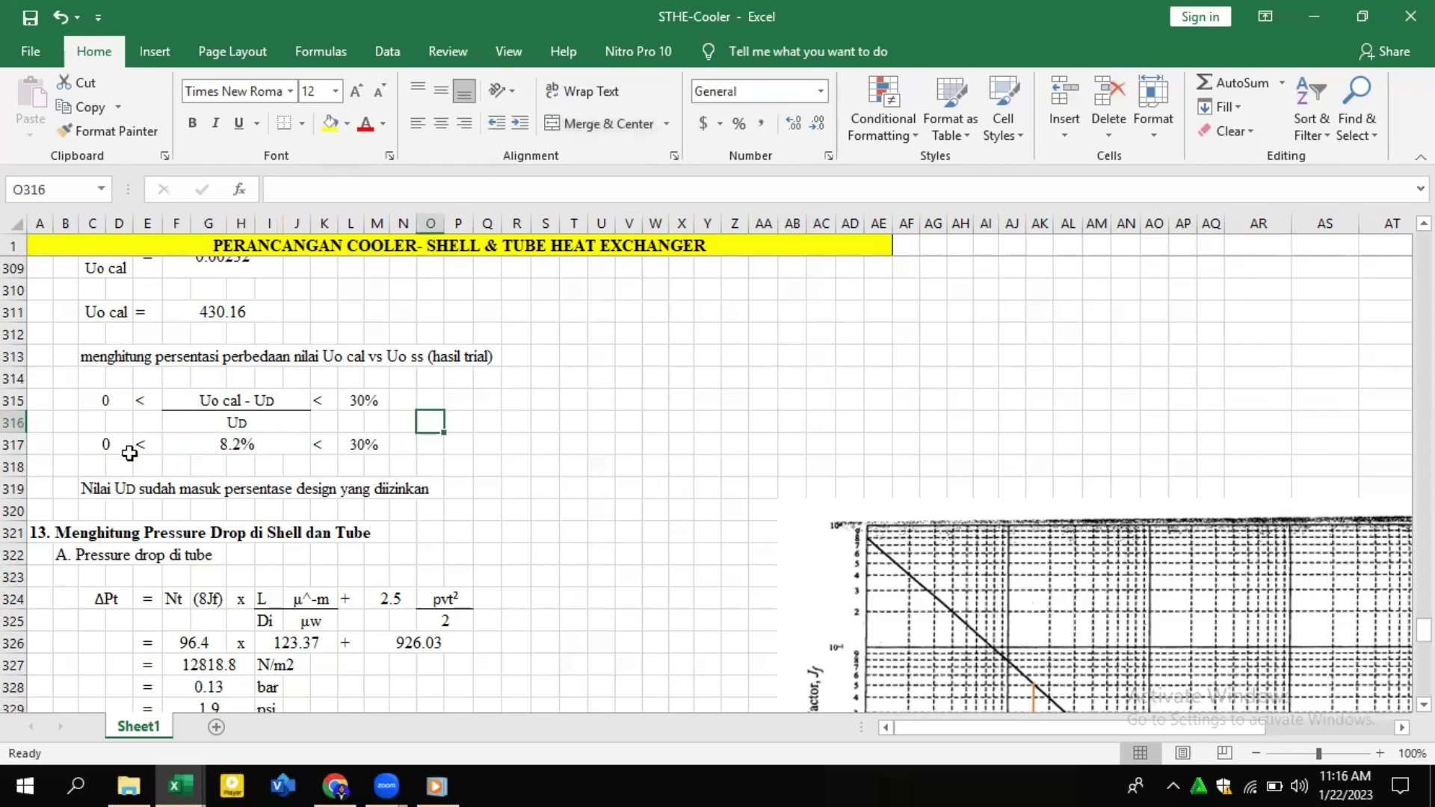
{"action": "left_click_drag", "start_coordinate": [105, 444], "coordinate": [105, 423]}
{"action": "left_click", "coordinate": [360, 427]}
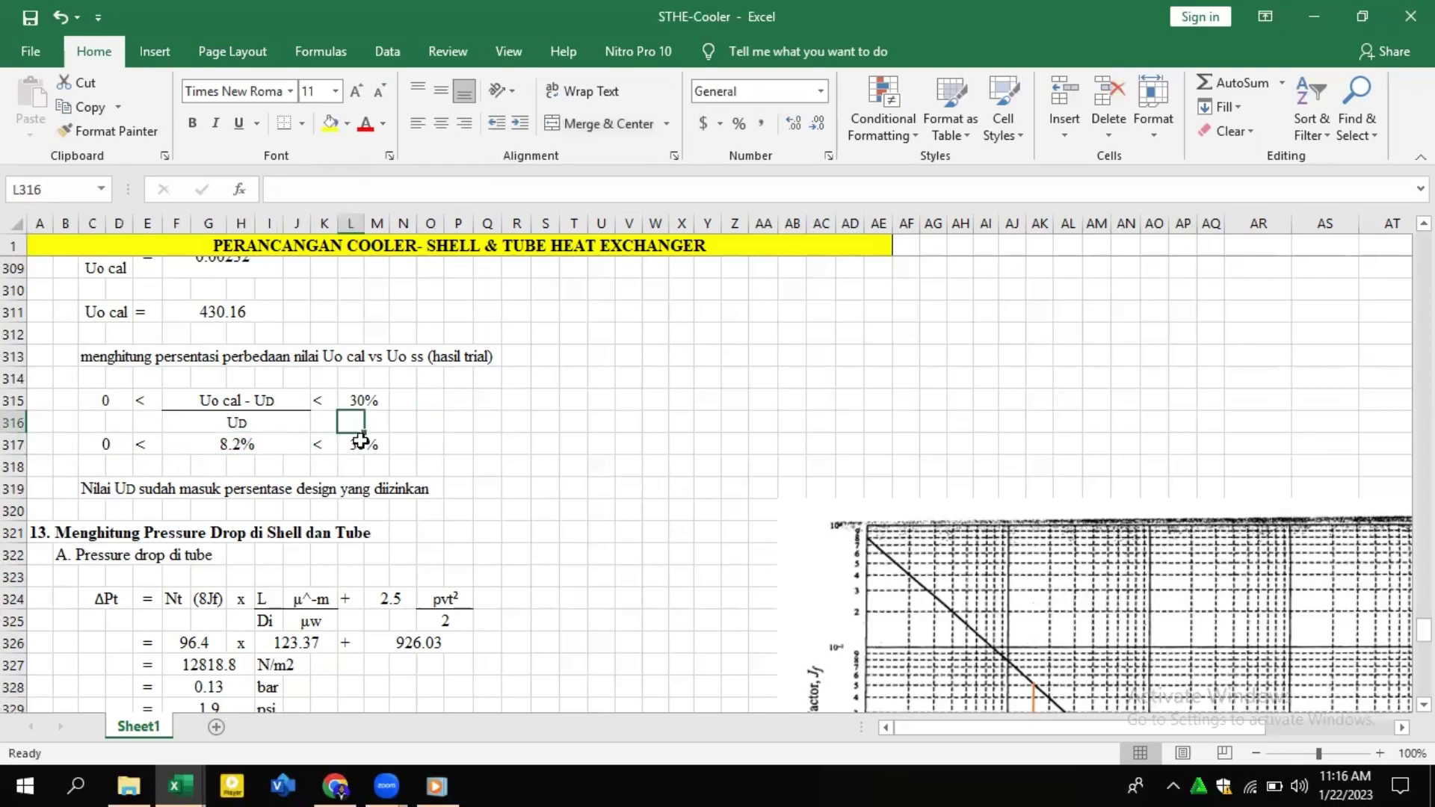
{"action": "left_click", "coordinate": [359, 442]}
{"action": "left_click", "coordinate": [267, 445]}
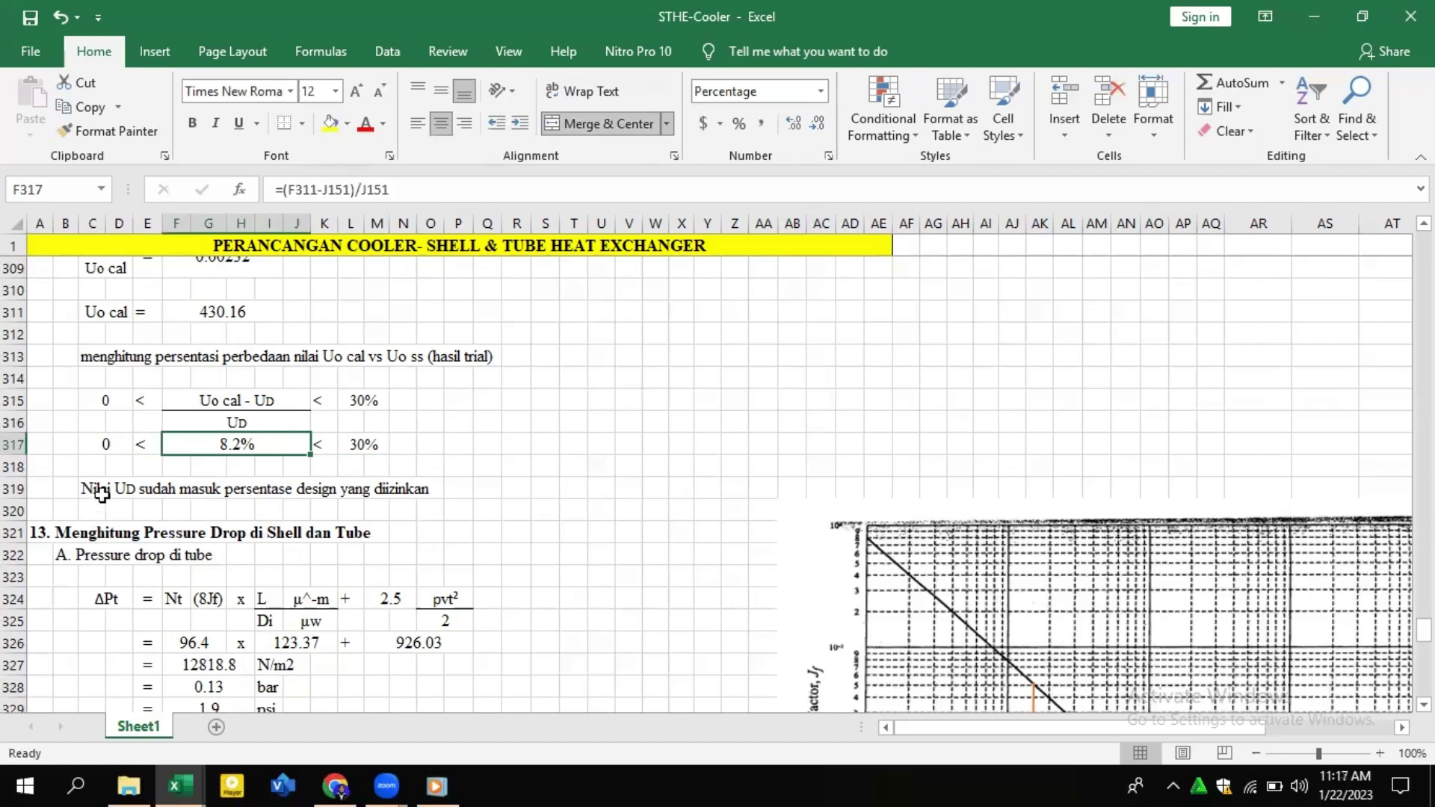
{"action": "left_click", "coordinate": [456, 402]}
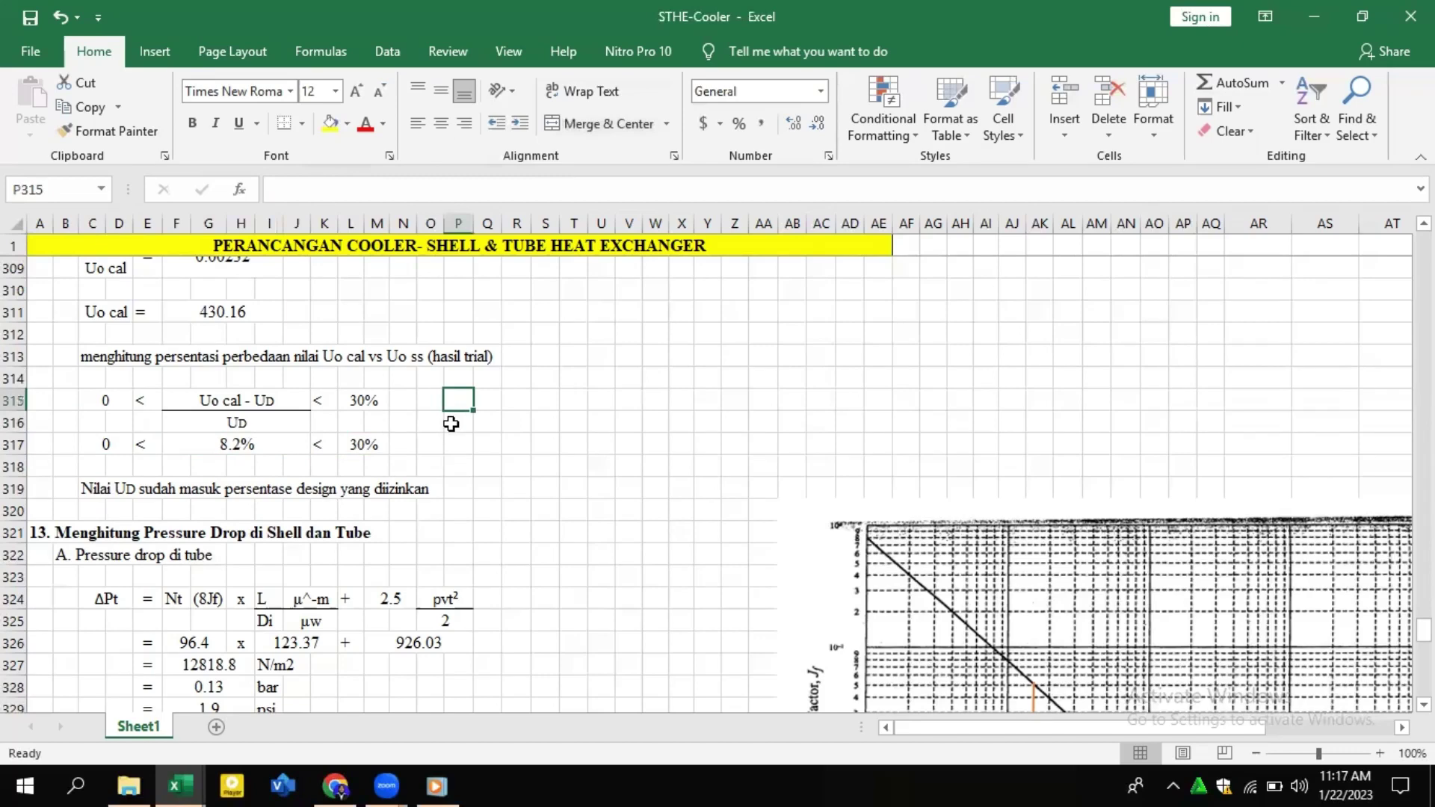
Go to section 13 and examine the tube pressure drop equation (ΔPt), including its µ/µw viscosity ratio term.
{"action": "scroll", "coordinate": [450, 423], "scroll_direction": "down", "scroll_amount": 3}
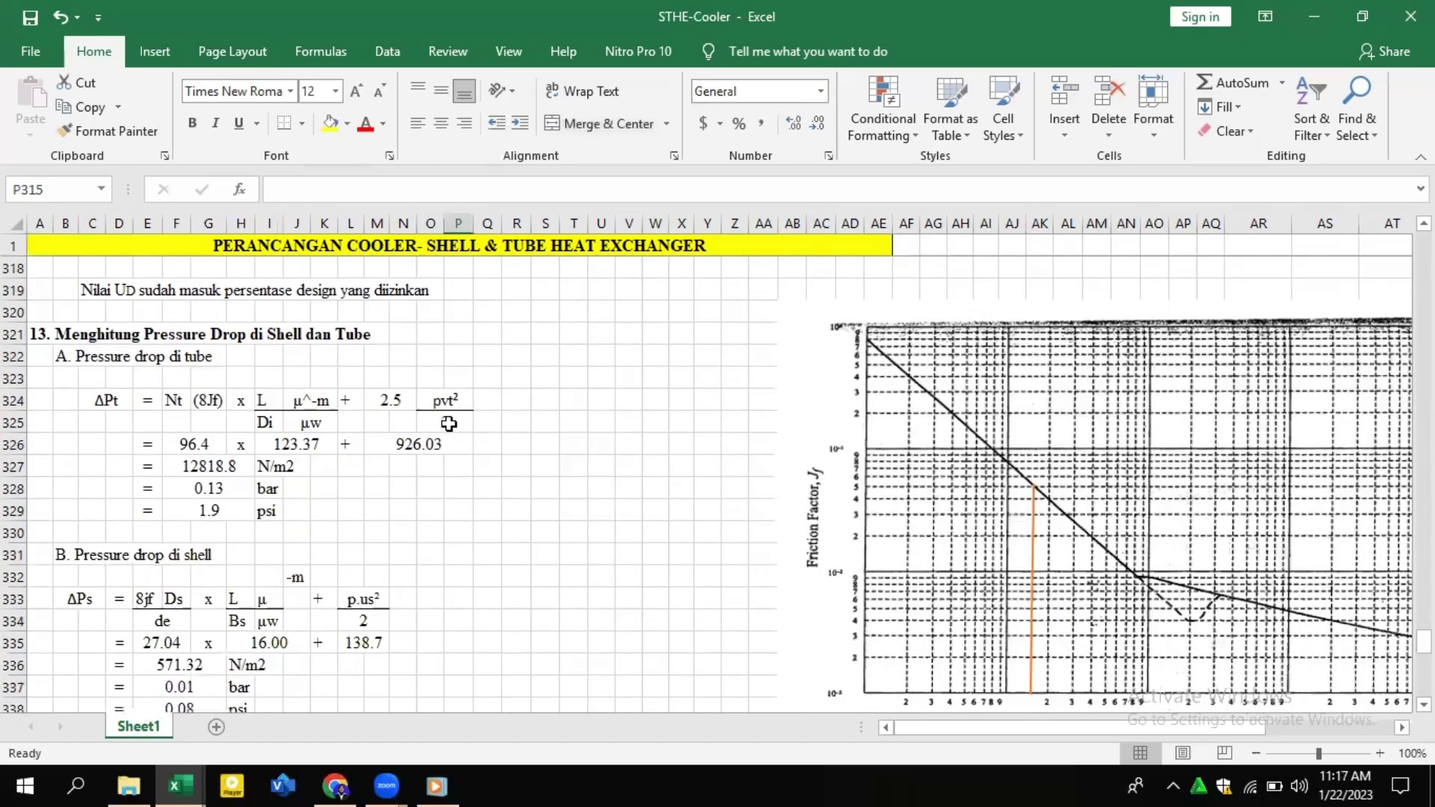
{"action": "left_click", "coordinate": [48, 338]}
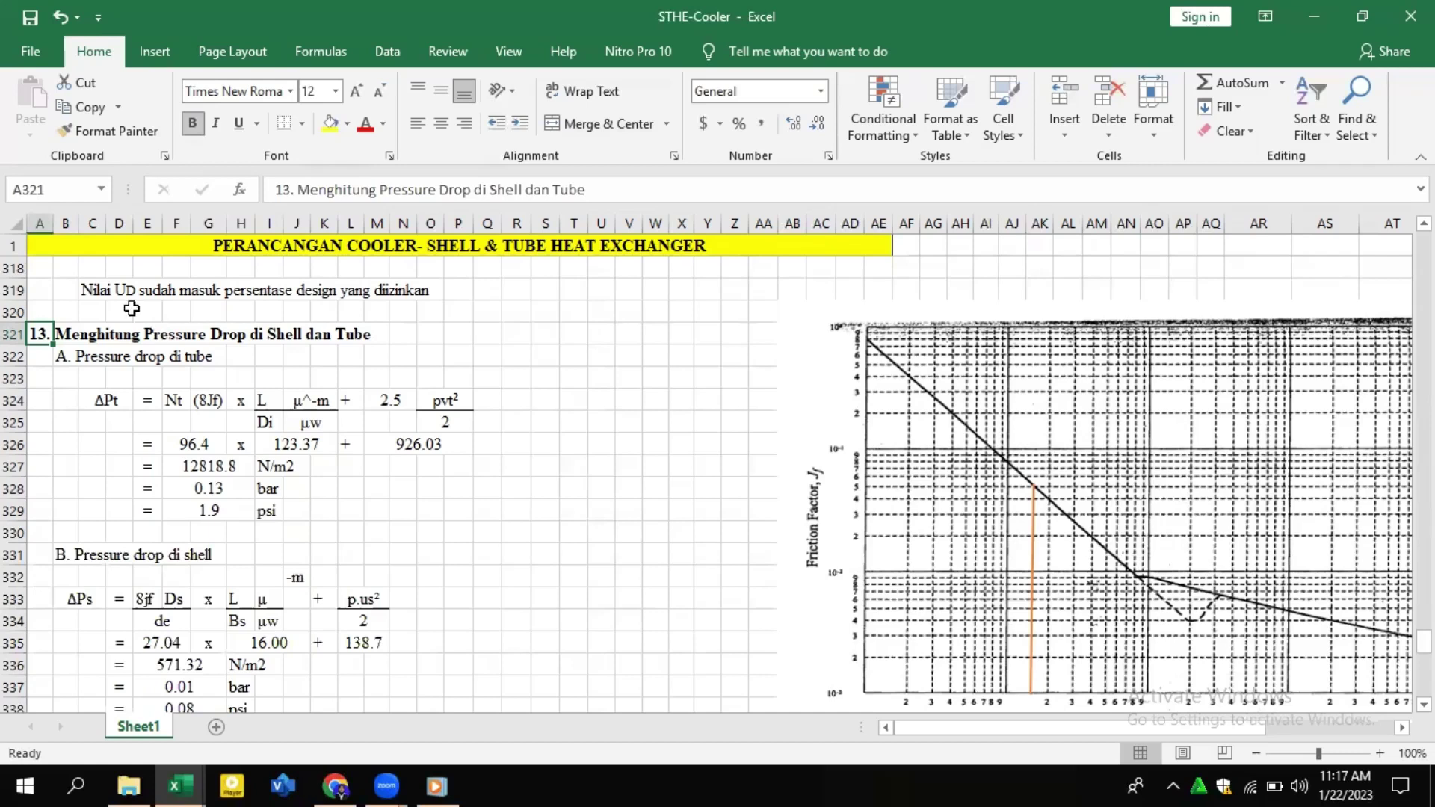
{"action": "left_click", "coordinate": [66, 355]}
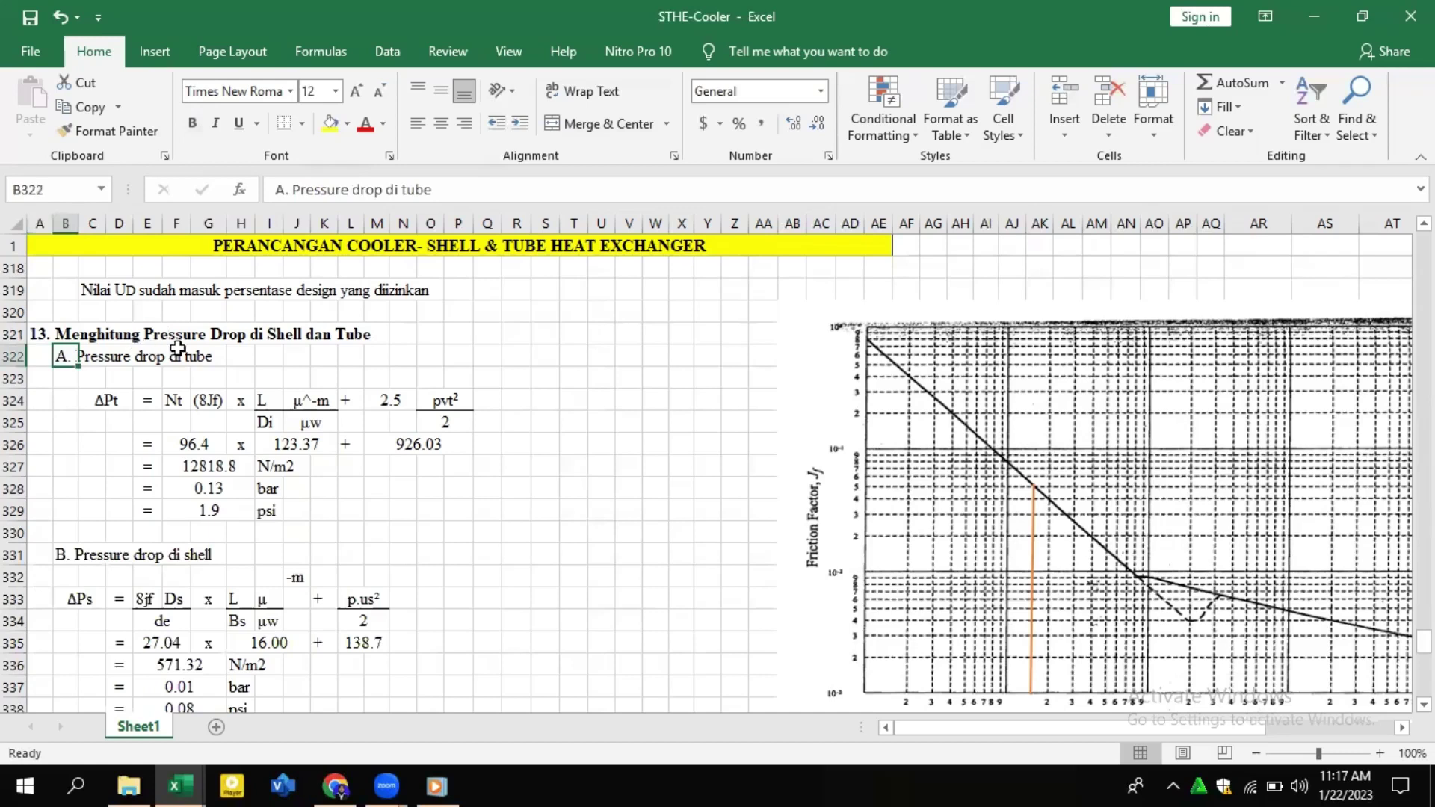
{"action": "left_click_drag", "start_coordinate": [68, 388], "coordinate": [487, 420]}
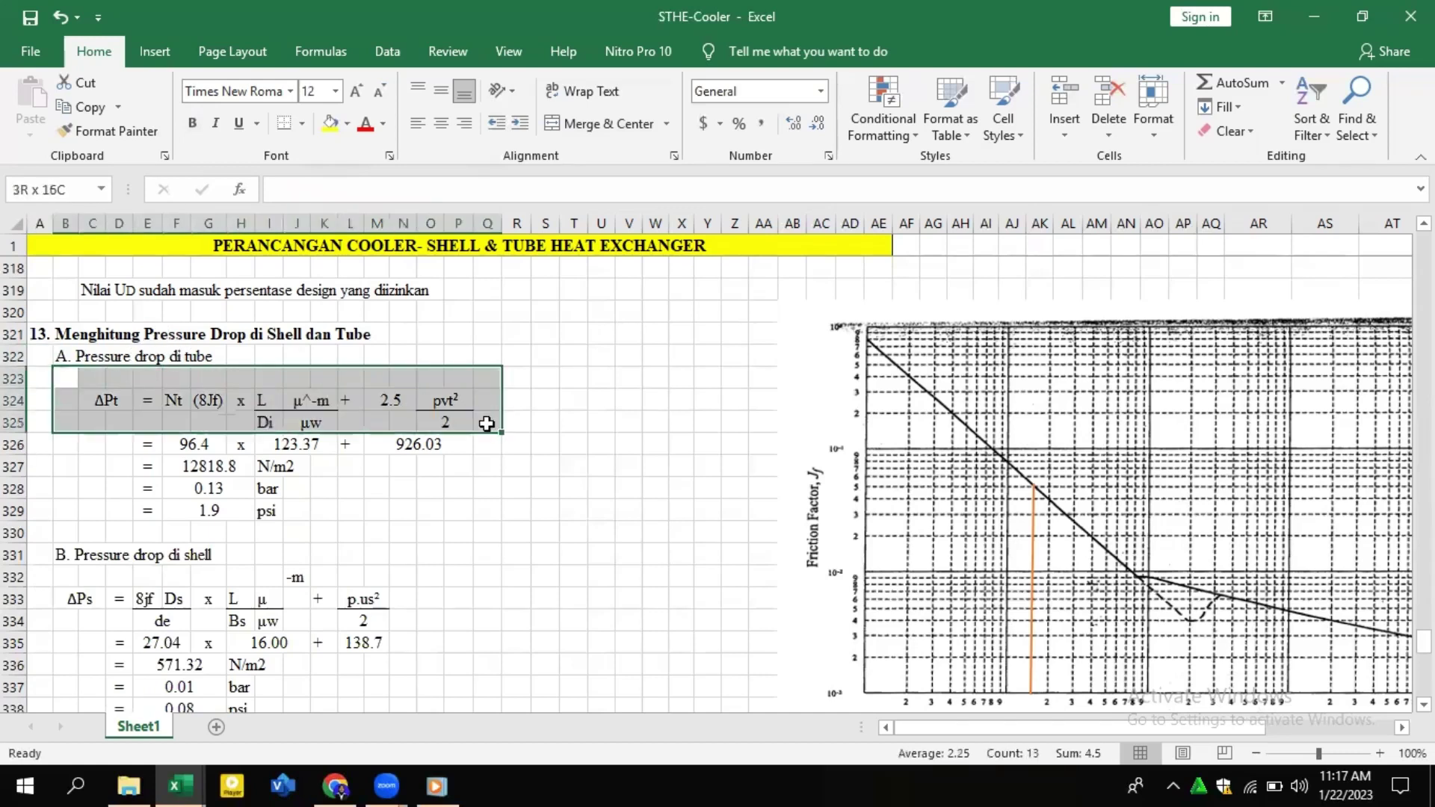
{"action": "left_click", "coordinate": [273, 373]}
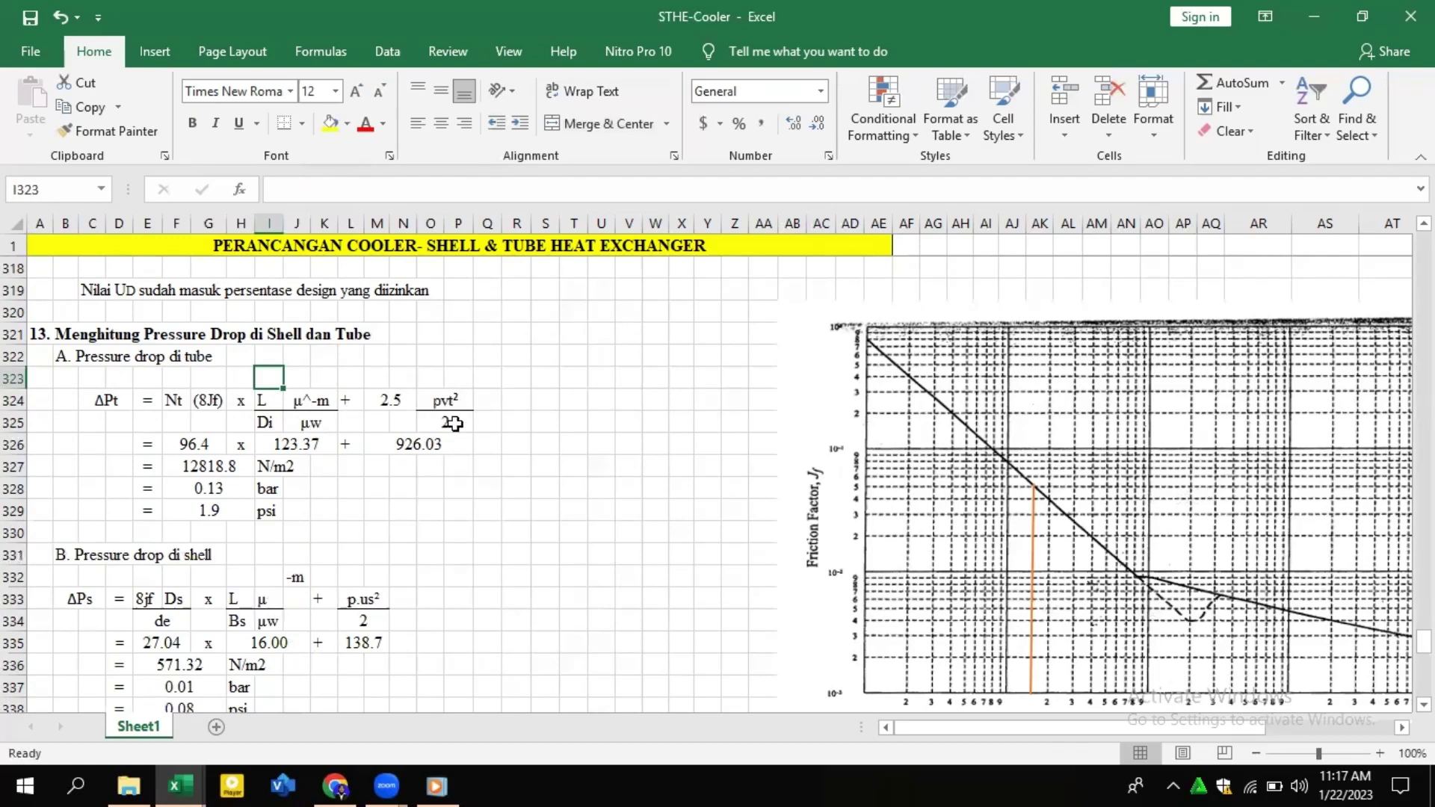
{"action": "left_click", "coordinate": [489, 419]}
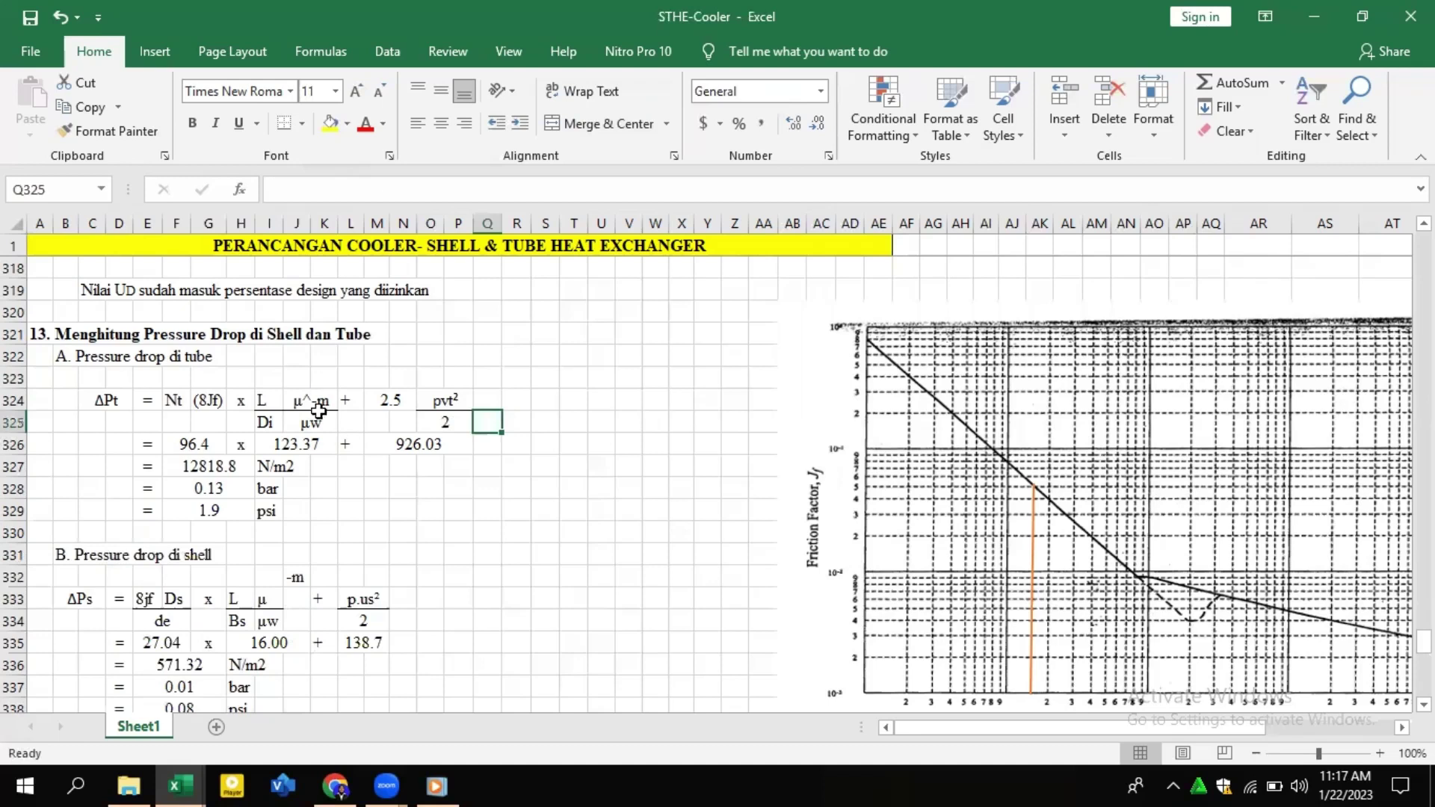
{"action": "left_click_drag", "start_coordinate": [308, 395], "coordinate": [309, 420]}
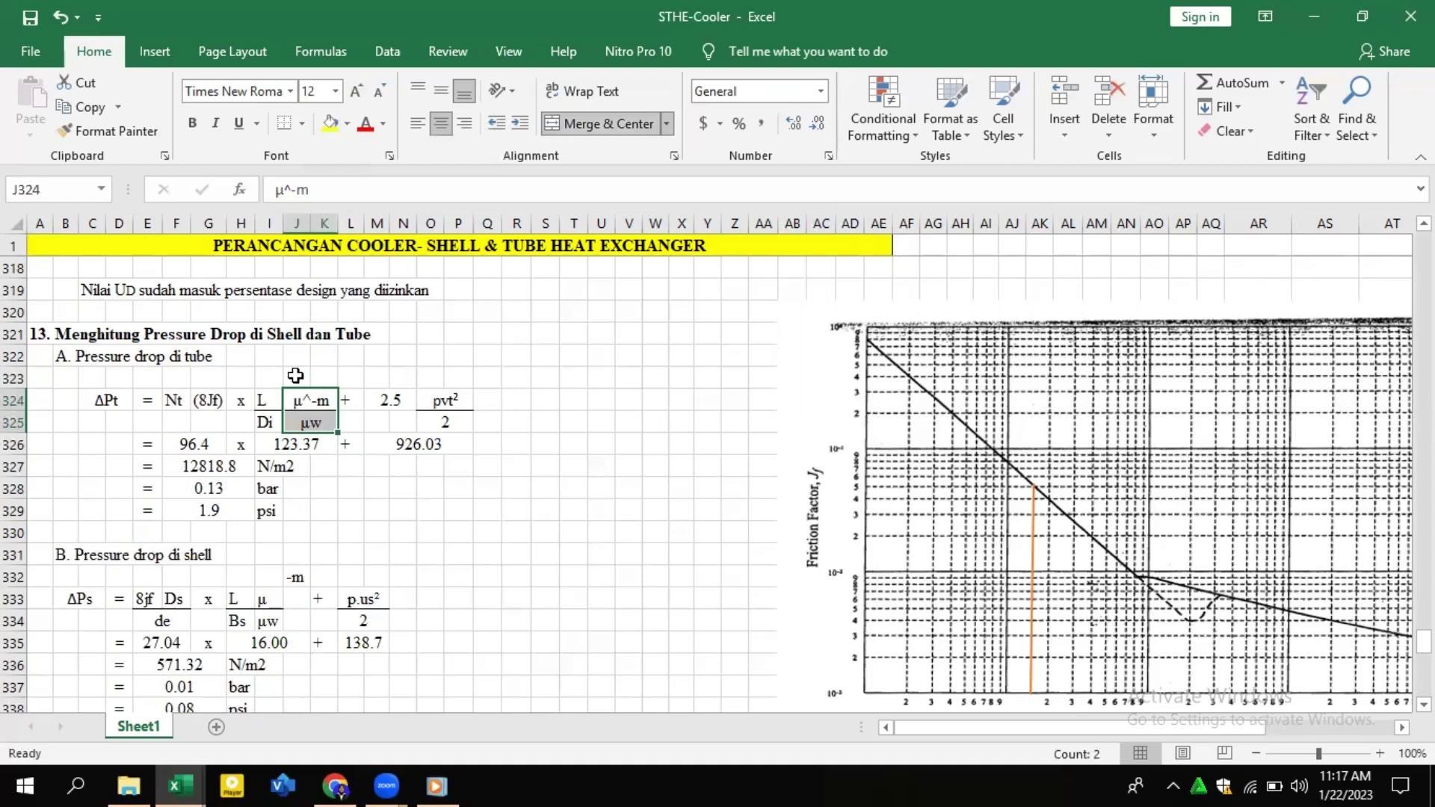
{"action": "left_click_drag", "start_coordinate": [298, 376], "coordinate": [310, 416]}
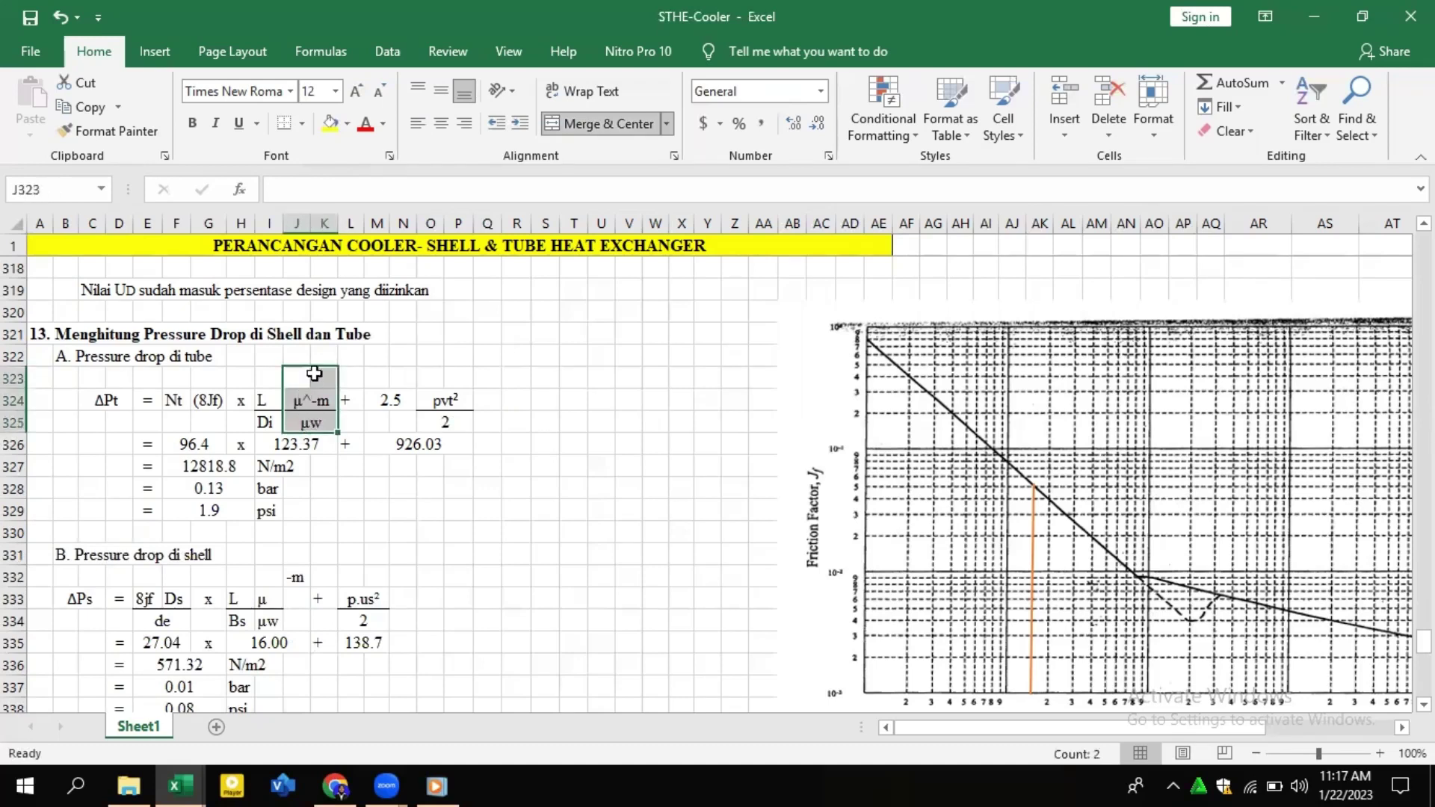
Examine the Nt(8Jf) term of the tube pressure drop, the Figure 15-55 friction factor chart and the term's cell formula.
{"action": "left_click", "coordinate": [178, 403]}
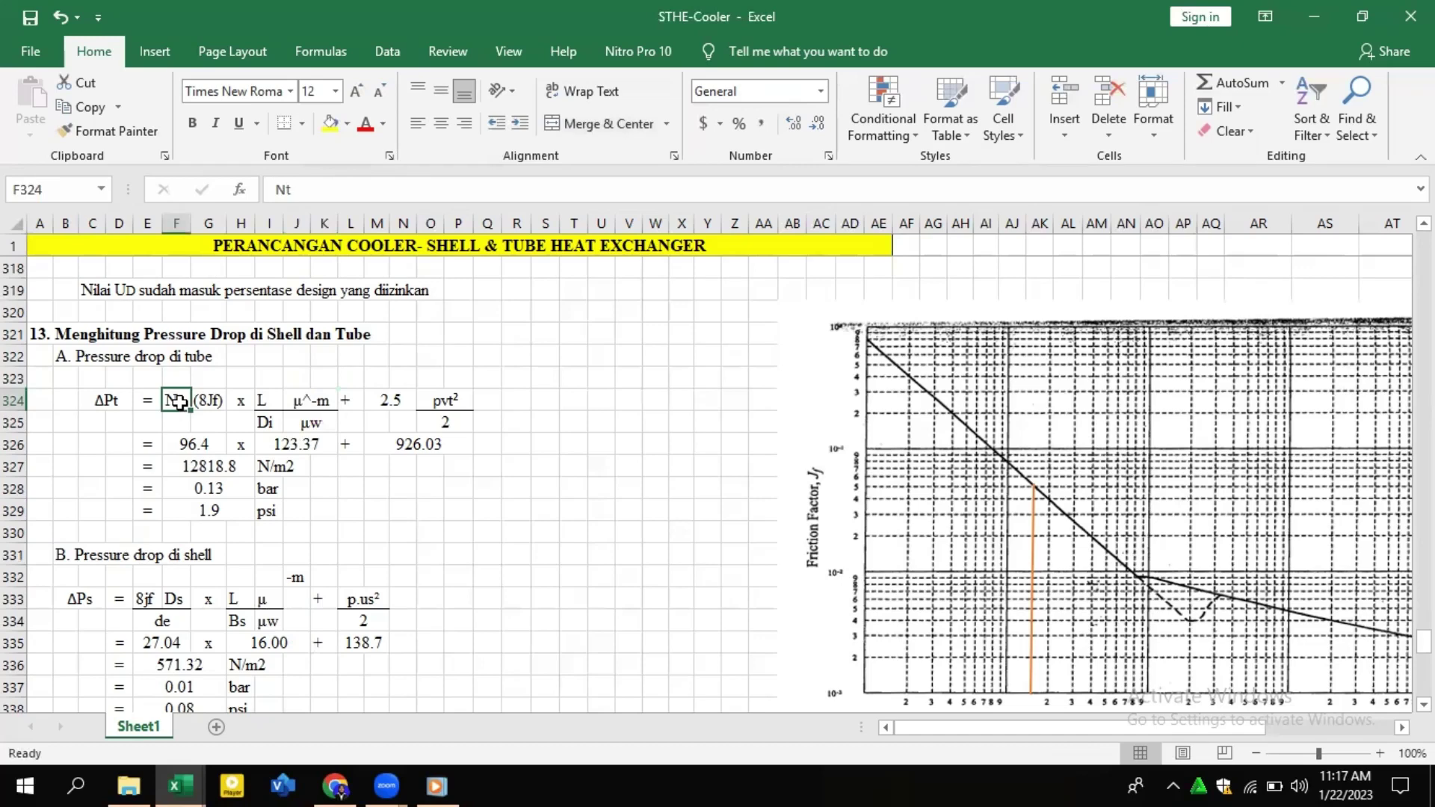
{"action": "scroll", "coordinate": [791, 490], "scroll_direction": "down", "scroll_amount": 1}
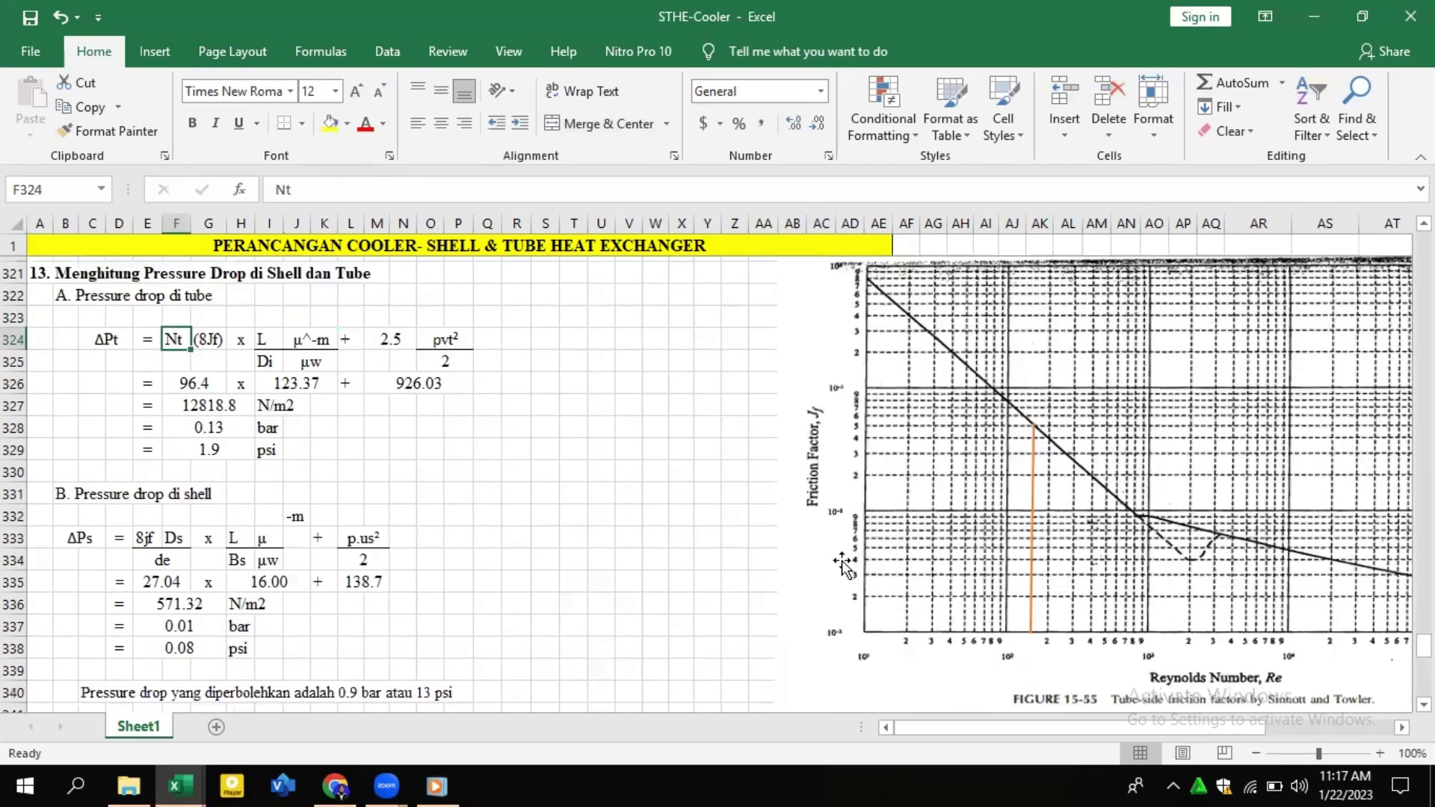
{"action": "left_click_drag", "start_coordinate": [1093, 728], "coordinate": [1136, 728]}
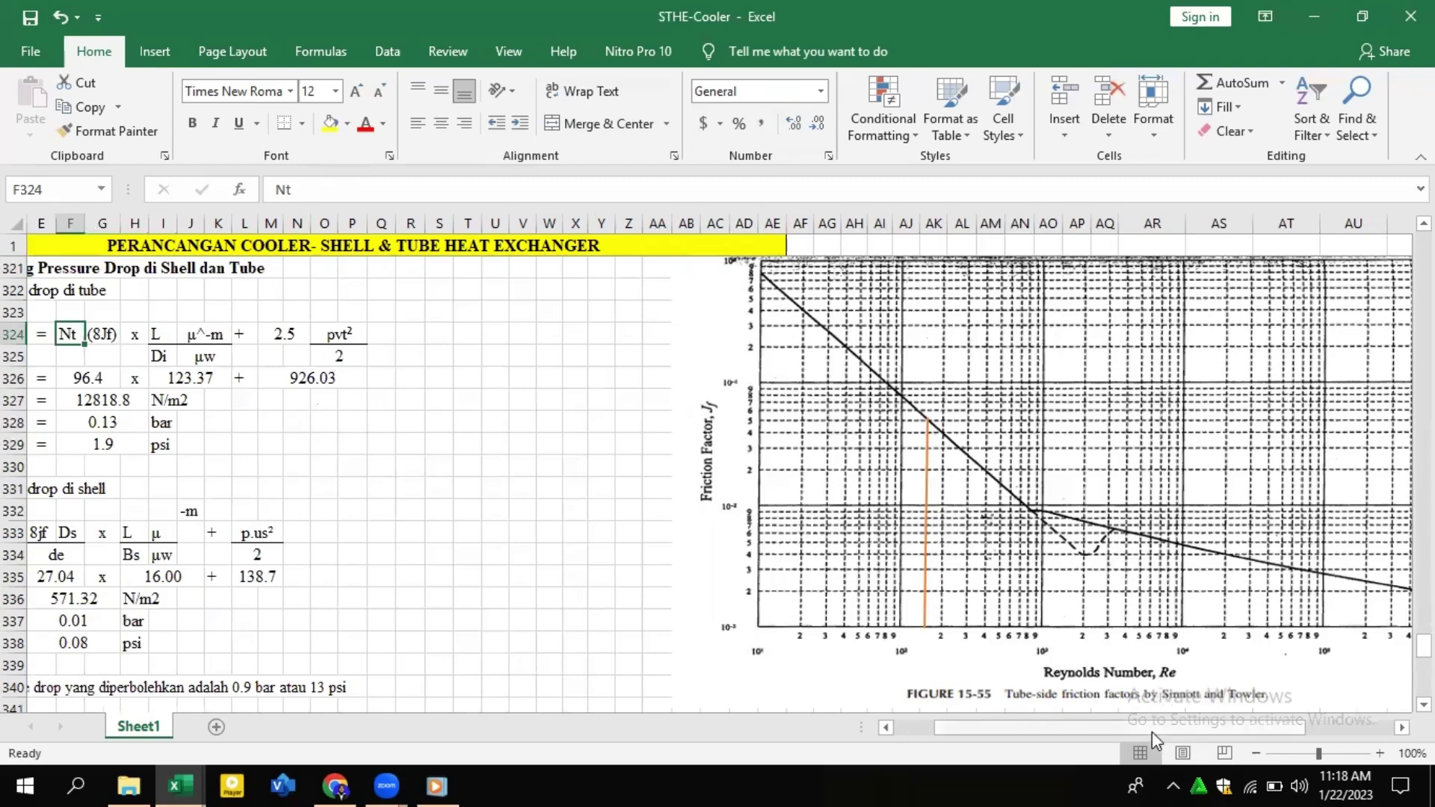
{"action": "left_click_drag", "start_coordinate": [1048, 720], "coordinate": [1029, 721]}
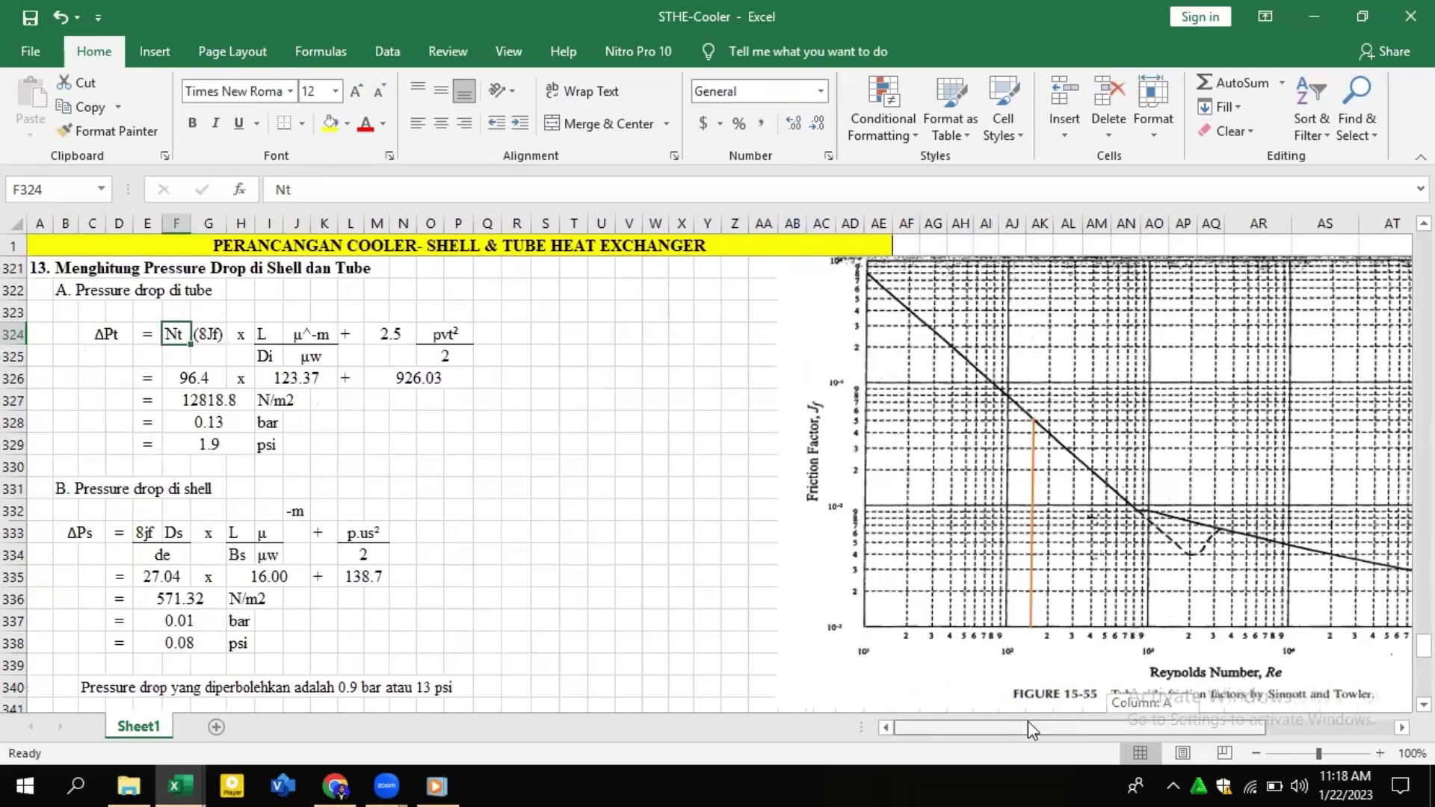
{"action": "left_click", "coordinate": [207, 379]}
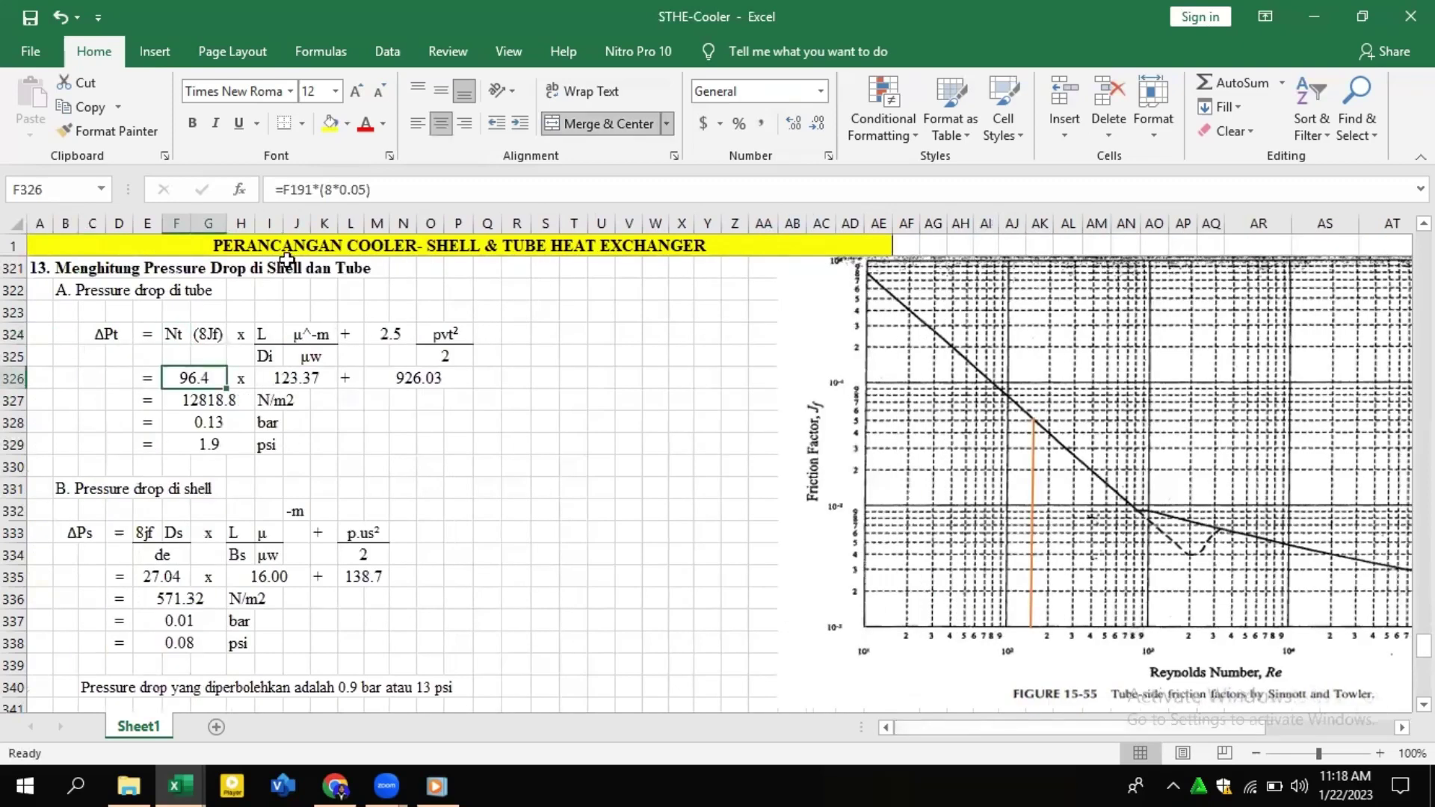
{"action": "left_click", "coordinate": [382, 190]}
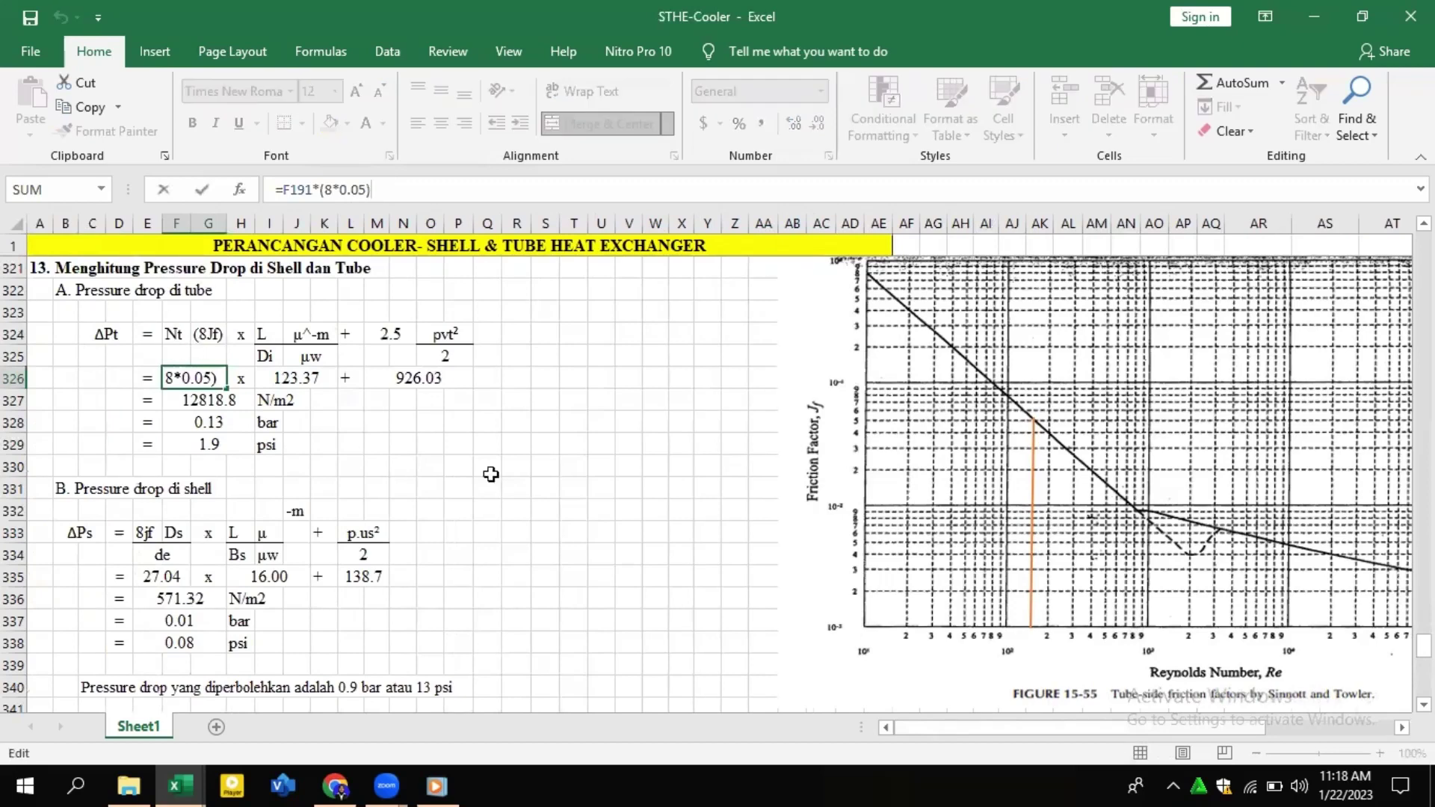
Review the L/Di and 2.5 ρvt²/2 terms of the tube pressure drop equation and their cell formulas.
{"action": "left_click", "coordinate": [267, 334]}
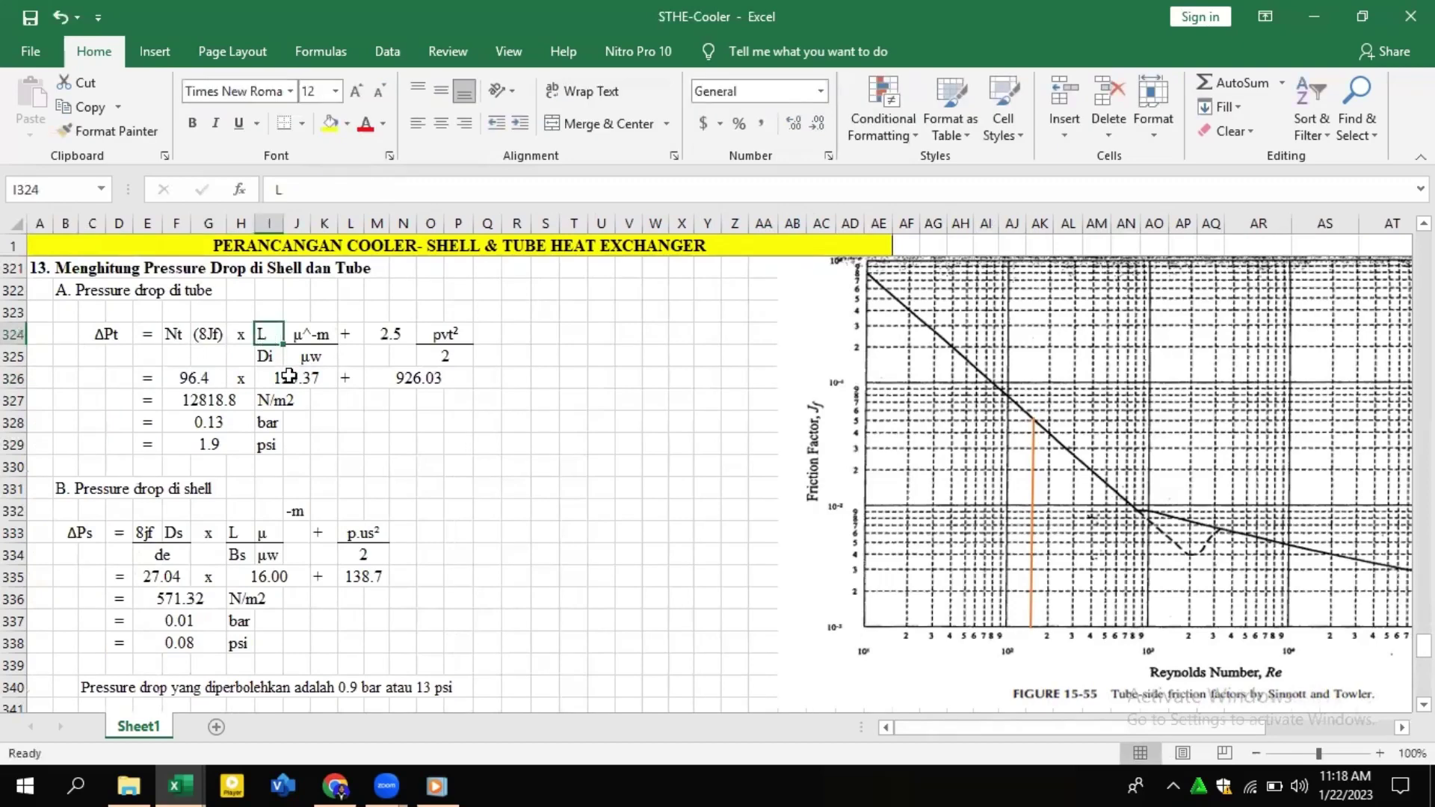
{"action": "left_click", "coordinate": [275, 358]}
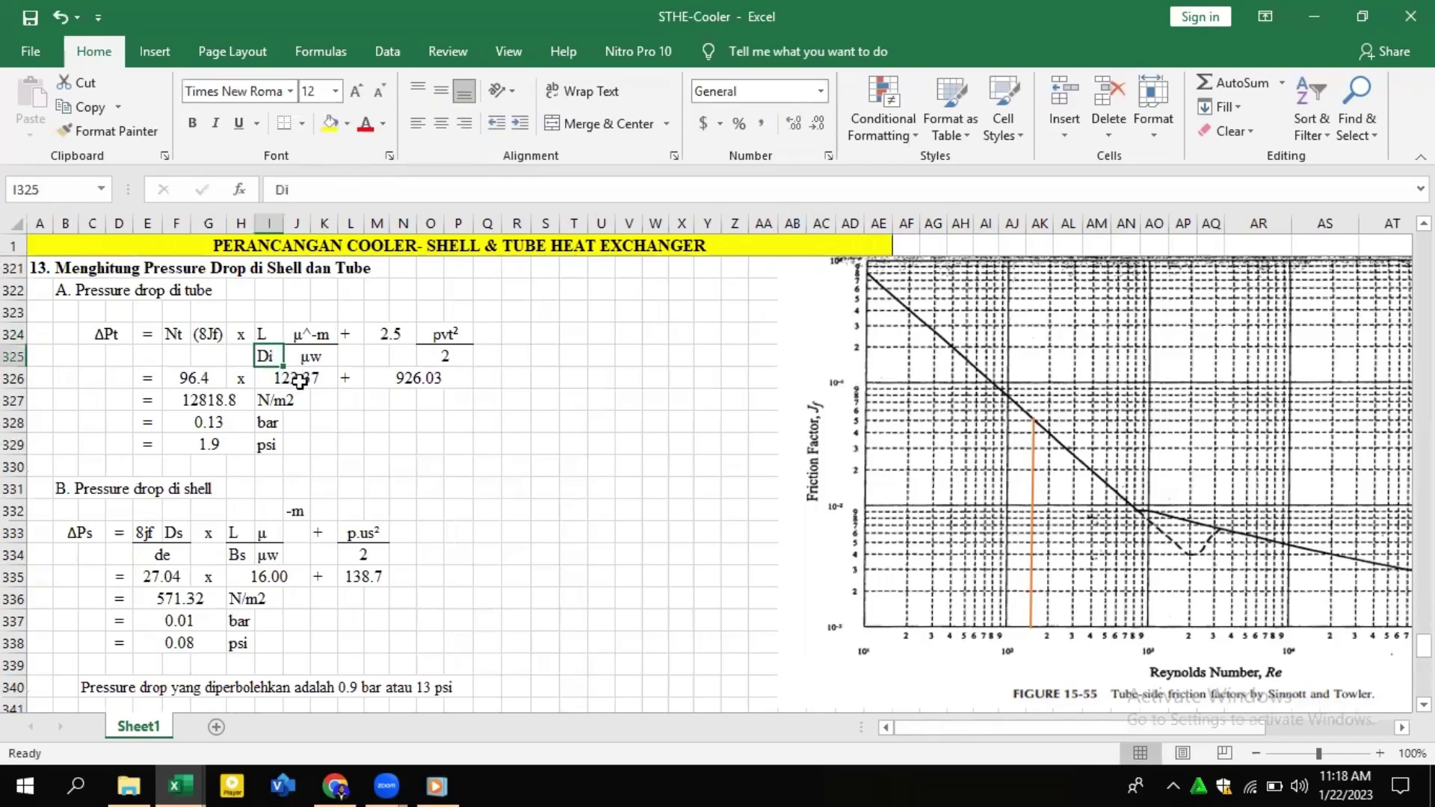
{"action": "key", "text": "Down"}
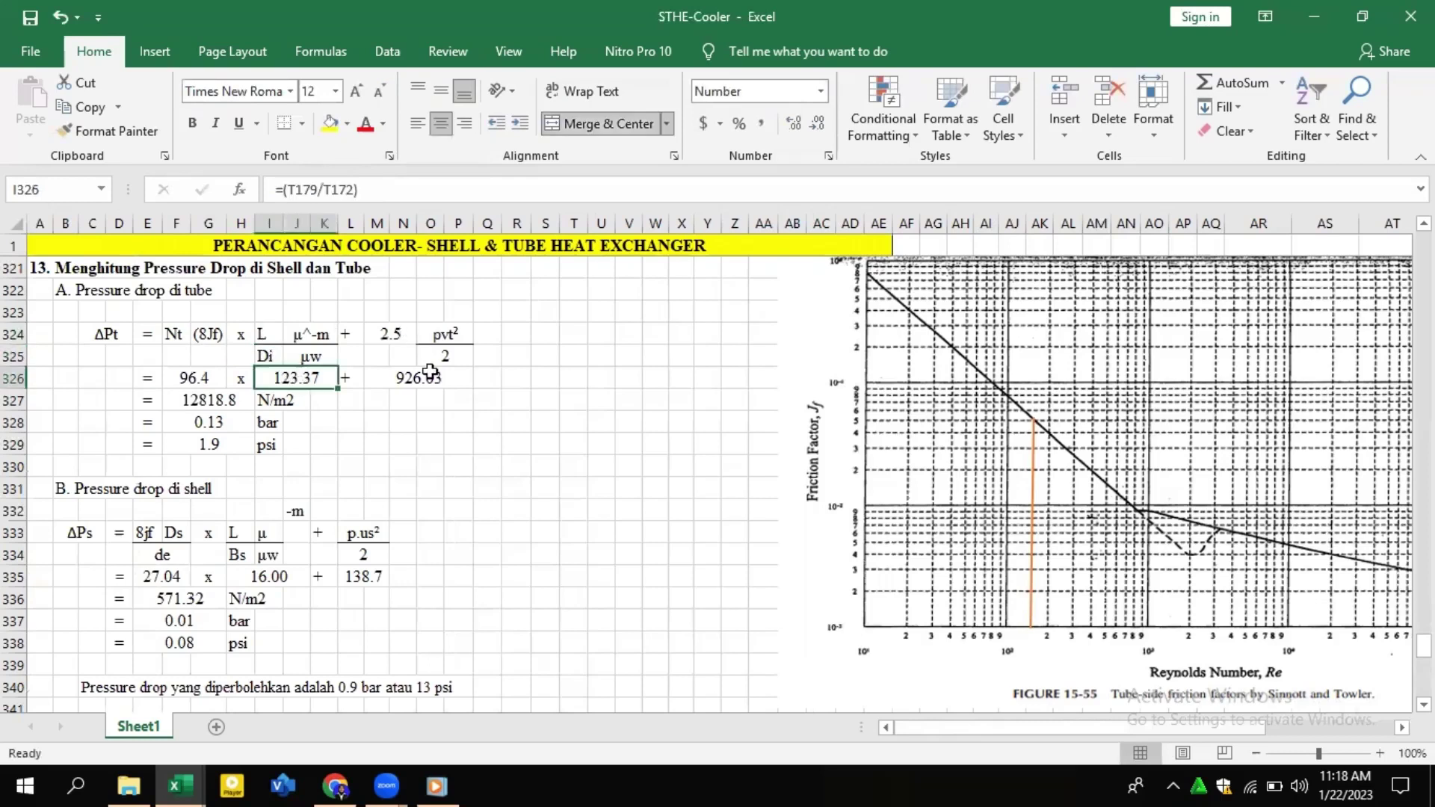
{"action": "key", "text": "Right"}
{"action": "key", "text": "Right"}
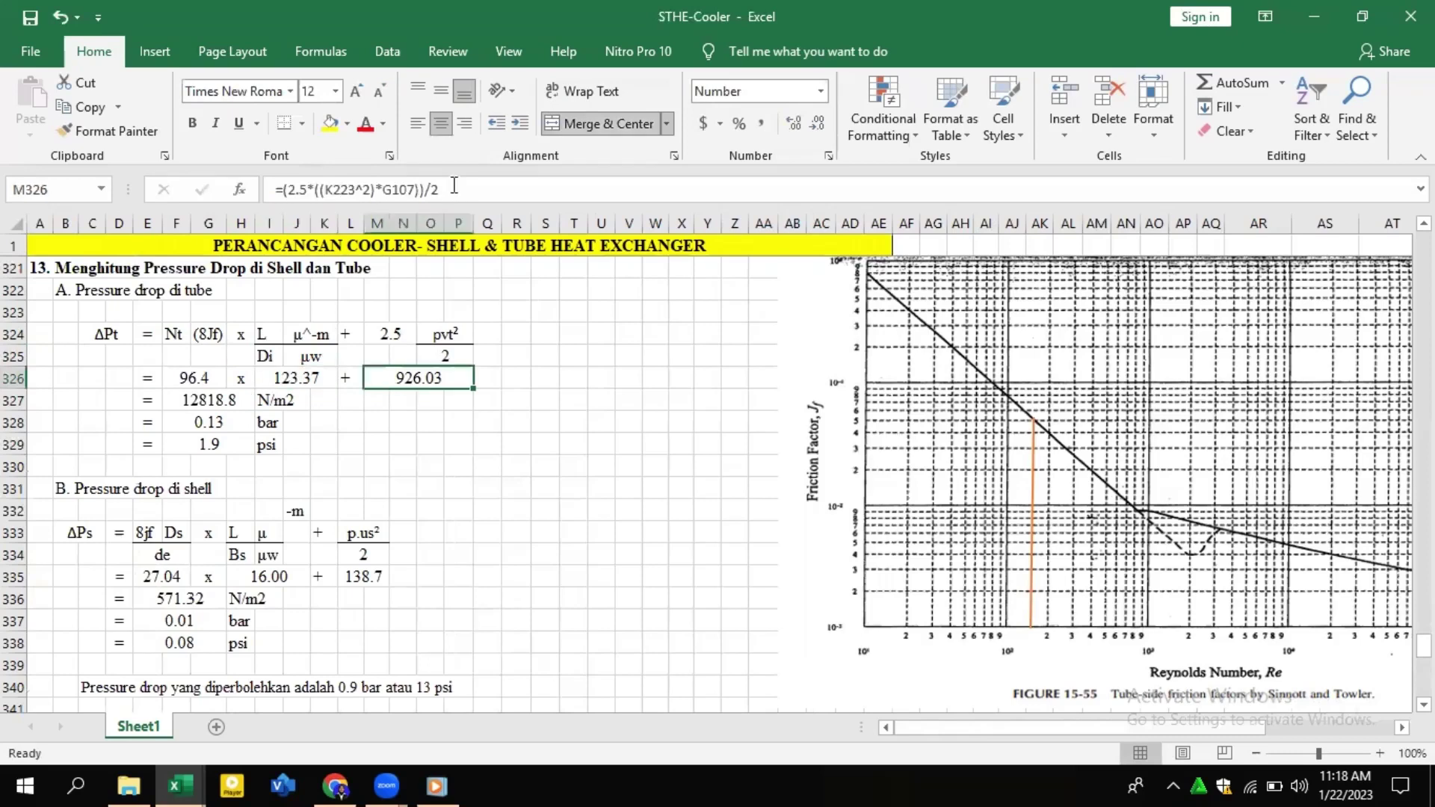
Trace the density reference G107 of the 2.5 ρvt²/2 formula to the hot fluid properties, then return to section 13.
{"action": "key", "text": "F2"}
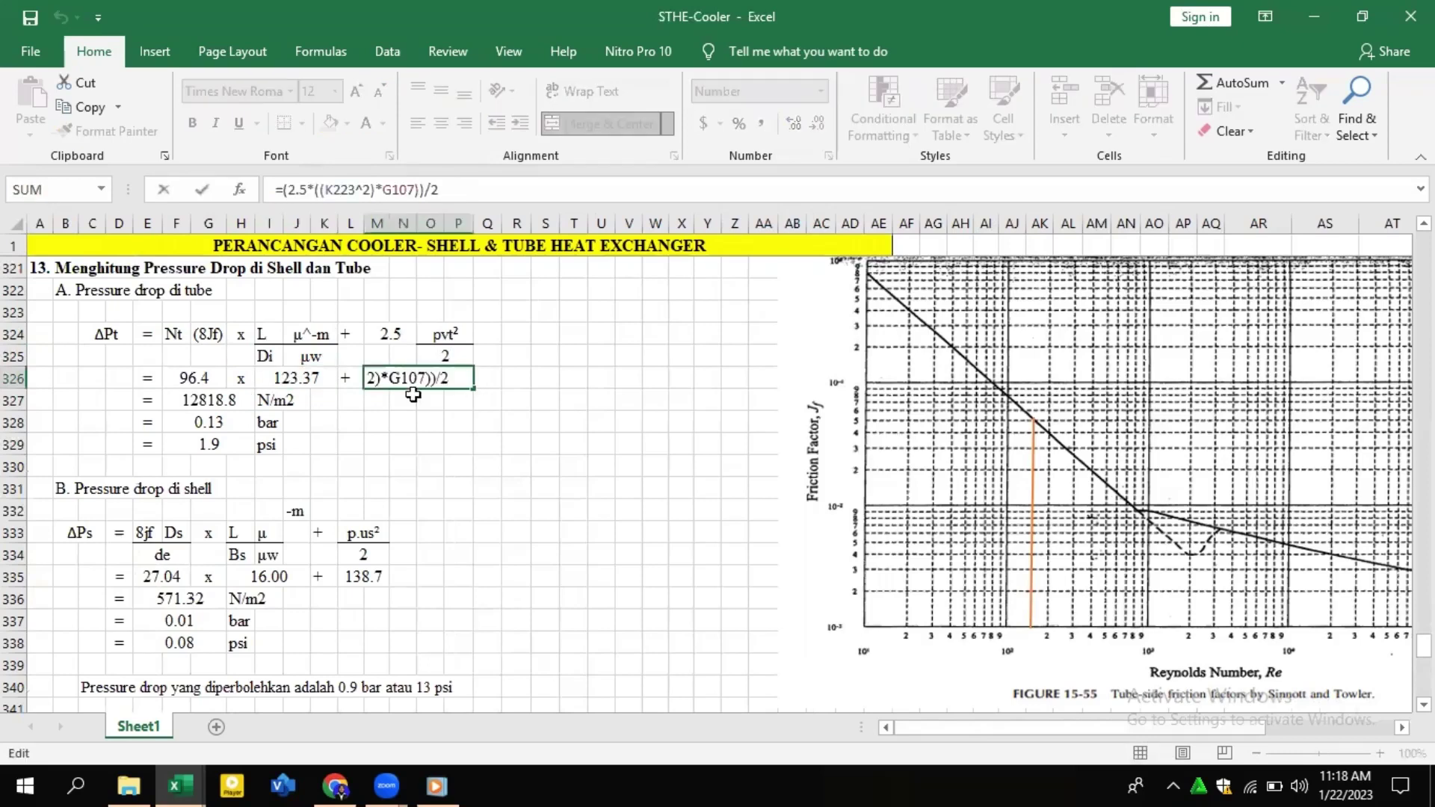
{"action": "scroll", "coordinate": [427, 396], "scroll_direction": "up", "scroll_amount": 6}
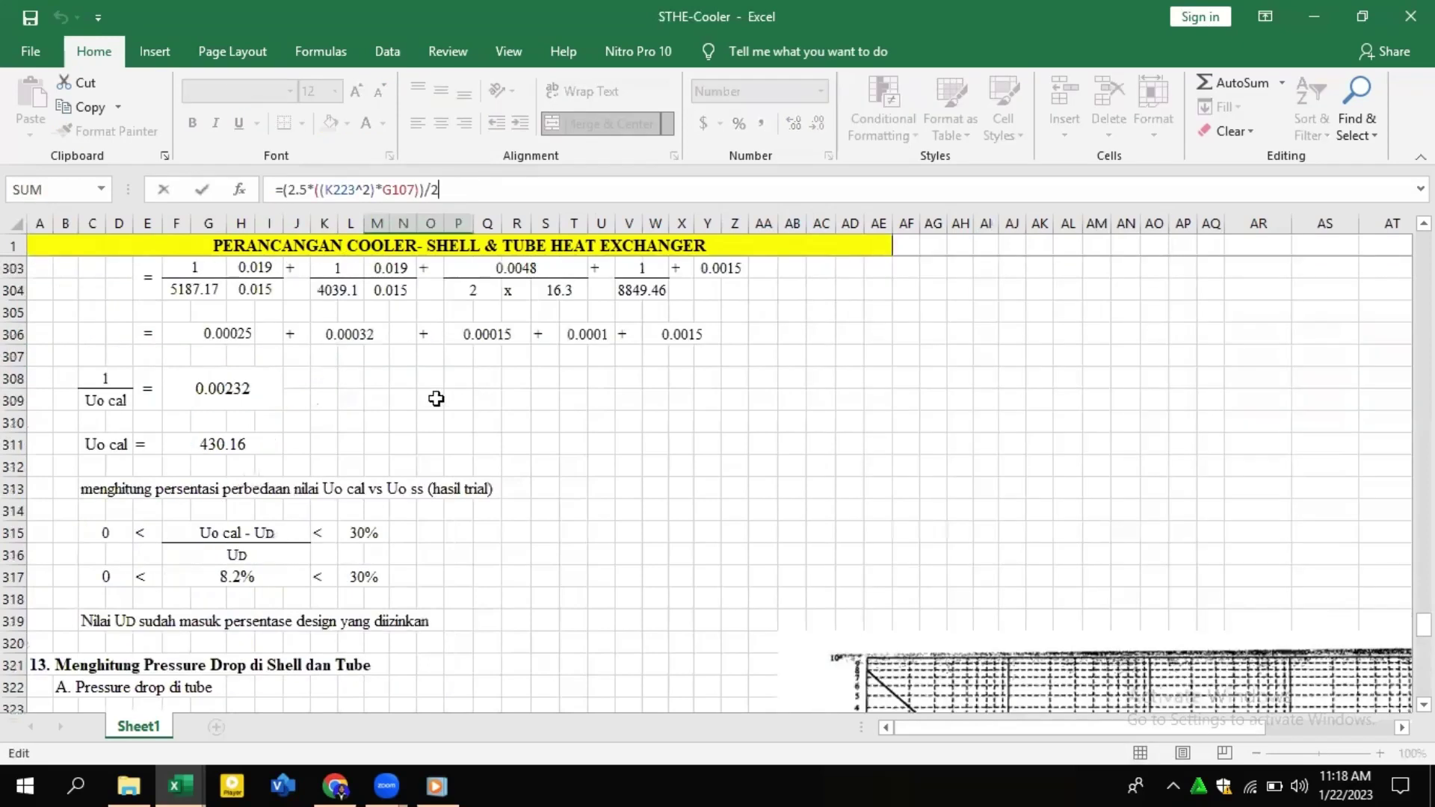
{"action": "scroll", "coordinate": [436, 397], "scroll_direction": "up", "scroll_amount": 20}
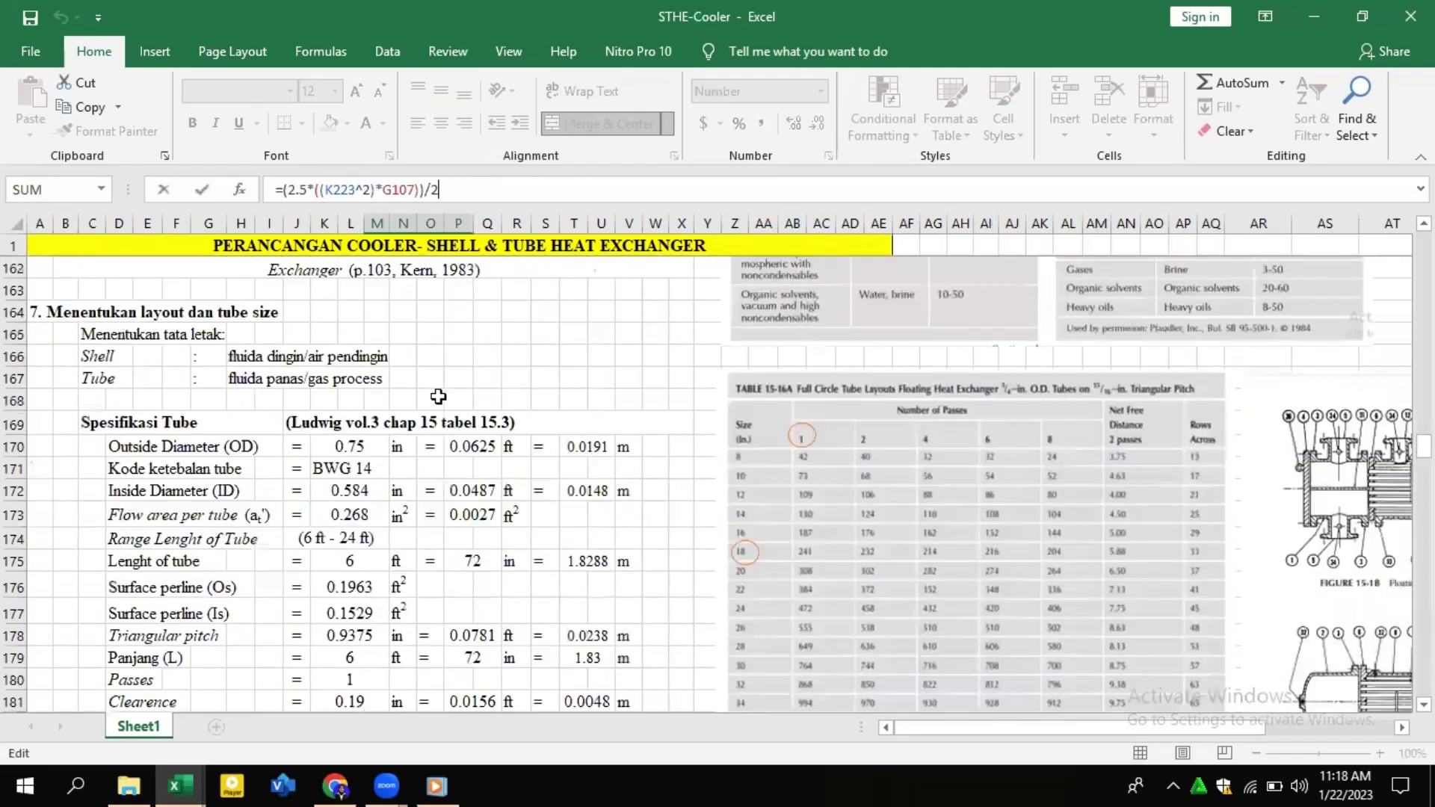
{"action": "scroll", "coordinate": [438, 395], "scroll_direction": "up", "scroll_amount": 16}
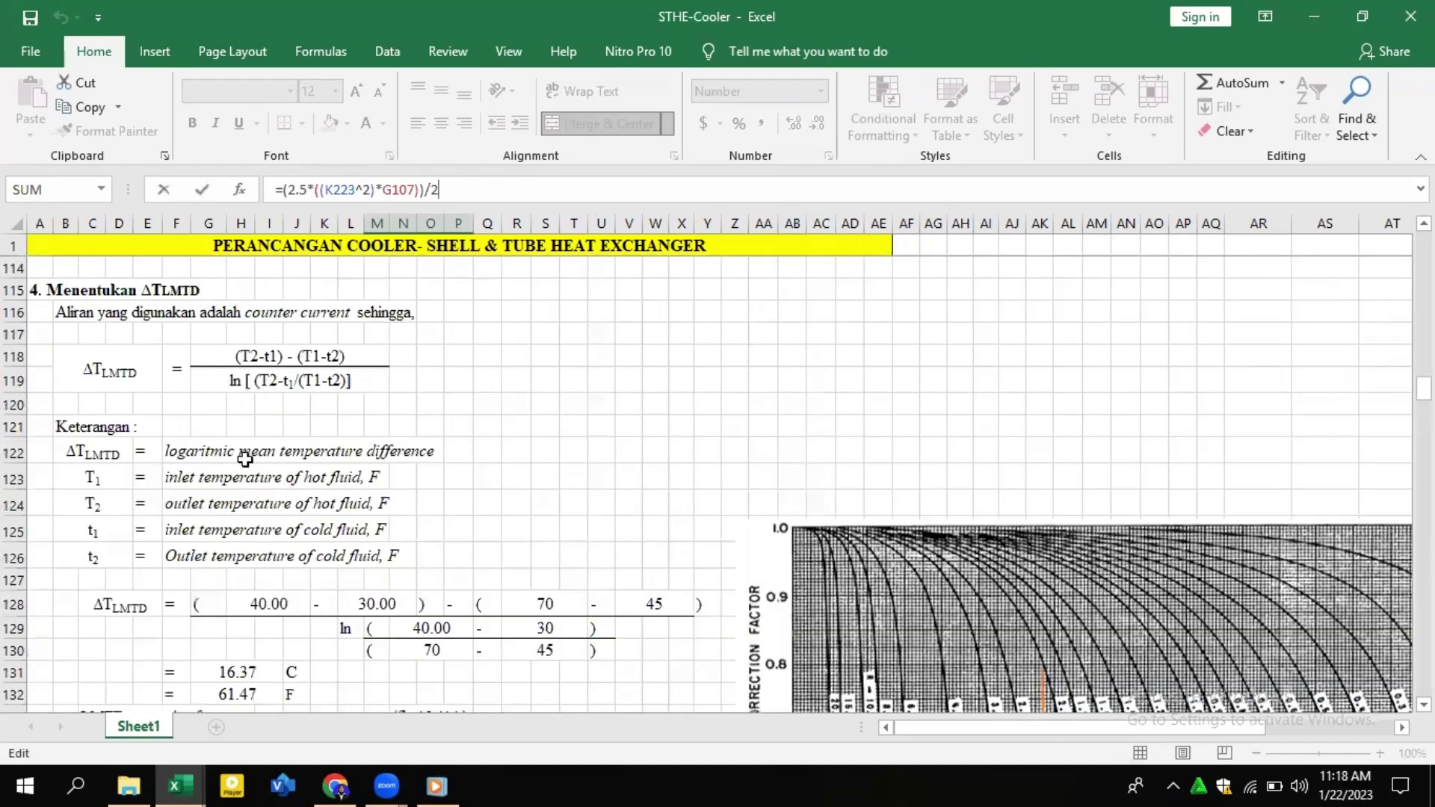
{"action": "scroll", "coordinate": [266, 495], "scroll_direction": "up", "scroll_amount": 5}
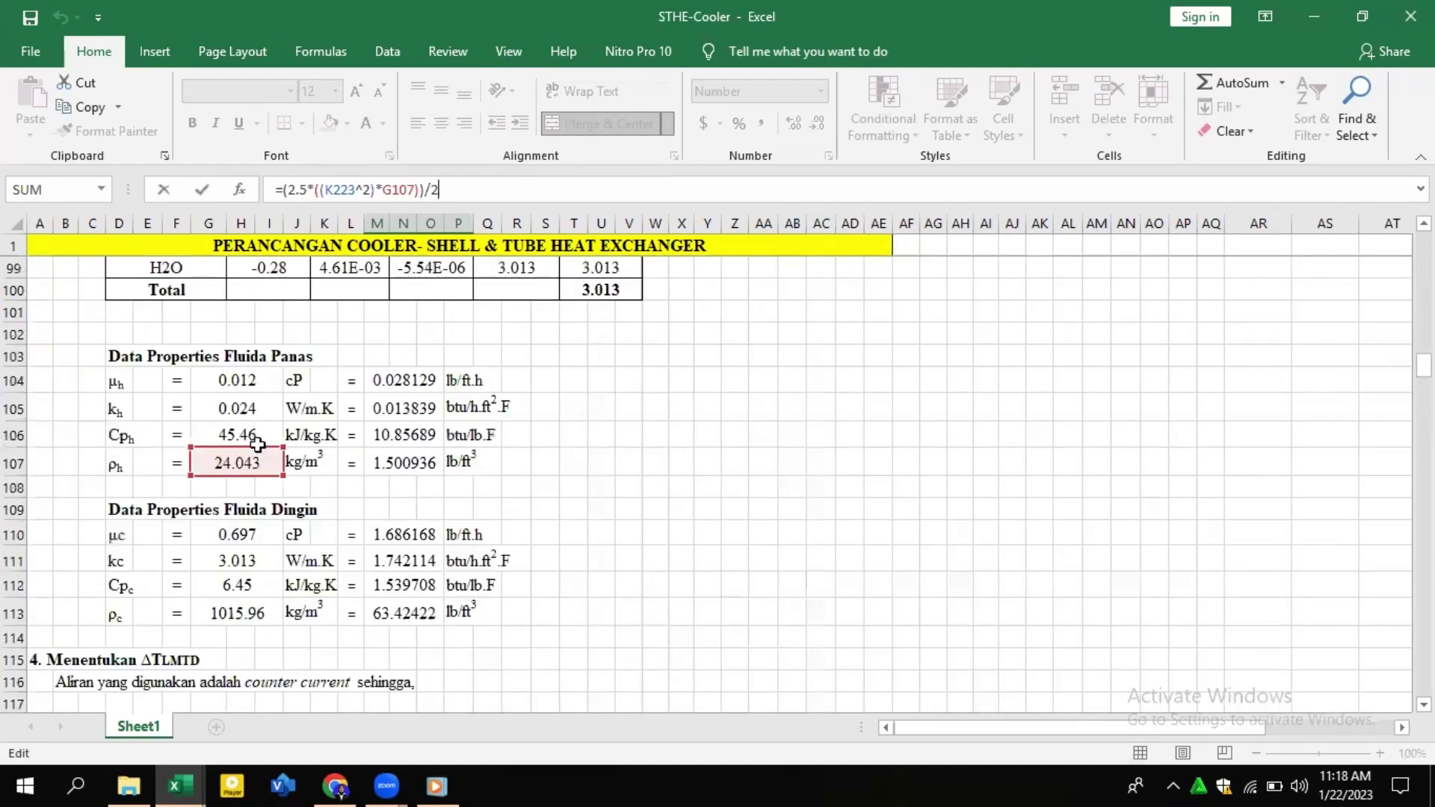
{"action": "scroll", "coordinate": [256, 433], "scroll_direction": "down", "scroll_amount": 8}
{"action": "scroll", "coordinate": [256, 422], "scroll_direction": "down", "scroll_amount": 20}
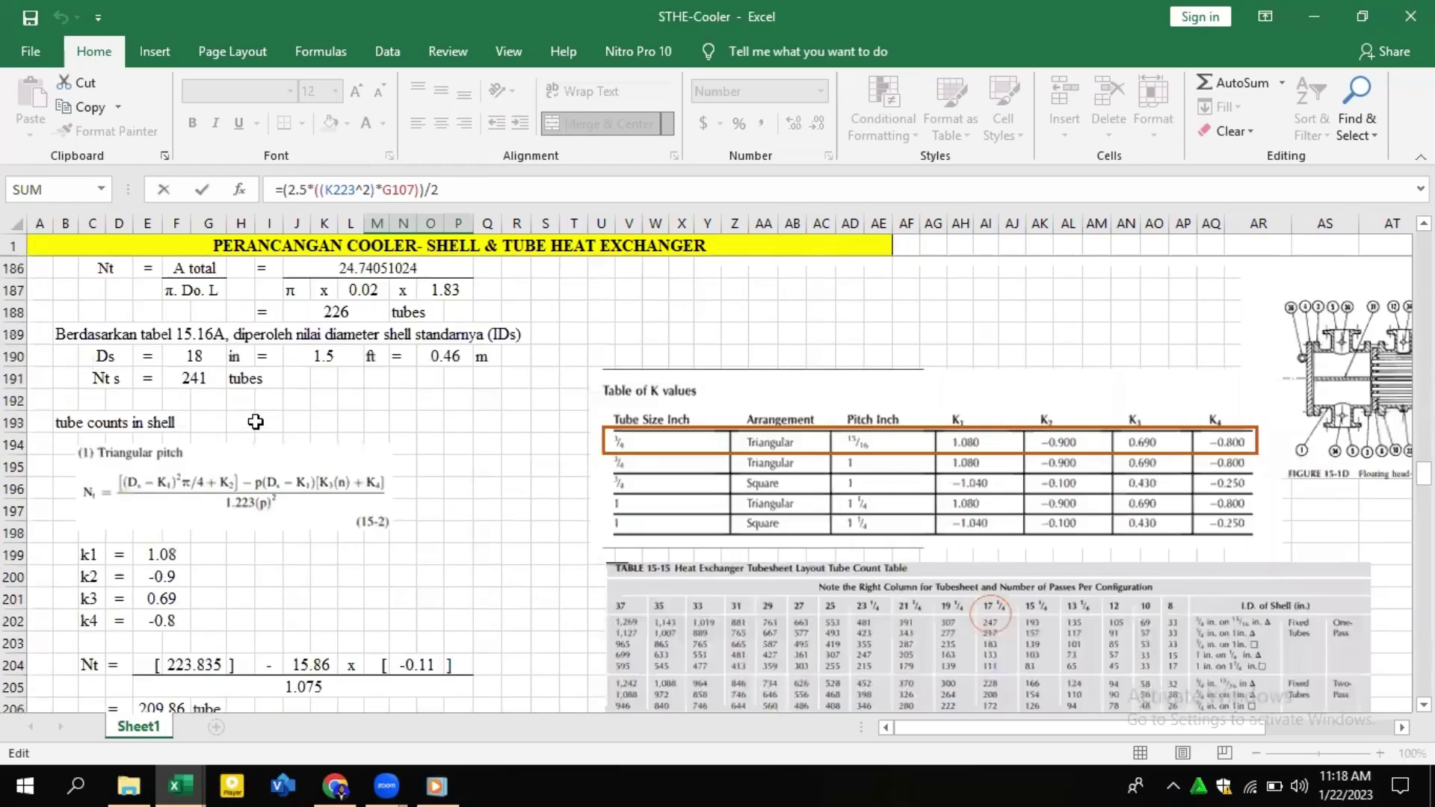
{"action": "scroll", "coordinate": [258, 419], "scroll_direction": "down", "scroll_amount": 14}
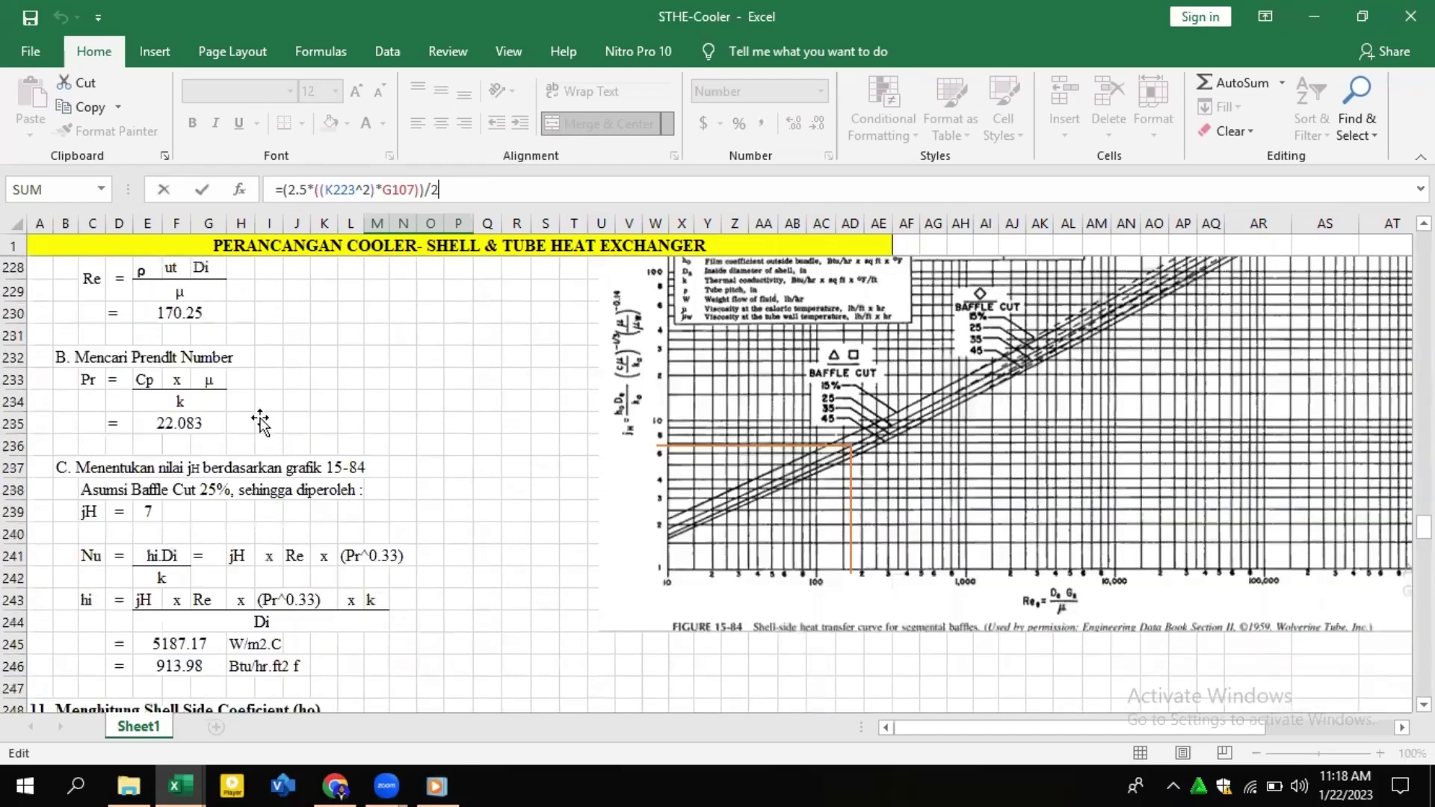
{"action": "scroll", "coordinate": [259, 422], "scroll_direction": "down", "scroll_amount": 14}
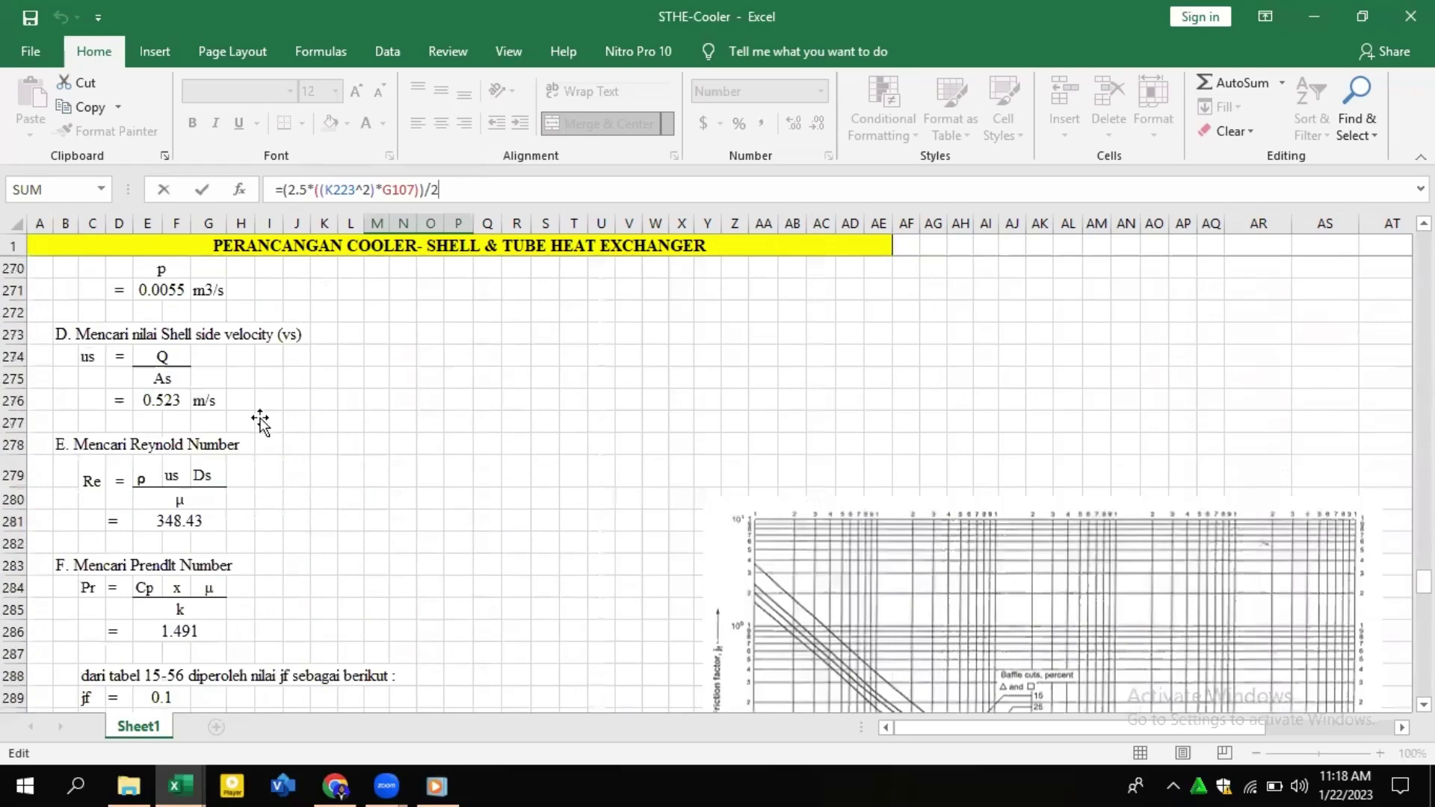
{"action": "scroll", "coordinate": [260, 422], "scroll_direction": "down", "scroll_amount": 7}
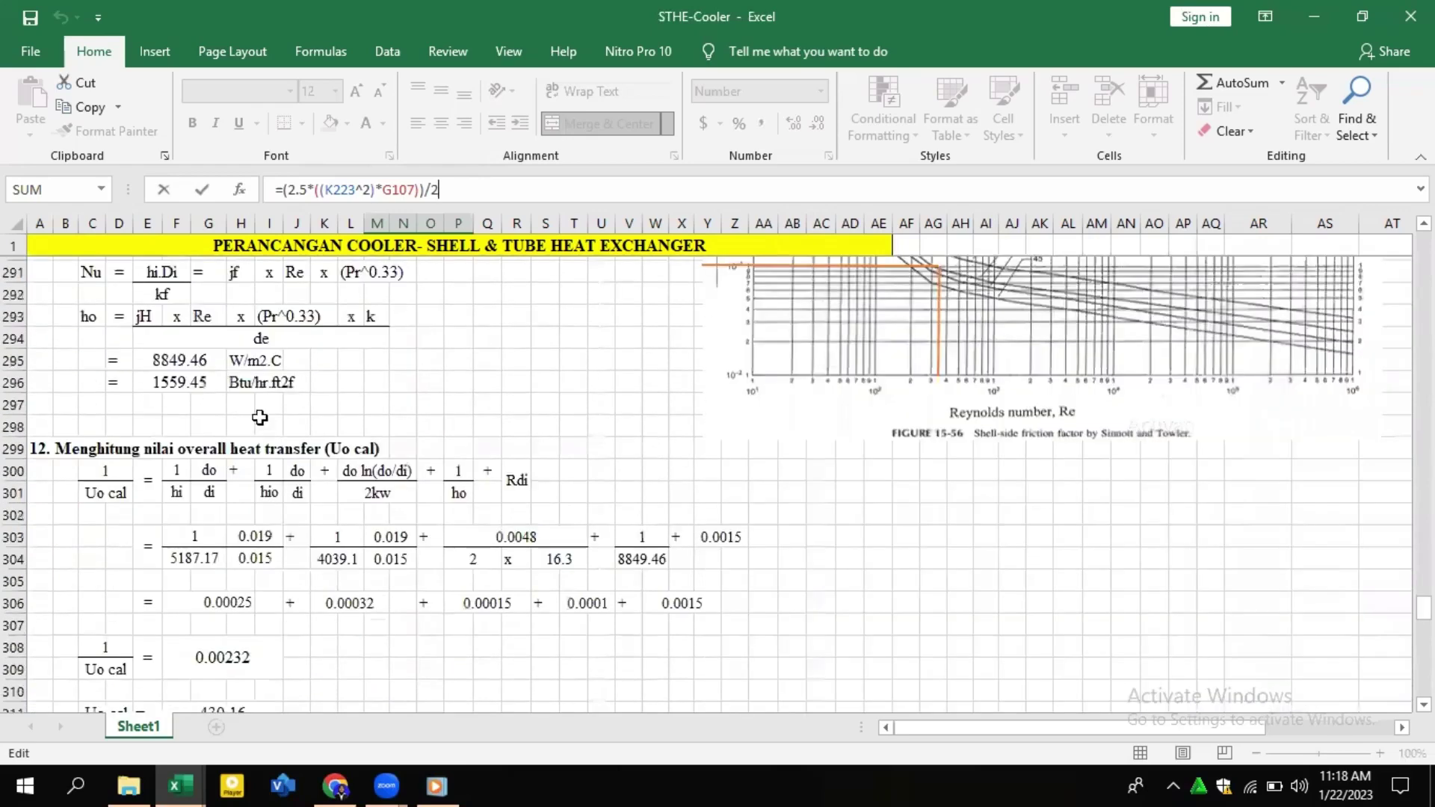
{"action": "scroll", "coordinate": [260, 418], "scroll_direction": "down", "scroll_amount": 4}
{"action": "scroll", "coordinate": [259, 418], "scroll_direction": "down", "scroll_amount": 6}
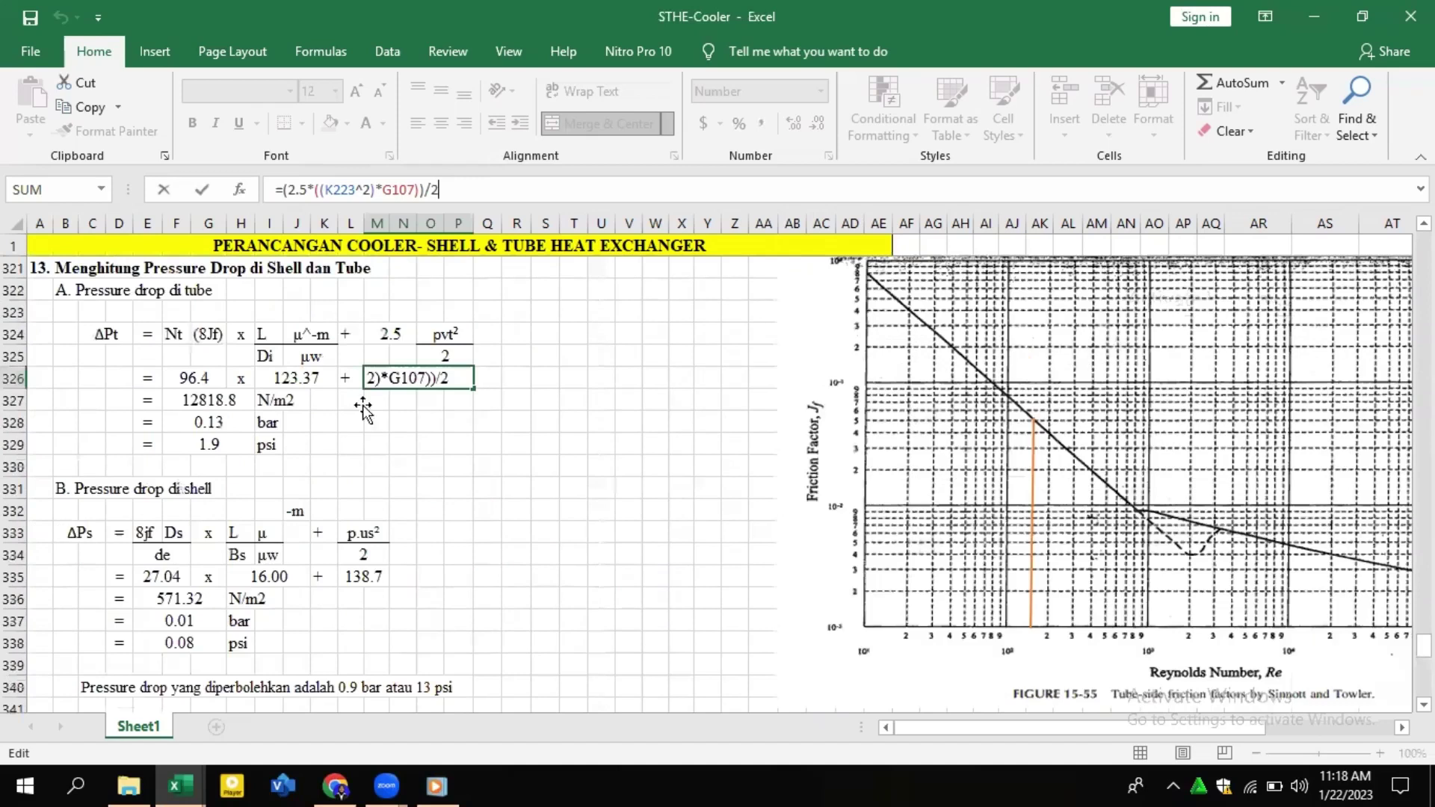
{"action": "left_click", "coordinate": [449, 415]}
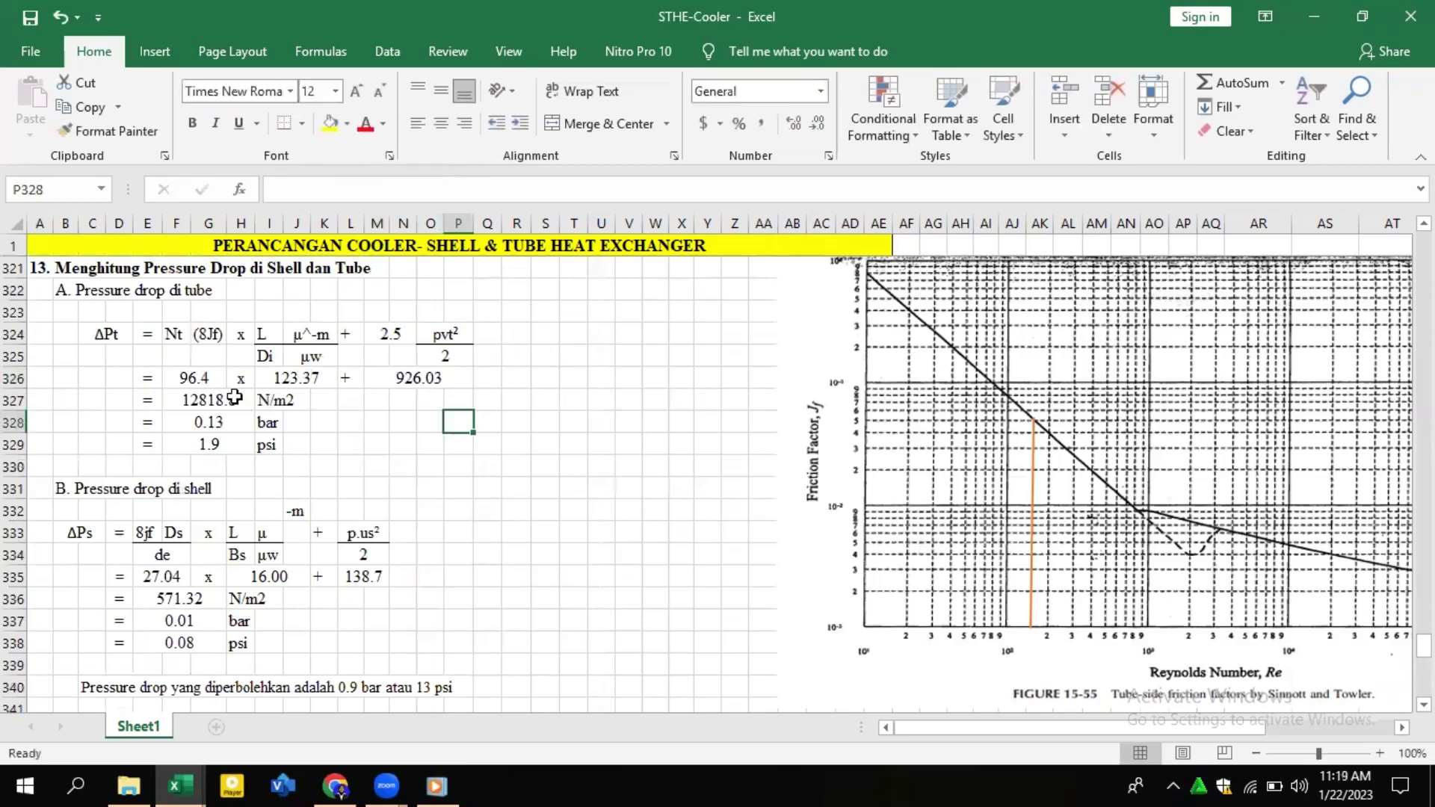
Examine the formula for the total tube pressure drop in N/m2 and its conversions to bar and psi.
{"action": "key", "text": "Up"}
{"action": "key", "text": "Left"}
{"action": "key", "text": "Left"}
{"action": "key", "text": "Left"}
{"action": "key", "text": "Left"}
{"action": "key", "text": "Left"}
{"action": "key", "text": "Left"}
{"action": "key", "text": "Left"}
{"action": "key", "text": "Left"}
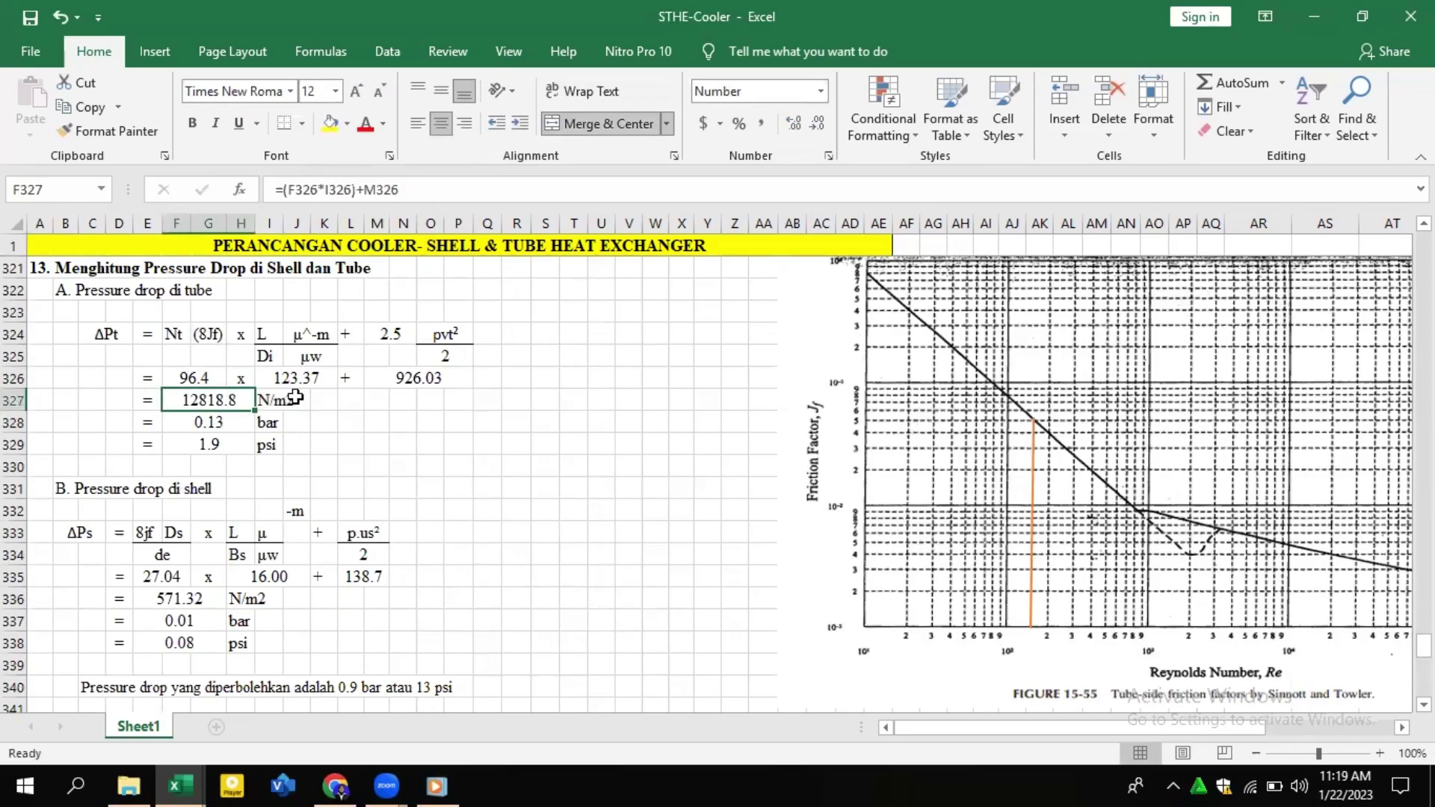
{"action": "key", "text": "Right"}
{"action": "key", "text": "Right"}
{"action": "left_click", "coordinate": [270, 420]}
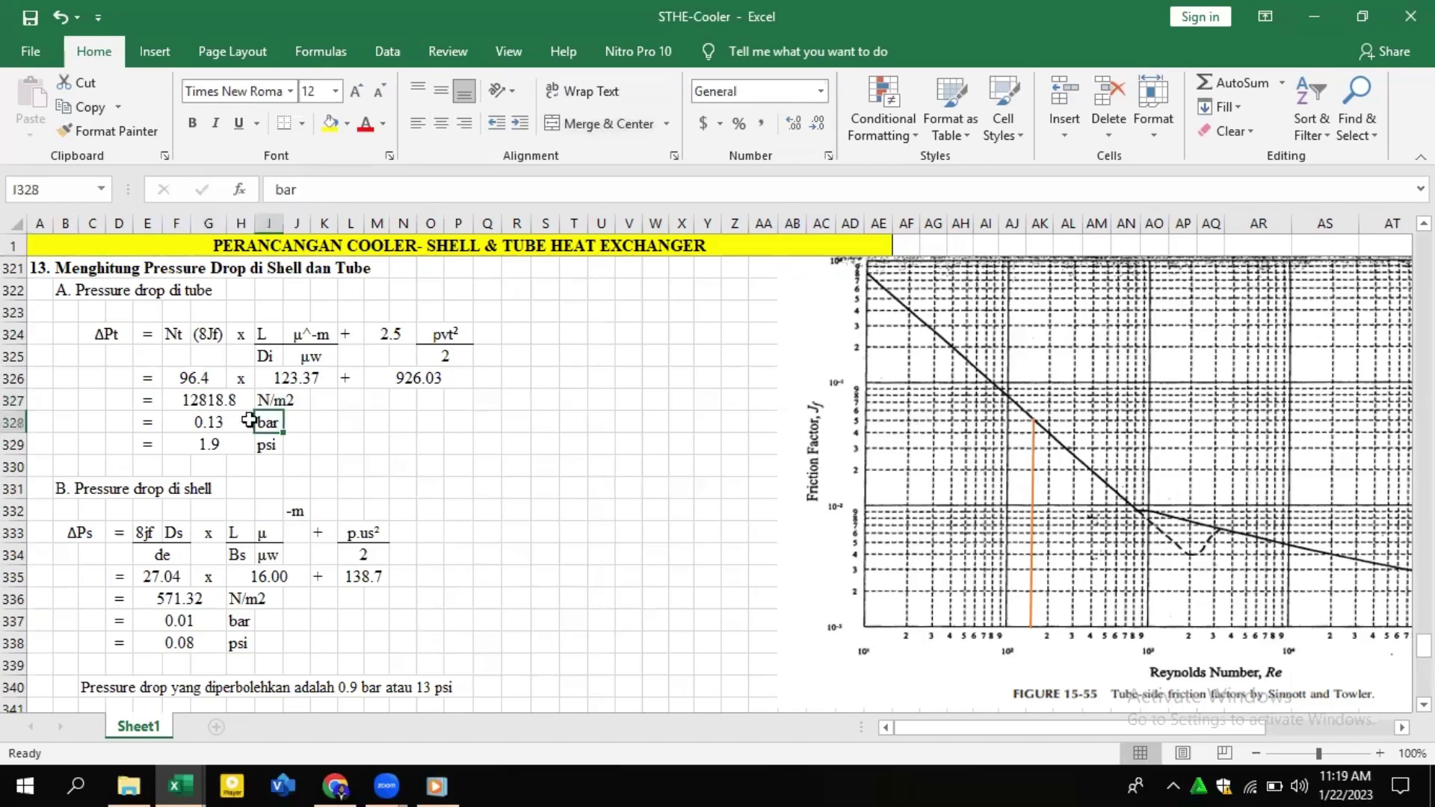
{"action": "key", "text": "Left"}
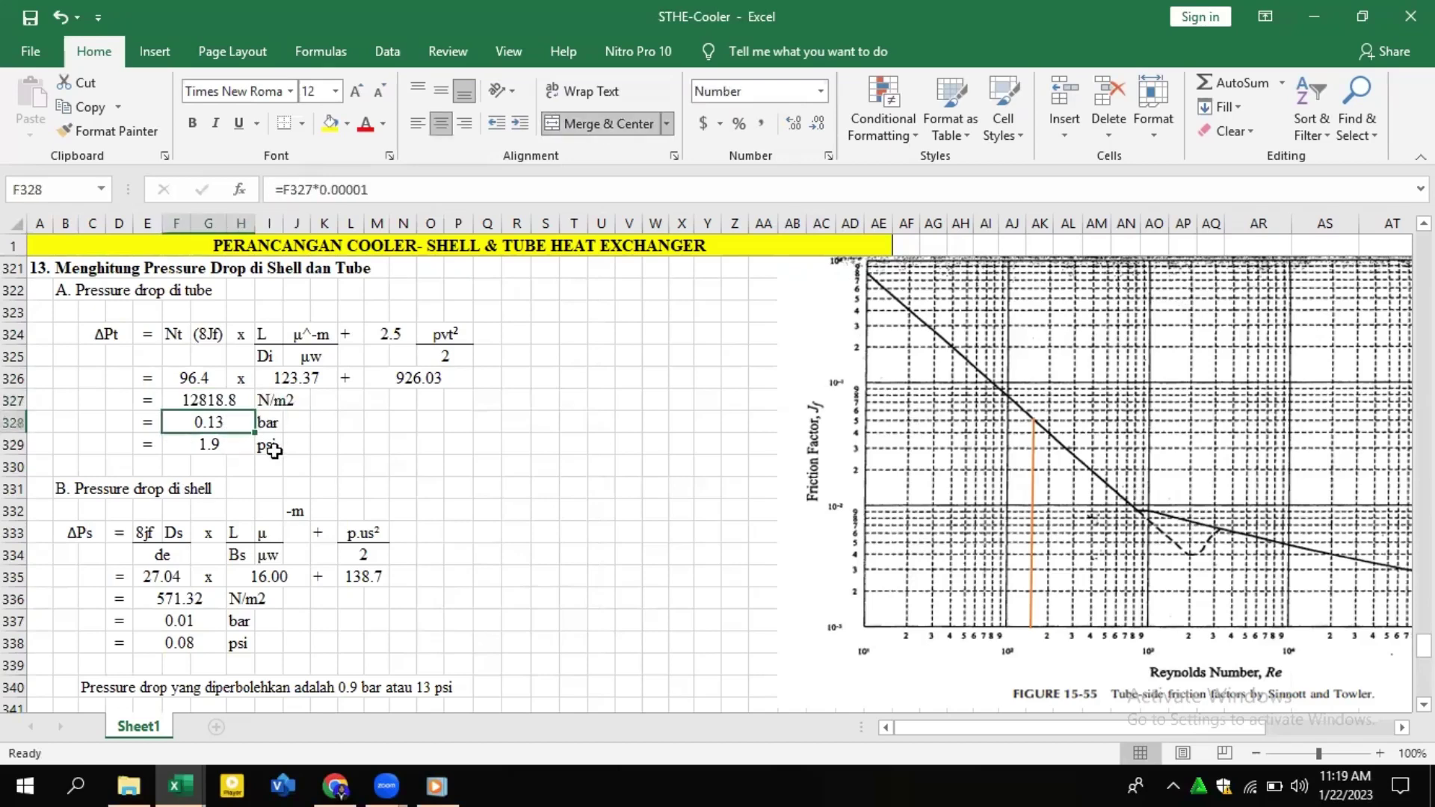
{"action": "left_click", "coordinate": [270, 447]}
{"action": "left_click", "coordinate": [413, 449]}
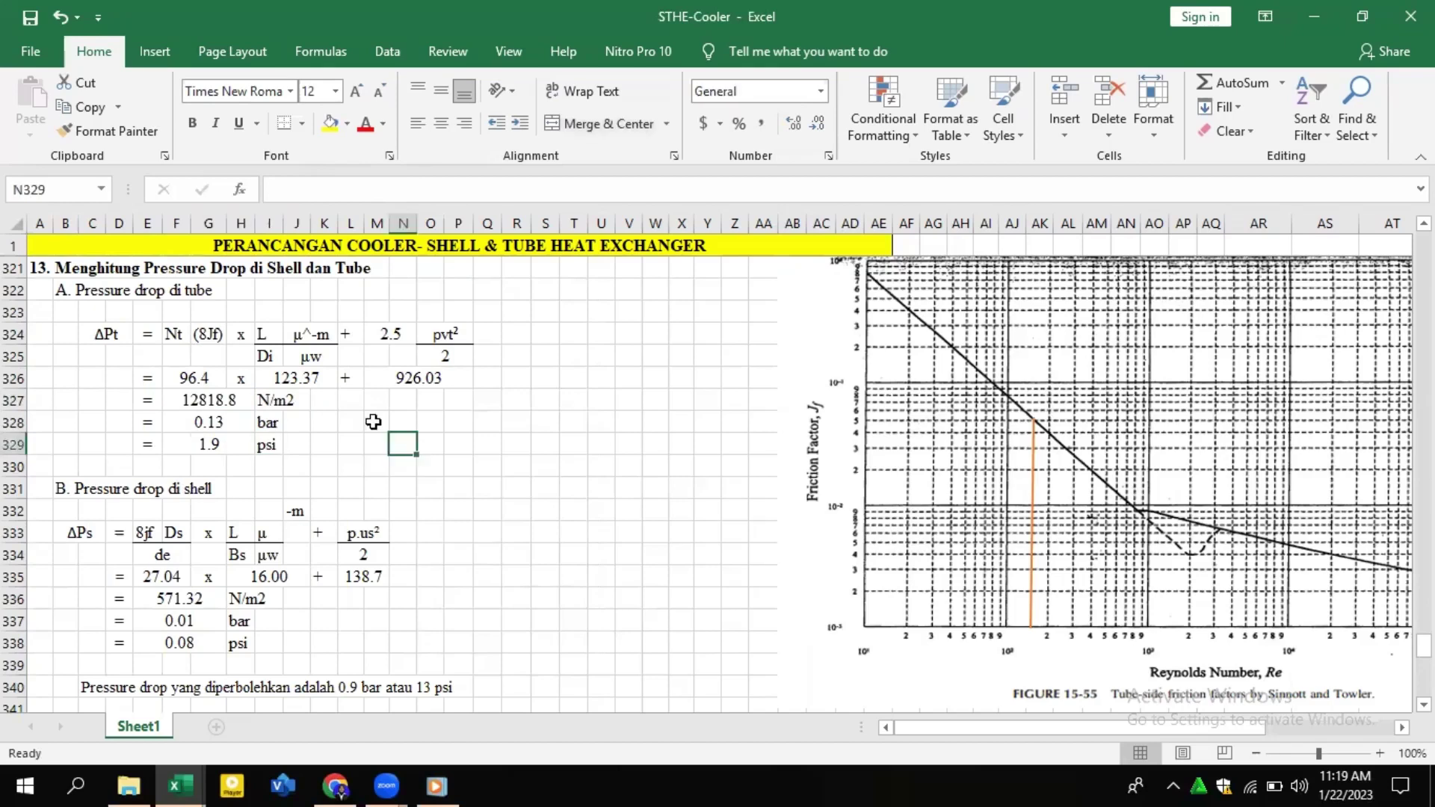
Examine the overall shell-side pressure drop equation ΔPs under part B and the variables in its first terms.
{"action": "left_click", "coordinate": [63, 490]}
{"action": "left_click_drag", "start_coordinate": [64, 513], "coordinate": [422, 565]}
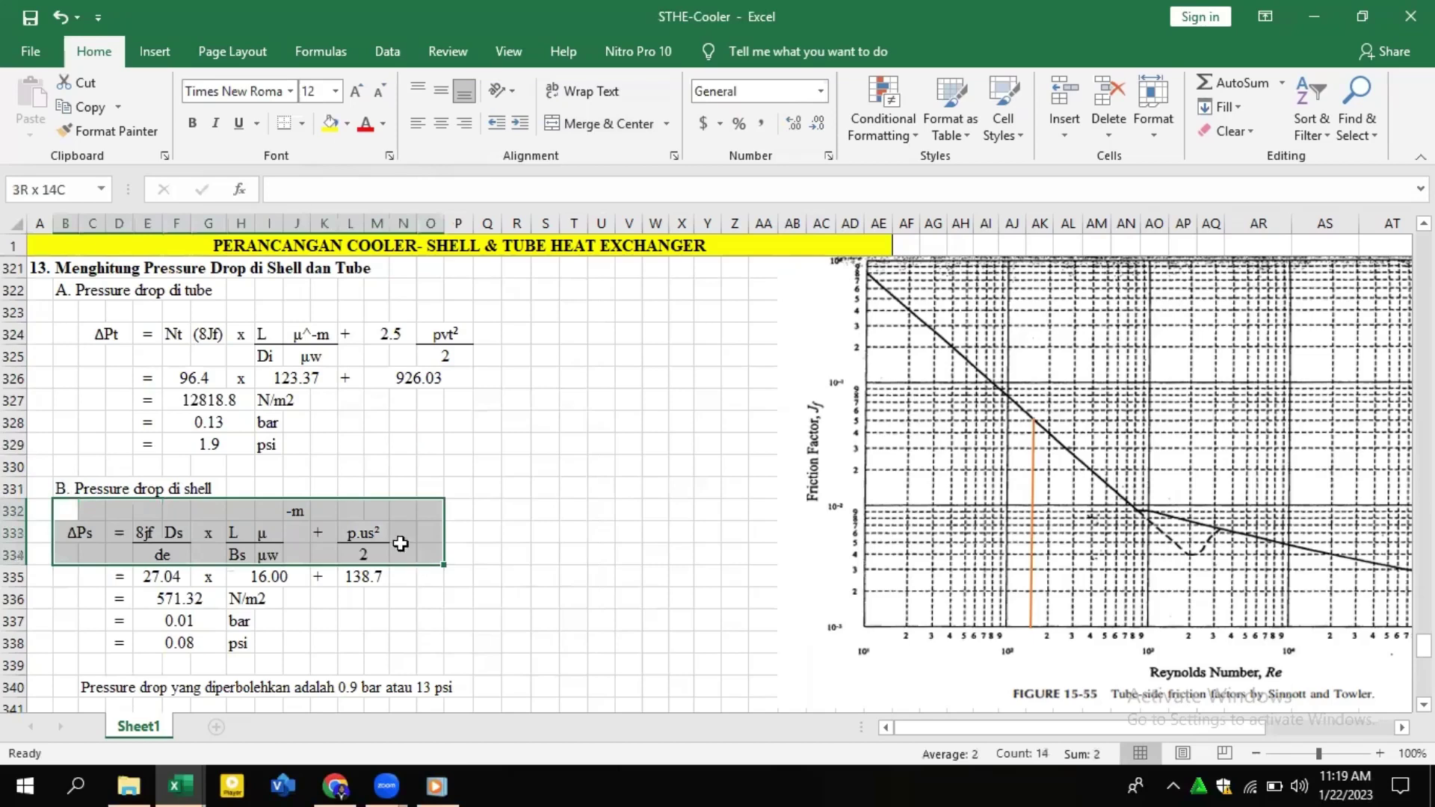
{"action": "left_click", "coordinate": [146, 530]}
{"action": "left_click", "coordinate": [162, 552]}
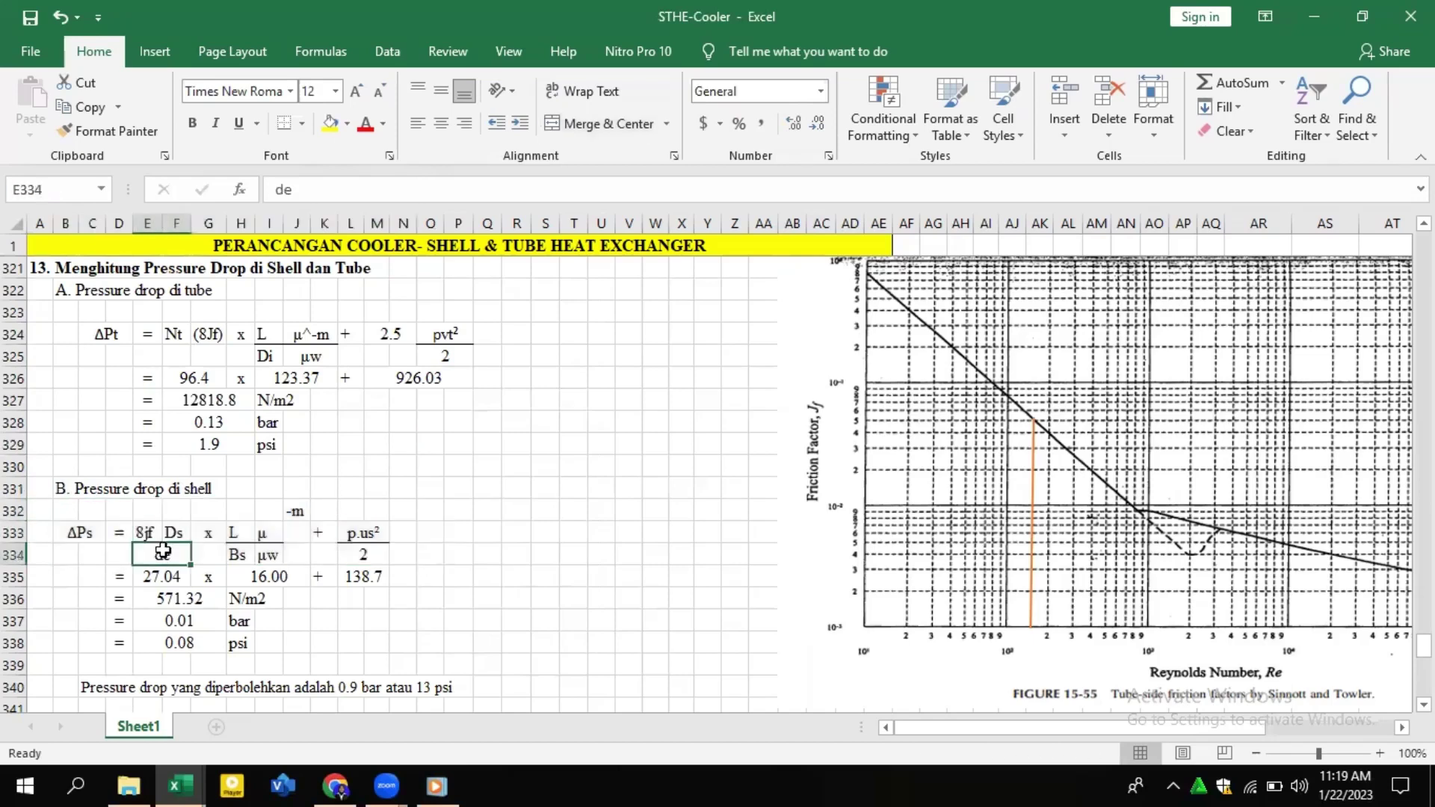
{"action": "left_click", "coordinate": [234, 529]}
{"action": "left_click", "coordinate": [238, 554]}
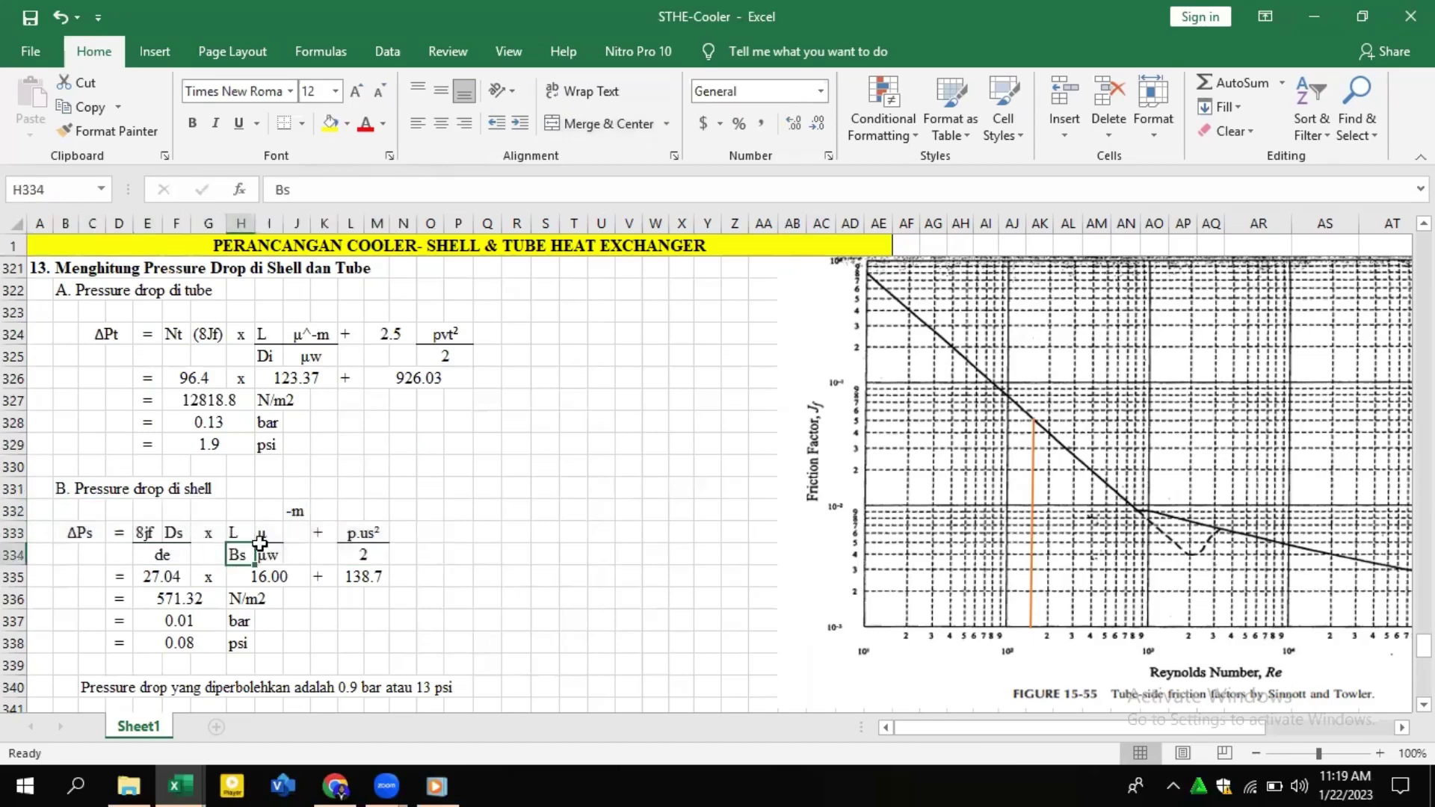
{"action": "left_click", "coordinate": [267, 558]}
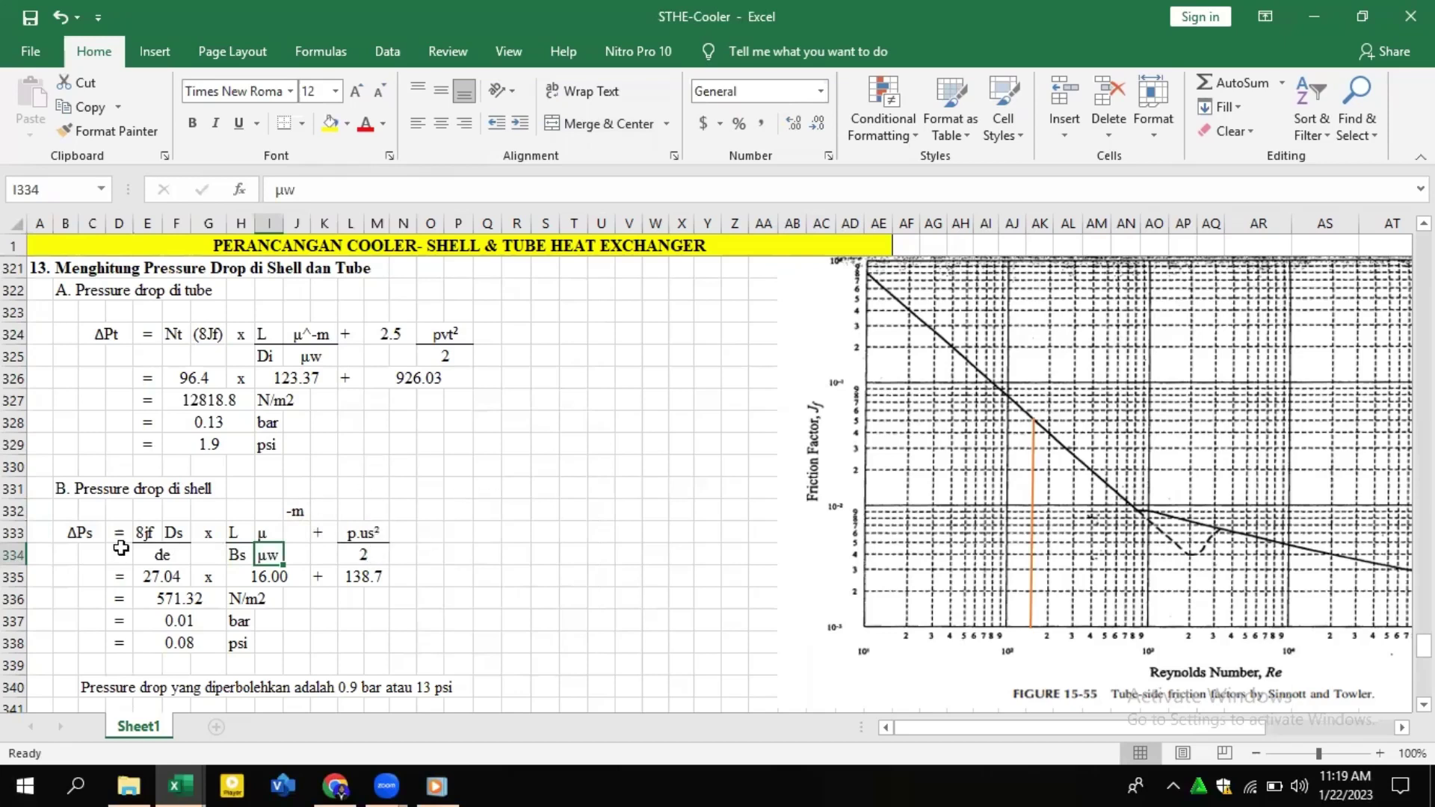
Review the 8jf, Ds/de and L/Bs terms of the shell-side pressure drop equation one by one.
{"action": "left_click", "coordinate": [138, 533]}
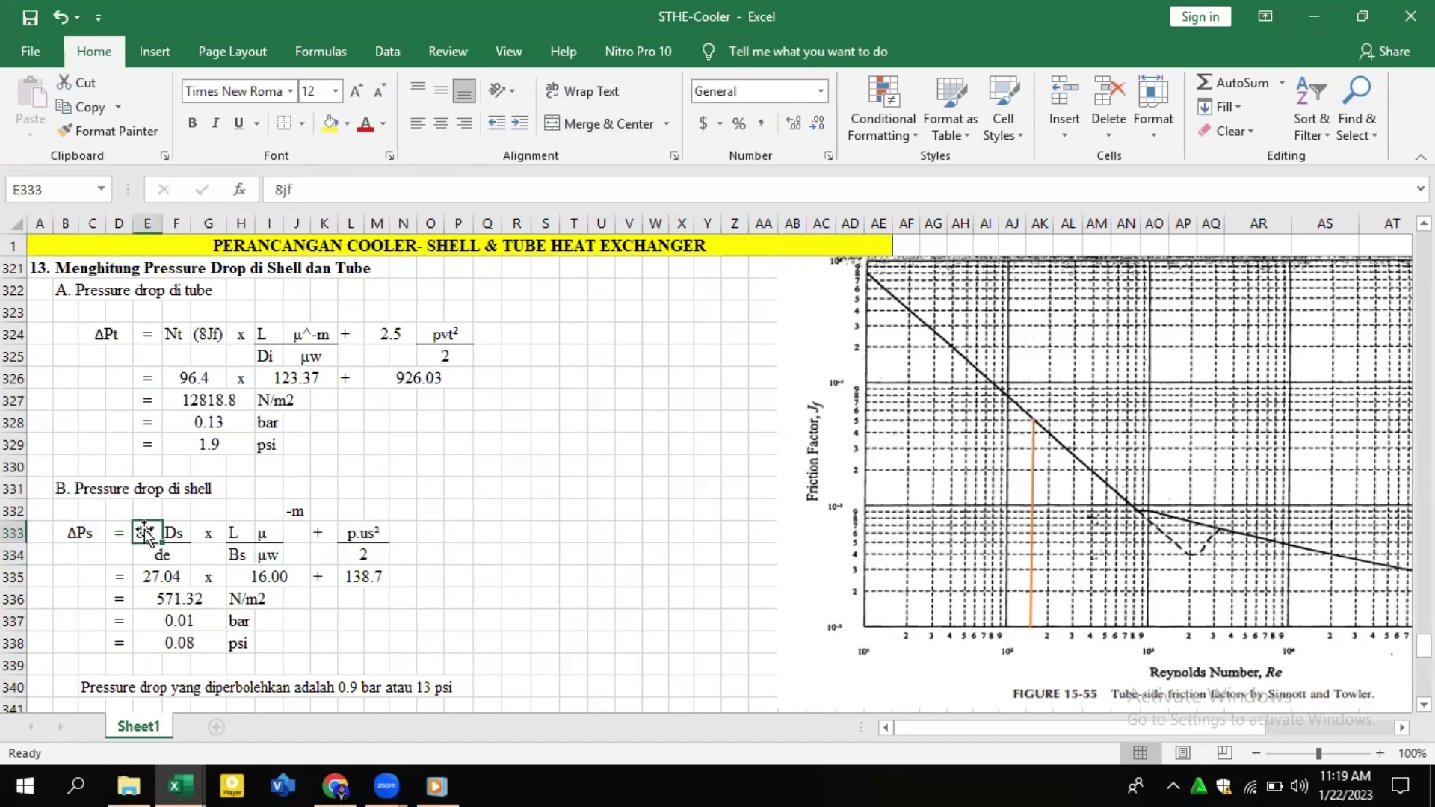
{"action": "left_click", "coordinate": [180, 531]}
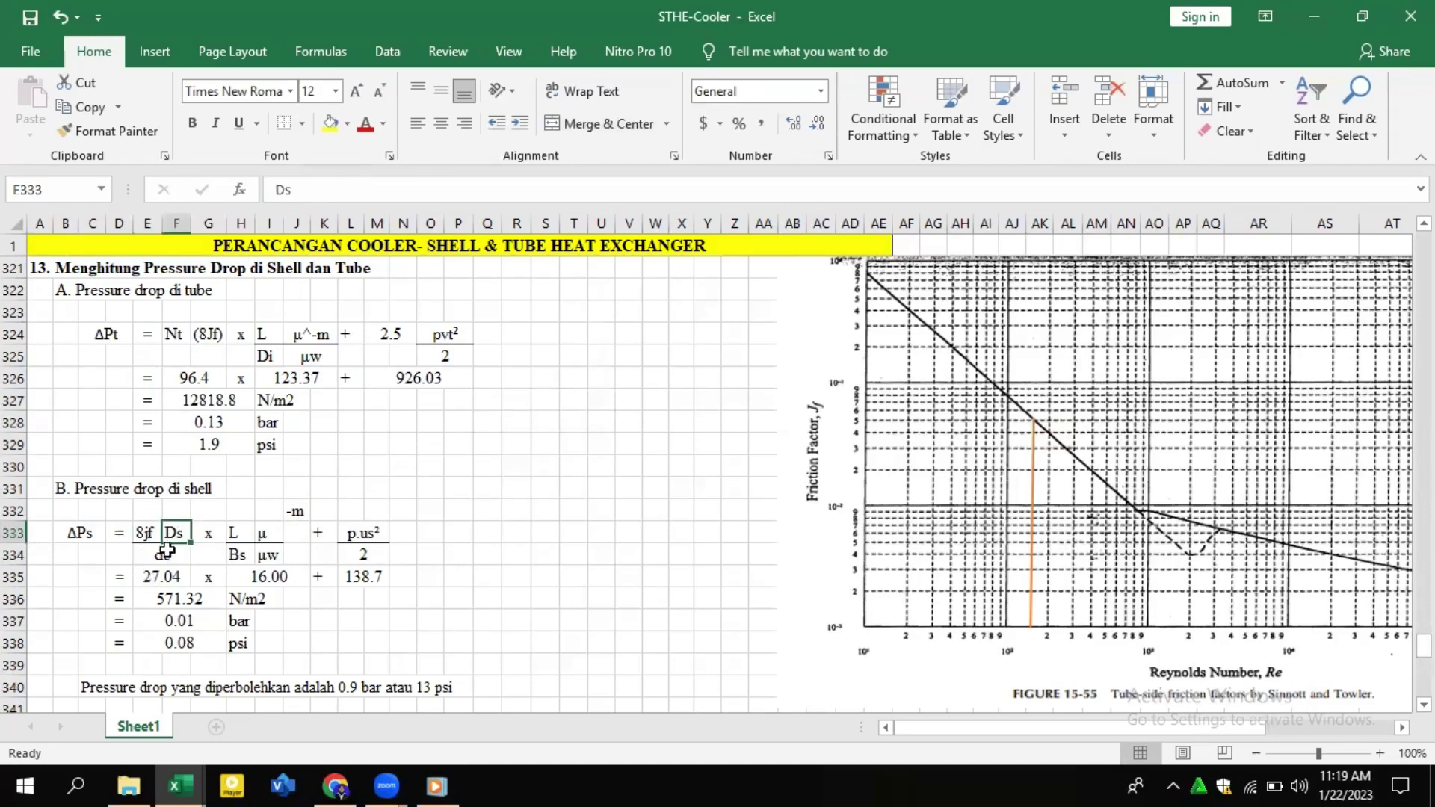
{"action": "left_click", "coordinate": [166, 551]}
{"action": "scroll", "coordinate": [168, 557], "scroll_direction": "up", "scroll_amount": 2}
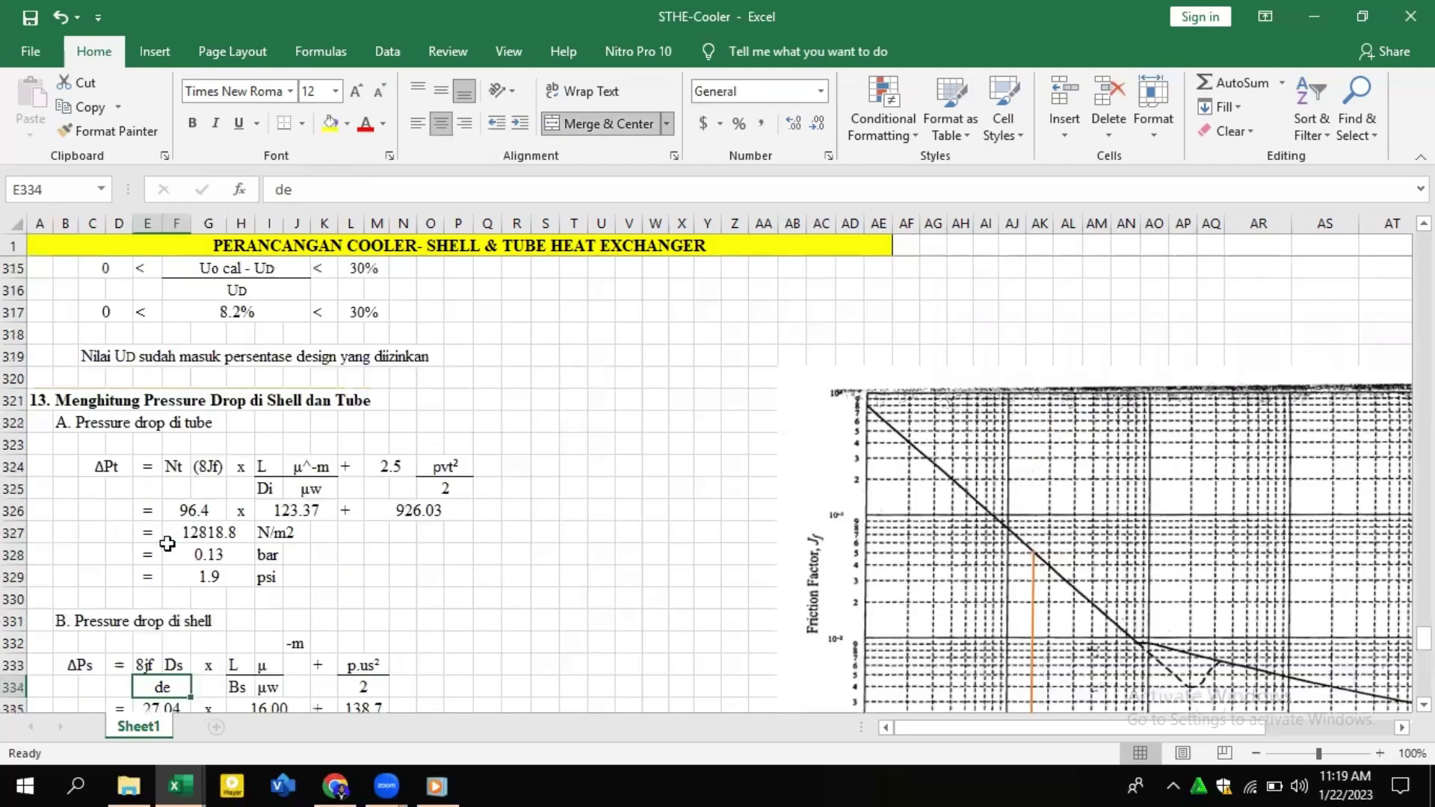
{"action": "scroll", "coordinate": [175, 576], "scroll_direction": "down", "scroll_amount": 2}
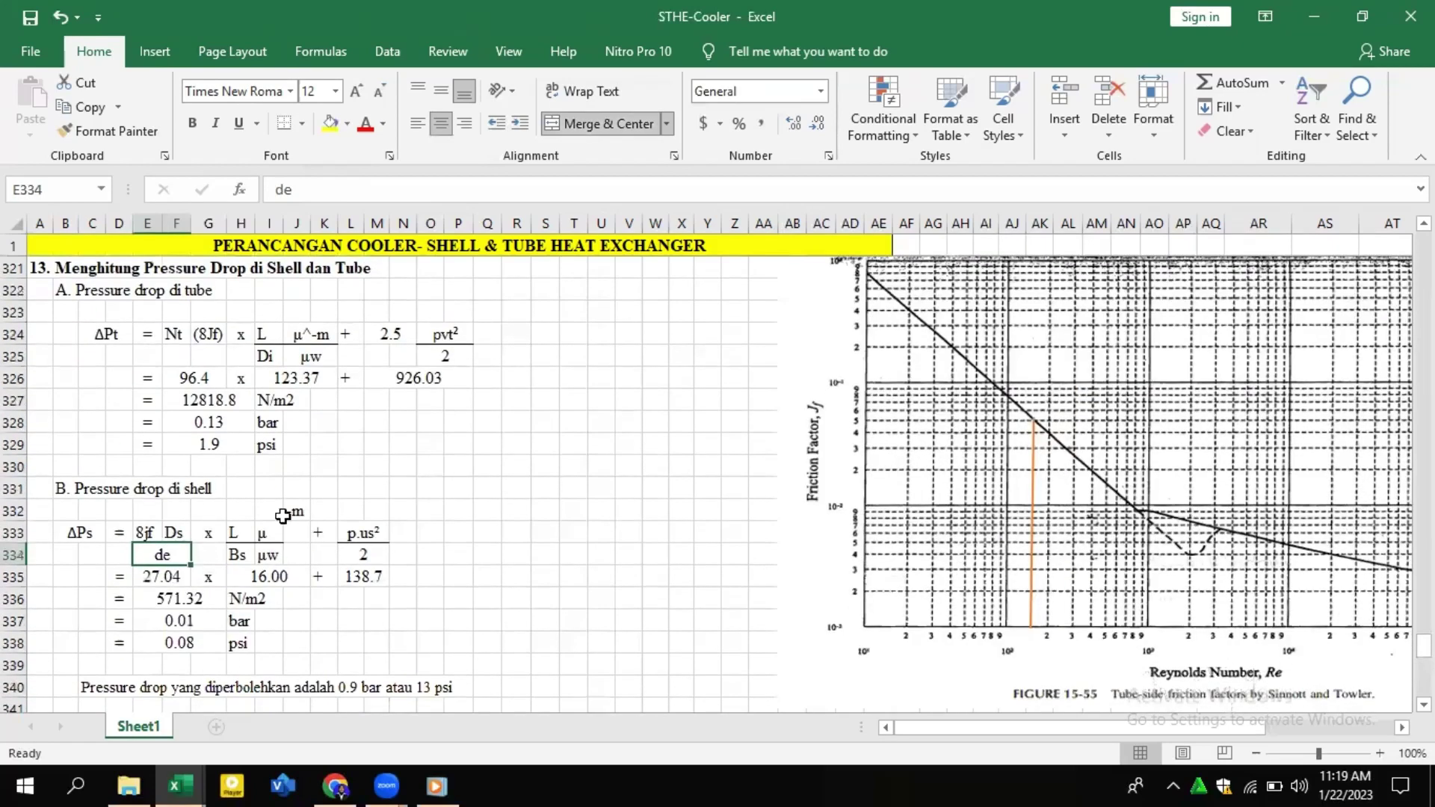
{"action": "left_click", "coordinate": [244, 539]}
{"action": "left_click", "coordinate": [237, 556]}
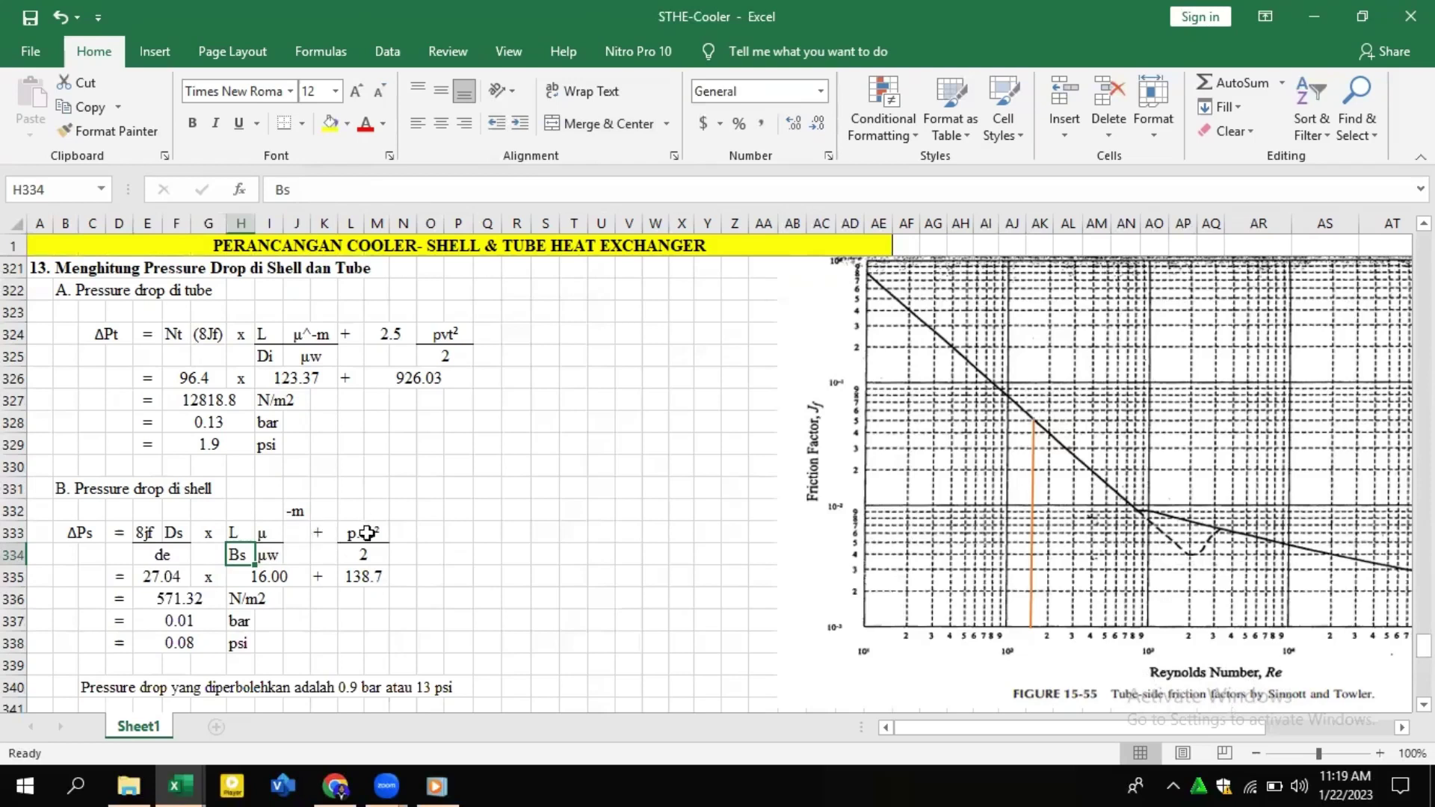
Examine the p.us²/2 term's cell formula and trace its E276 reference to the shell-side velocity, then return to section 13.
{"action": "left_click", "coordinate": [367, 533]}
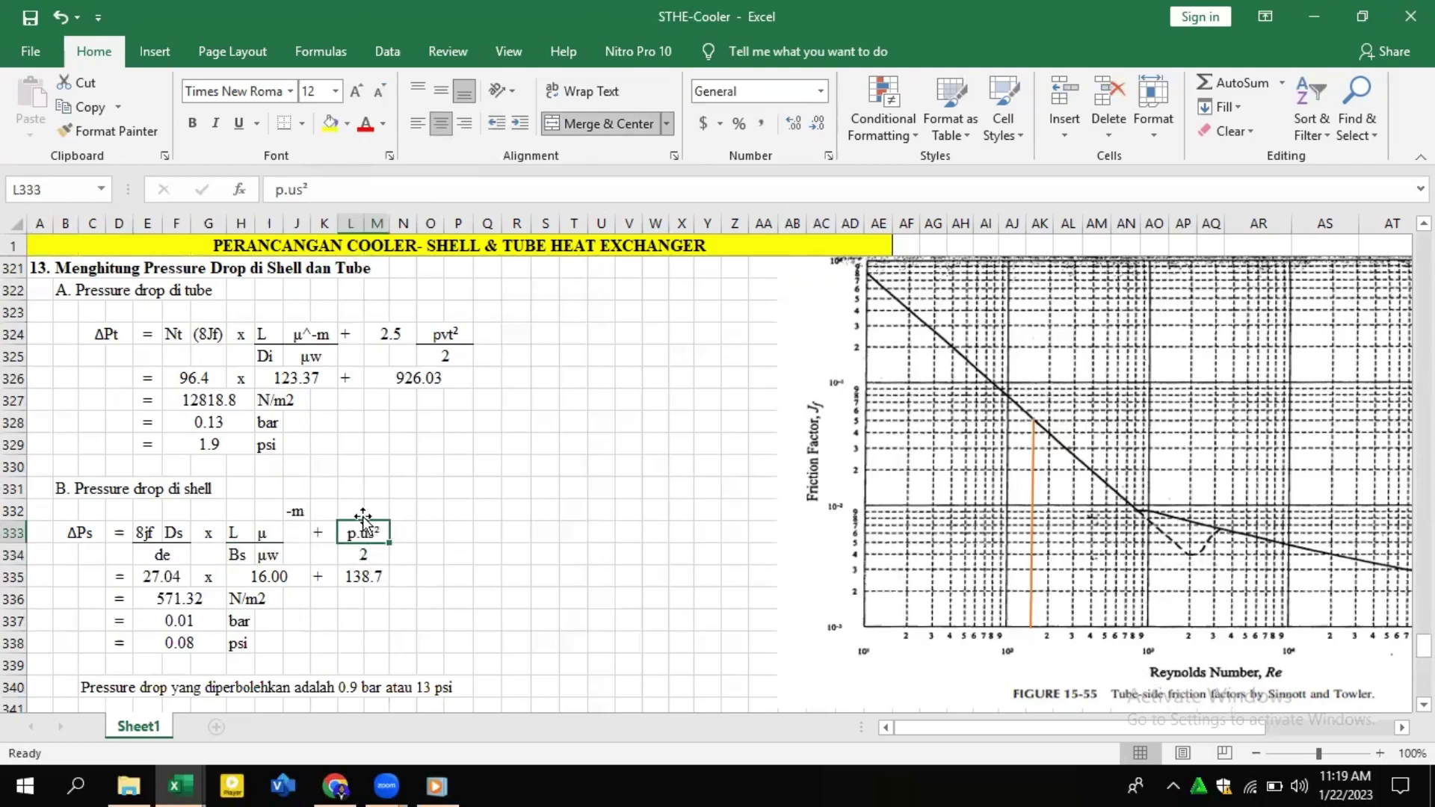
{"action": "left_click", "coordinate": [362, 574]}
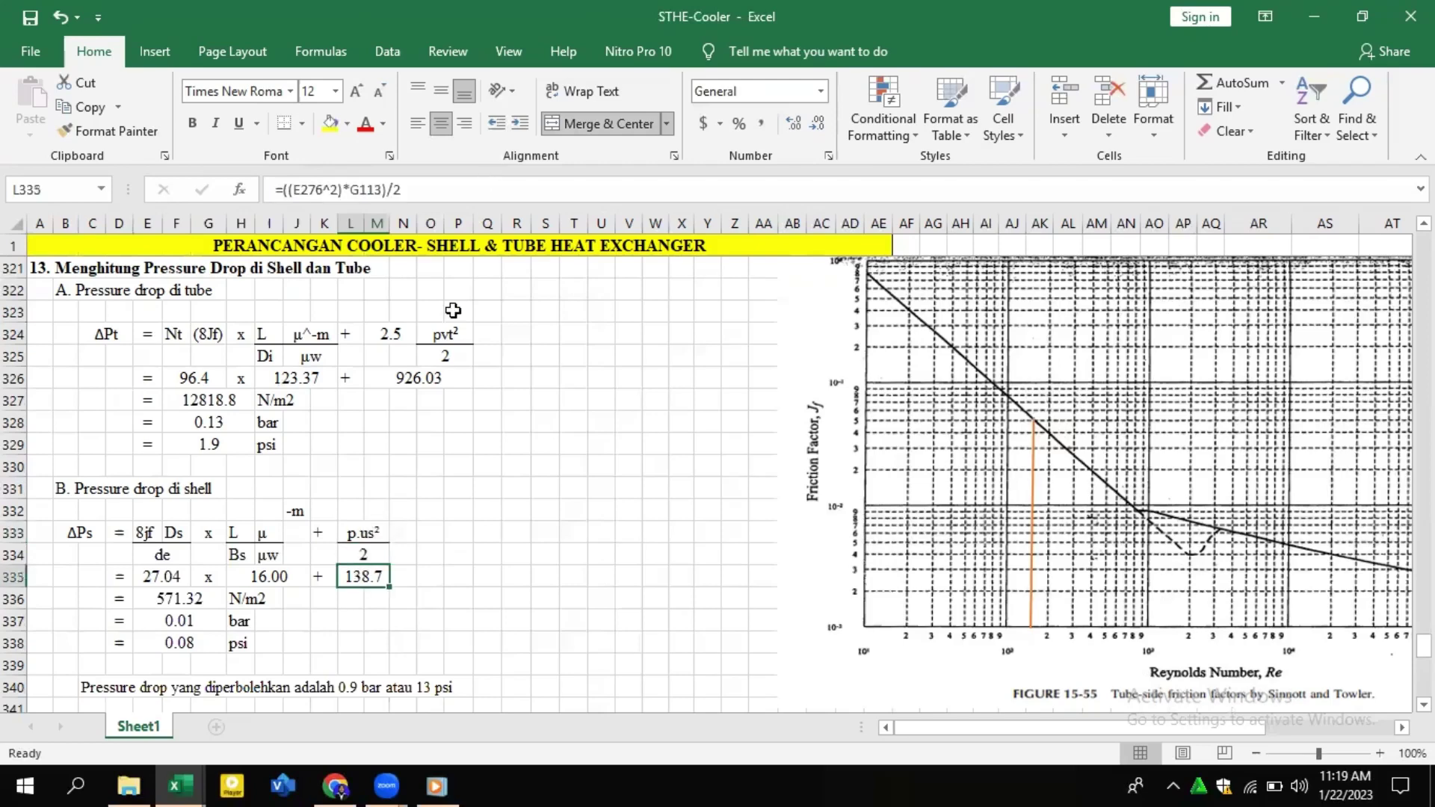
{"action": "key", "text": "F2"}
{"action": "scroll", "coordinate": [450, 310], "scroll_direction": "up", "scroll_amount": 13}
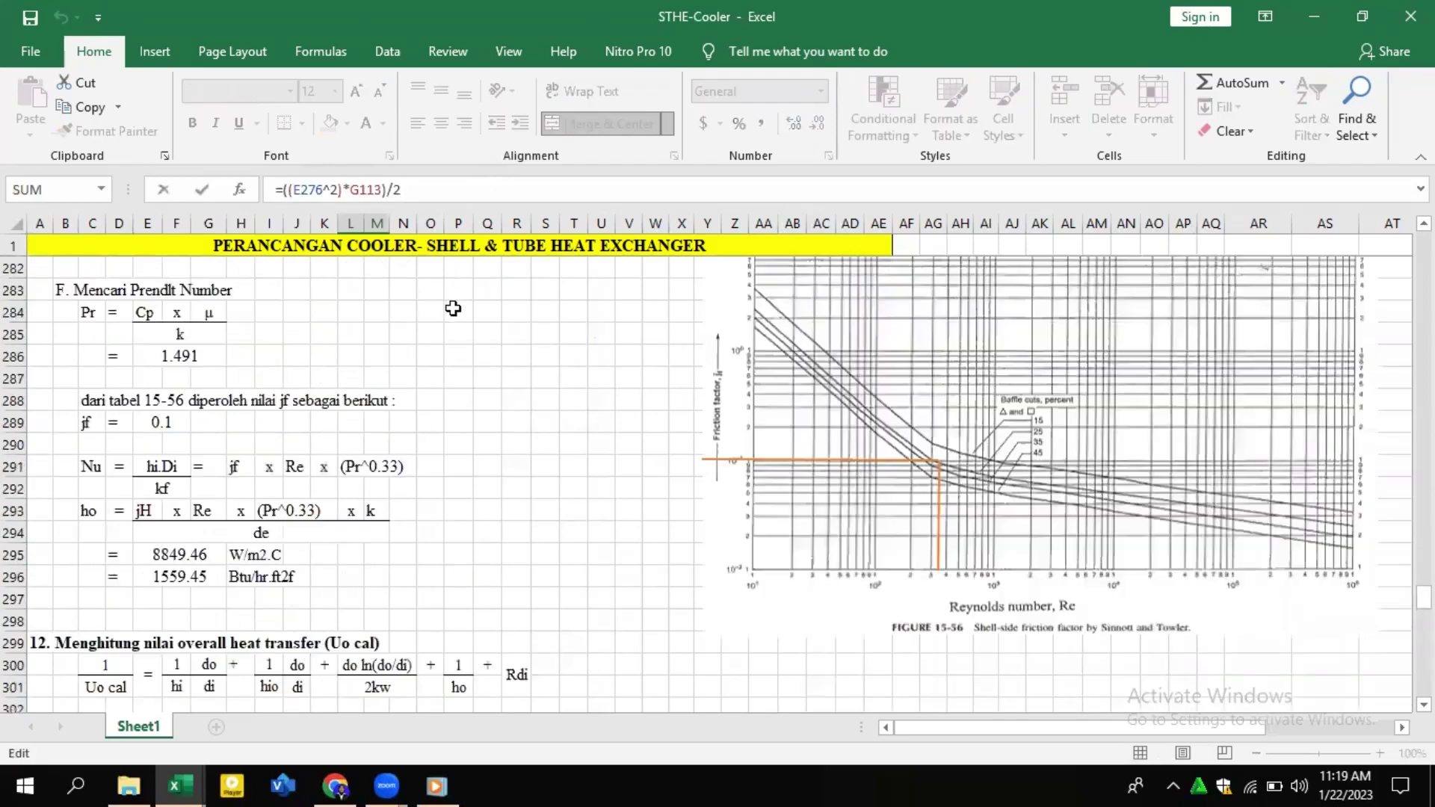
{"action": "scroll", "coordinate": [453, 309], "scroll_direction": "up", "scroll_amount": 6}
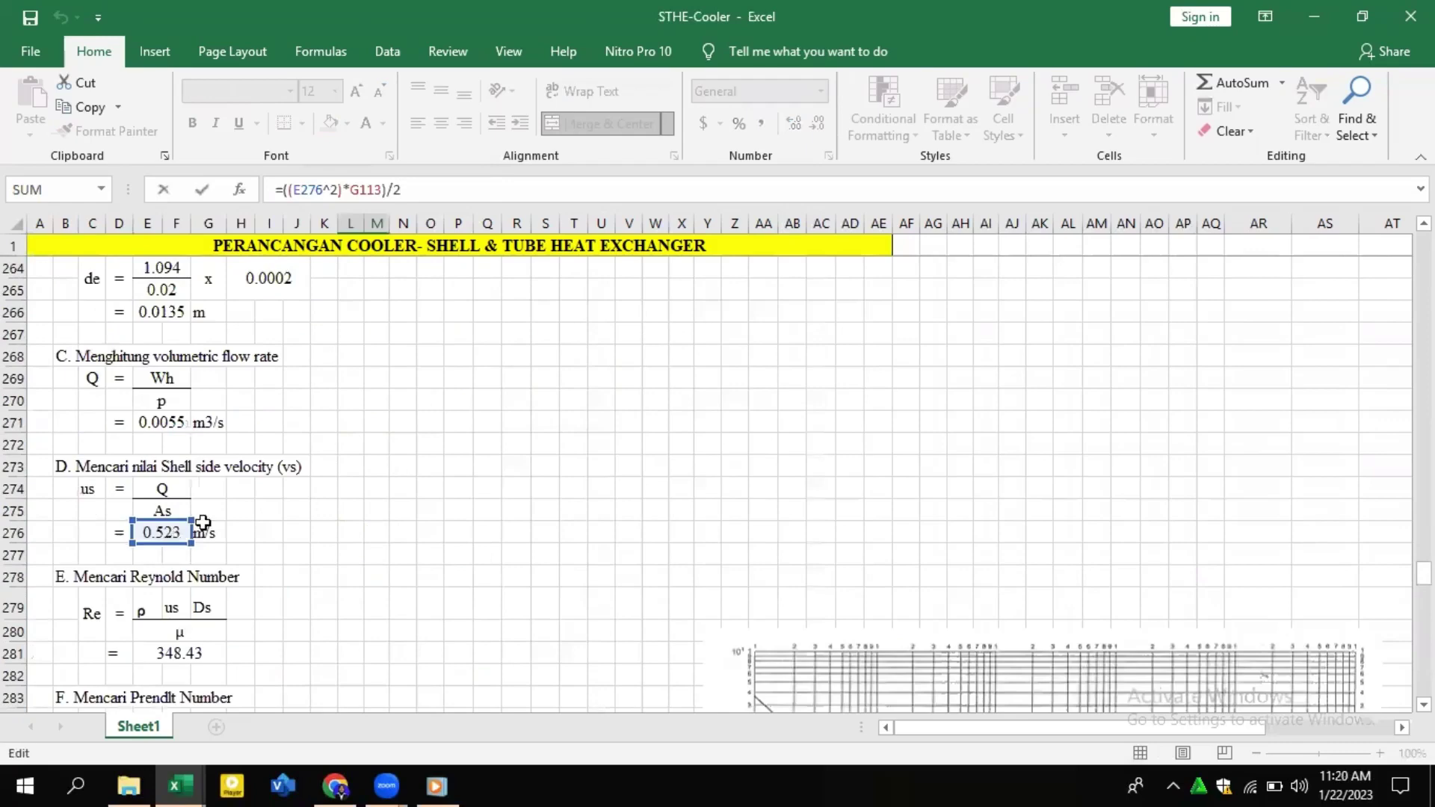
{"action": "scroll", "coordinate": [203, 527], "scroll_direction": "down", "scroll_amount": 12}
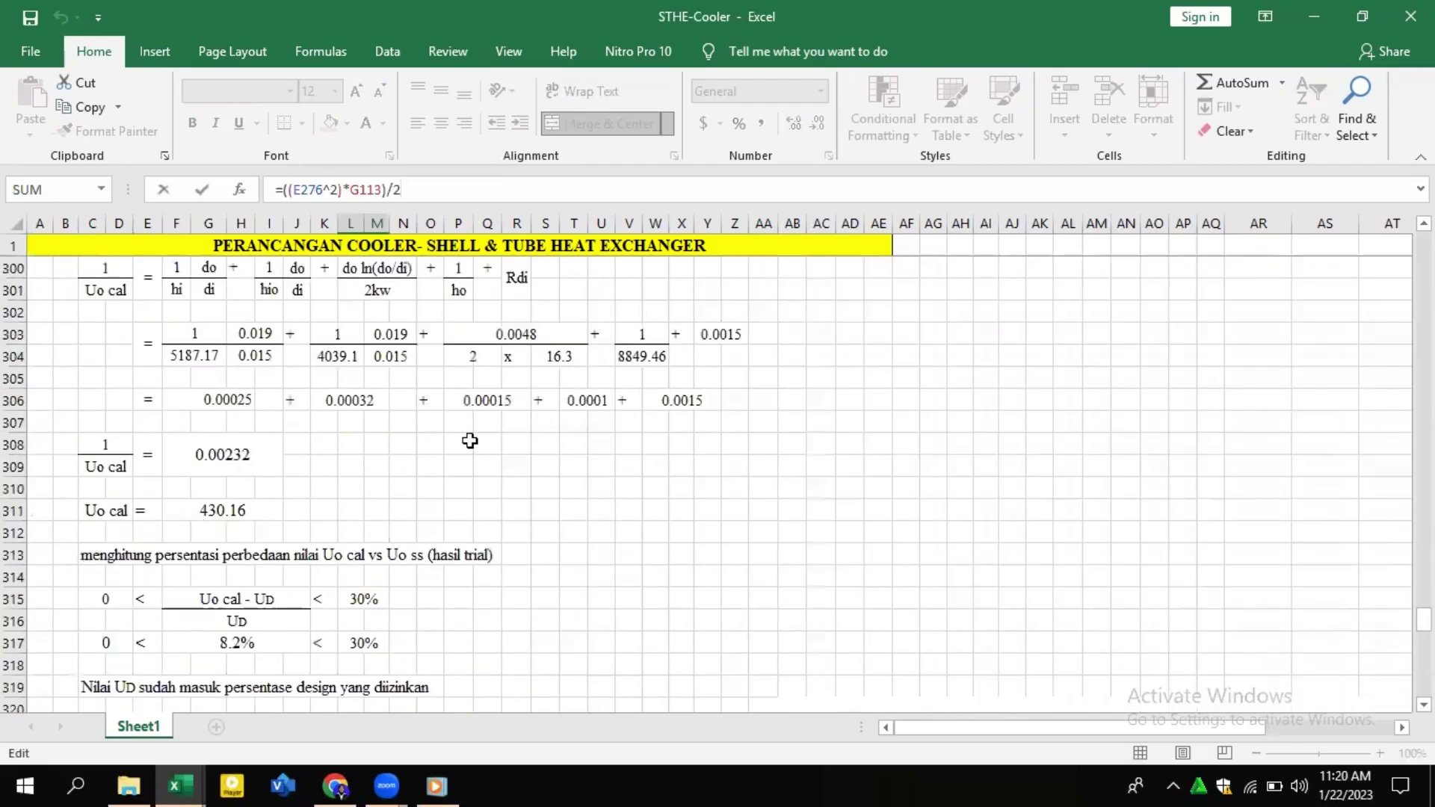
{"action": "scroll", "coordinate": [409, 507], "scroll_direction": "down", "scroll_amount": 8}
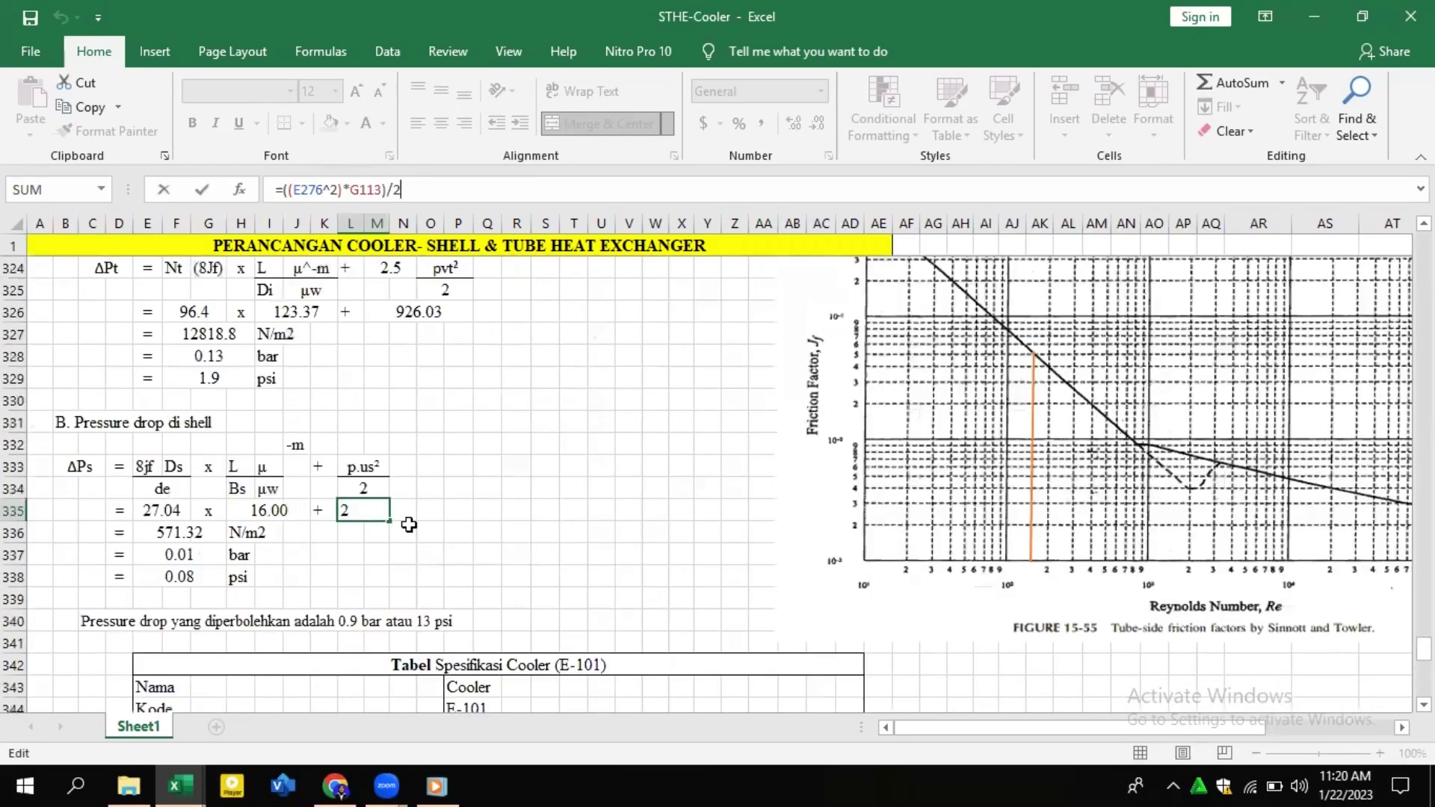
{"action": "key", "text": "Return"}
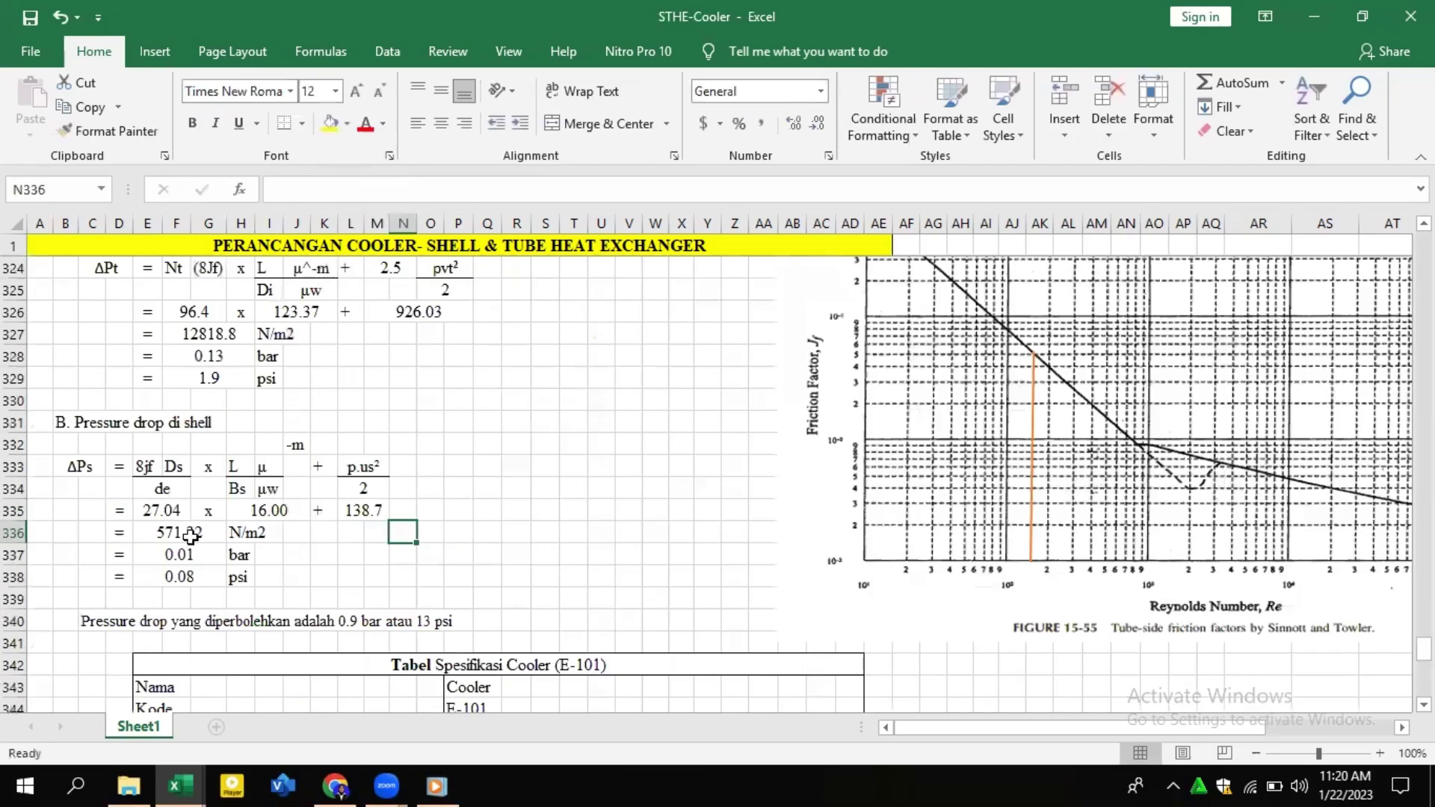
Examine the formula for the total shell pressure drop in N/m2 and the 0.00001 factor in its bar conversion, undoing any accidental formula change.
{"action": "left_click", "coordinate": [196, 532]}
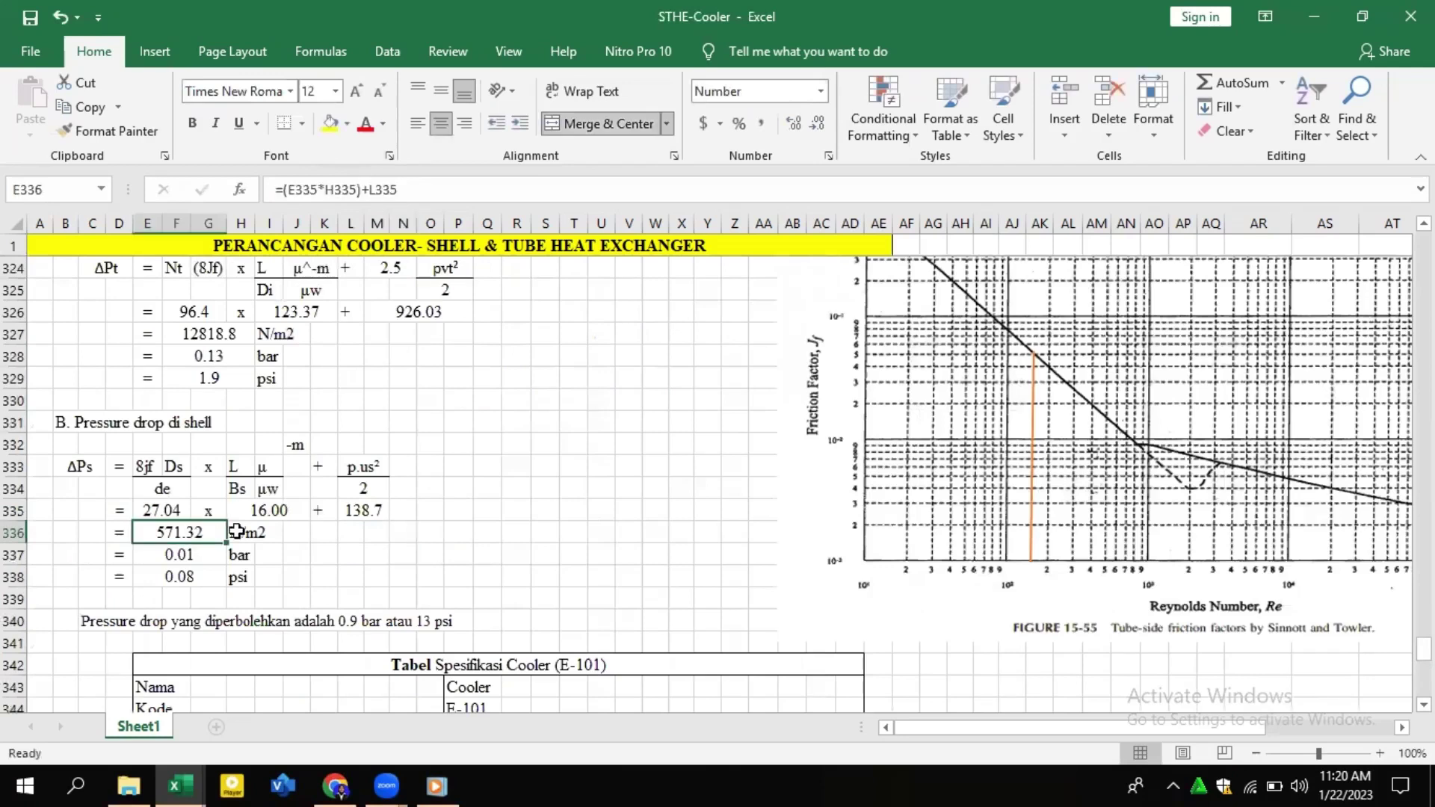
{"action": "key", "text": "Right"}
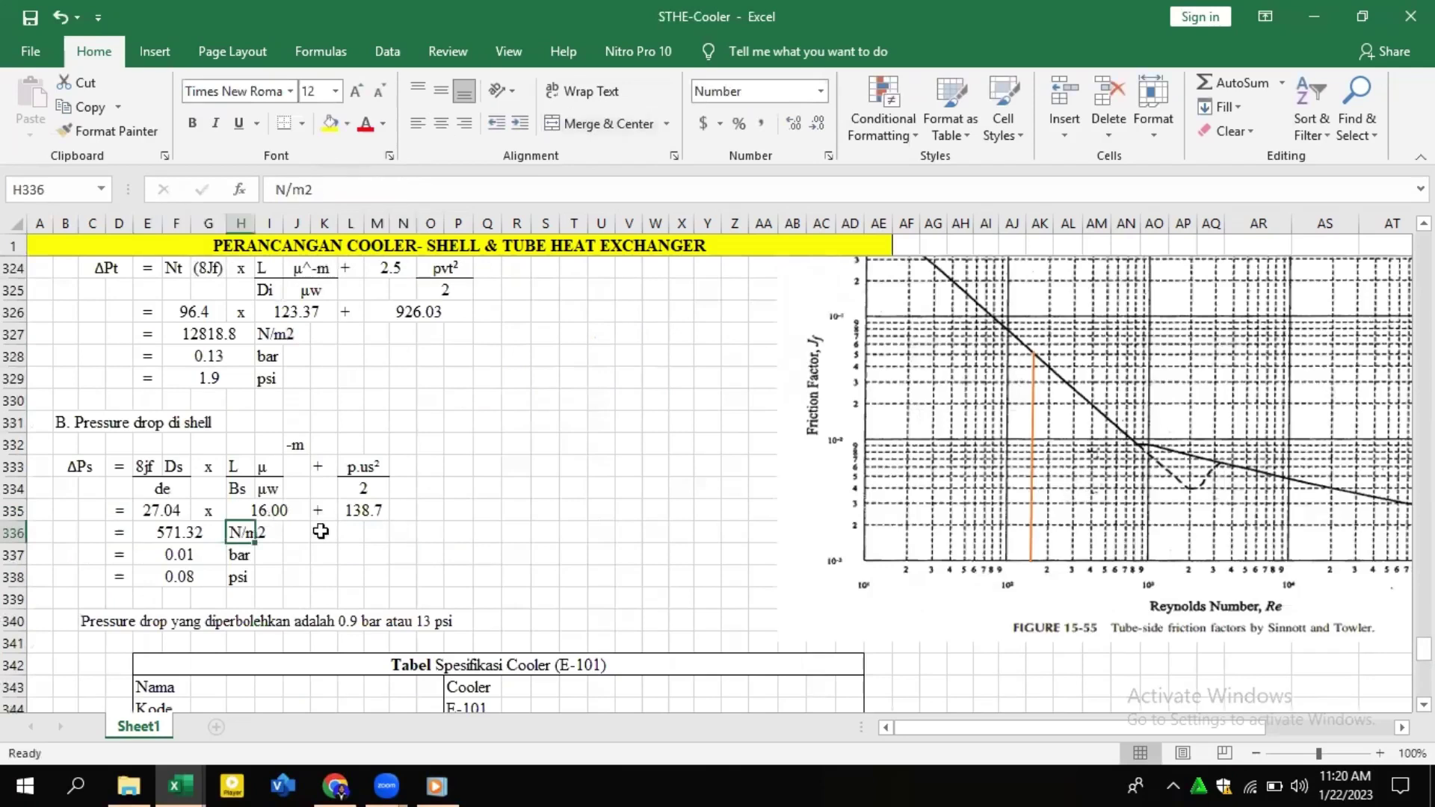
{"action": "left_click", "coordinate": [187, 558]}
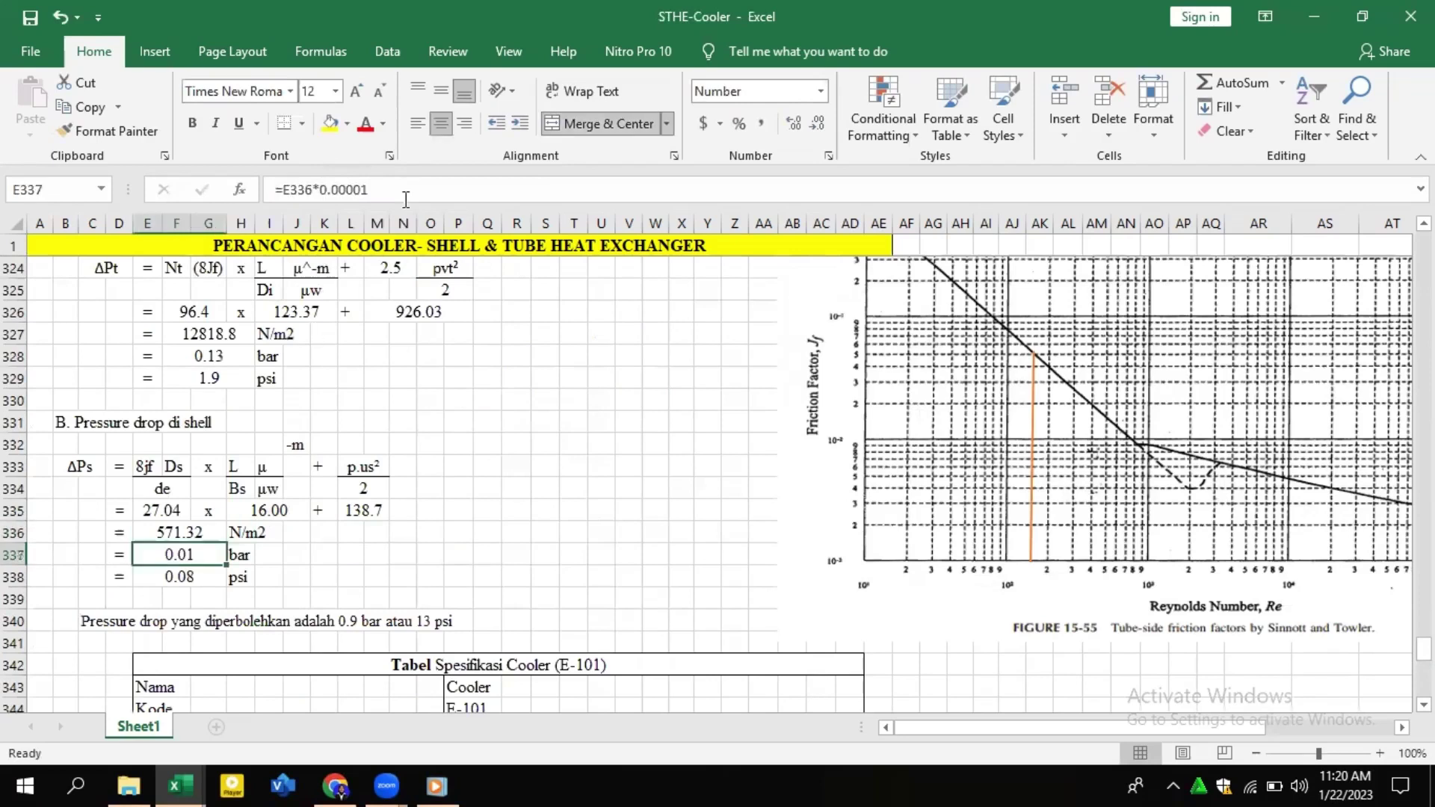
{"action": "left_click_drag", "start_coordinate": [405, 198], "coordinate": [331, 202]}
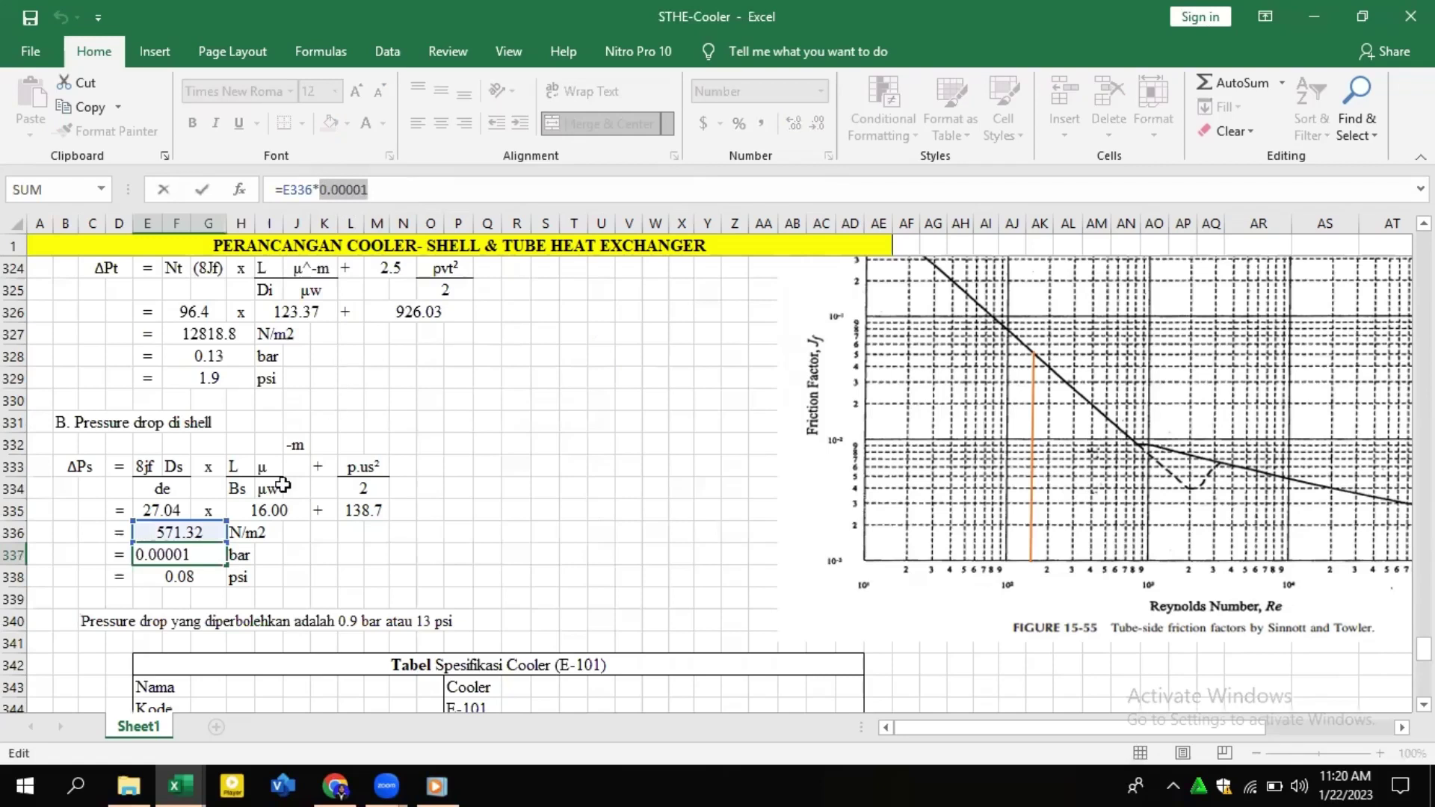
{"action": "left_click", "coordinate": [292, 553]}
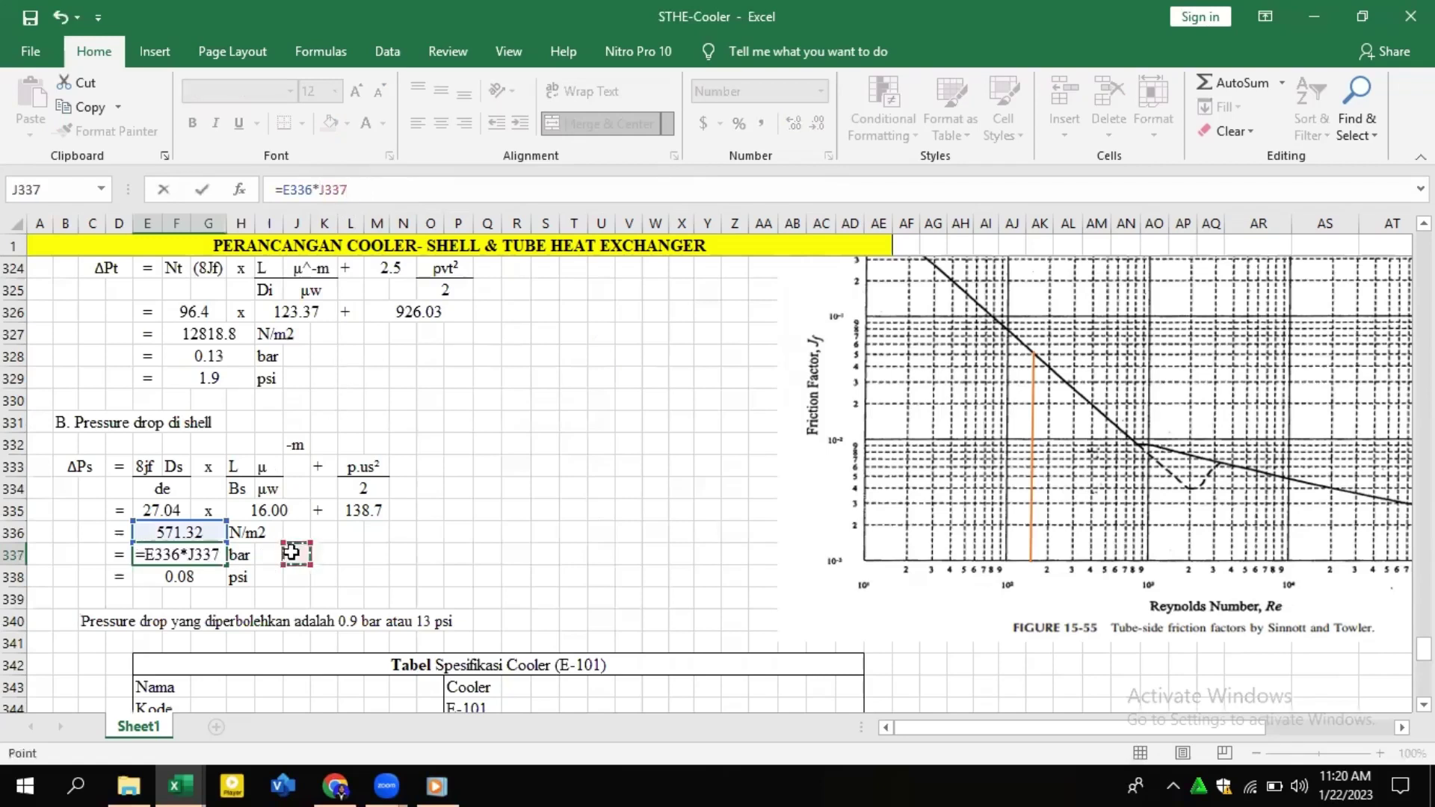
{"action": "key", "text": "Return"}
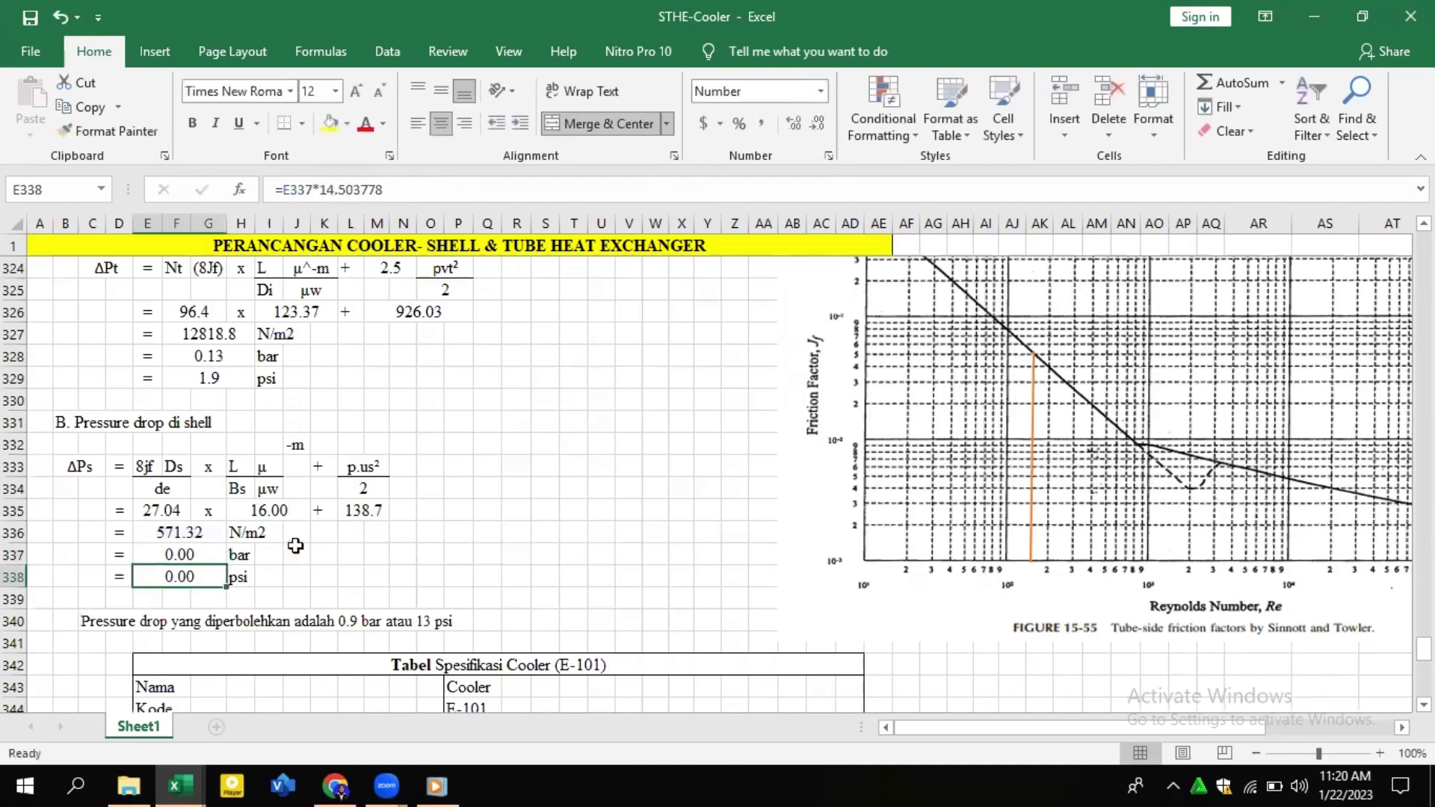
{"action": "key", "text": "ctrl+z"}
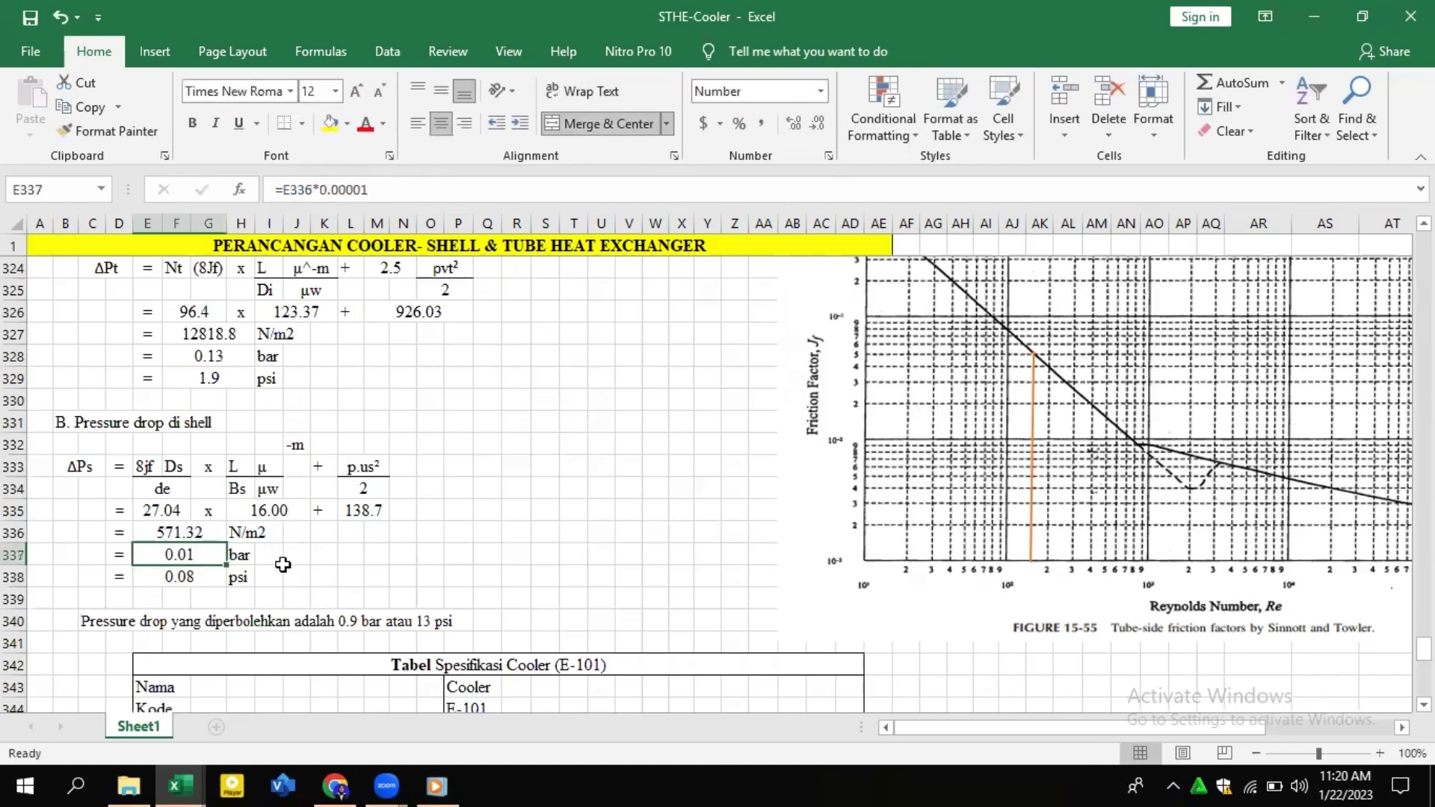
Examine the 14.503778 factor in the shell pressure drop's psi conversion, undoing any accidental formula change.
{"action": "left_click", "coordinate": [171, 604]}
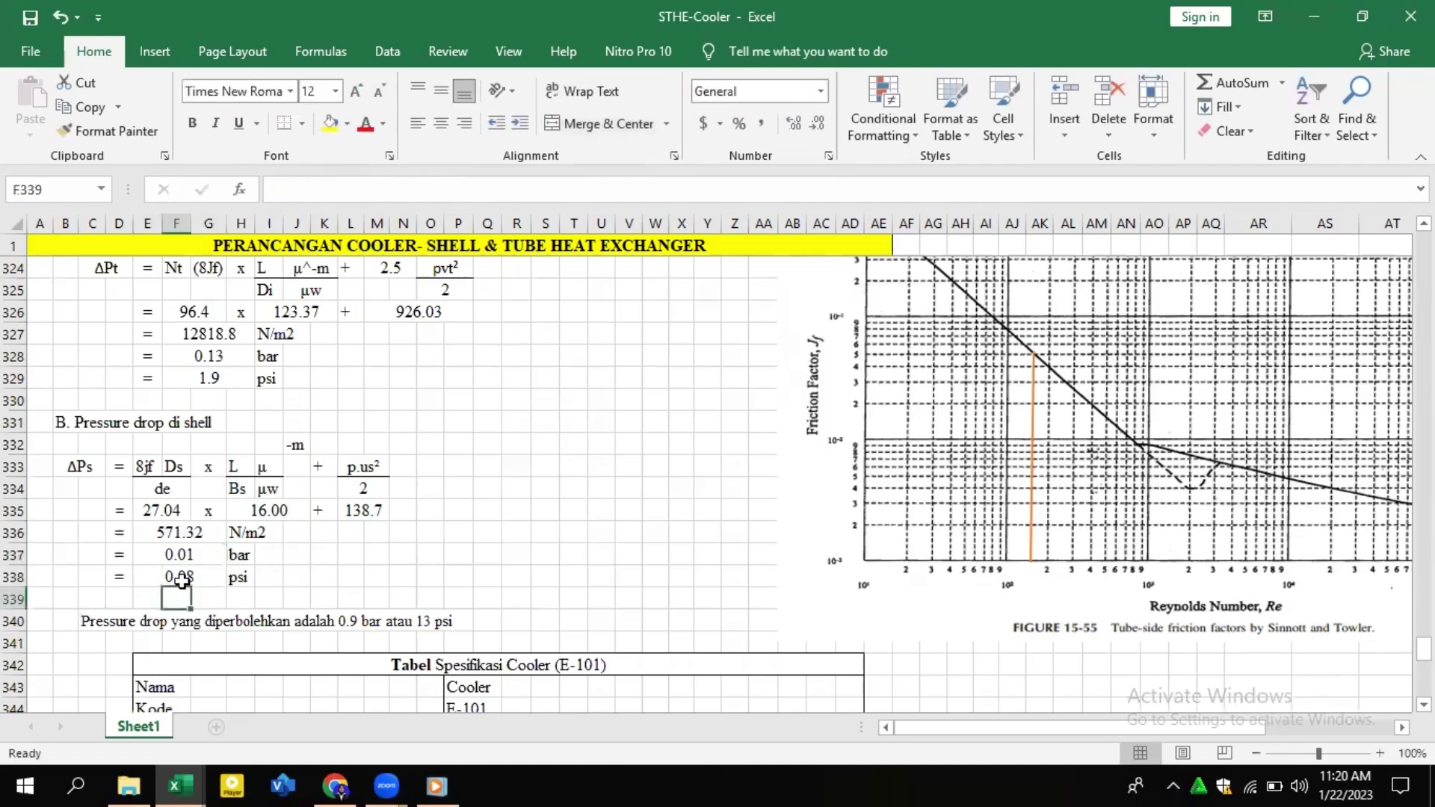
{"action": "left_click", "coordinate": [181, 580]}
{"action": "left_click_drag", "start_coordinate": [399, 189], "coordinate": [322, 180]}
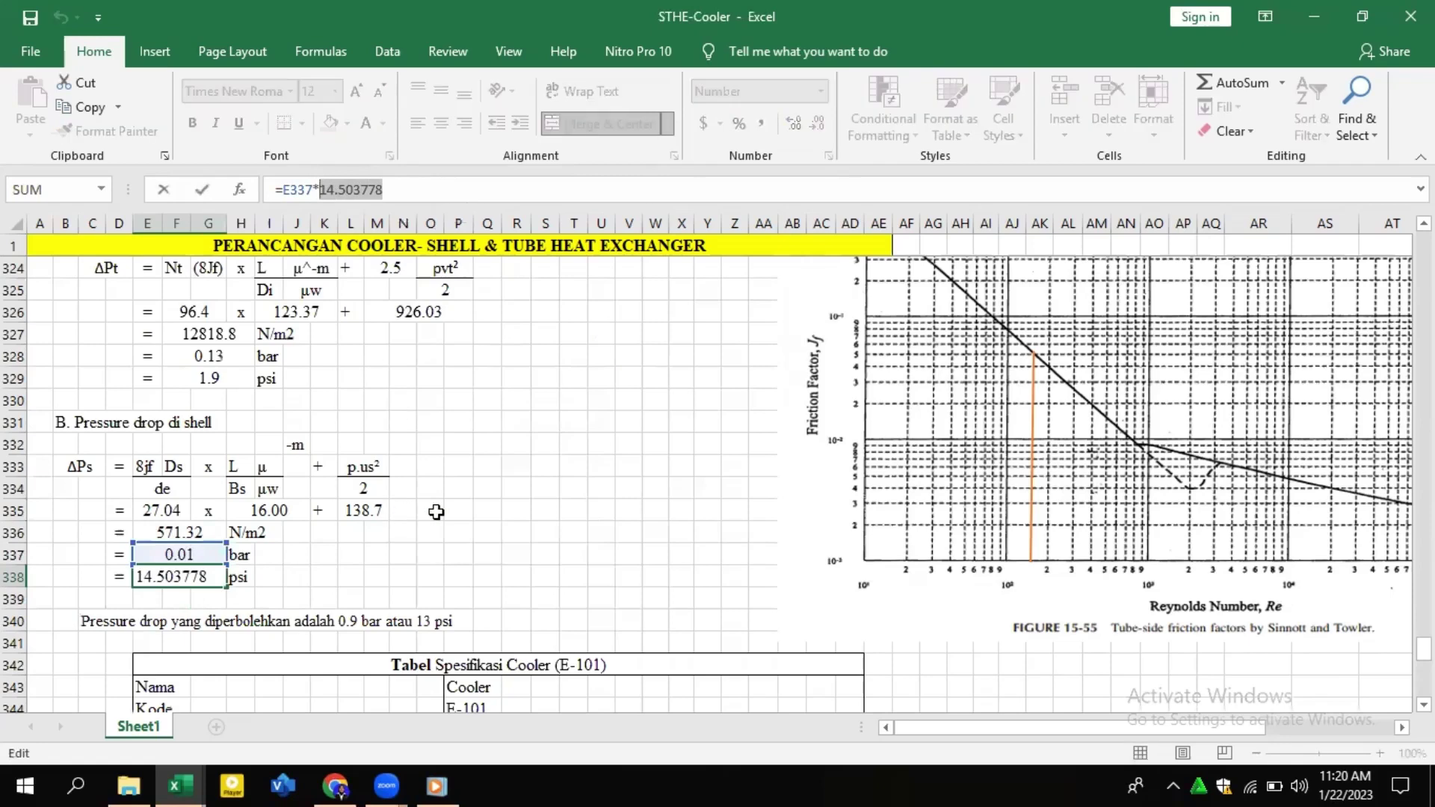
{"action": "type", "text": "0.538"}
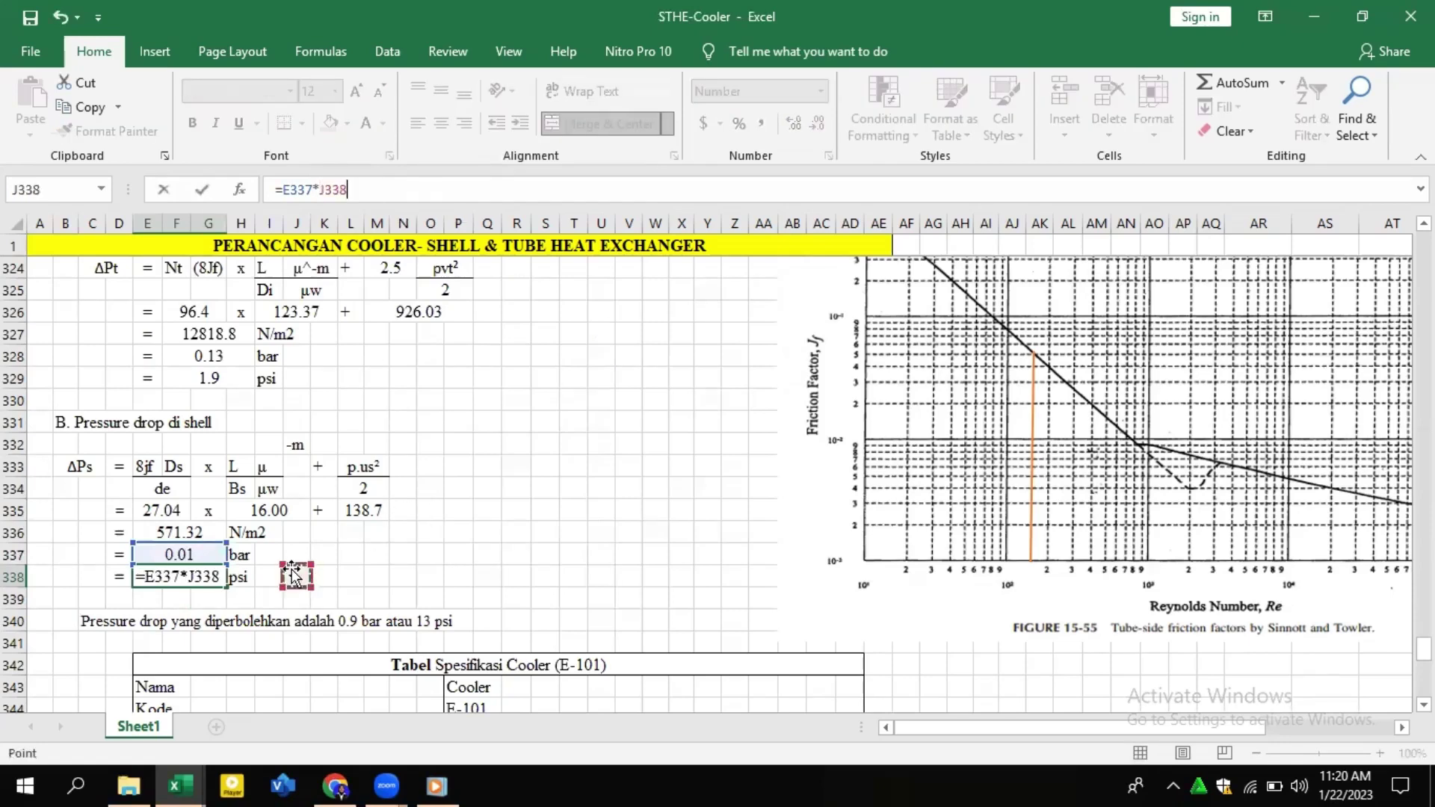
{"action": "key", "text": "Return"}
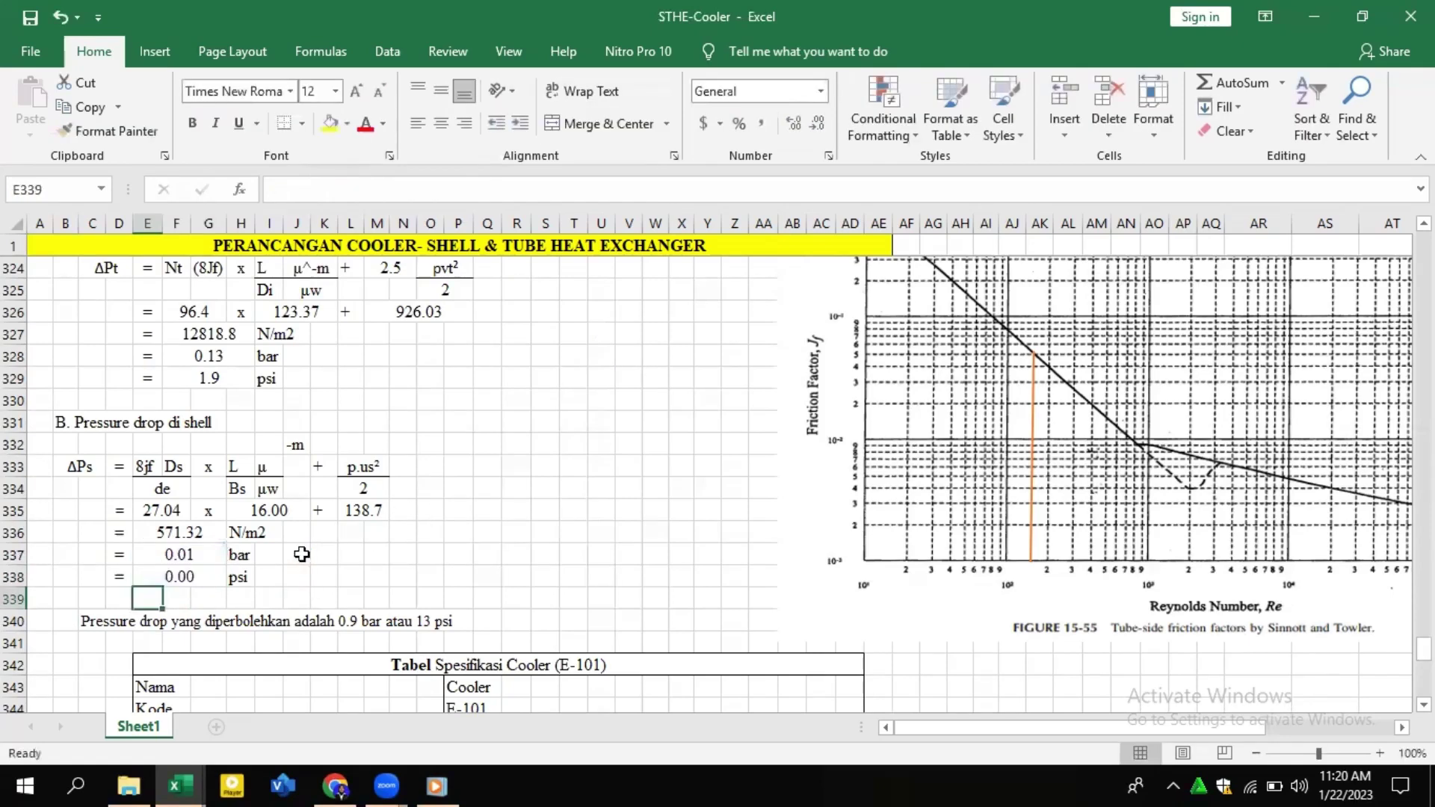
{"action": "key", "text": "ctrl+z"}
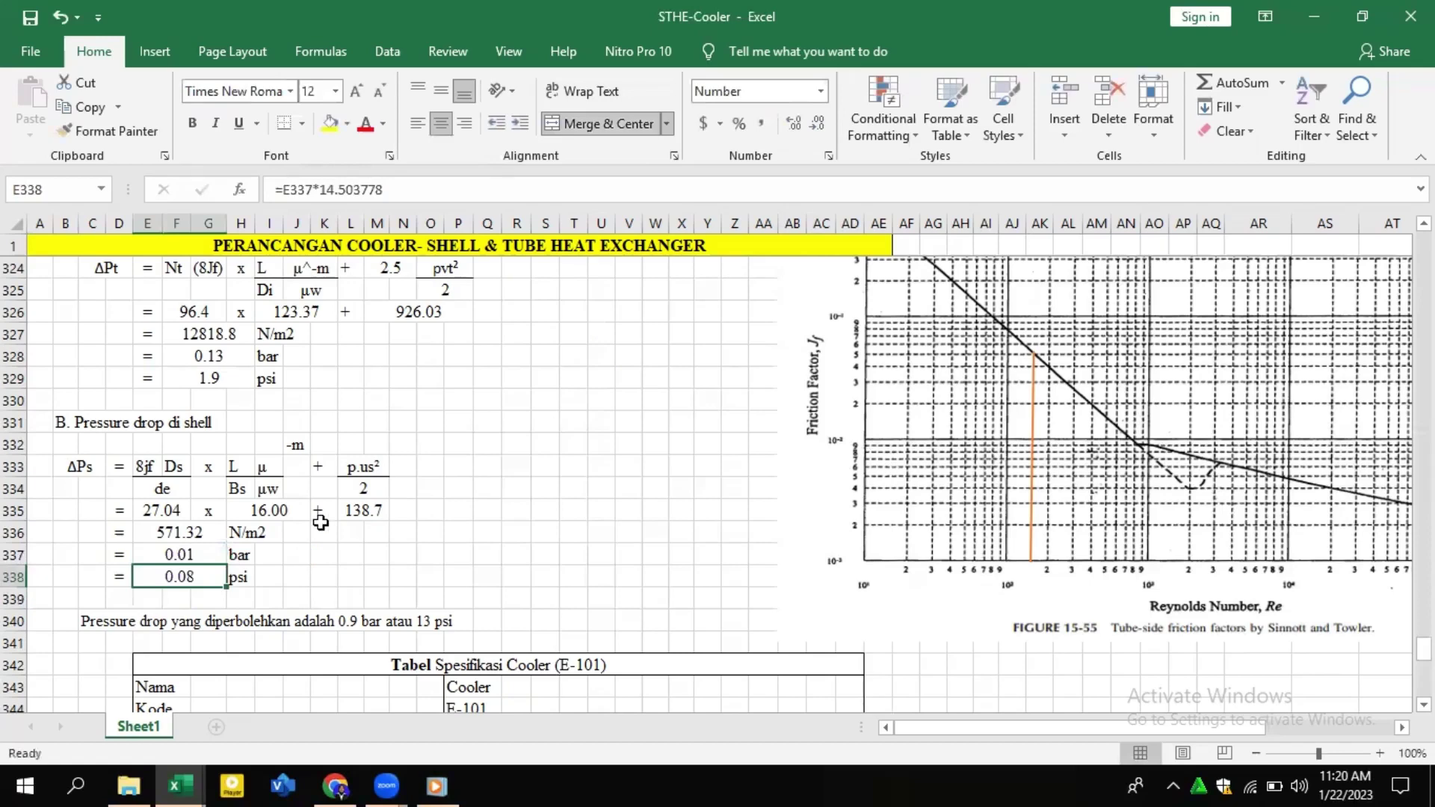
Compare the tube and shell pressure drops in psi with the allowable pressure drop note in row 340.
{"action": "scroll", "coordinate": [321, 523], "scroll_direction": "down", "scroll_amount": 1}
{"action": "scroll", "coordinate": [320, 525], "scroll_direction": "down", "scroll_amount": 1}
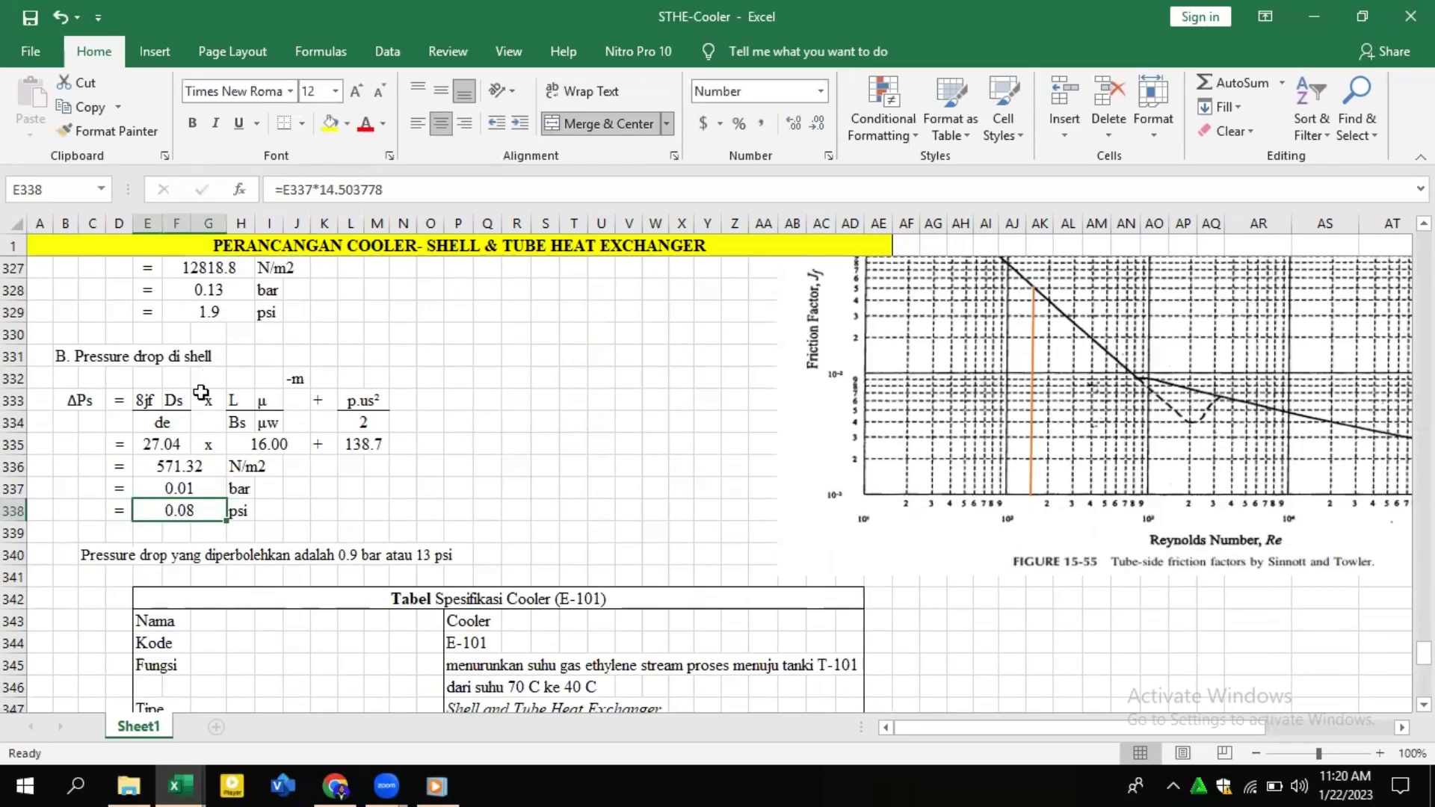
{"action": "scroll", "coordinate": [208, 381], "scroll_direction": "up", "scroll_amount": 3}
{"action": "left_click", "coordinate": [213, 513]}
{"action": "scroll", "coordinate": [213, 513], "scroll_direction": "down", "scroll_amount": 3}
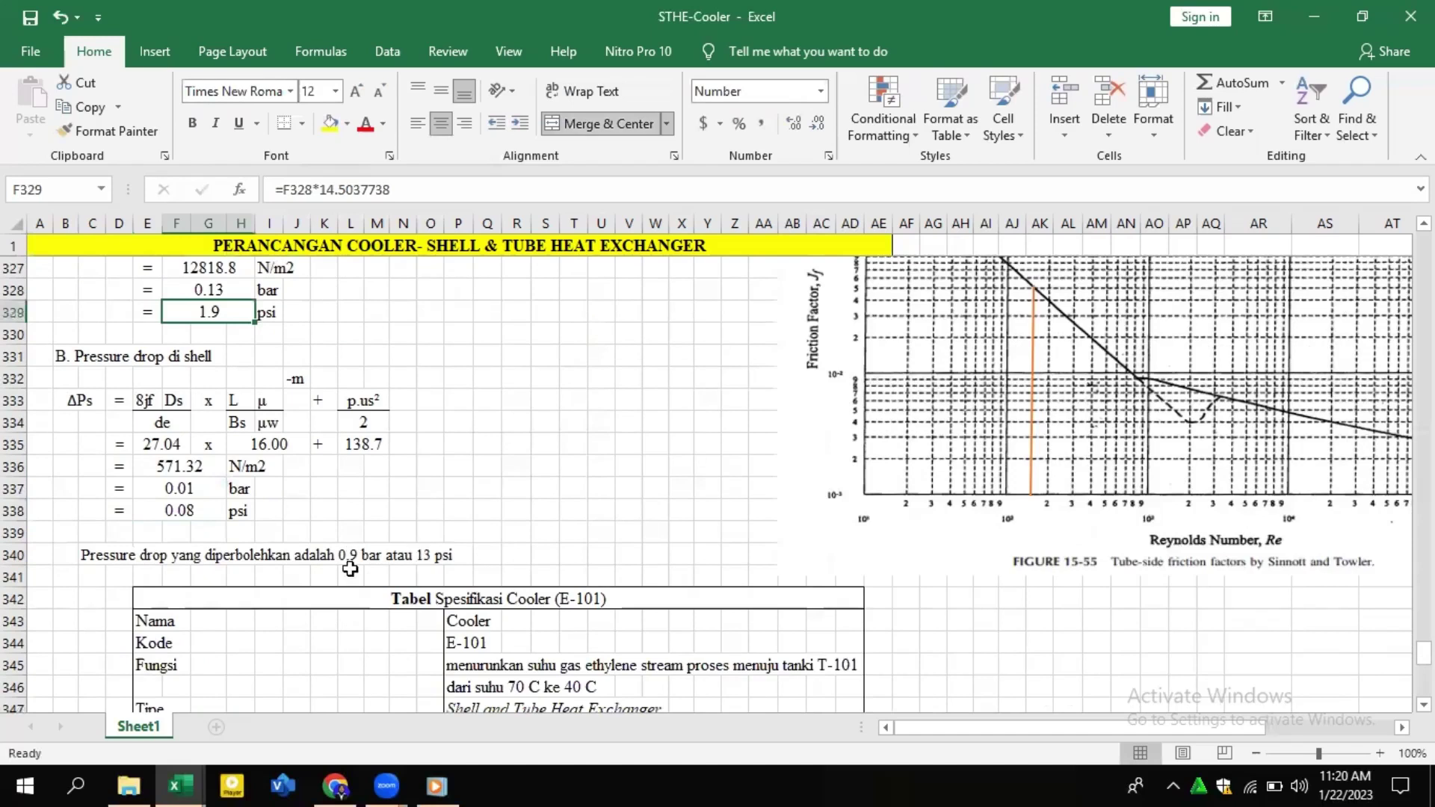
{"action": "left_click", "coordinate": [102, 556]}
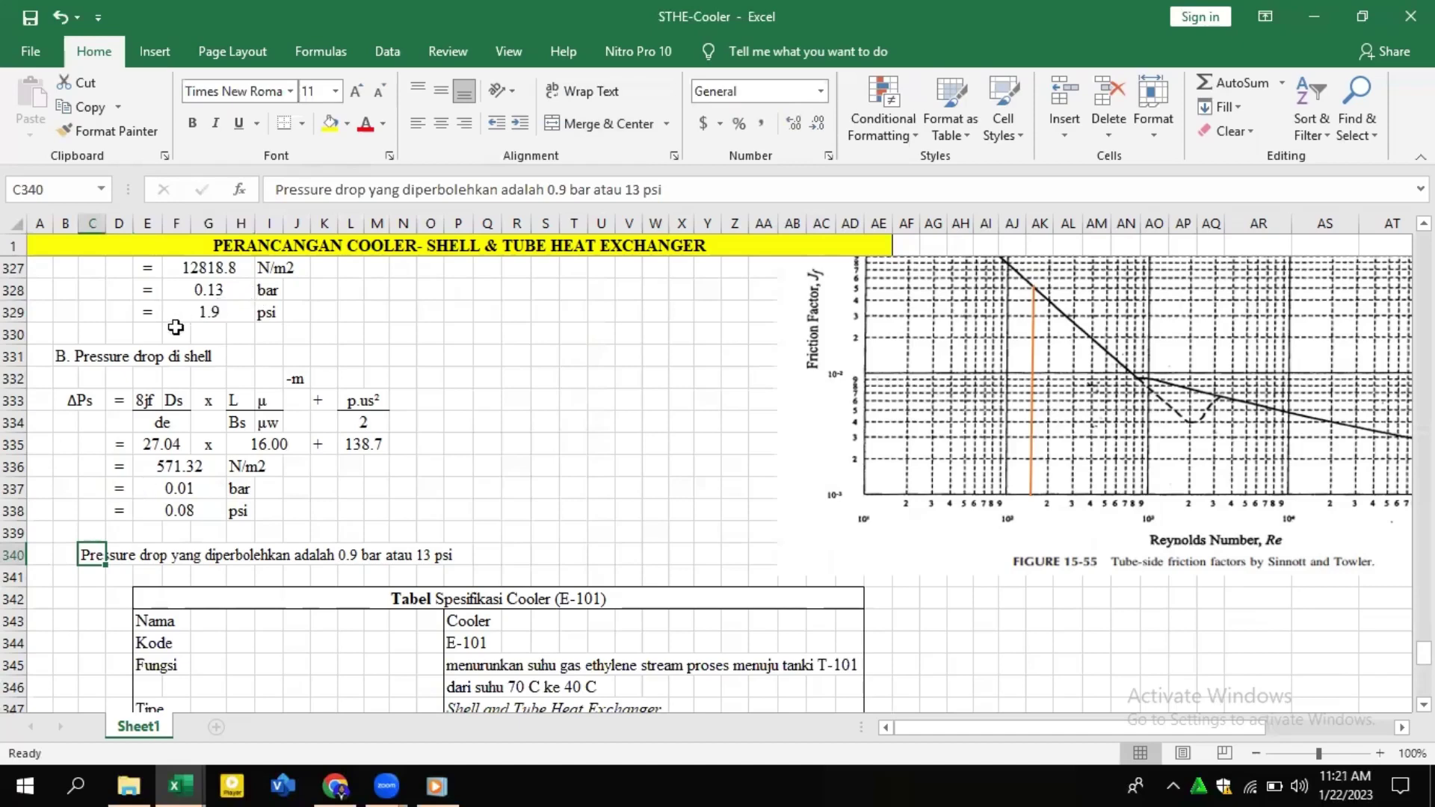
{"action": "scroll", "coordinate": [175, 327], "scroll_direction": "up", "scroll_amount": 3}
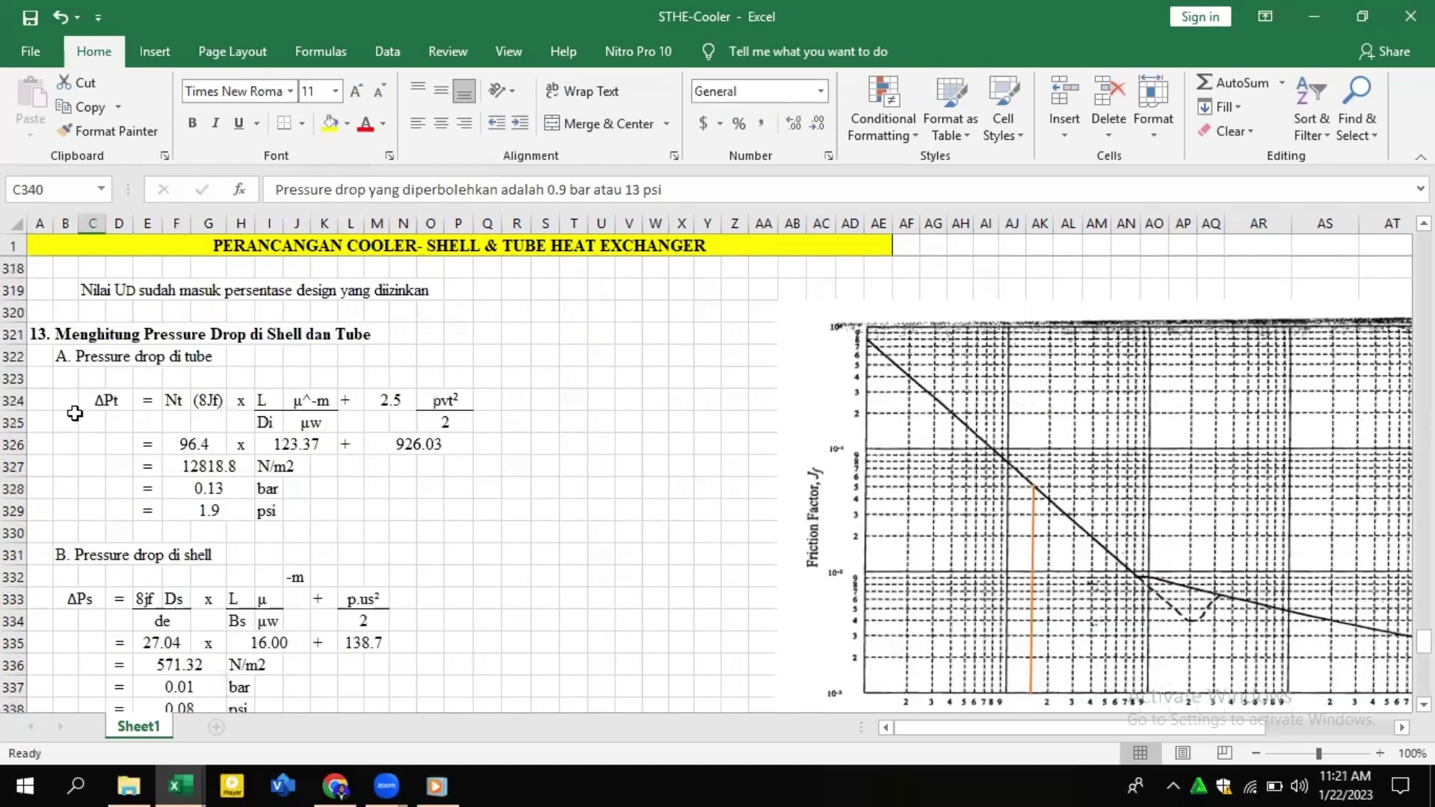
{"action": "left_click", "coordinate": [228, 508]}
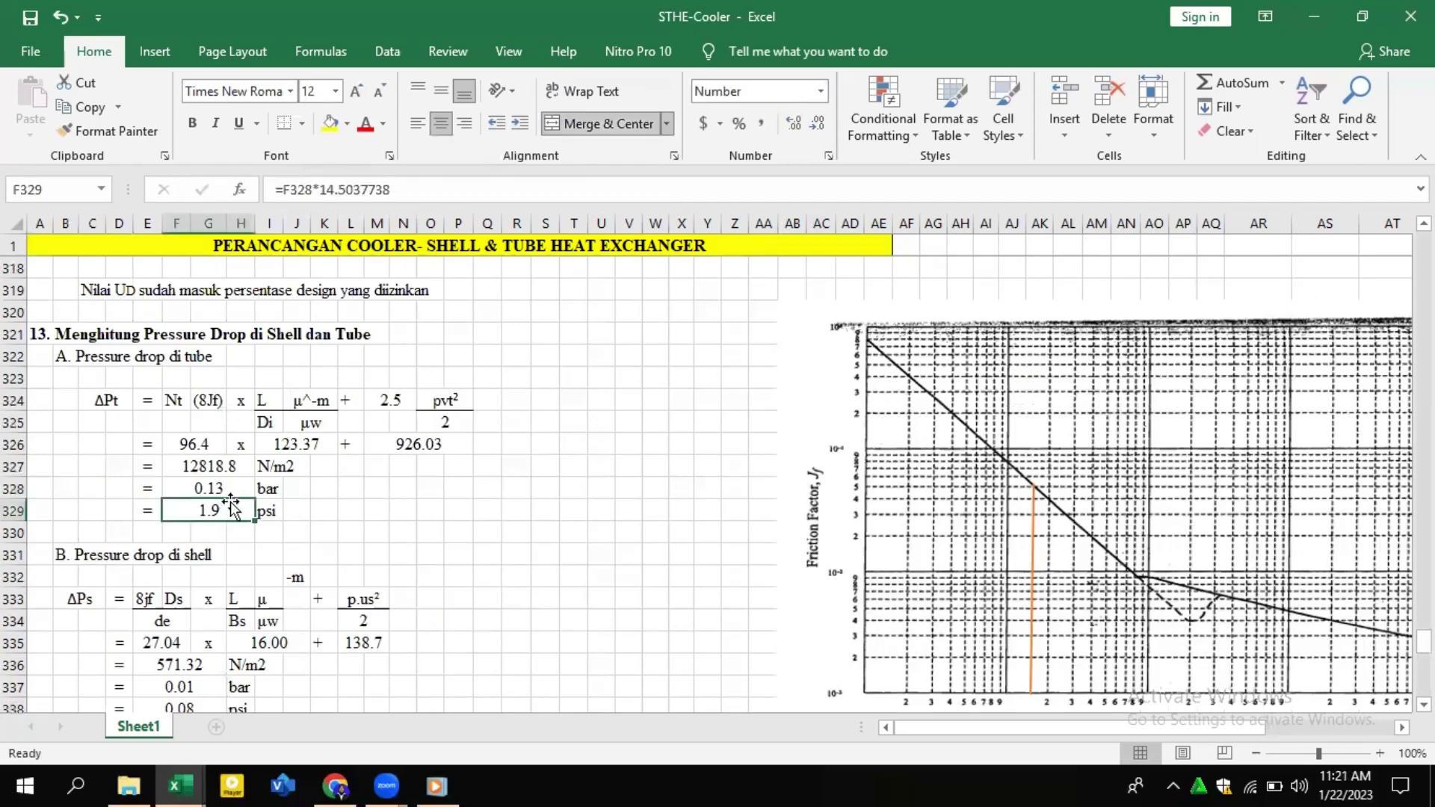
{"action": "scroll", "coordinate": [231, 509], "scroll_direction": "down", "scroll_amount": 2}
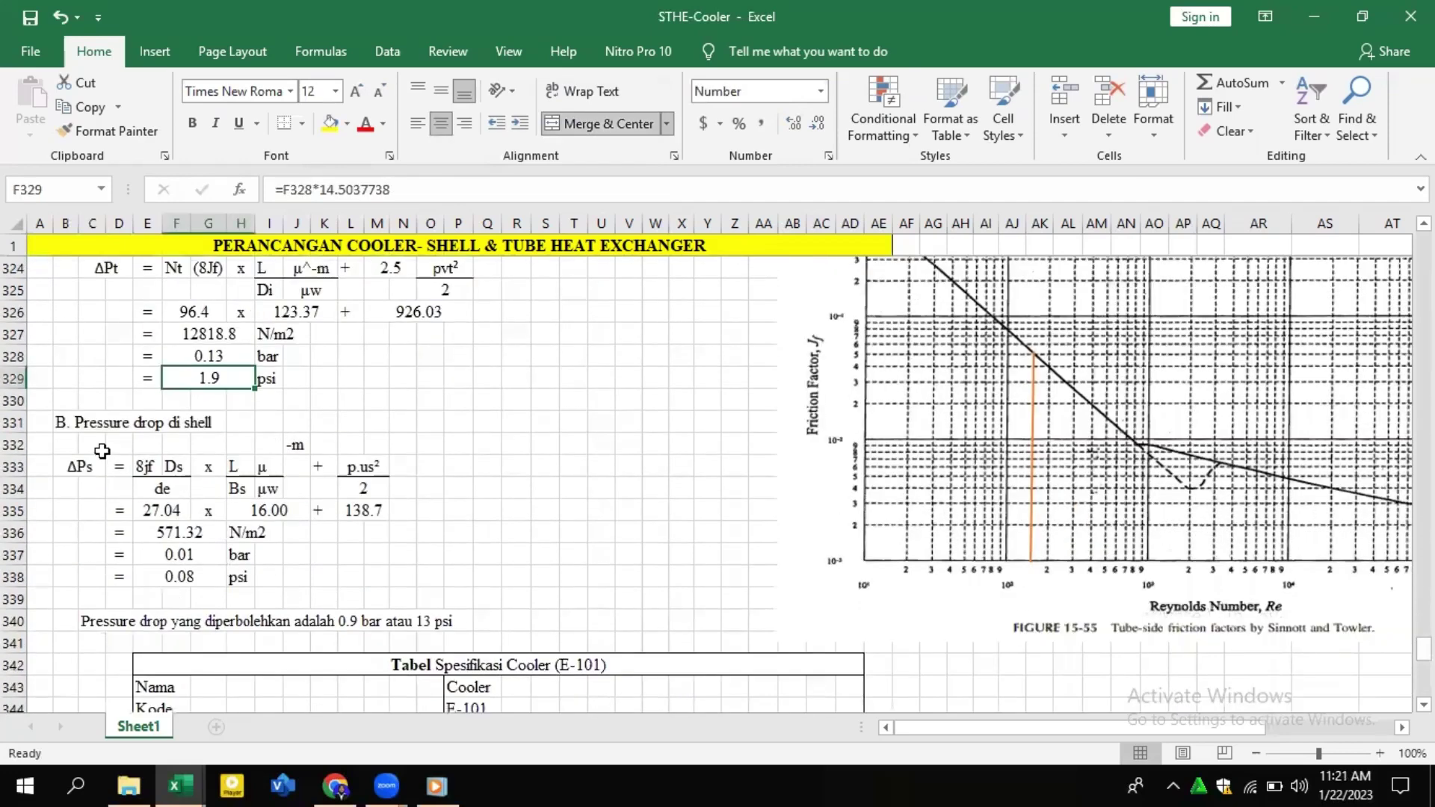
{"action": "left_click", "coordinate": [172, 574]}
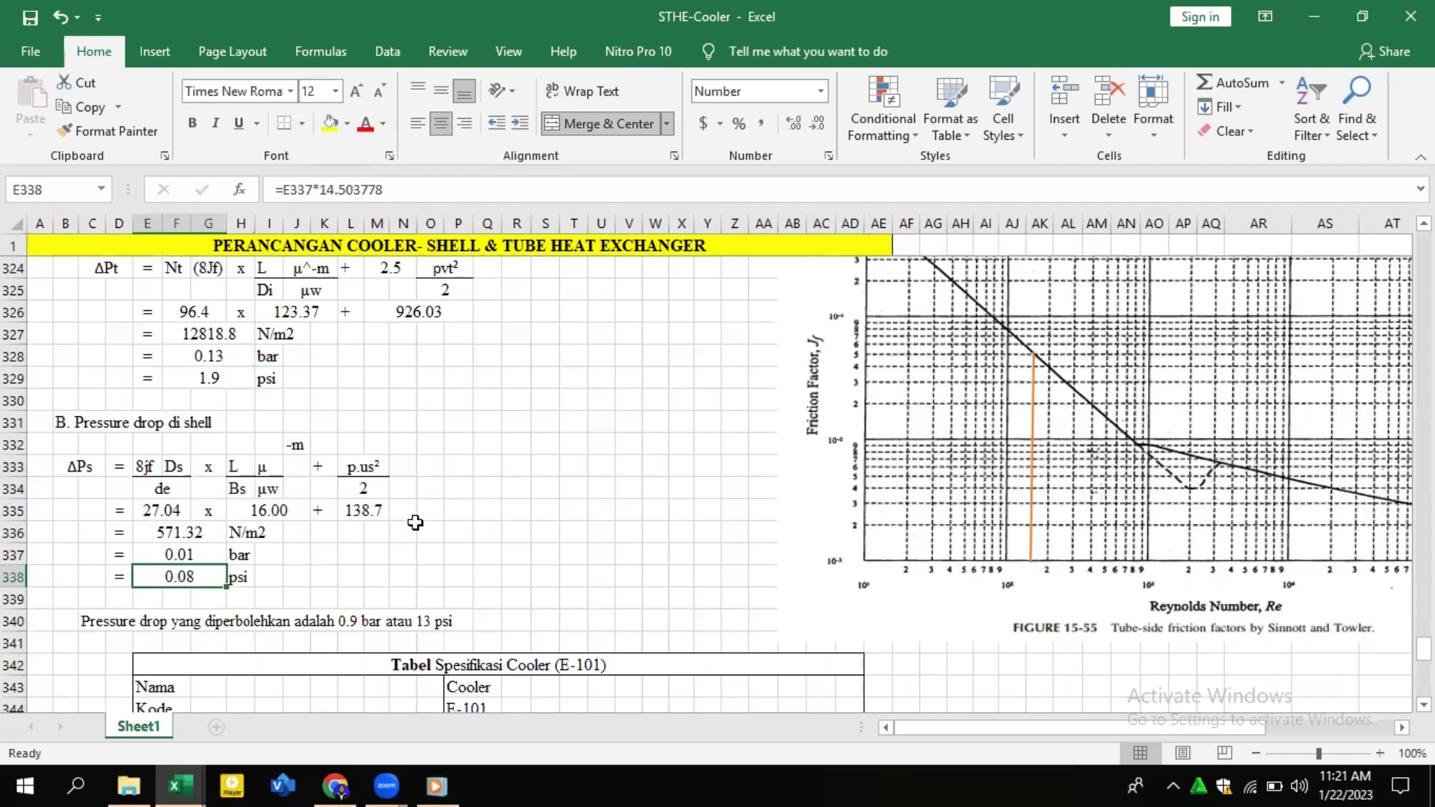
Examine the name, code, function, type and construction material entries in the Cooler (E-101) specification table.
{"action": "scroll", "coordinate": [416, 523], "scroll_direction": "down", "scroll_amount": 5}
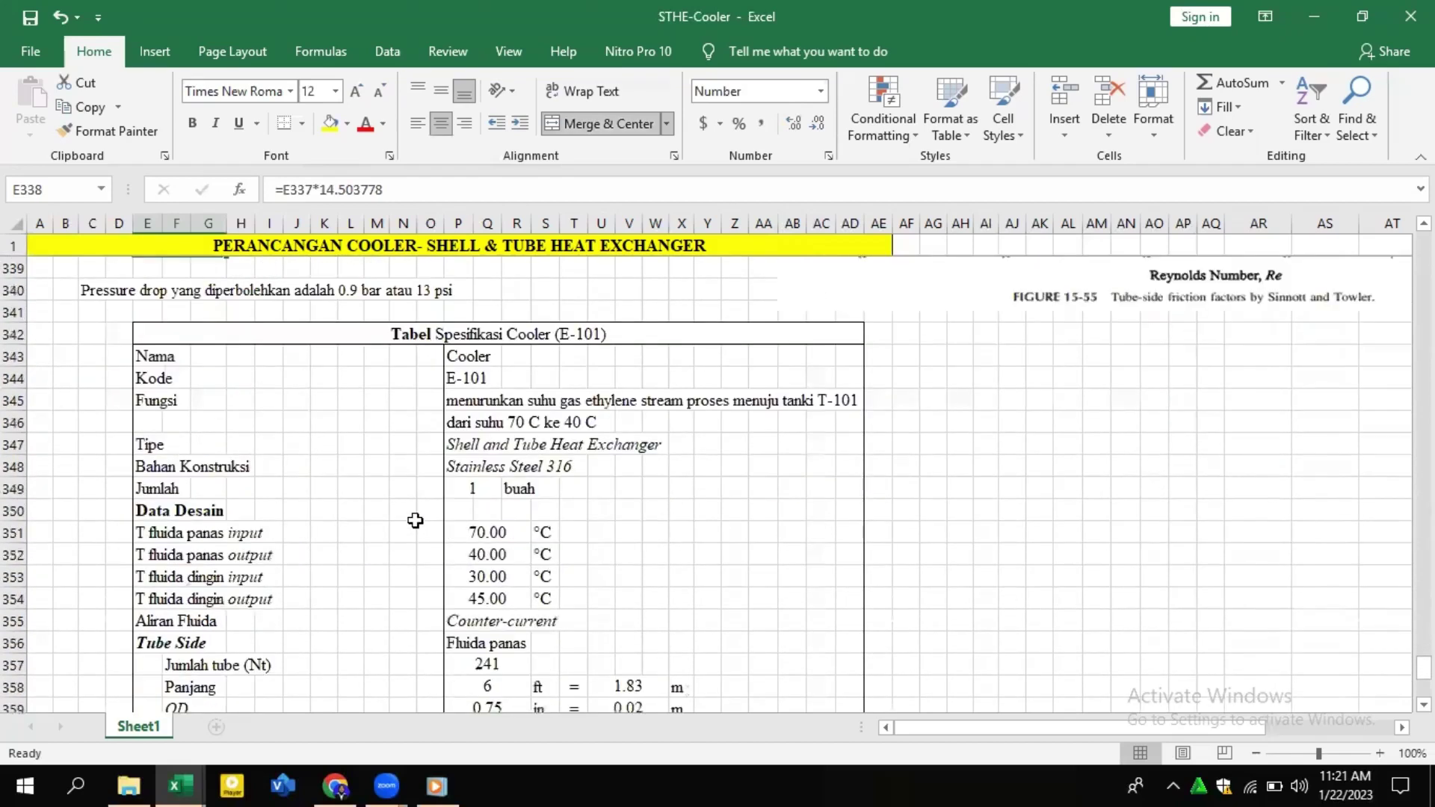
{"action": "scroll", "coordinate": [416, 521], "scroll_direction": "down", "scroll_amount": 1}
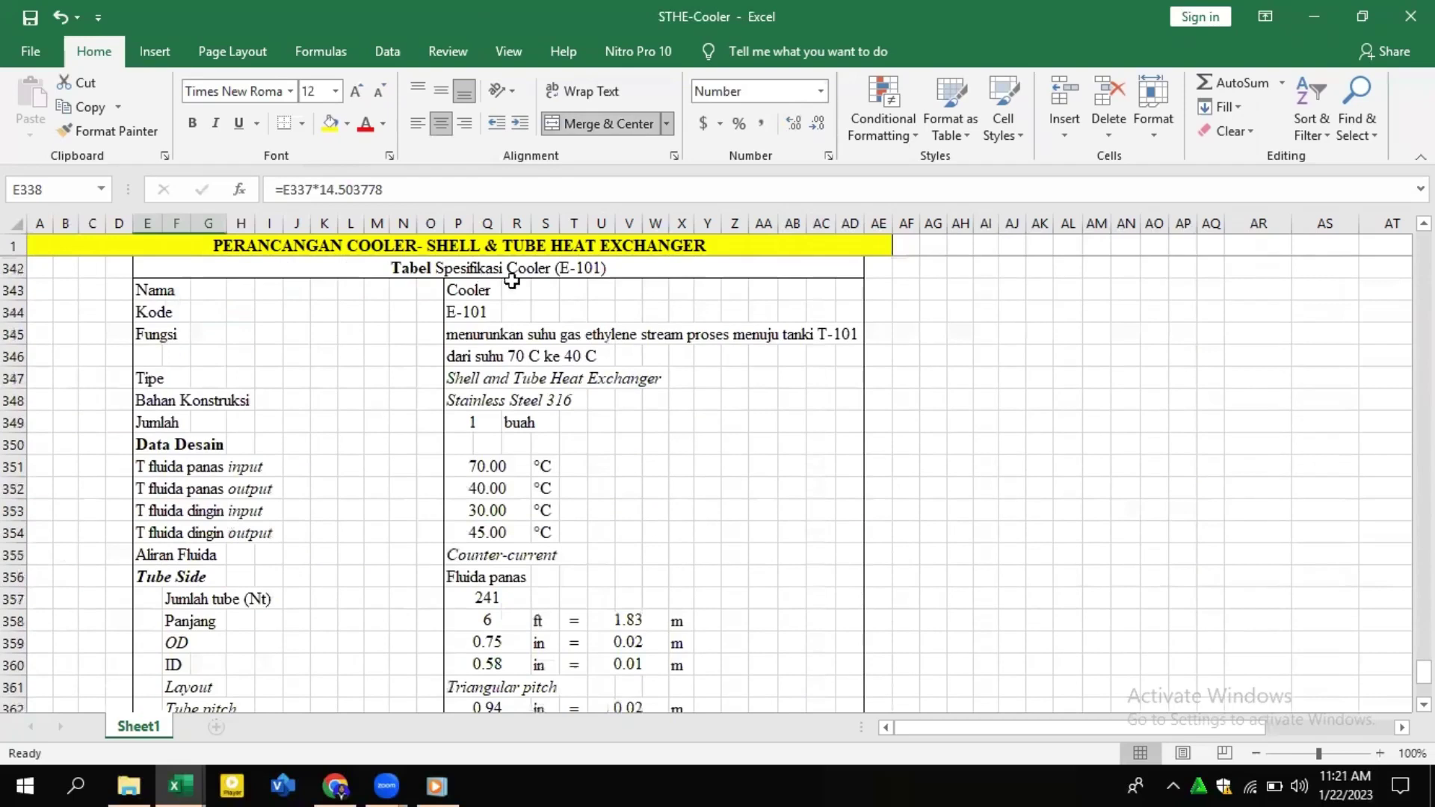
{"action": "left_click", "coordinate": [466, 285]}
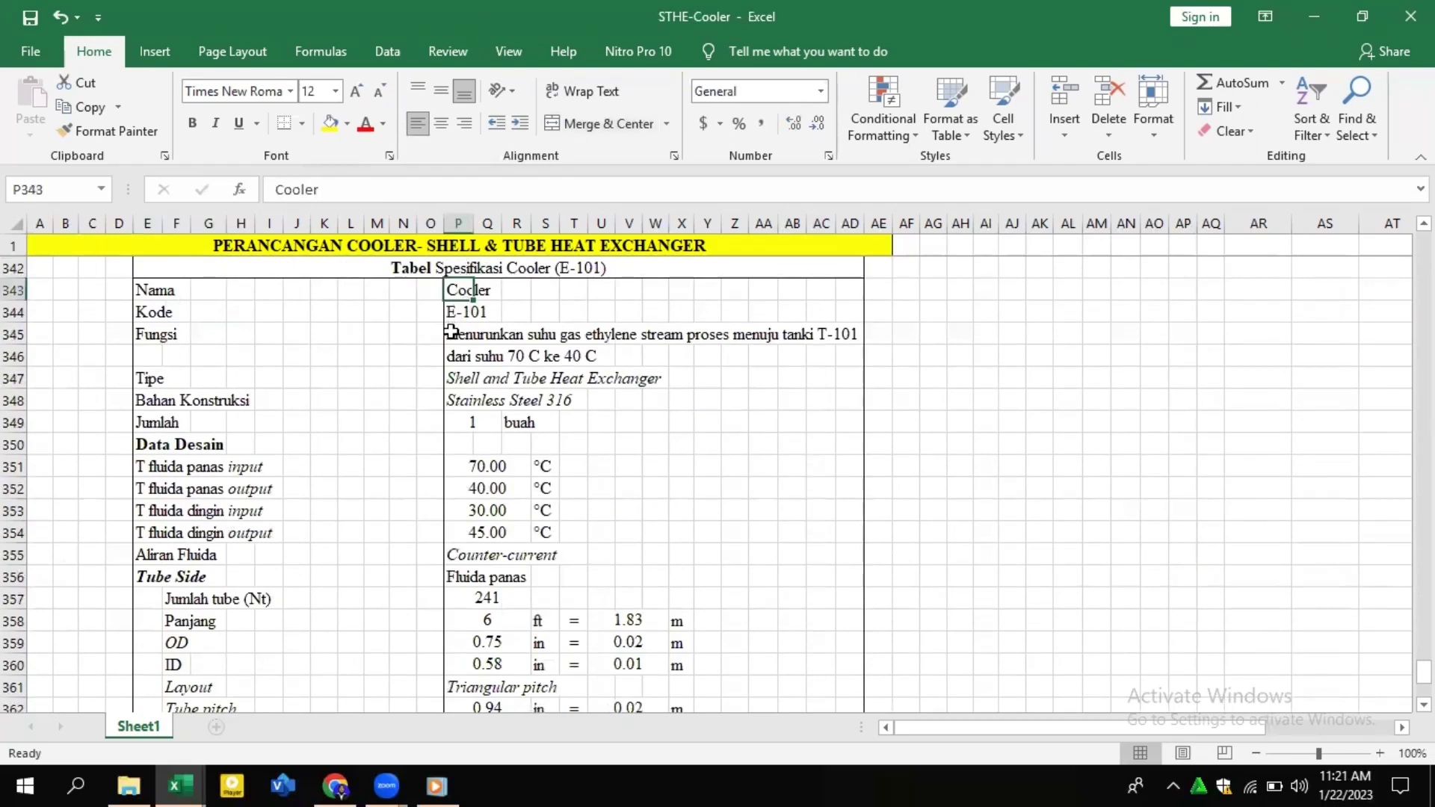
{"action": "left_click", "coordinate": [462, 376]}
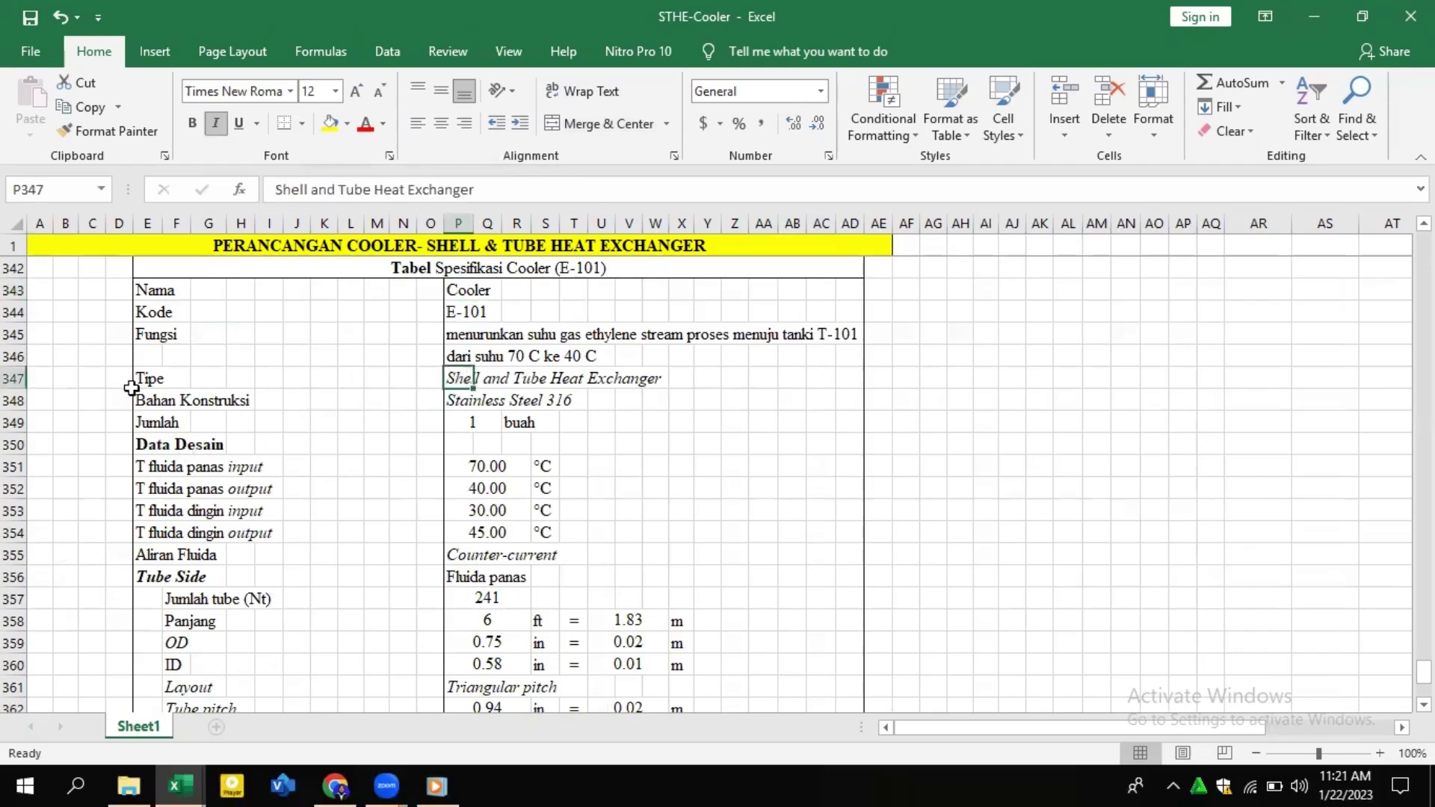
{"action": "left_click", "coordinate": [15, 402]}
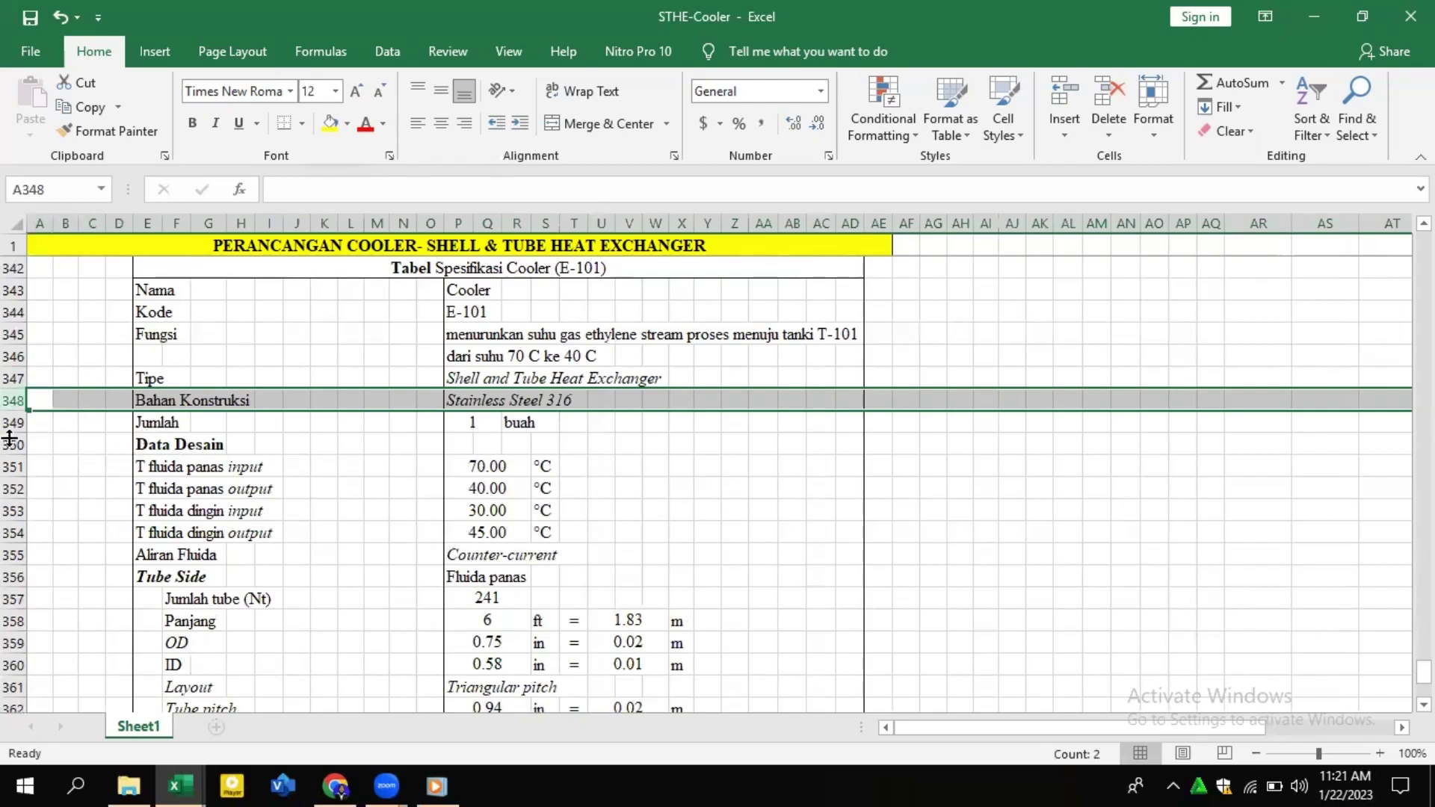
Examine the hot and cold fluid inlet and outlet temperatures under Data Desain in the specification table.
{"action": "left_click_drag", "start_coordinate": [10, 451], "coordinate": [10, 448]}
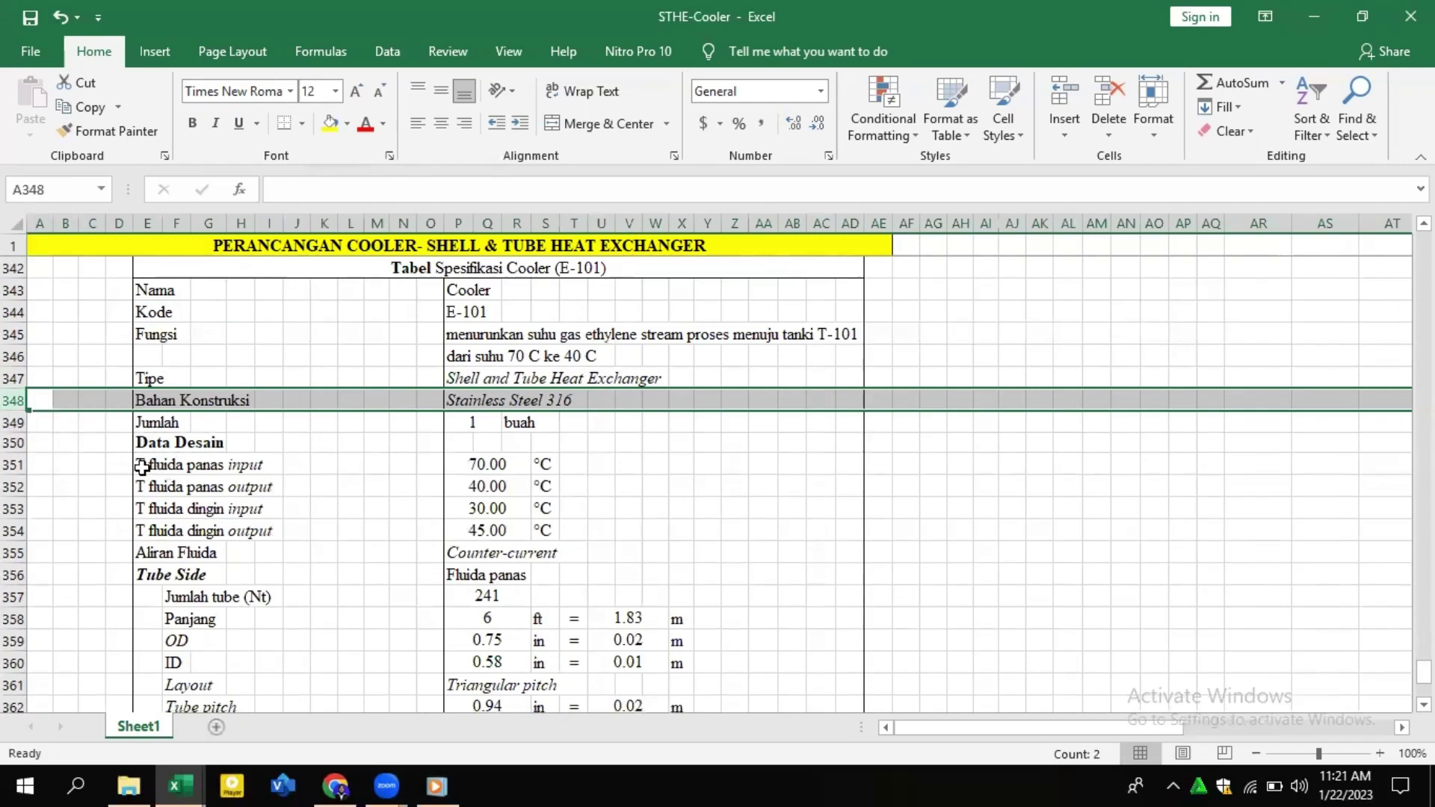
{"action": "left_click", "coordinate": [142, 467]}
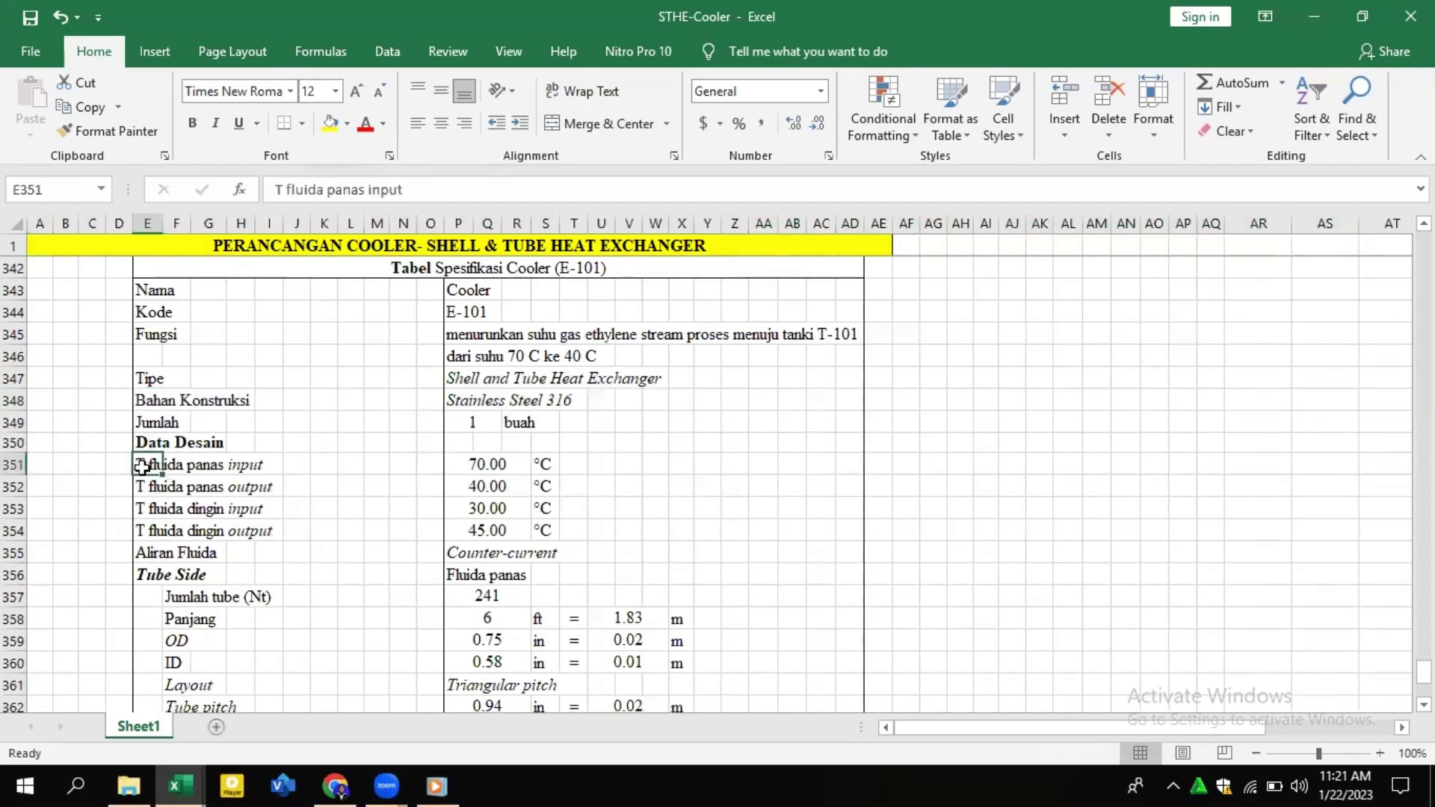
{"action": "left_click", "coordinate": [481, 487]}
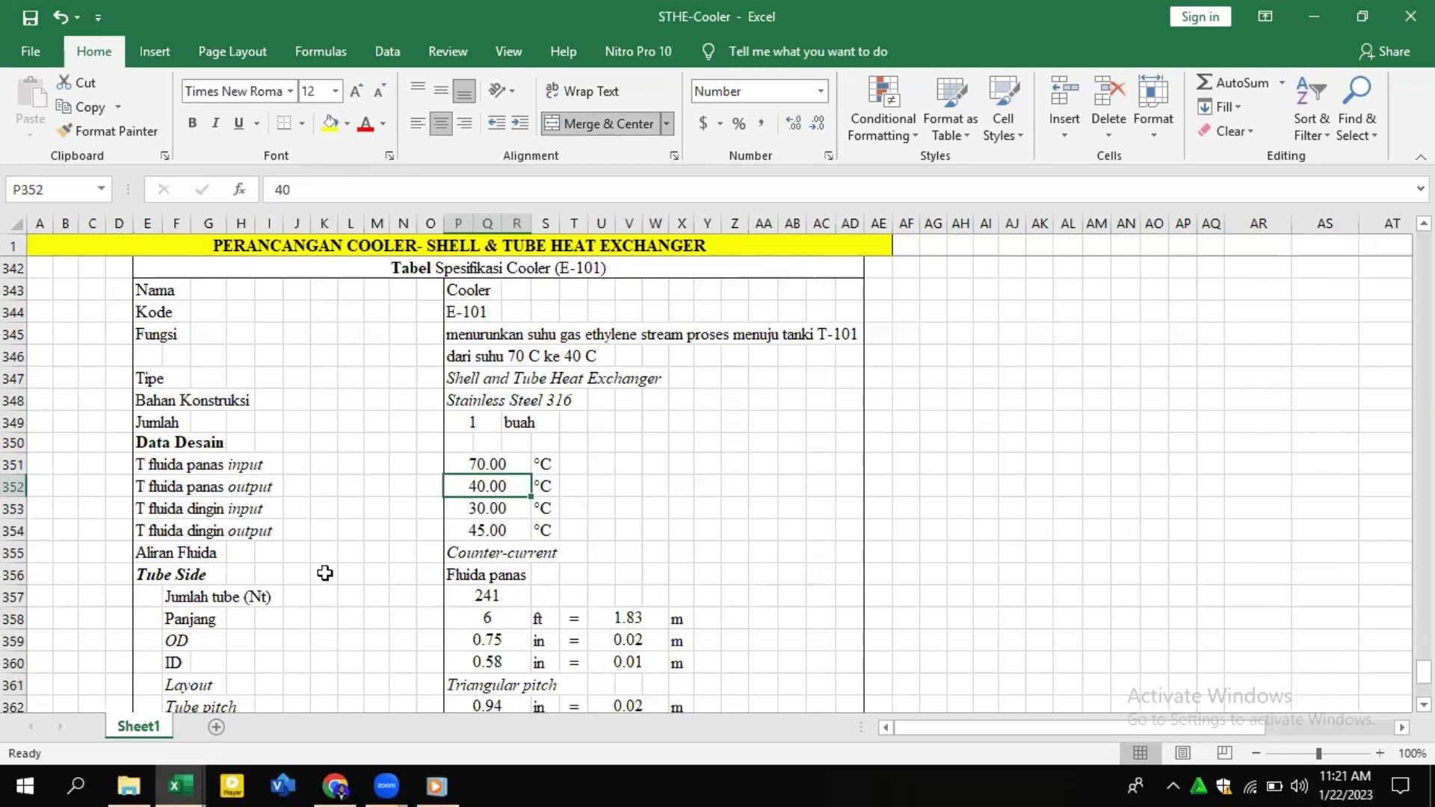
Examine the Tube Side specifications, from tube count, length, OD and ID through tube pitch and heat transfer coefficient to ΔPt.
{"action": "scroll", "coordinate": [269, 570], "scroll_direction": "down", "scroll_amount": 1}
{"action": "scroll", "coordinate": [264, 447], "scroll_direction": "down", "scroll_amount": 3}
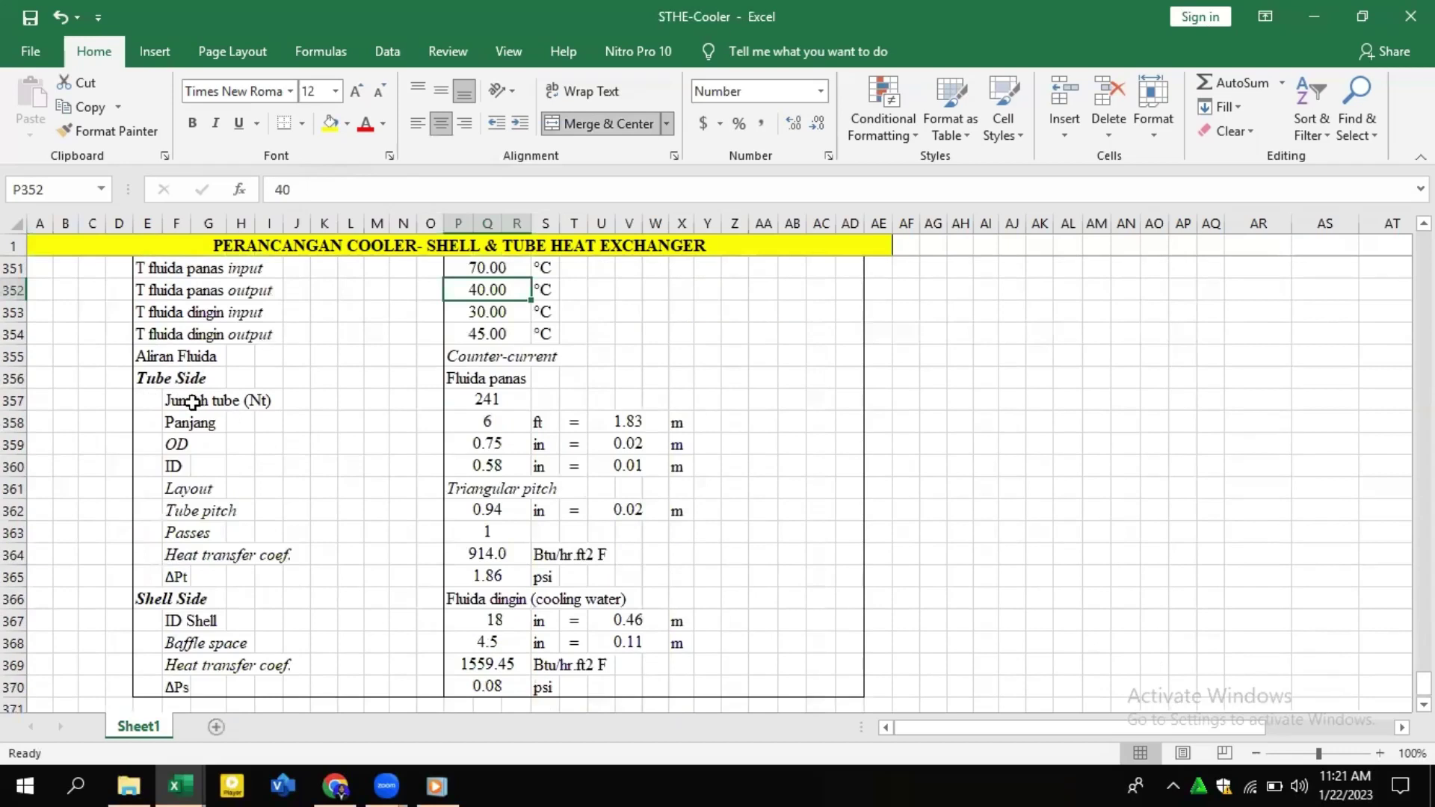
{"action": "left_click", "coordinate": [479, 405]}
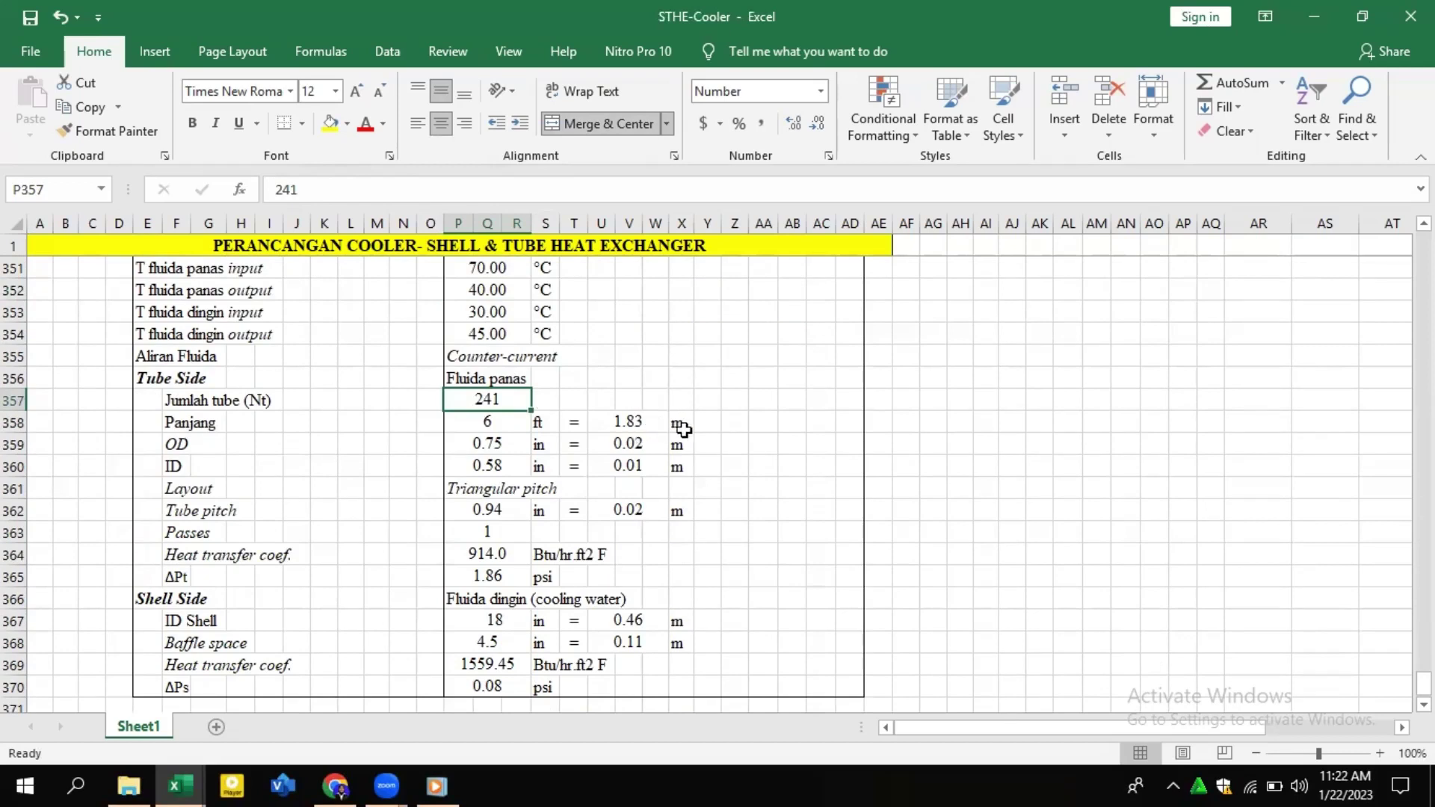
{"action": "left_click", "coordinate": [471, 444]}
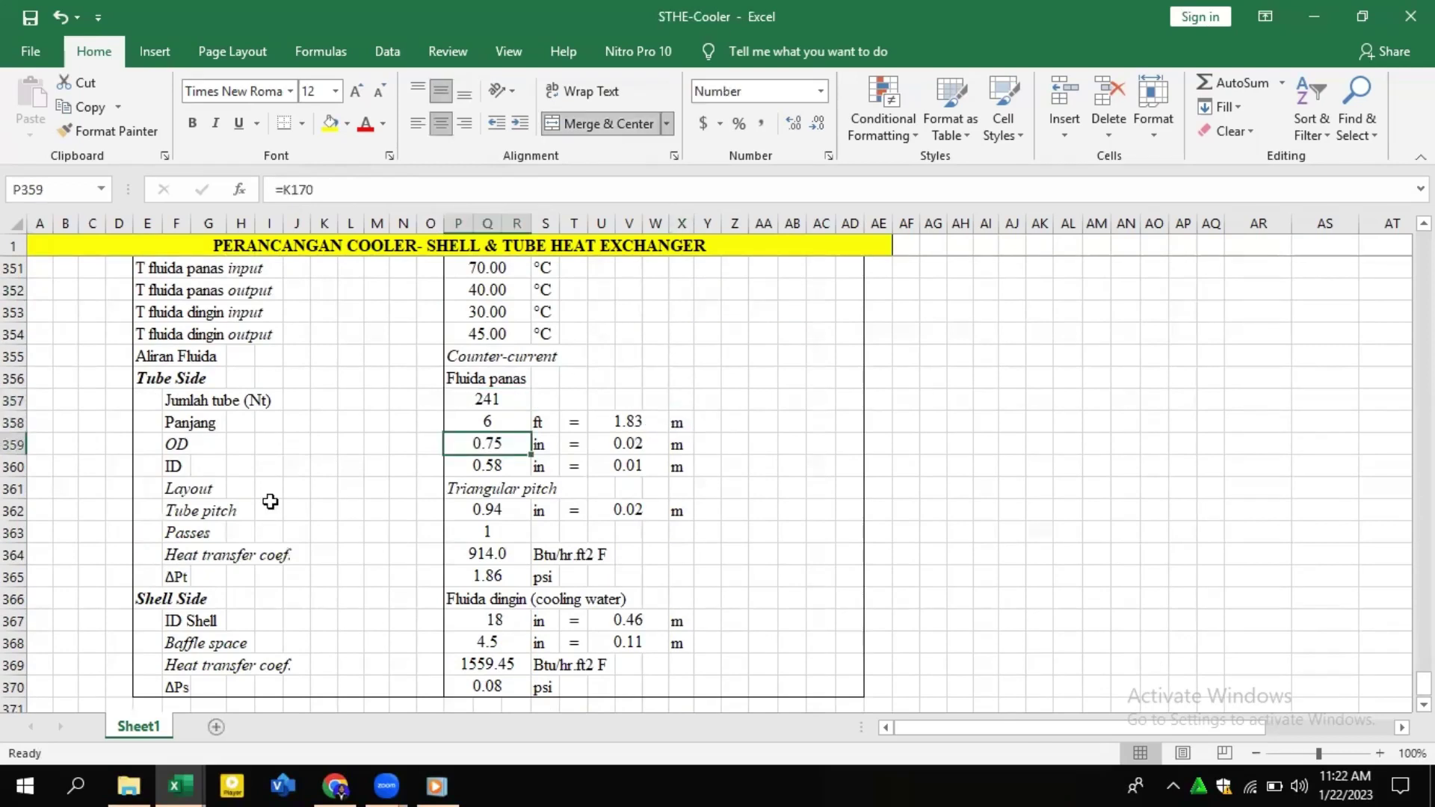
{"action": "left_click", "coordinate": [476, 466]}
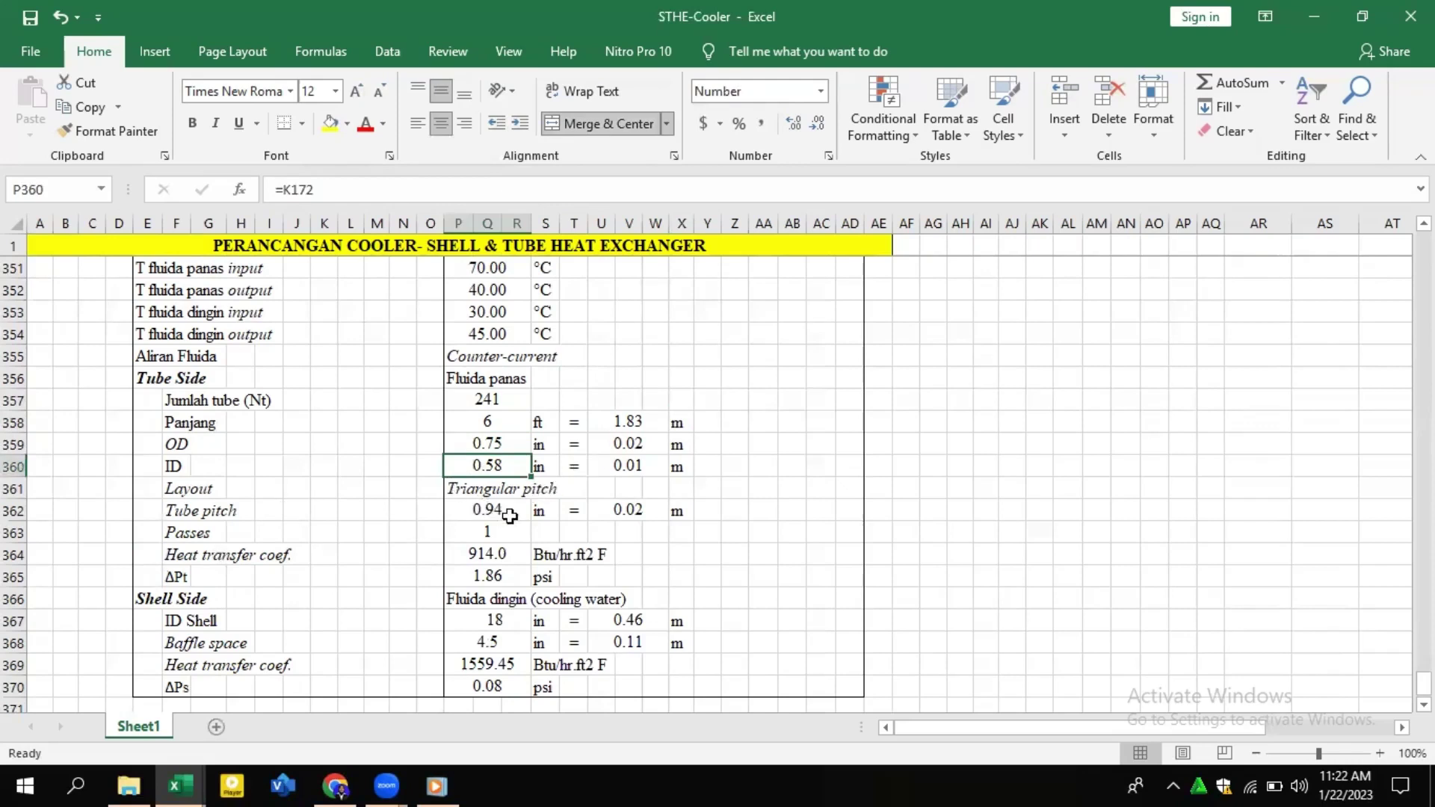
{"action": "left_click", "coordinate": [509, 516]}
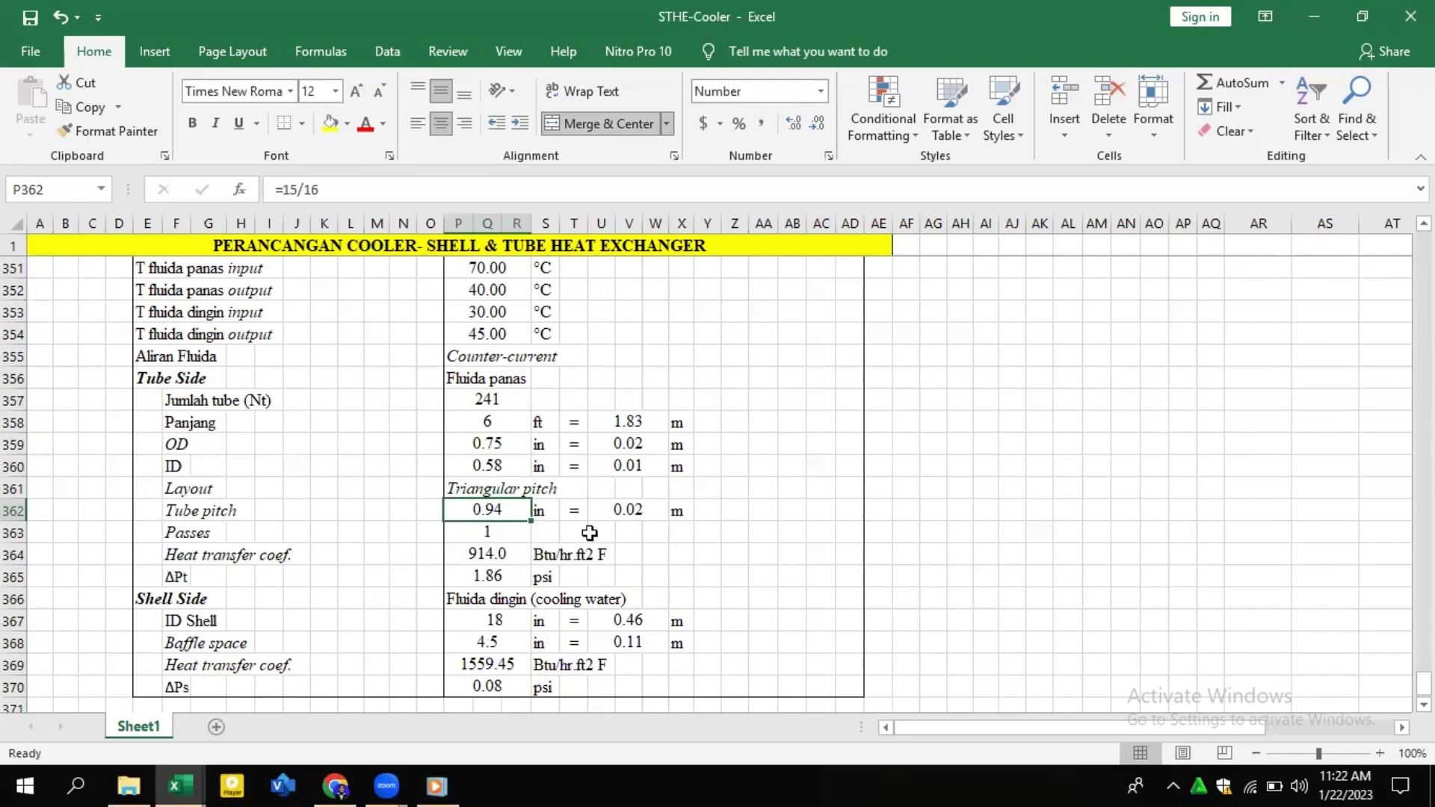
{"action": "left_click", "coordinate": [551, 557]}
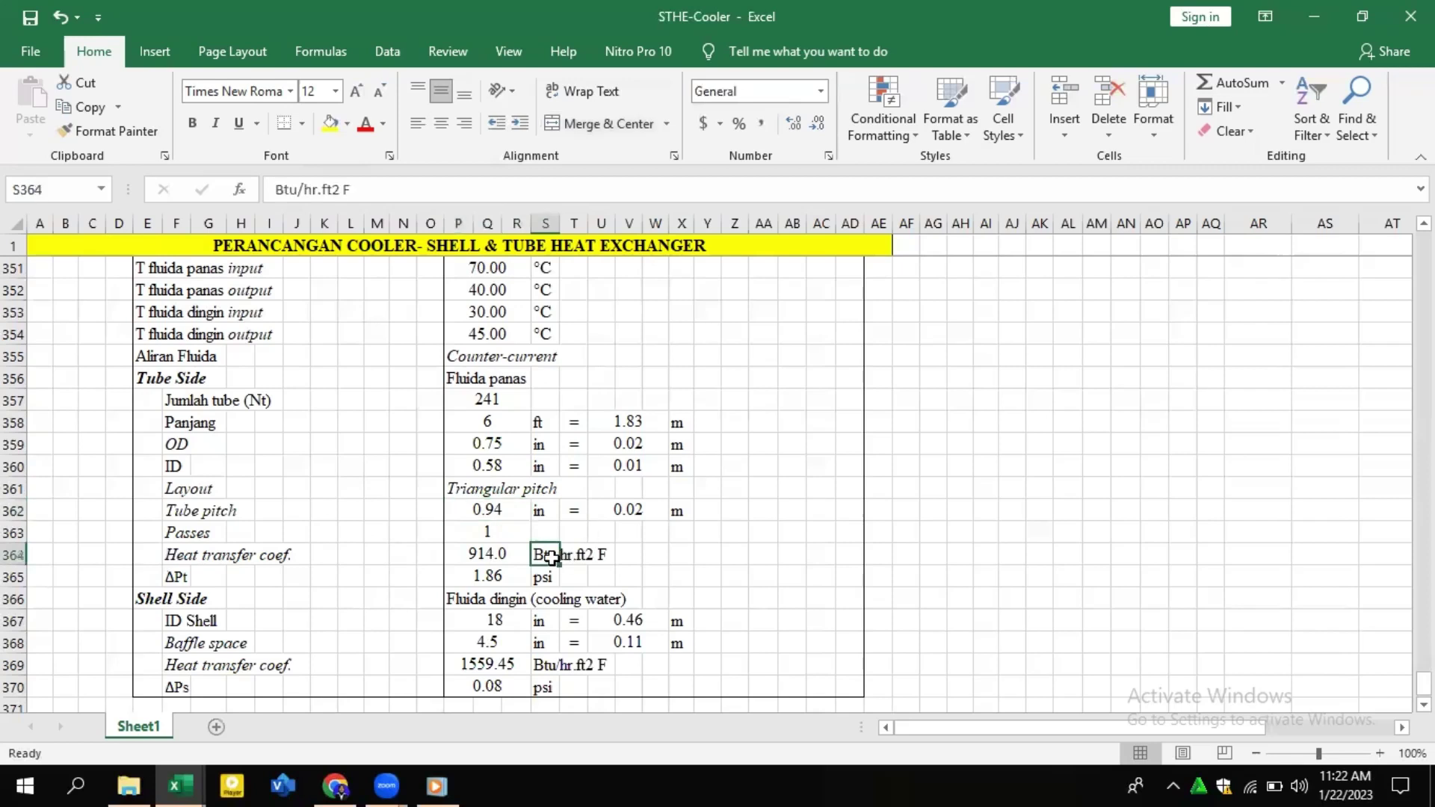
{"action": "left_click", "coordinate": [15, 576]}
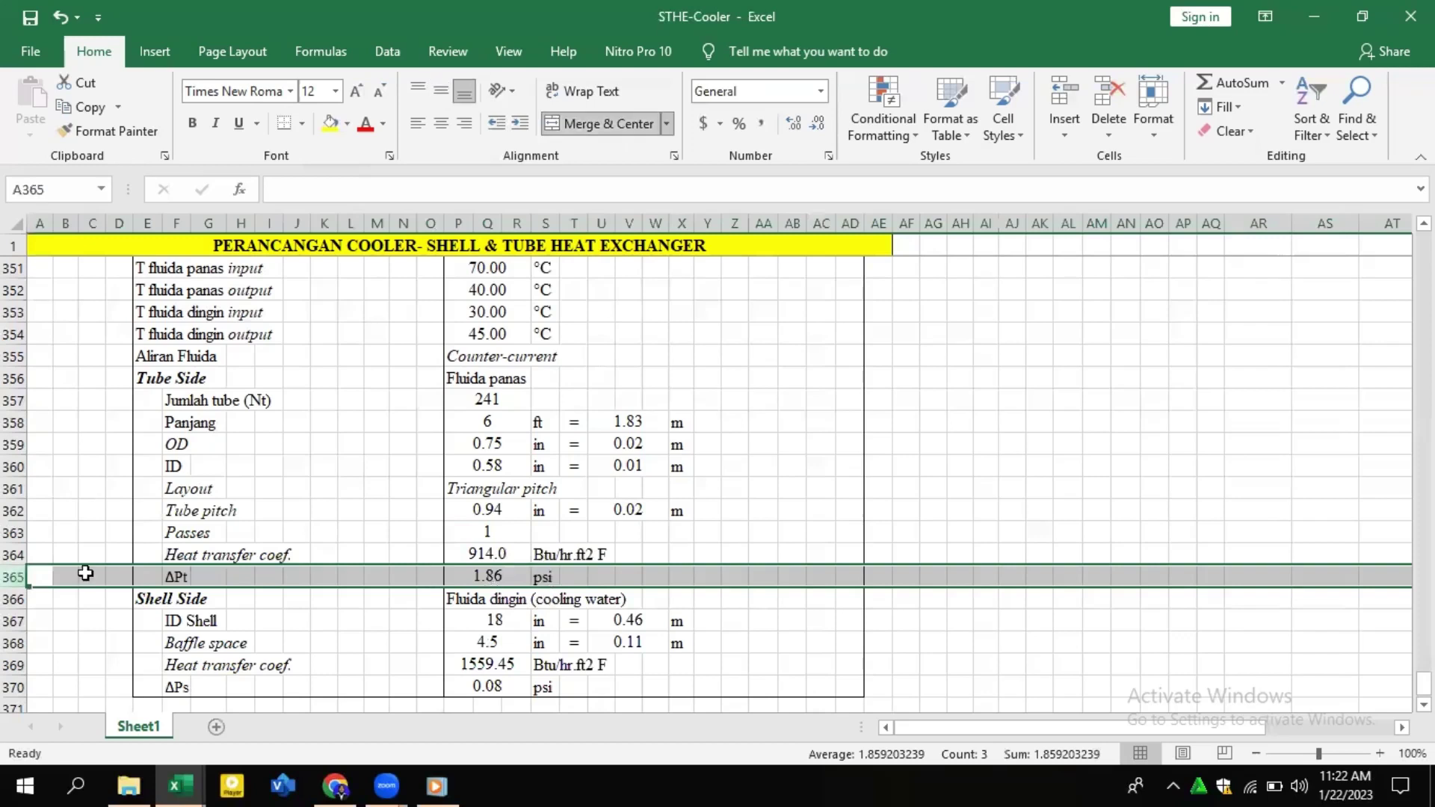
Examine the Shell Side specifications, including the baffle space formula based on the shell ID.
{"action": "scroll", "coordinate": [552, 509], "scroll_direction": "down", "scroll_amount": 2}
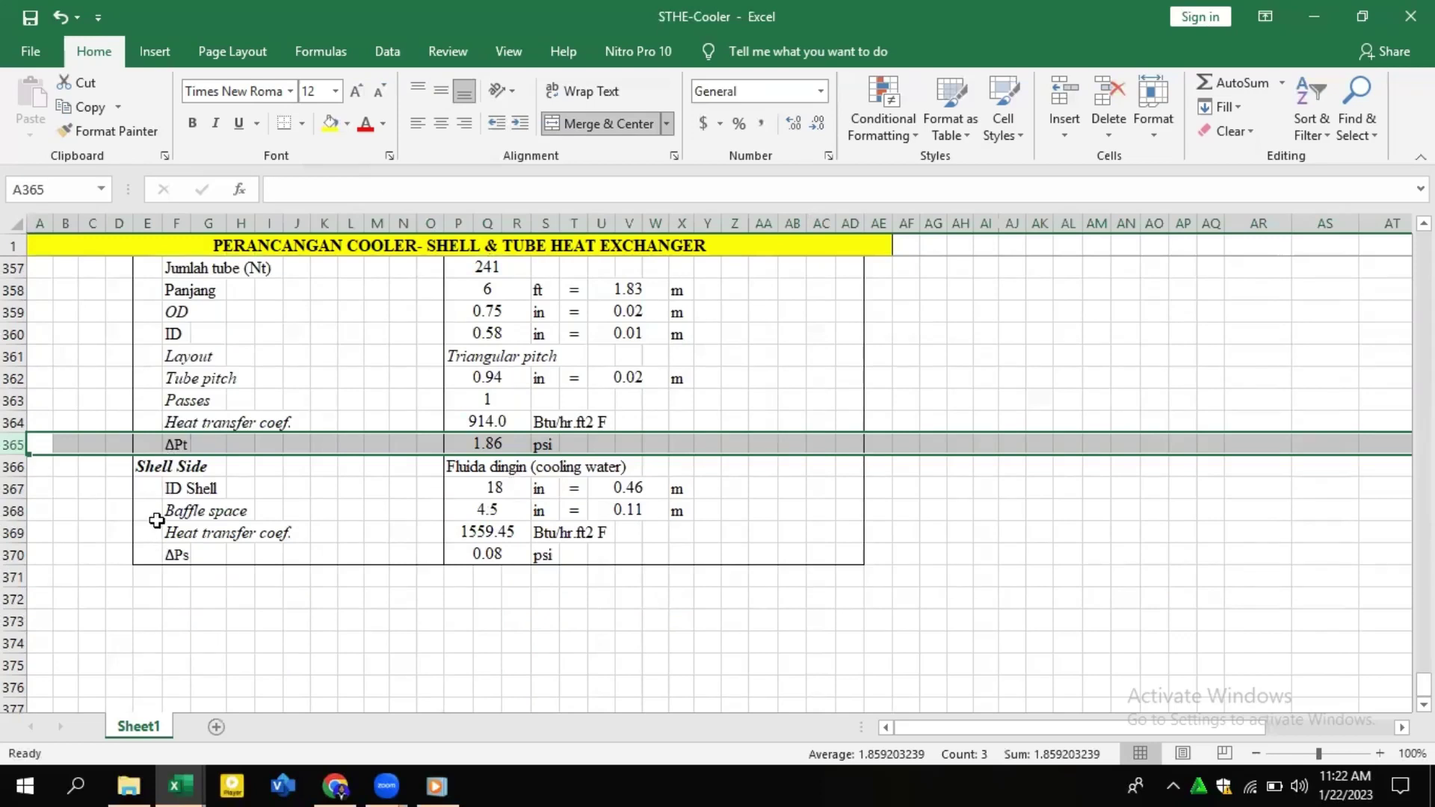
{"action": "left_click", "coordinate": [506, 512]}
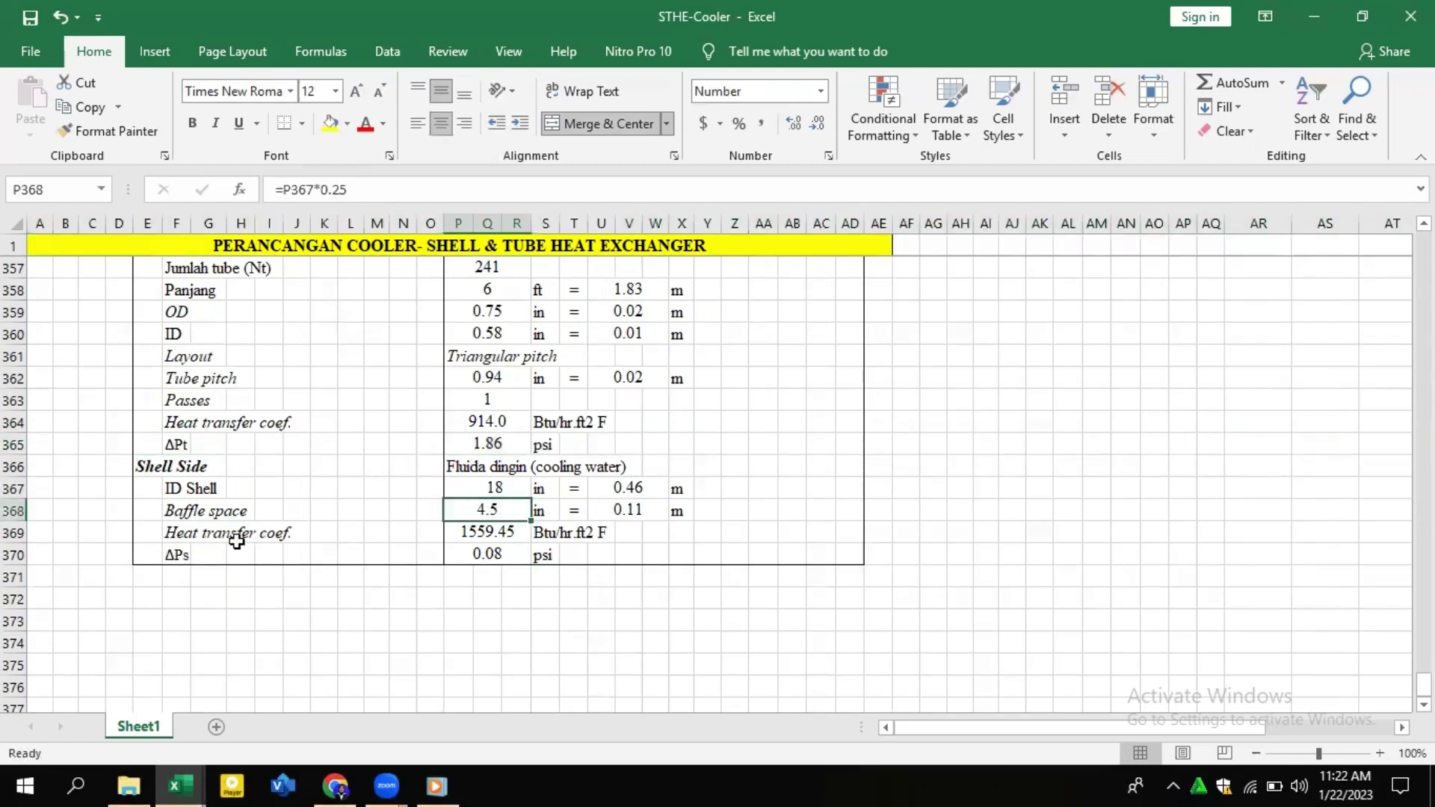